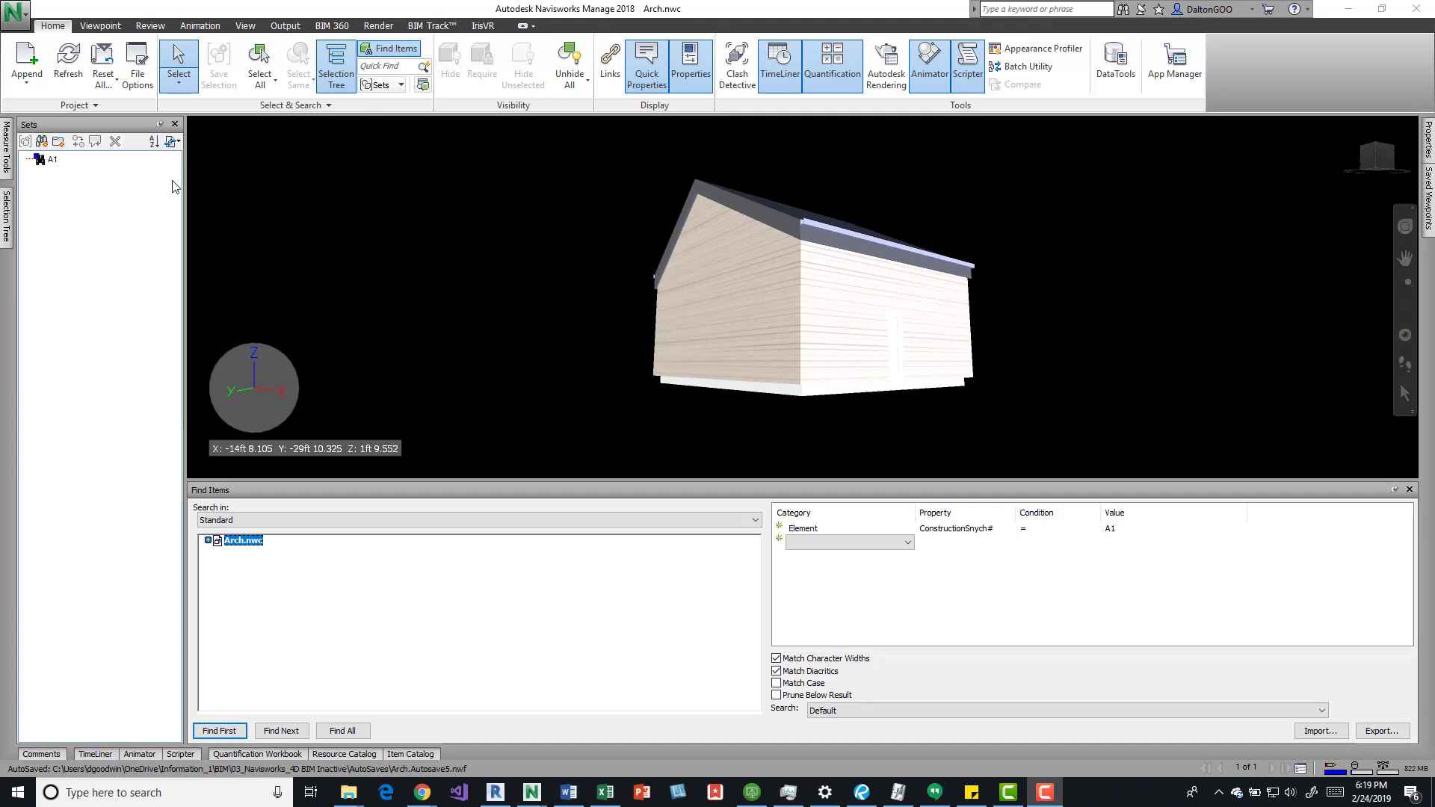
- Save the model as Arch.nwd in the Navisworks 2016-2018 (*.nwd) format in the Navisworks TimeLiner Basics folder
left_click(16, 13)
left_click(65, 154)
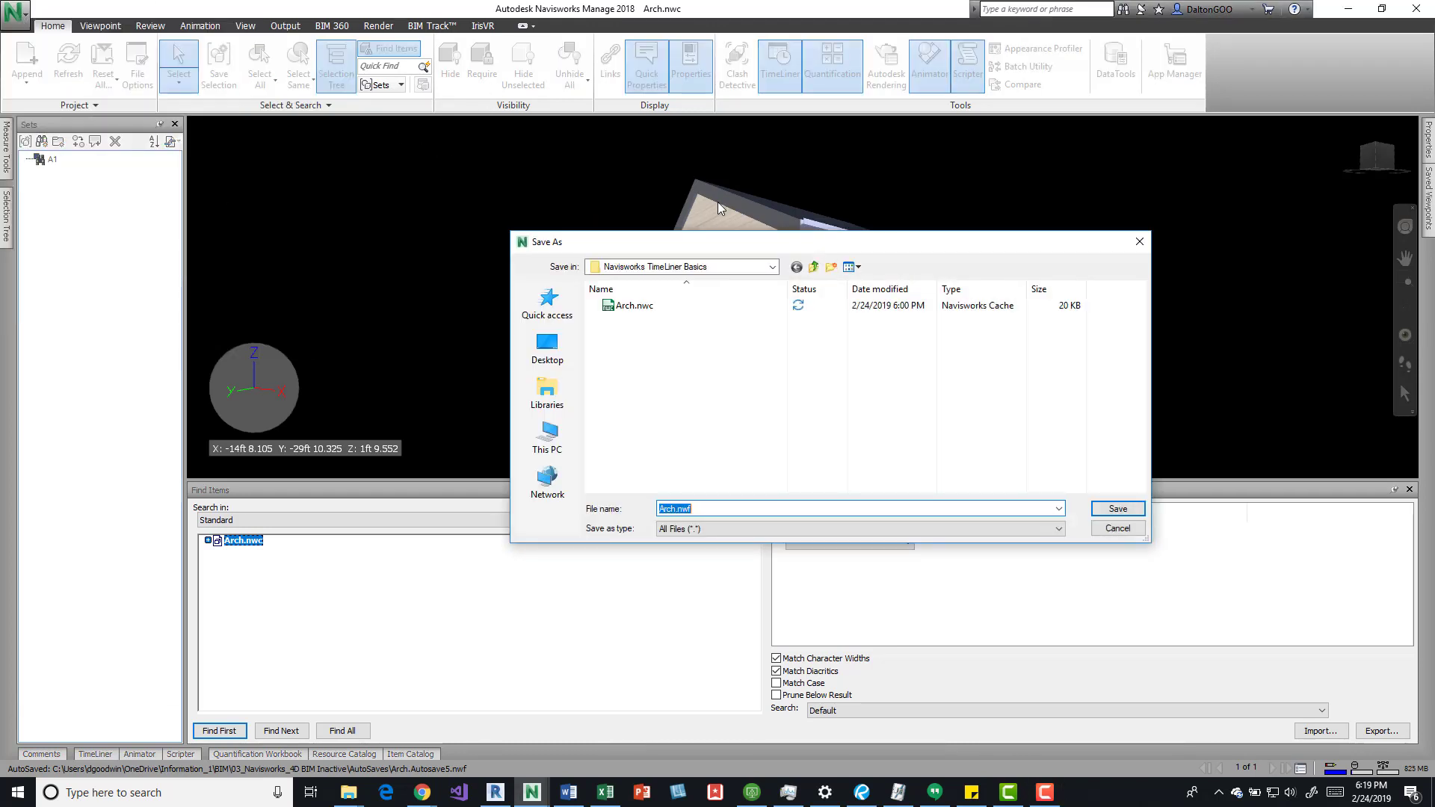
left_click(740, 529)
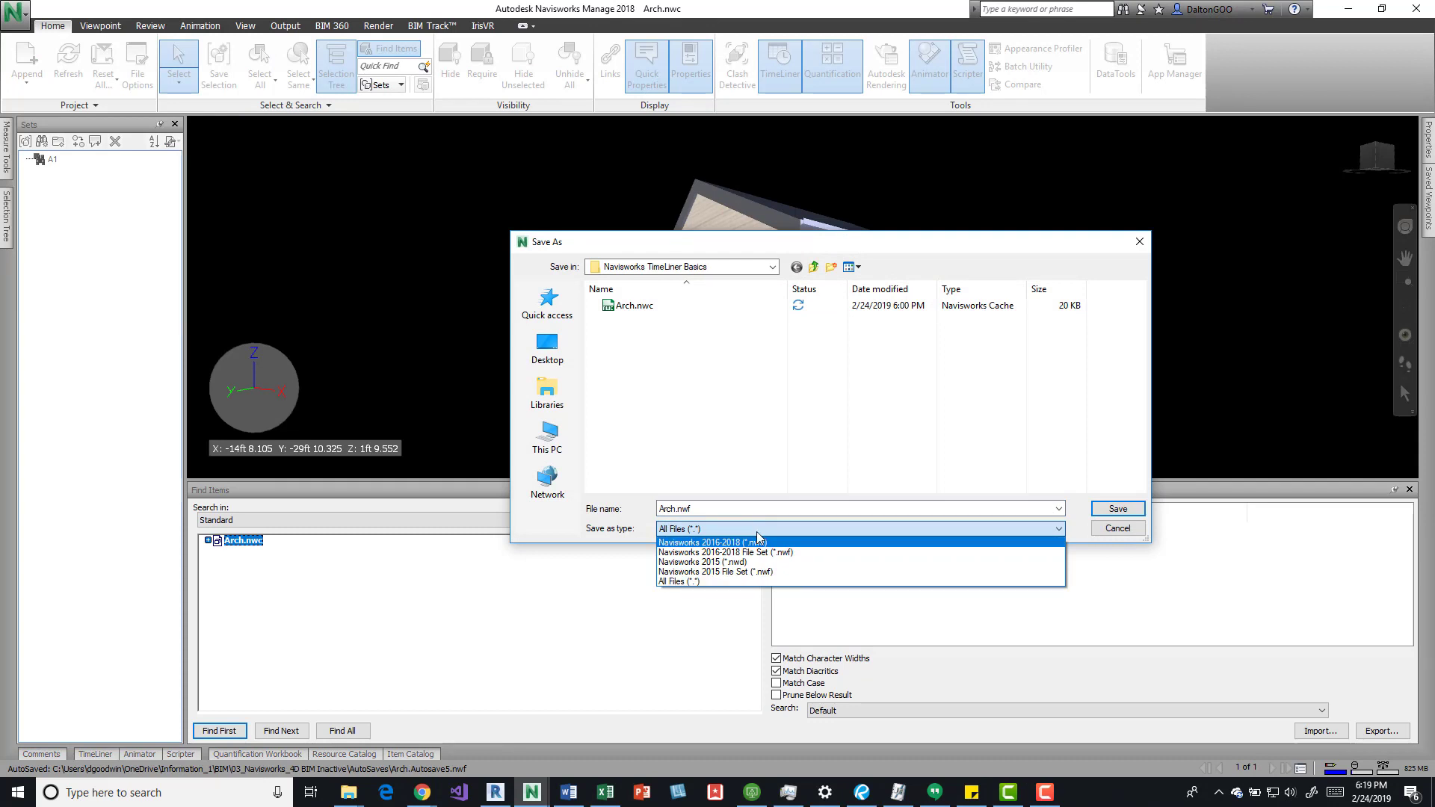
left_click(759, 543)
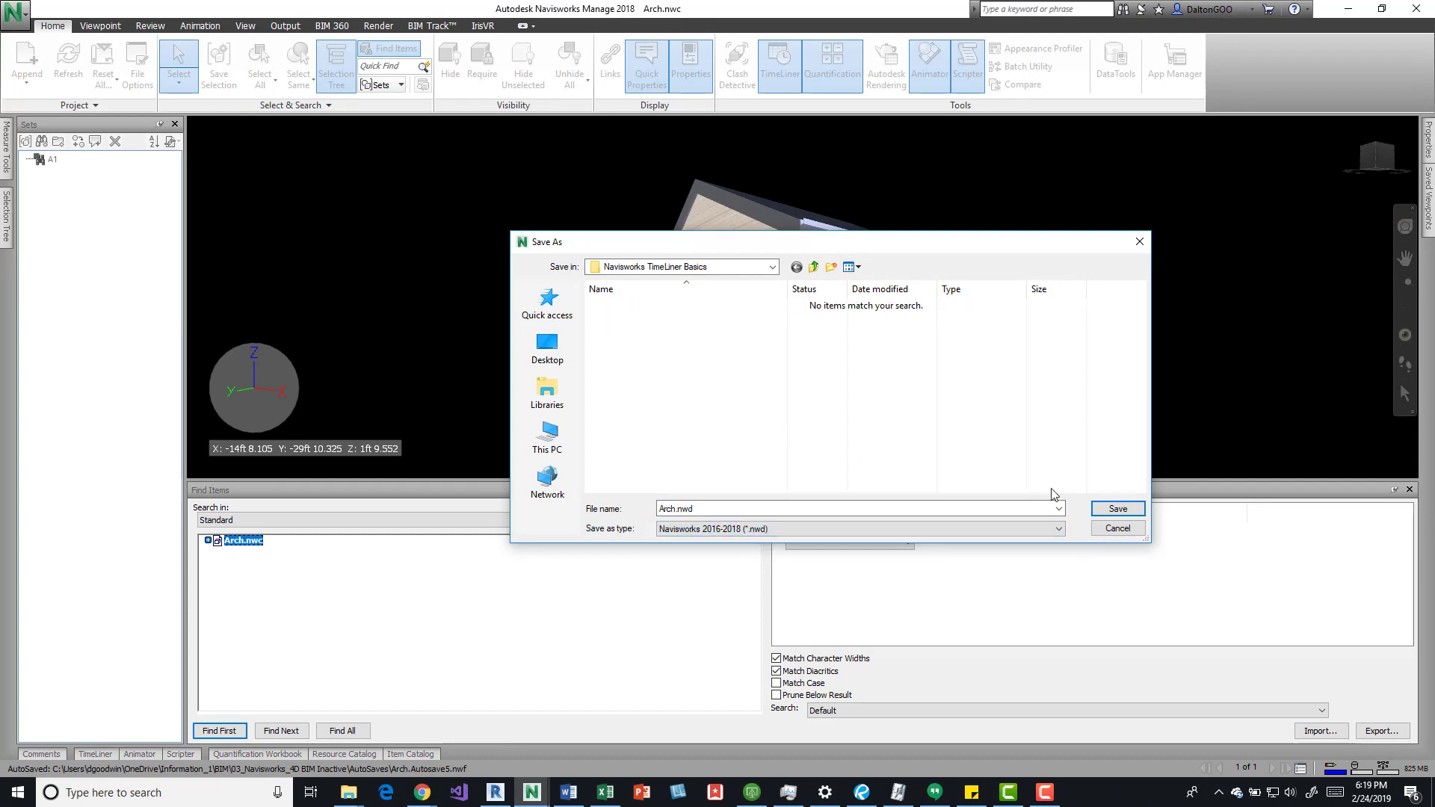
left_click(1115, 510)
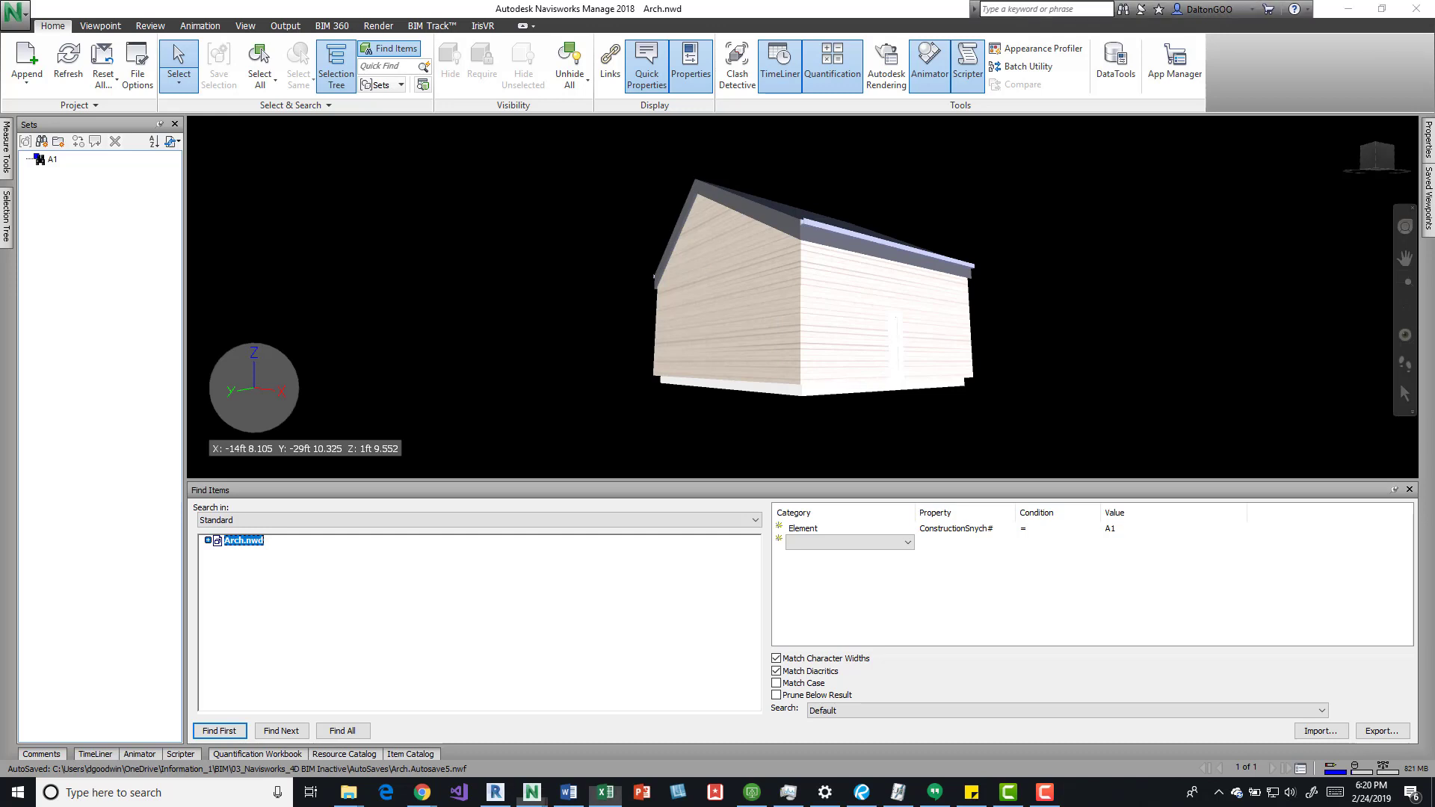
- Switch to the Arch.rvt project in Revit and examine the building's roof and exterior walls in the 3D view
key("alt+Tab")
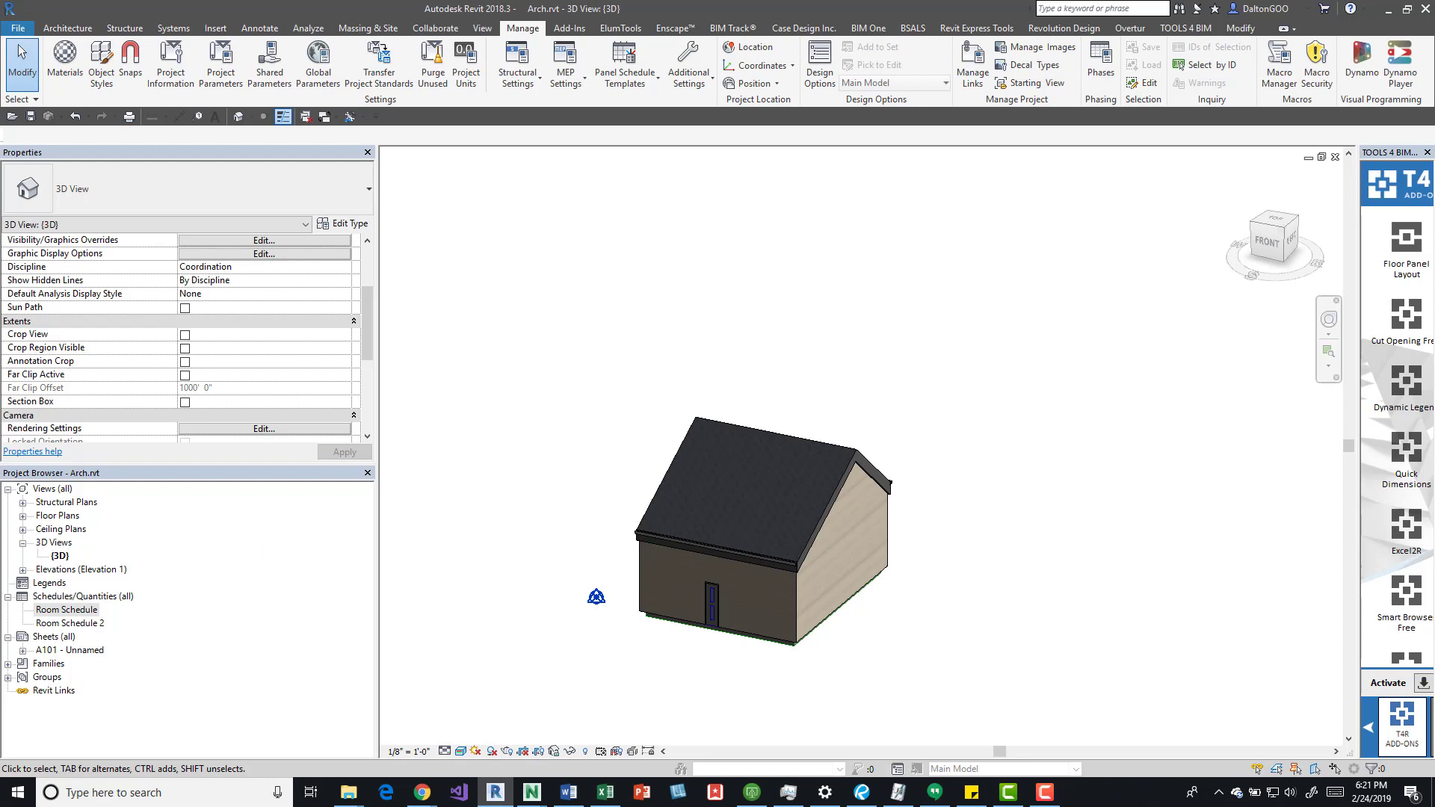
scroll(708, 588, "up", 3)
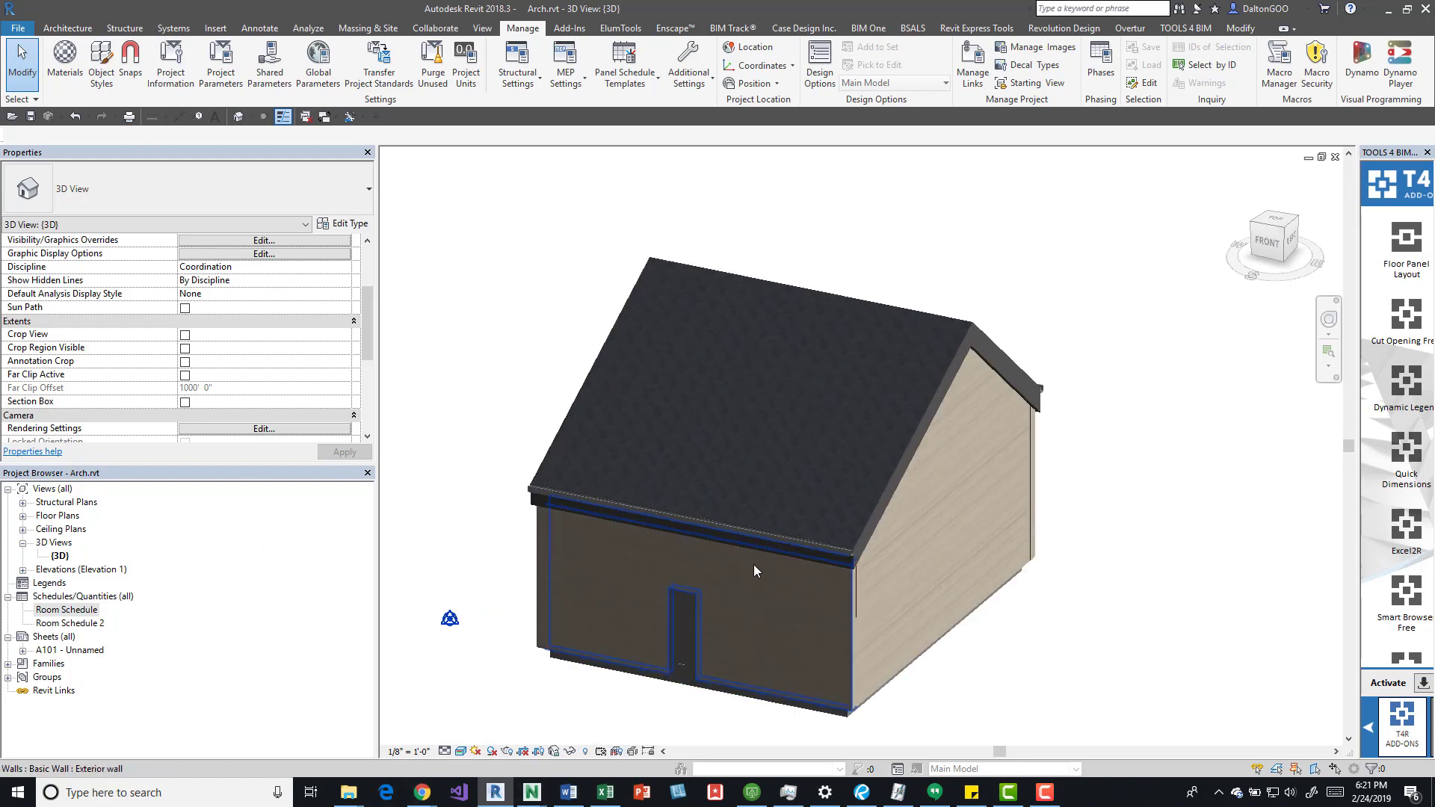
left_click(809, 552)
key("Escape")
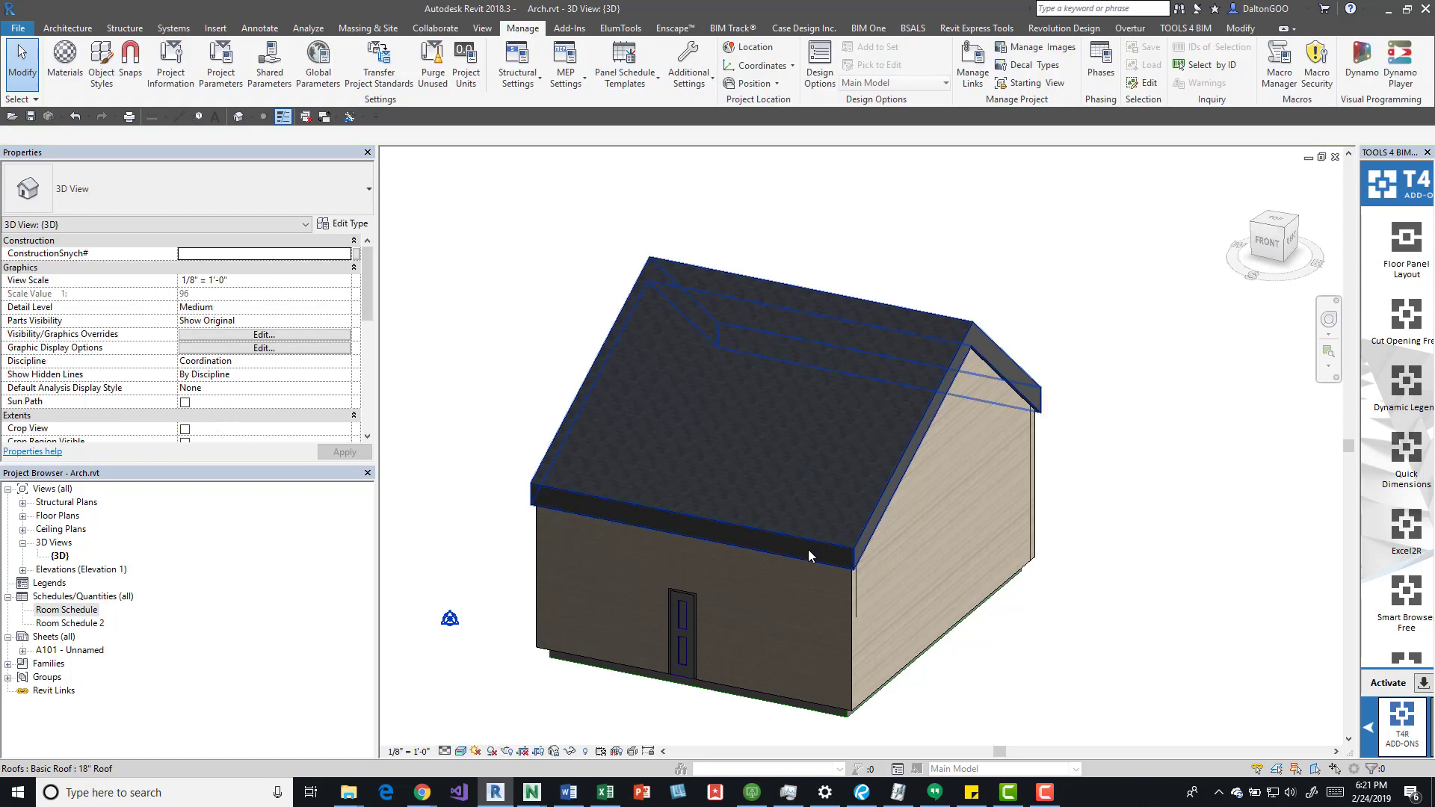
middle_click_drag(596, 326, 680, 247, "shift")
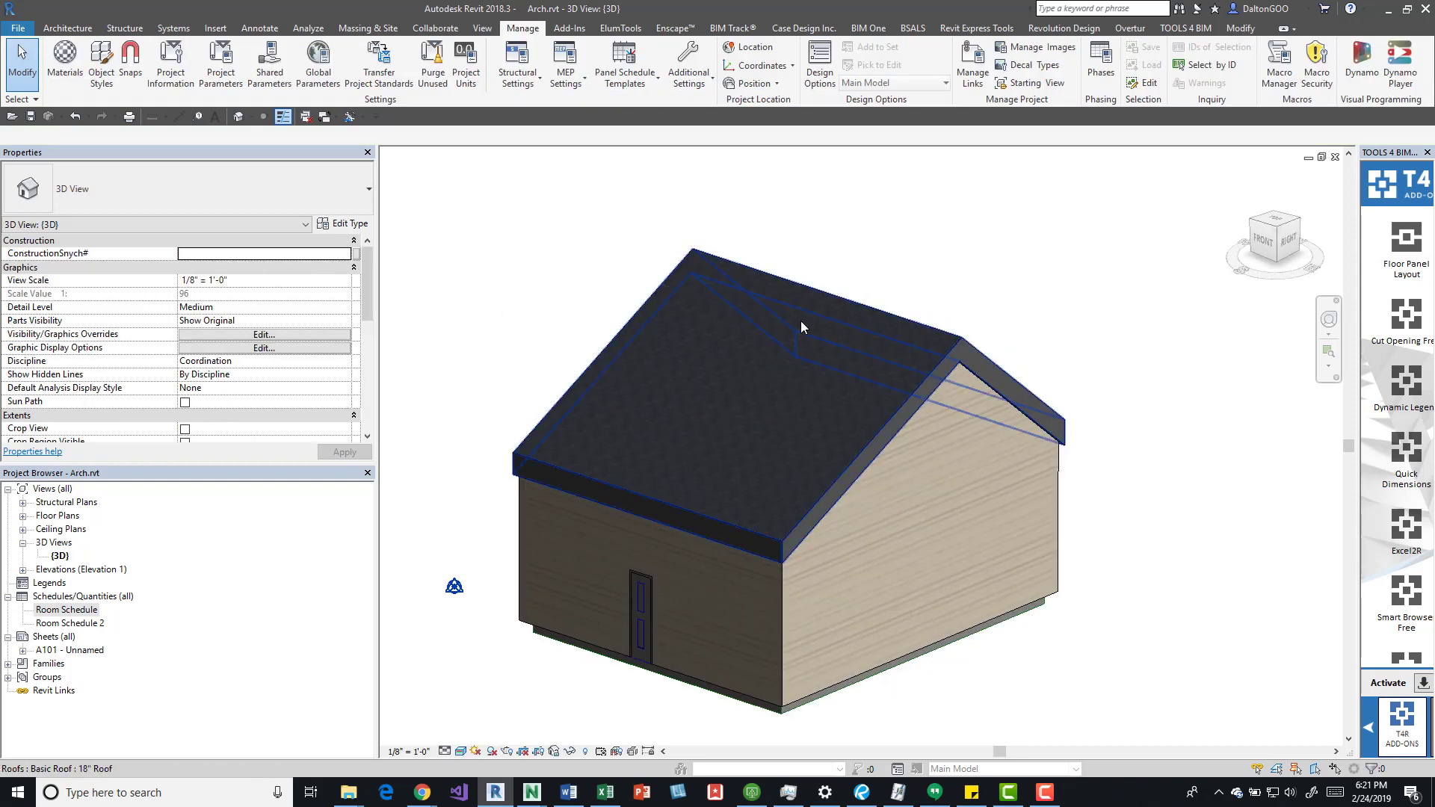
middle_click_drag(769, 240, 829, 286, "shift")
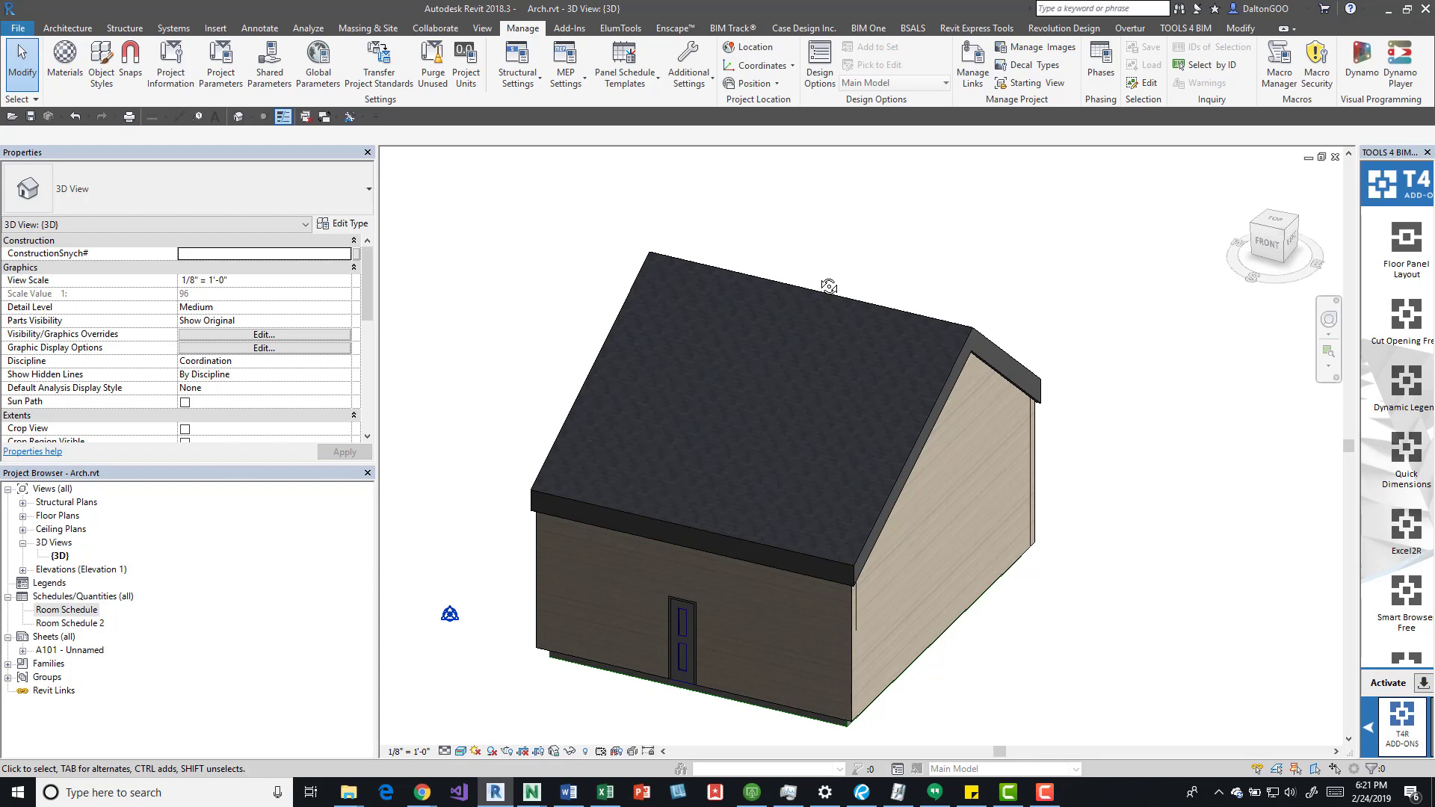
middle_click_drag(957, 484, 949, 500, "shift")
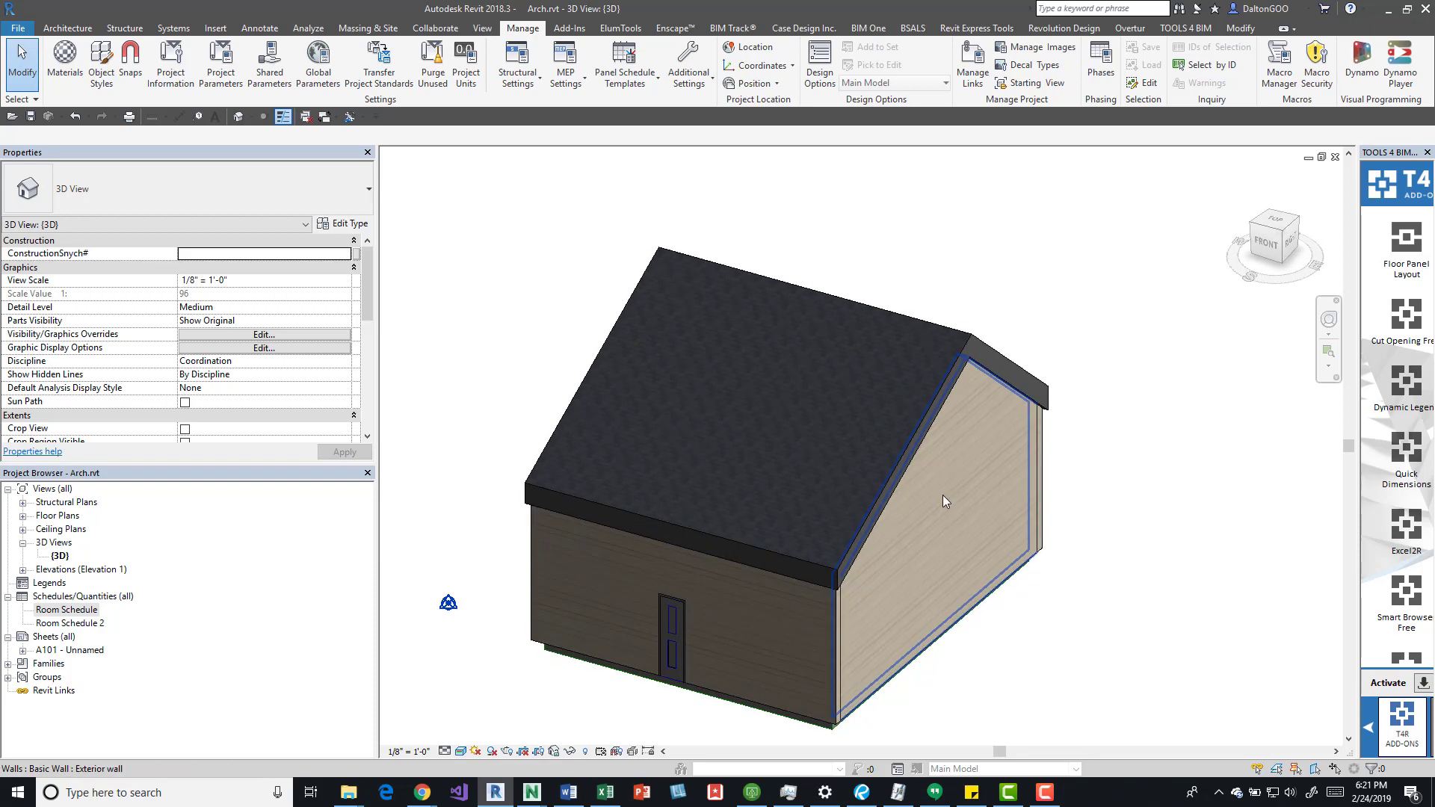
left_click(948, 500)
key("Escape")
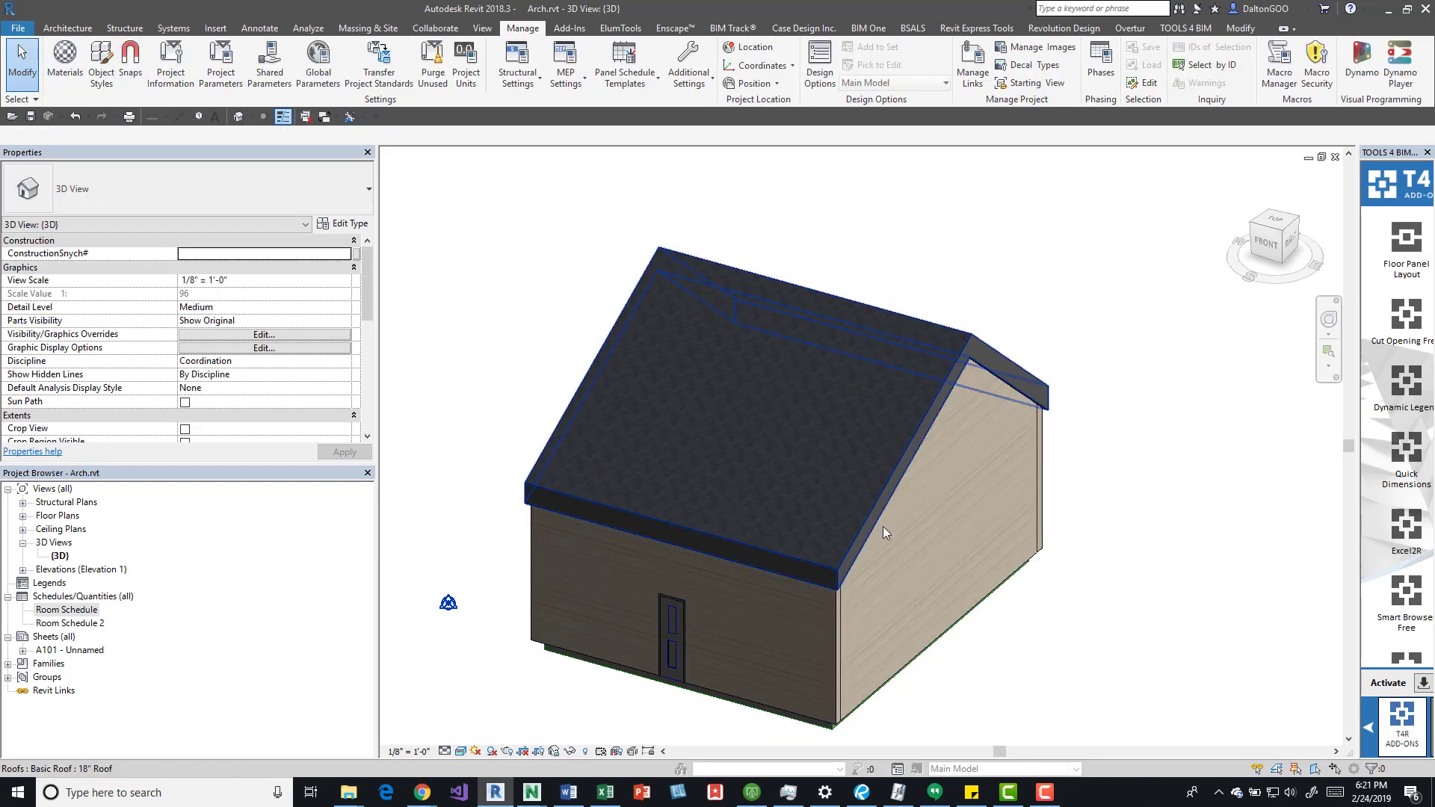
- Check the ConstructionSnych# value of the floor slab and of the gable-end exterior wall
middle_click_drag(965, 372, 777, 623, "shift")
middle_click_drag(759, 714, 766, 596, "shift")
left_click(772, 562)
key("Escape")
left_click(772, 612)
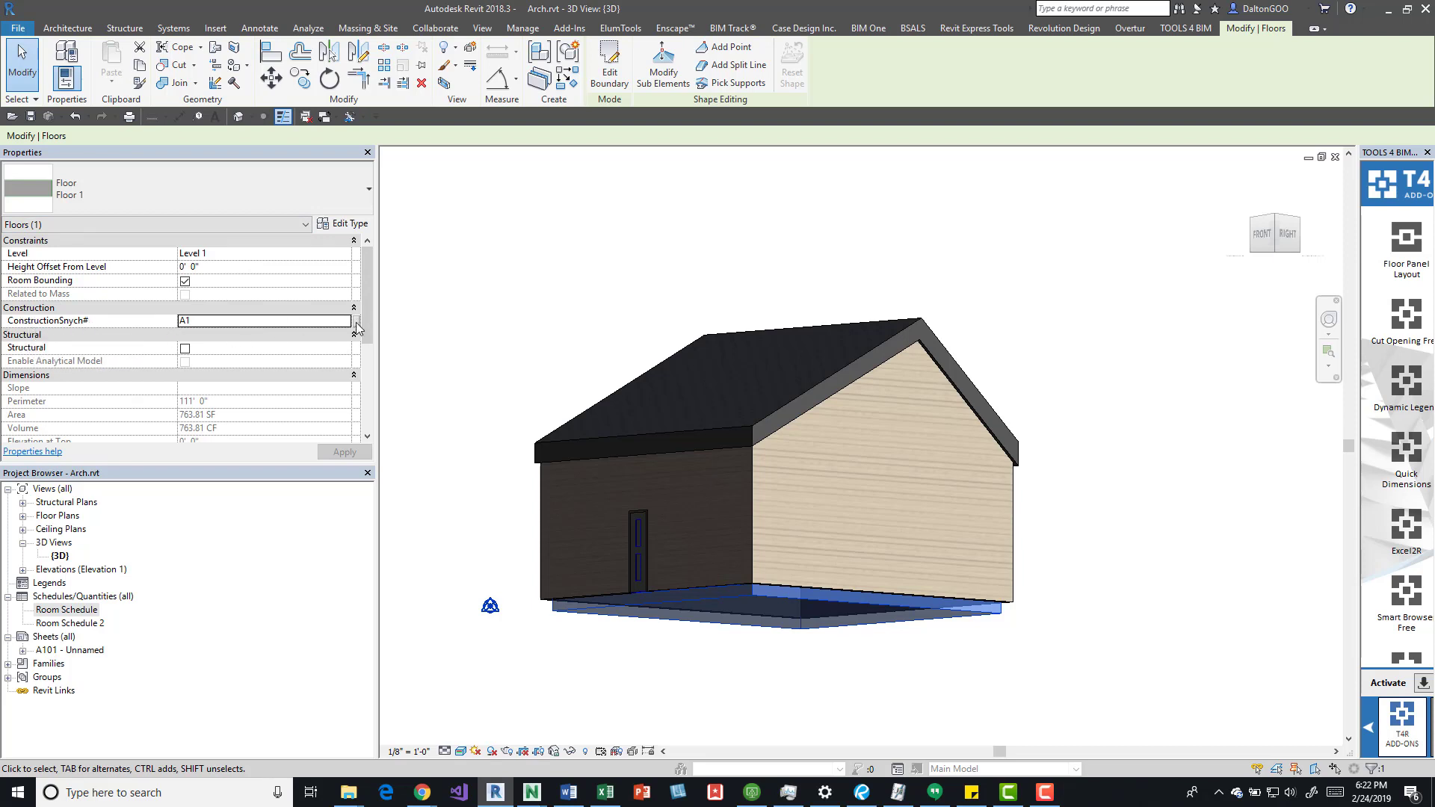
left_click(843, 552)
scroll(224, 337, "down", 3)
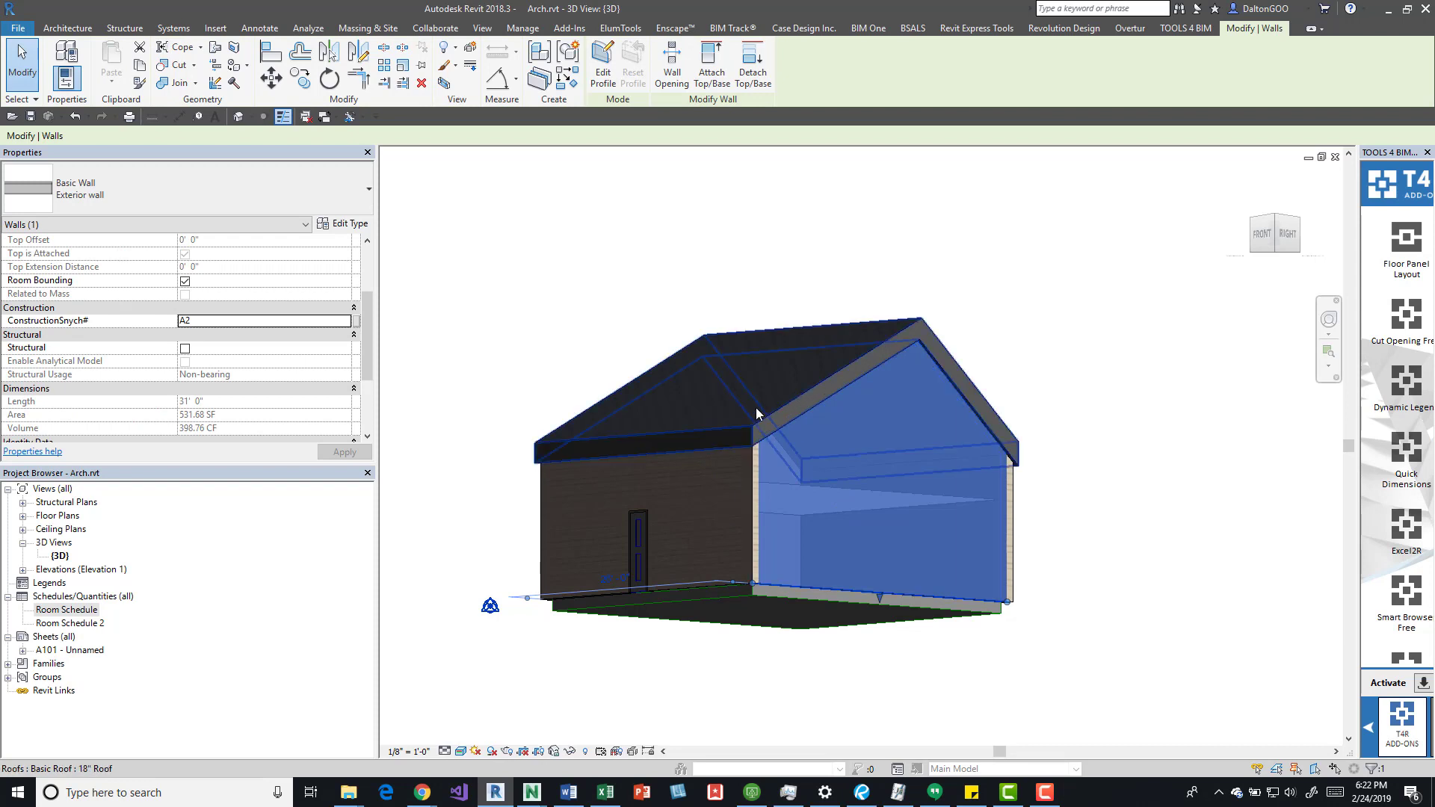
left_click(573, 243)
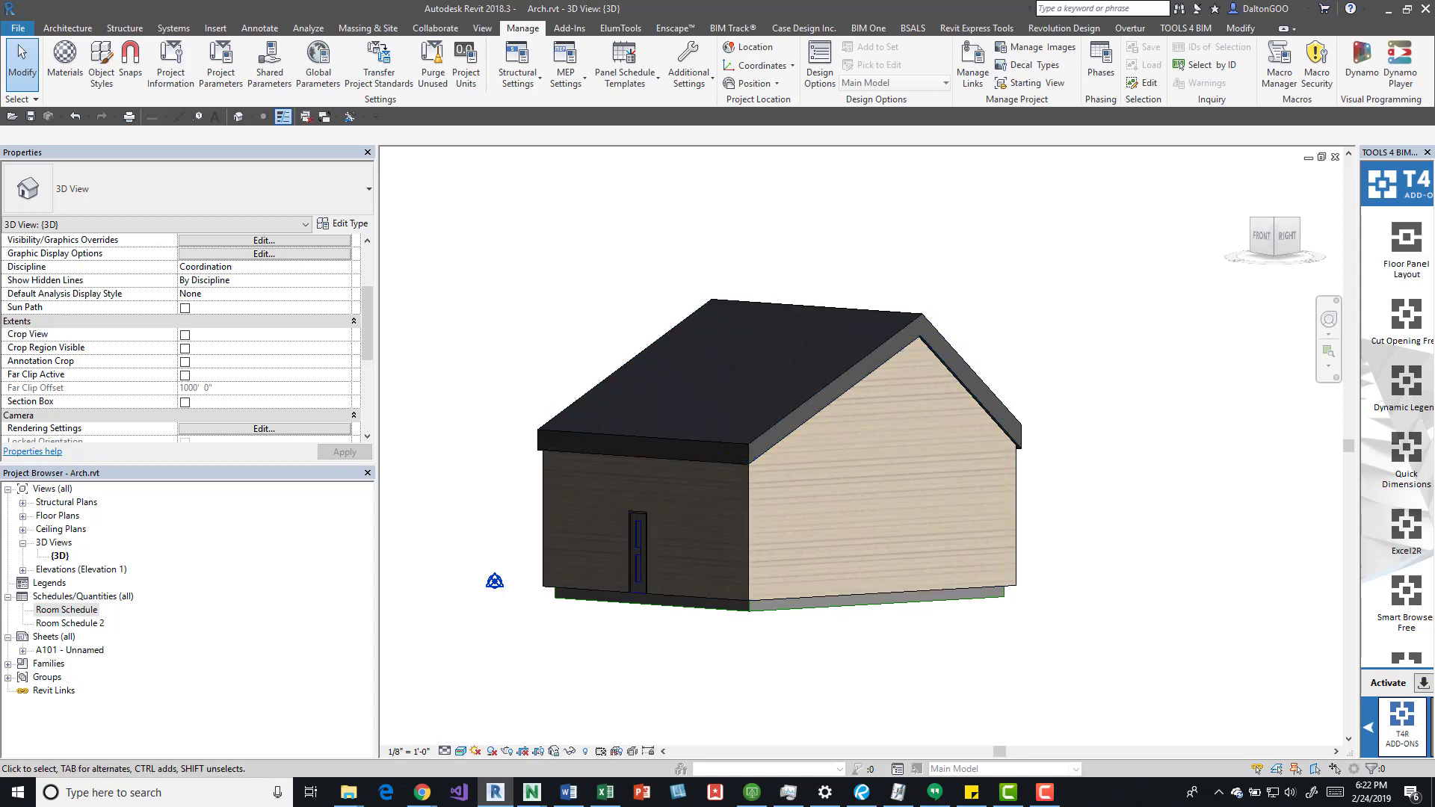
- Add a new project parameter and name it ConstructionSynch#
mouse_move(862, 793)
left_click(221, 71)
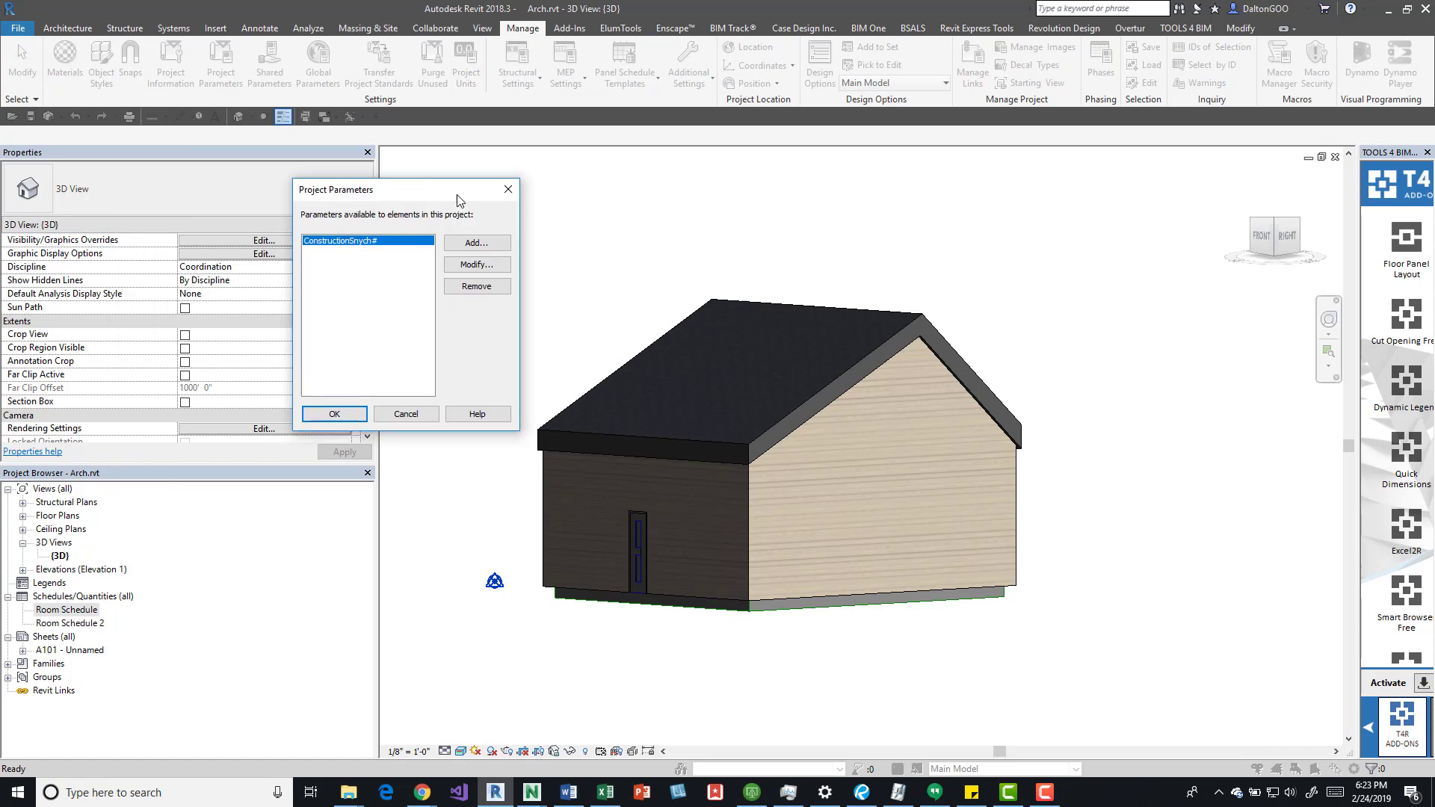
left_click_drag(454, 193, 641, 153)
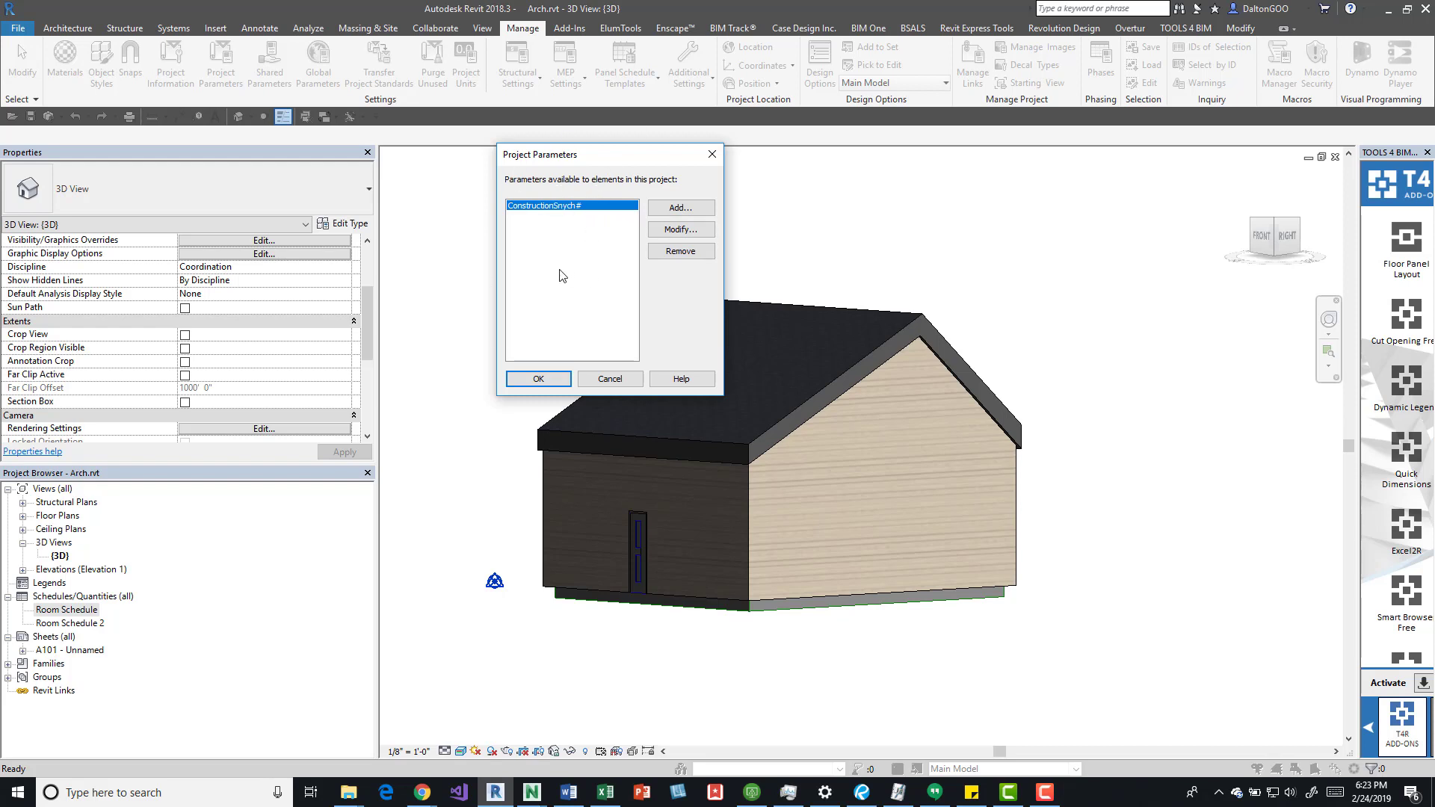
left_click(681, 210)
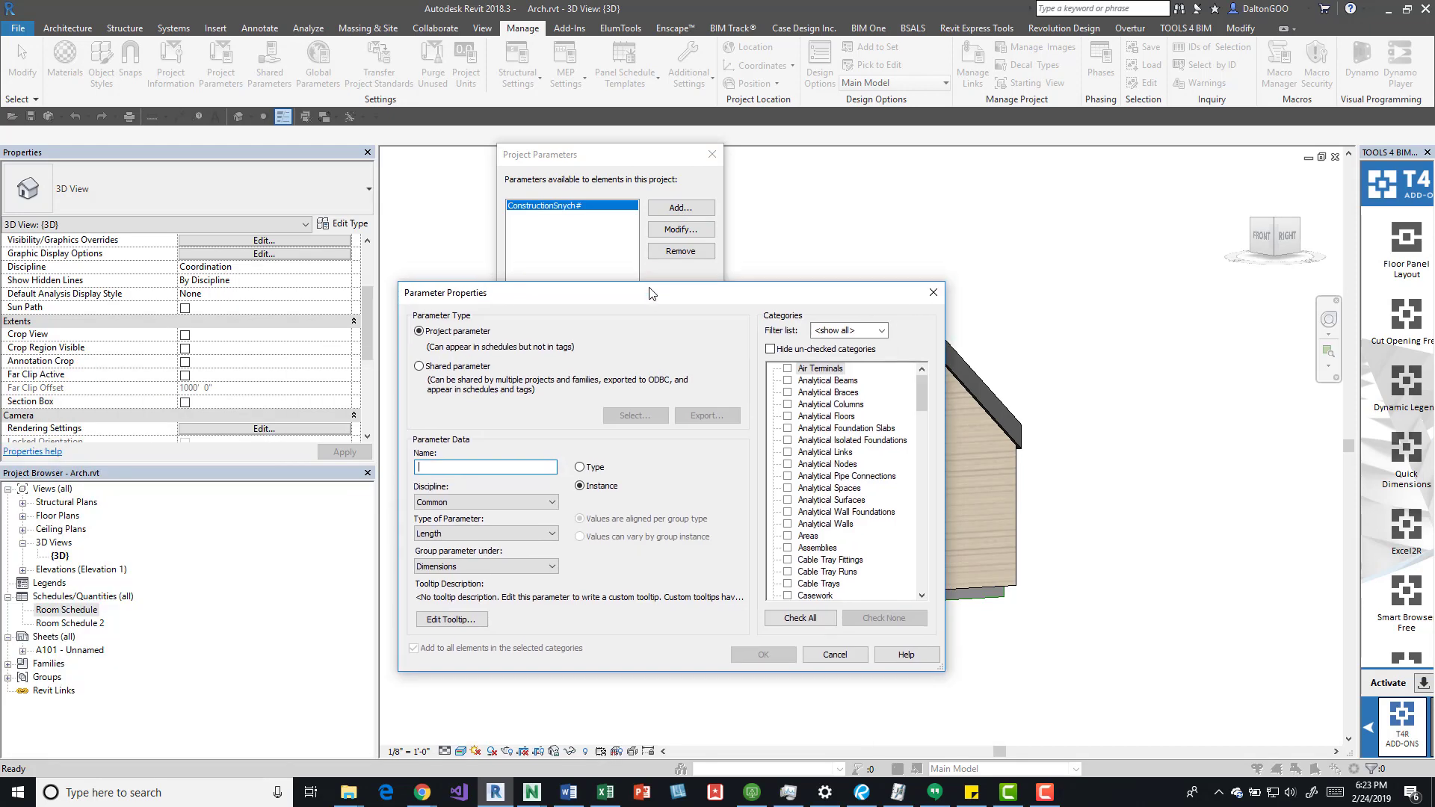
left_click_drag(562, 293, 923, 336)
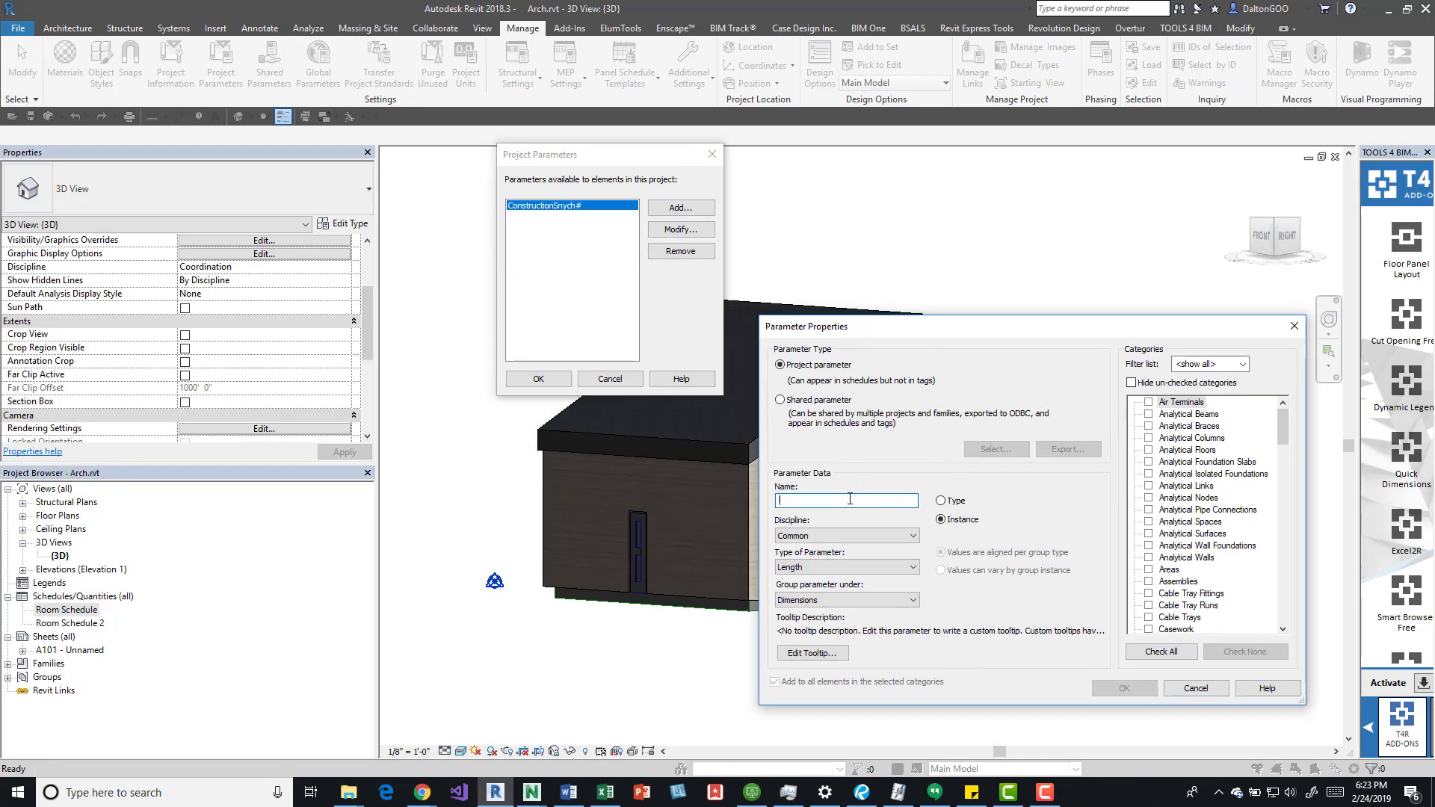
type("Construction ")
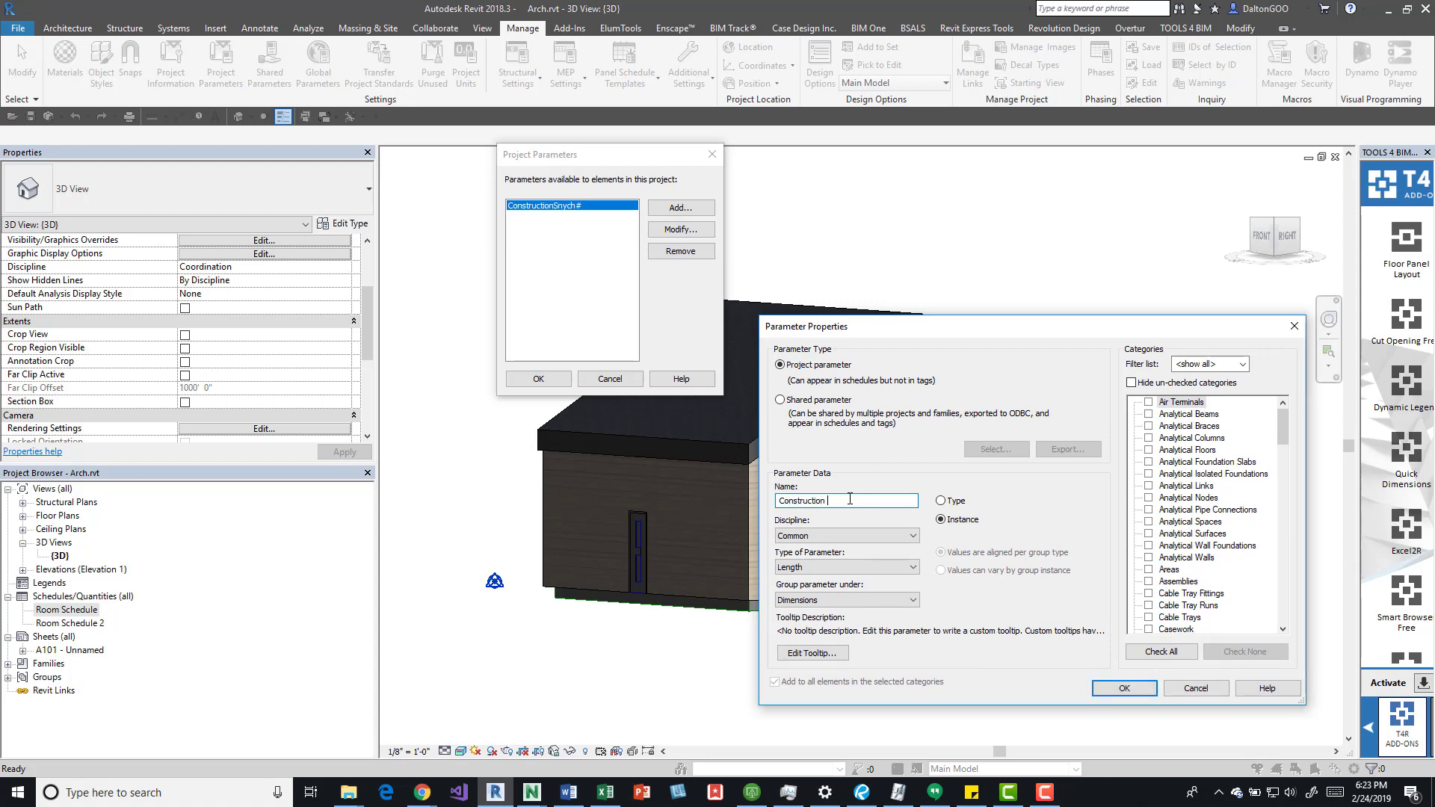
type("tn")
key("BackSpace")
key("BackSpace")
type("t")
type("nch#")
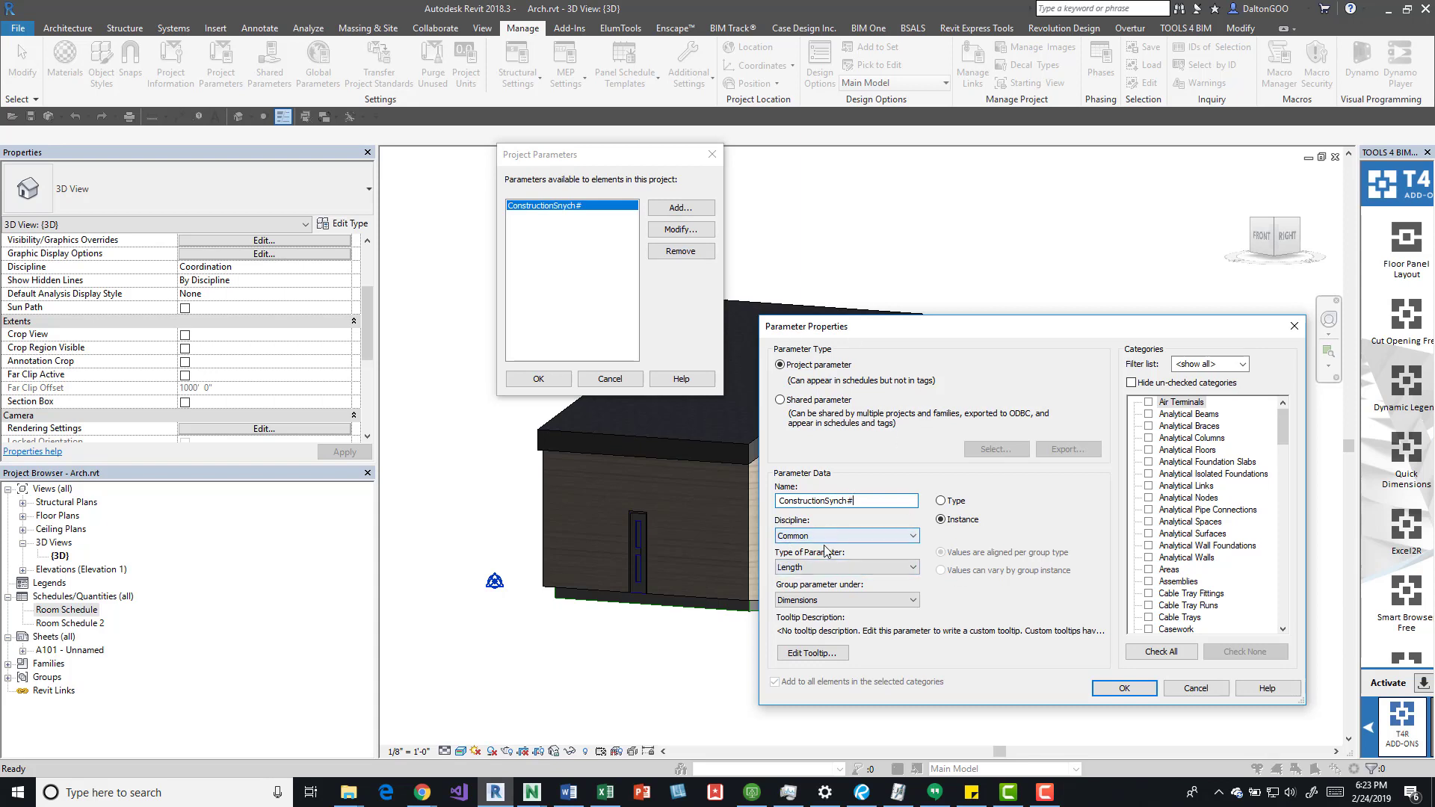
- Set the new parameter's type to Text and group it under Construction
left_click(858, 568)
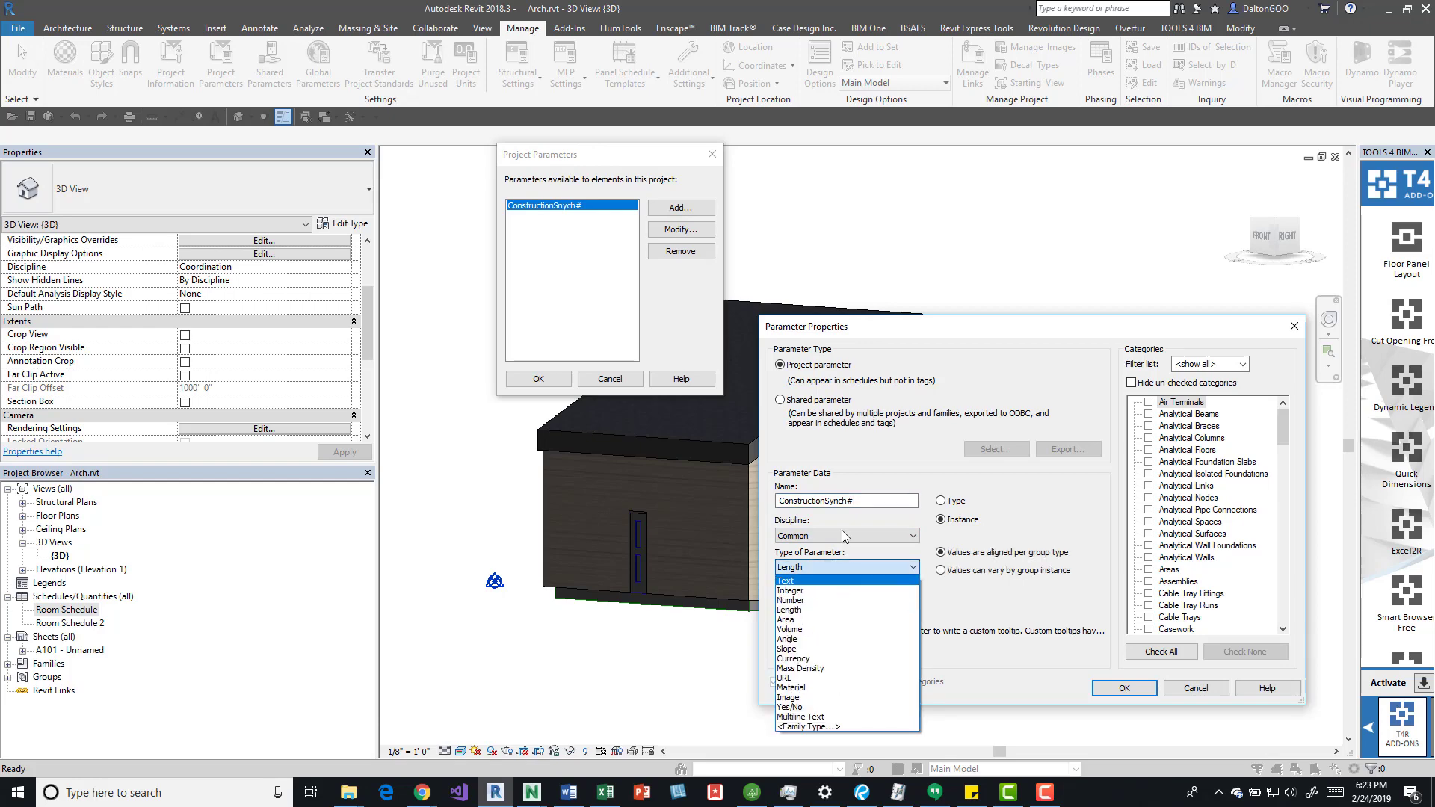
left_click(825, 567)
left_click(825, 567)
left_click(829, 581)
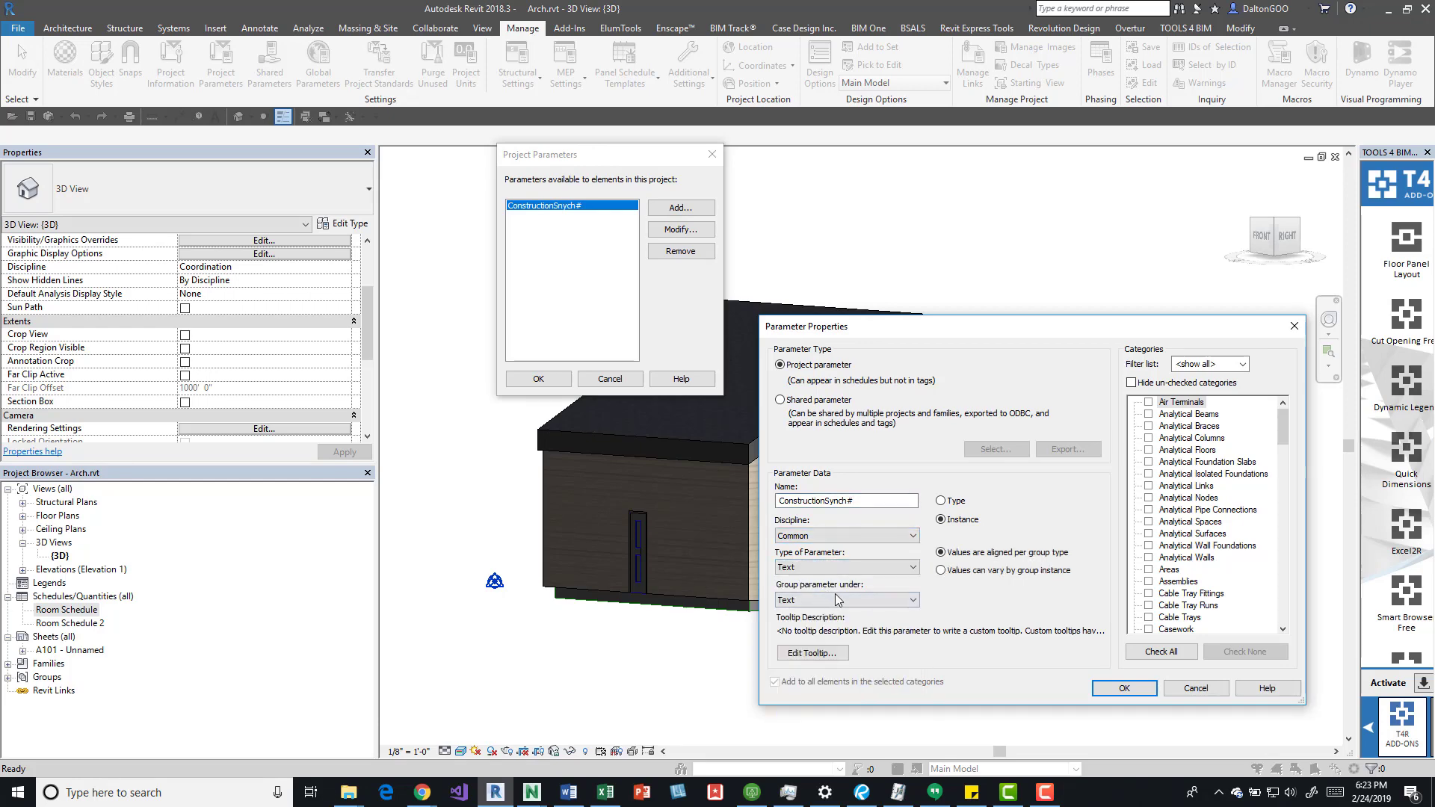
left_click(837, 600)
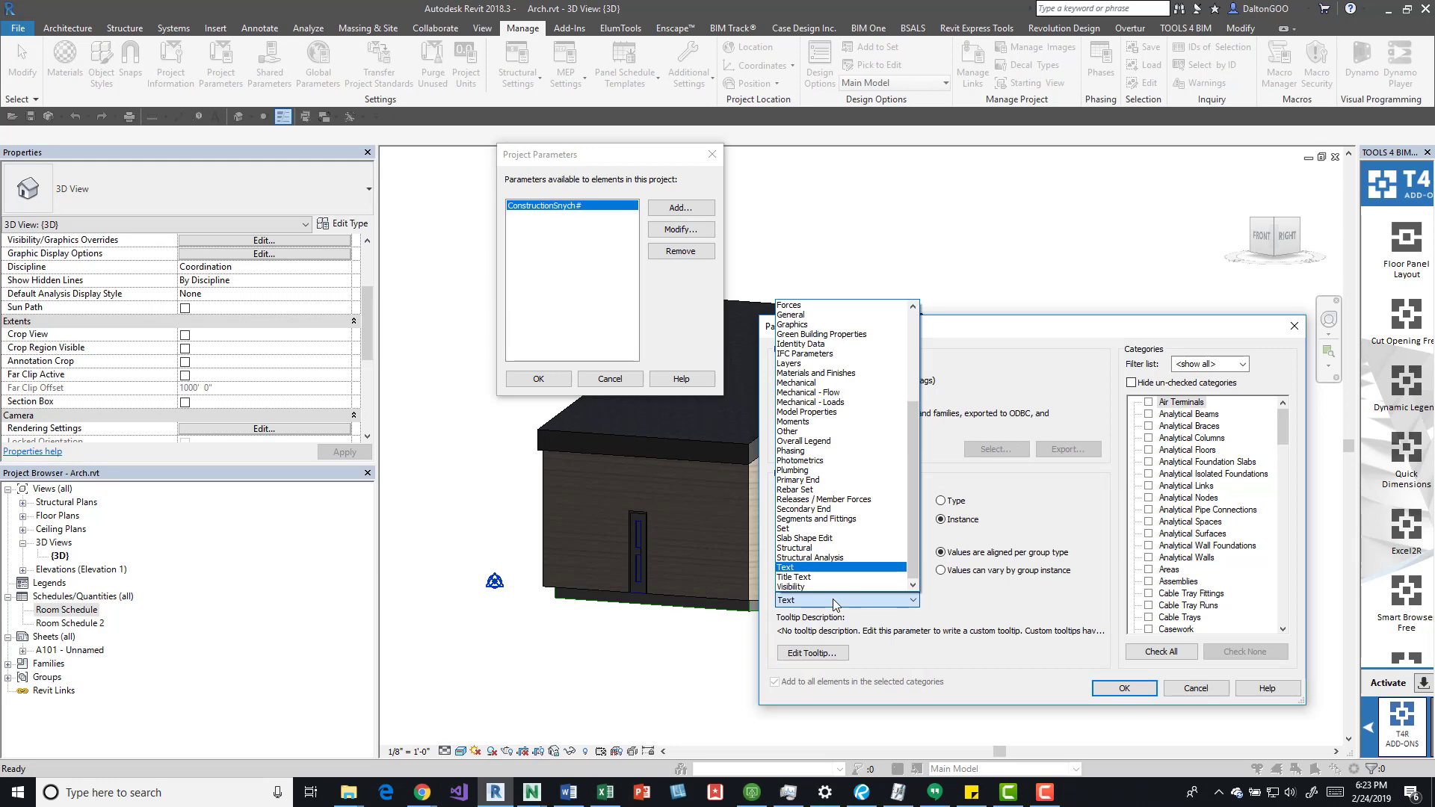
key("c")
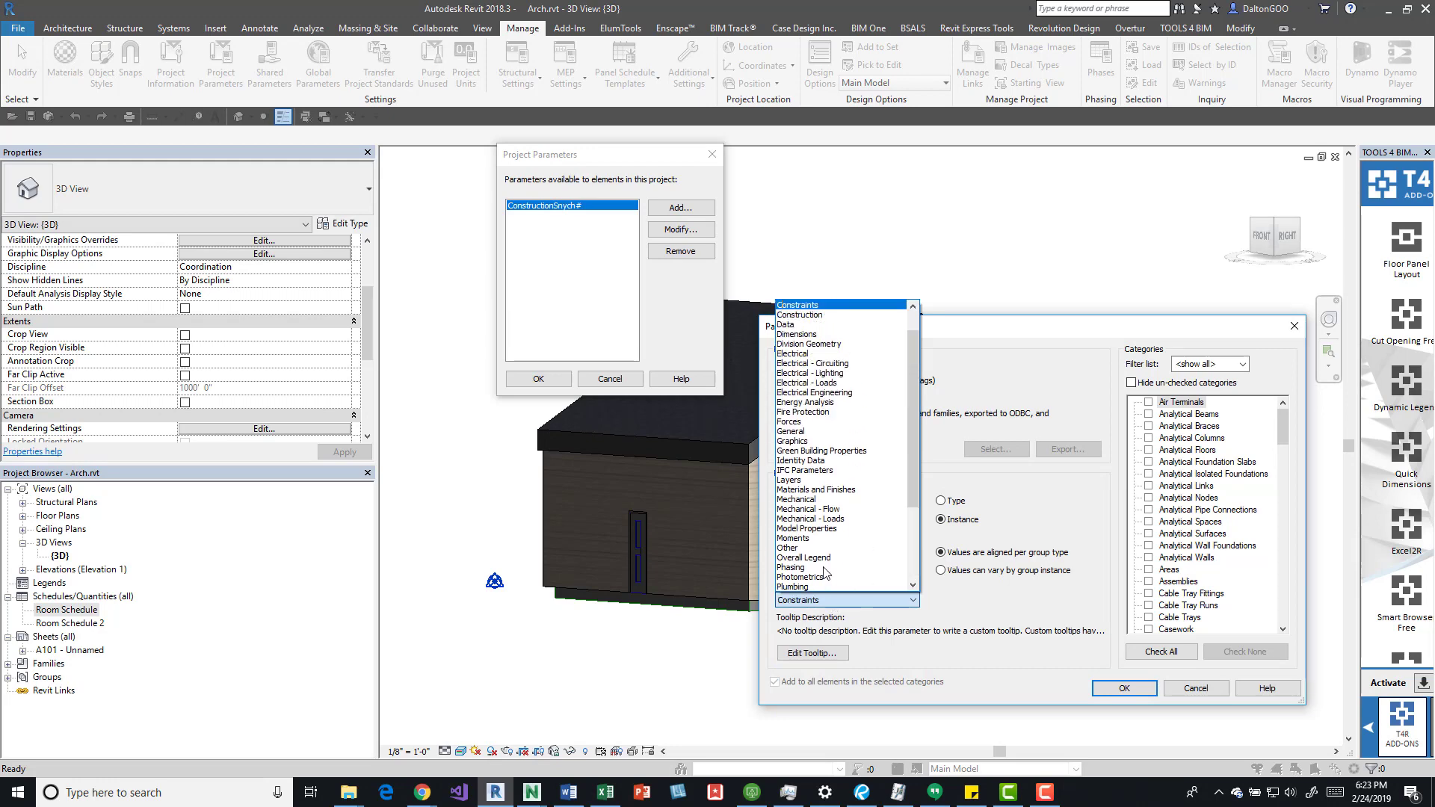
left_click(822, 315)
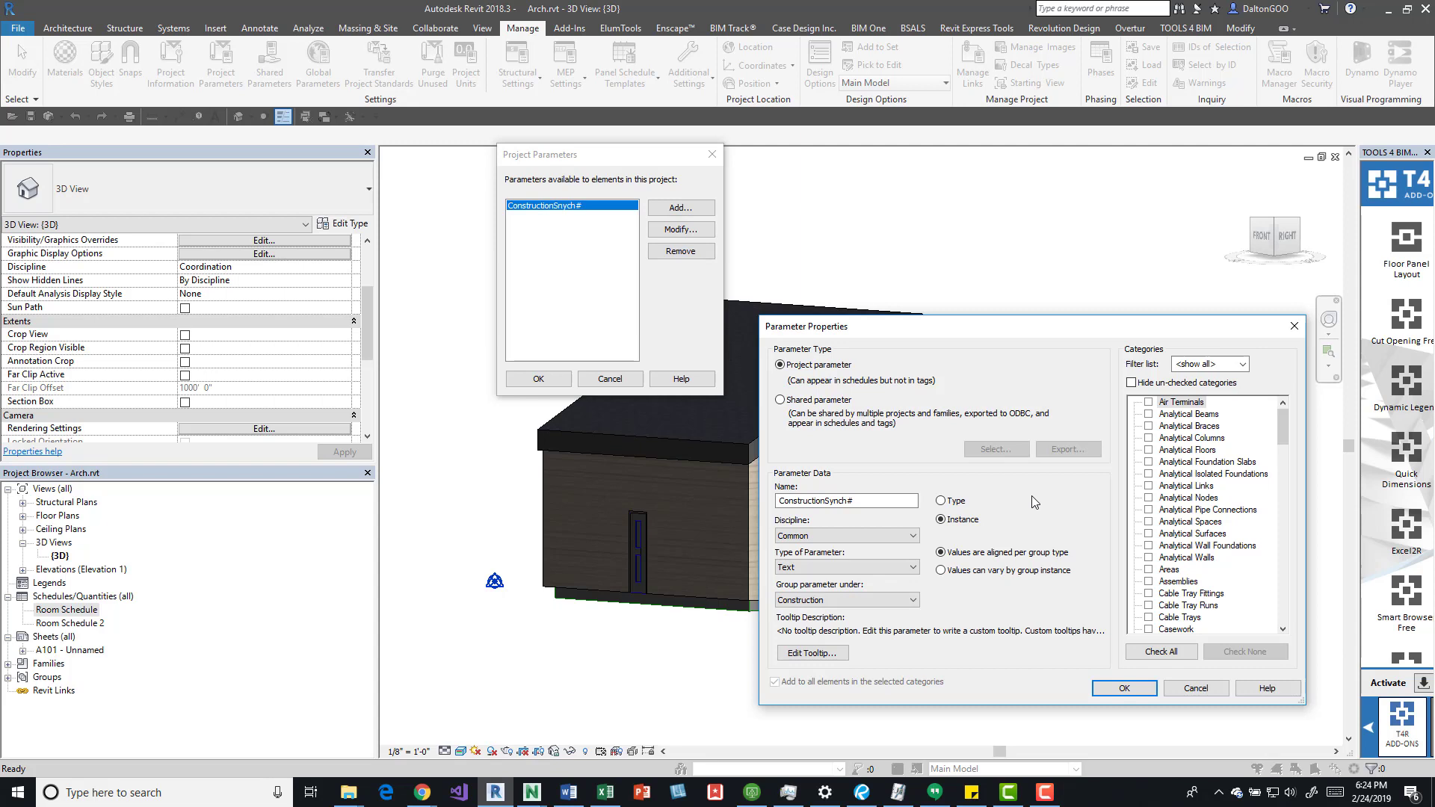
- Assign the ConstructionSynch# parameter to all categories and accept the project parameters
left_click(1172, 652)
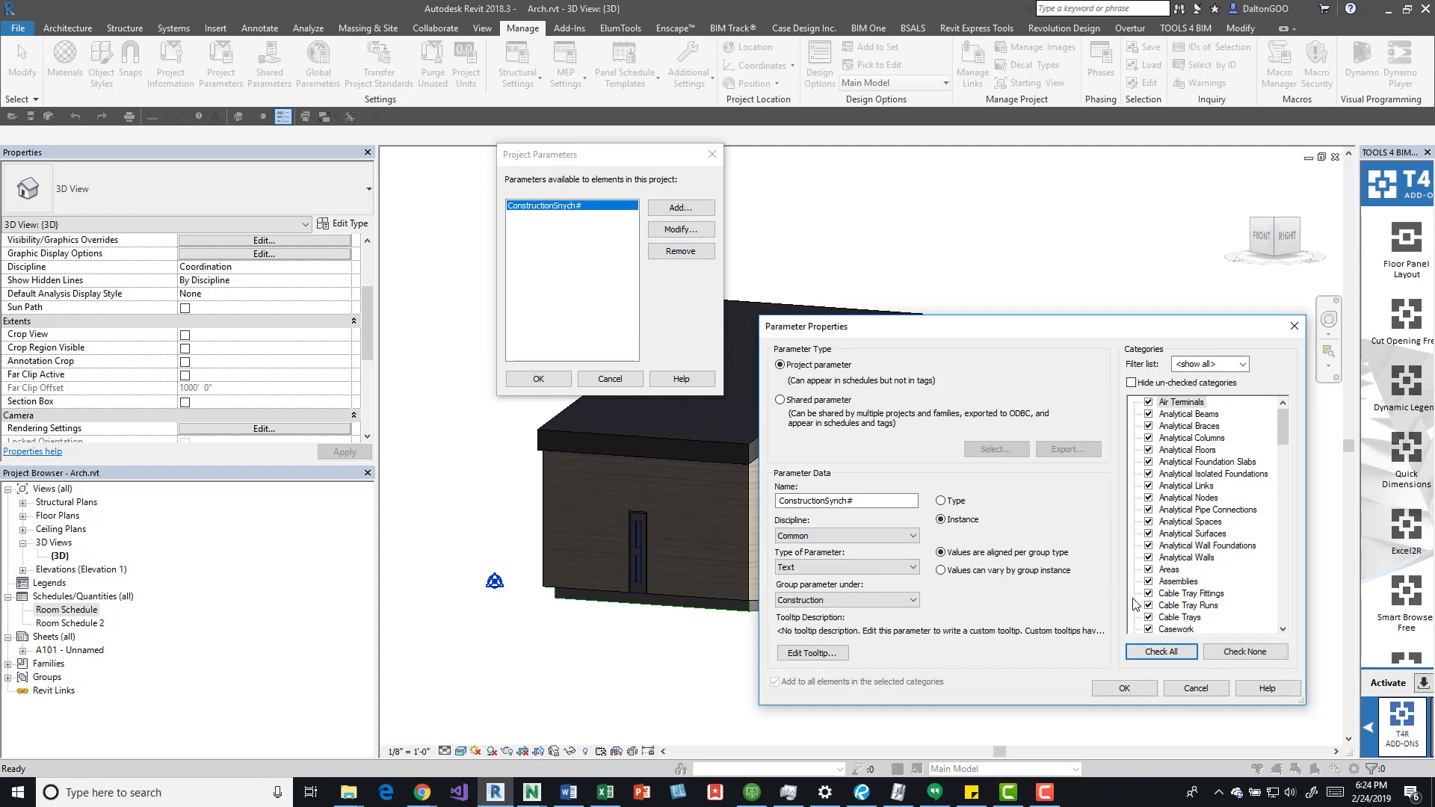
scroll(1144, 478, "down", 1)
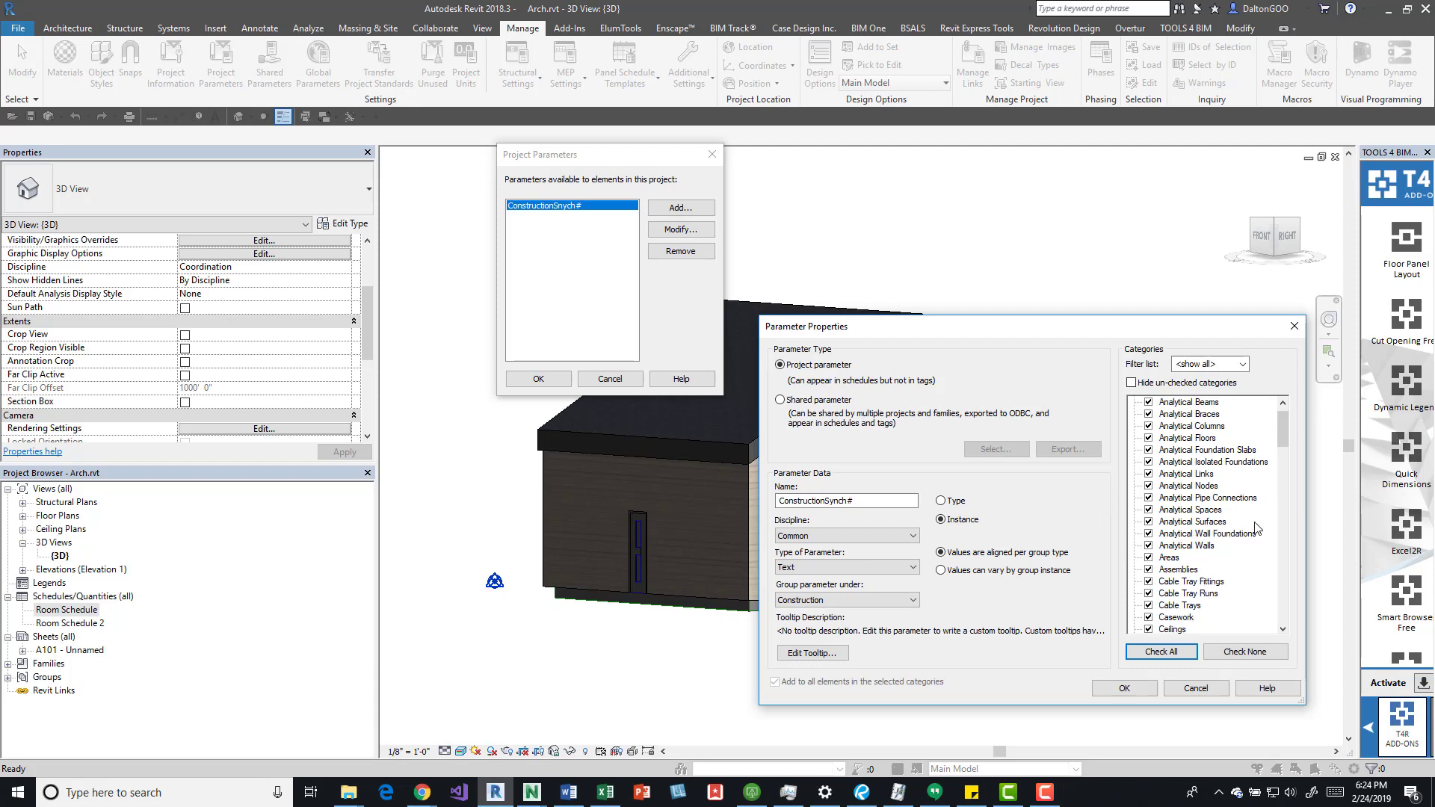
scroll(1151, 449, "up", 1)
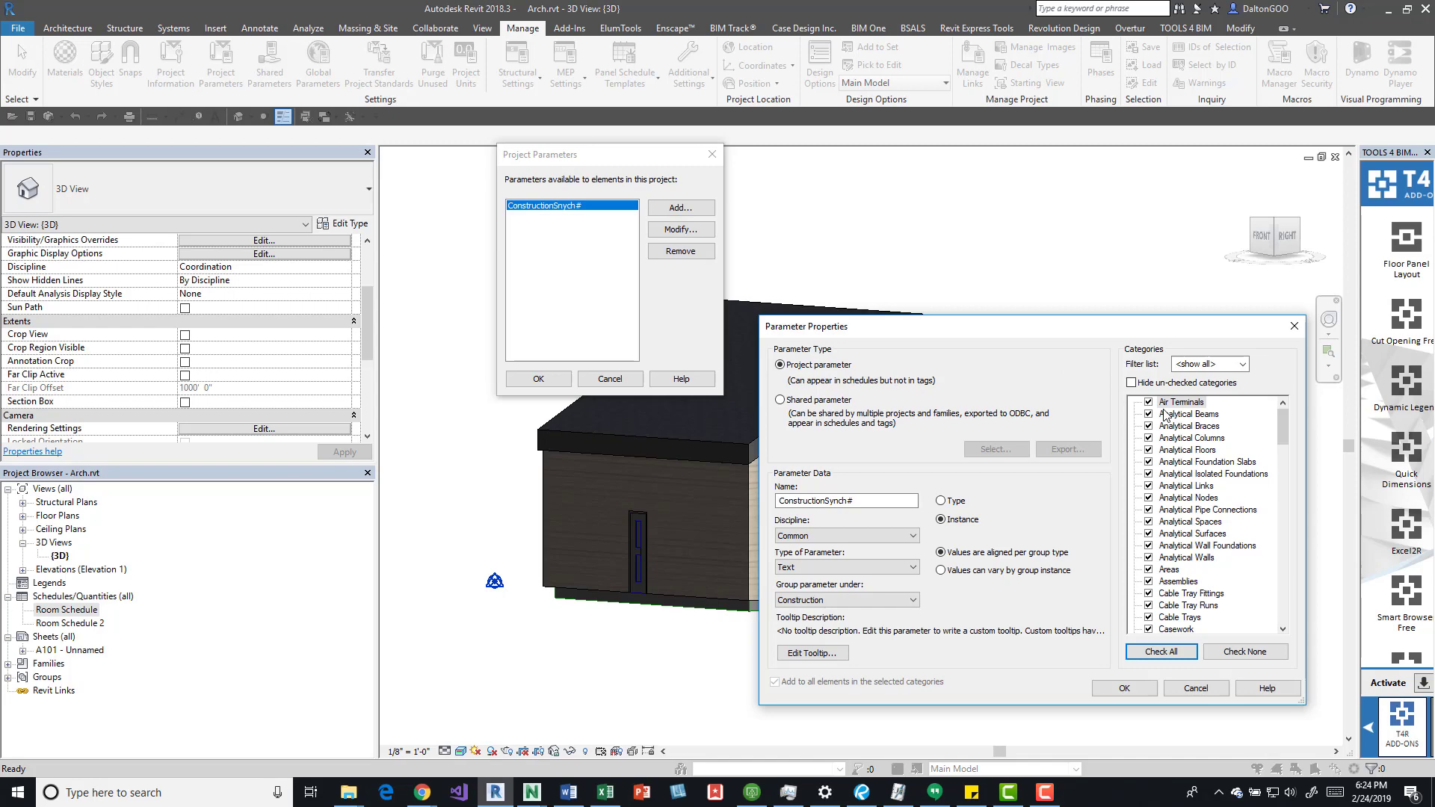
left_click(1125, 690)
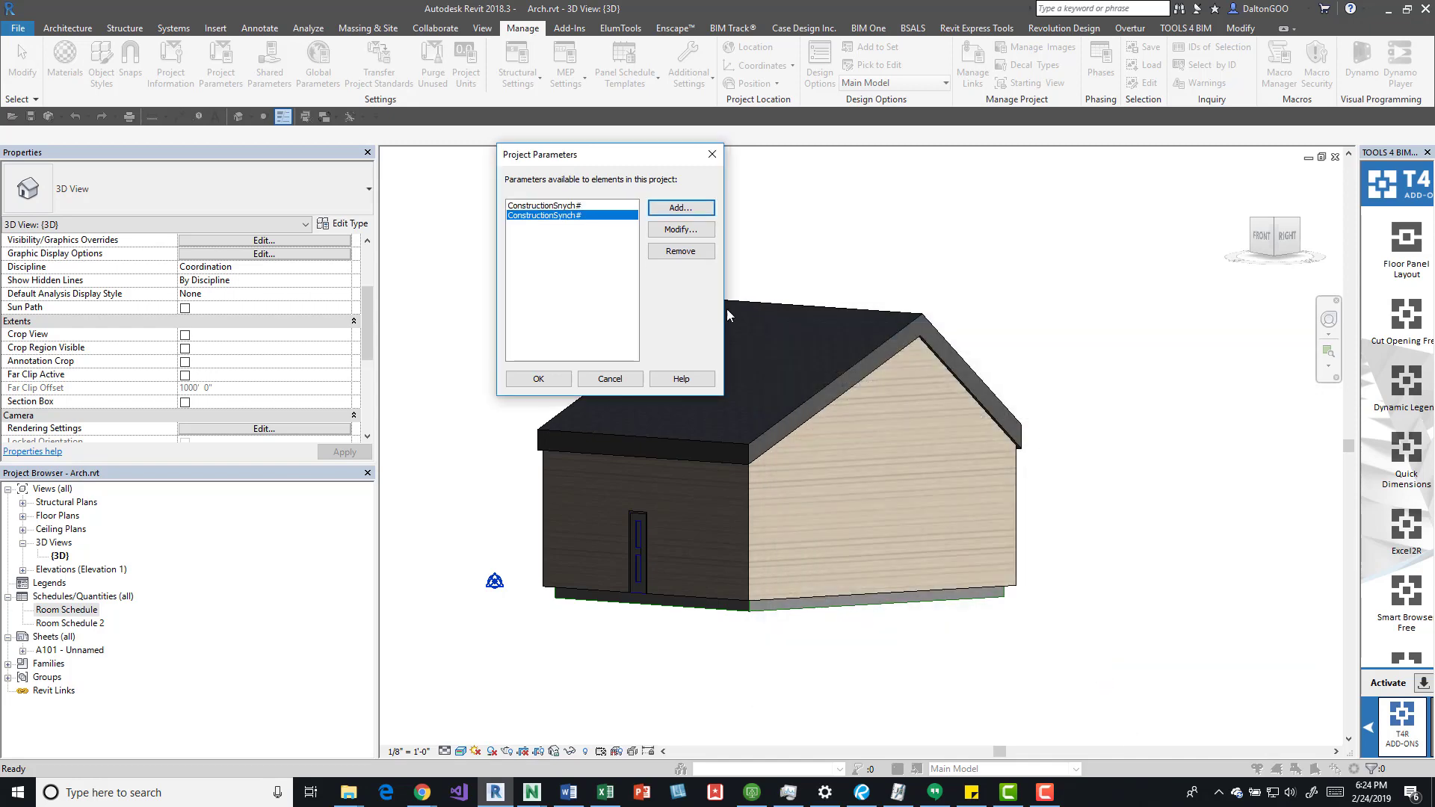
left_click(572, 216)
left_click(538, 378)
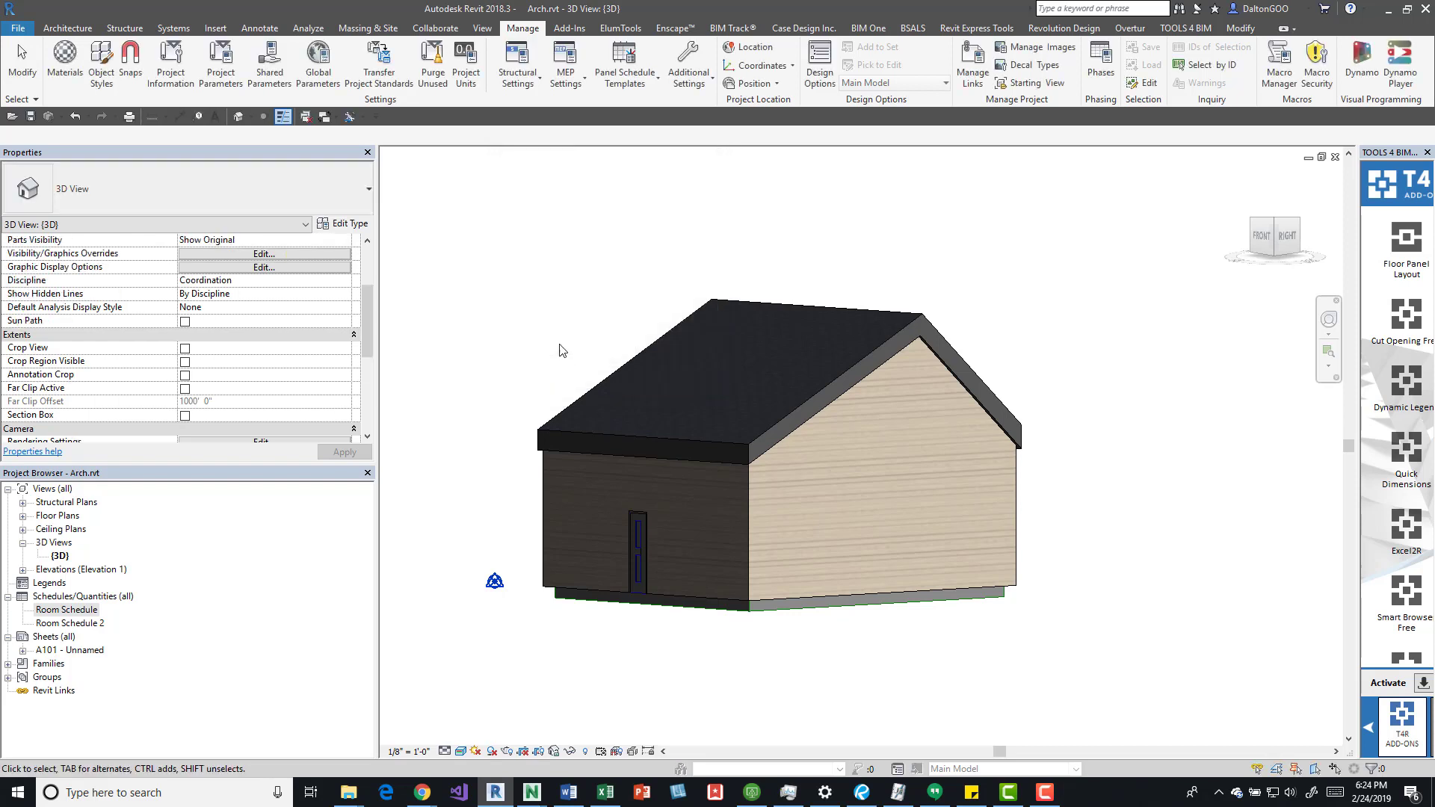
- Look through the 3D view's properties for the ConstructionSynch# parameter under Construction
scroll(228, 336, "down", 5)
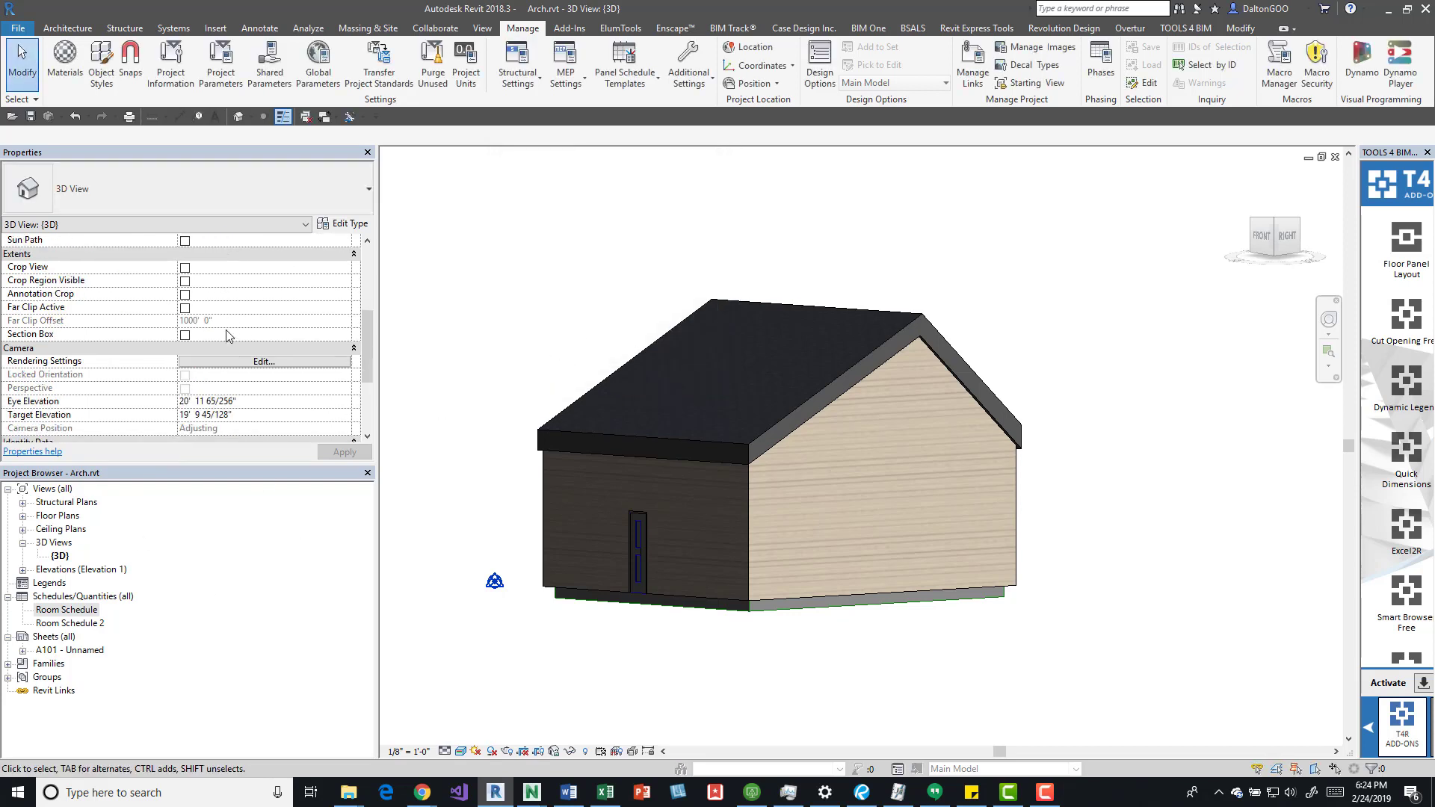
scroll(228, 411, "up", 6)
scroll(227, 407, "up", 3)
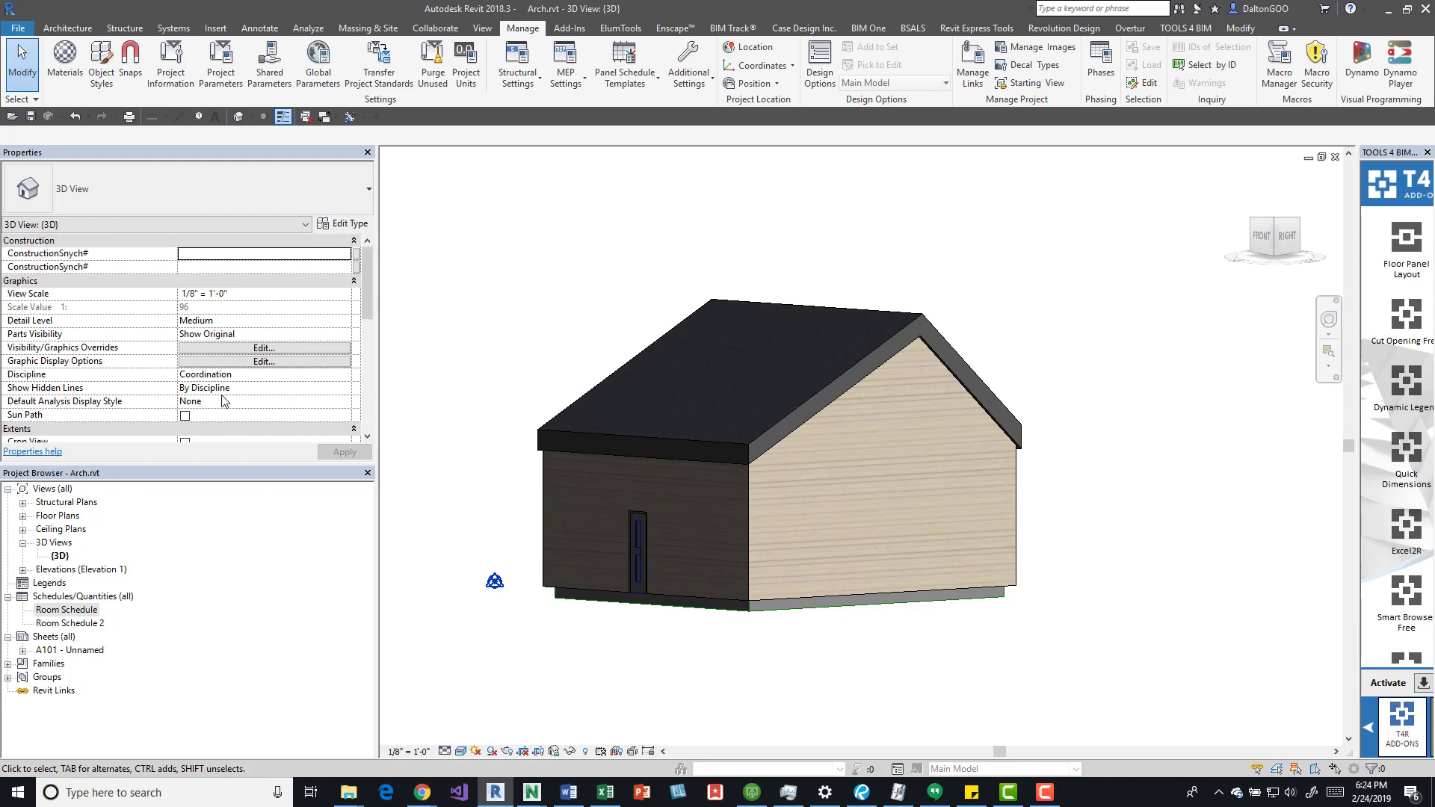
scroll(216, 355, "down", 4)
scroll(216, 361, "up", 4)
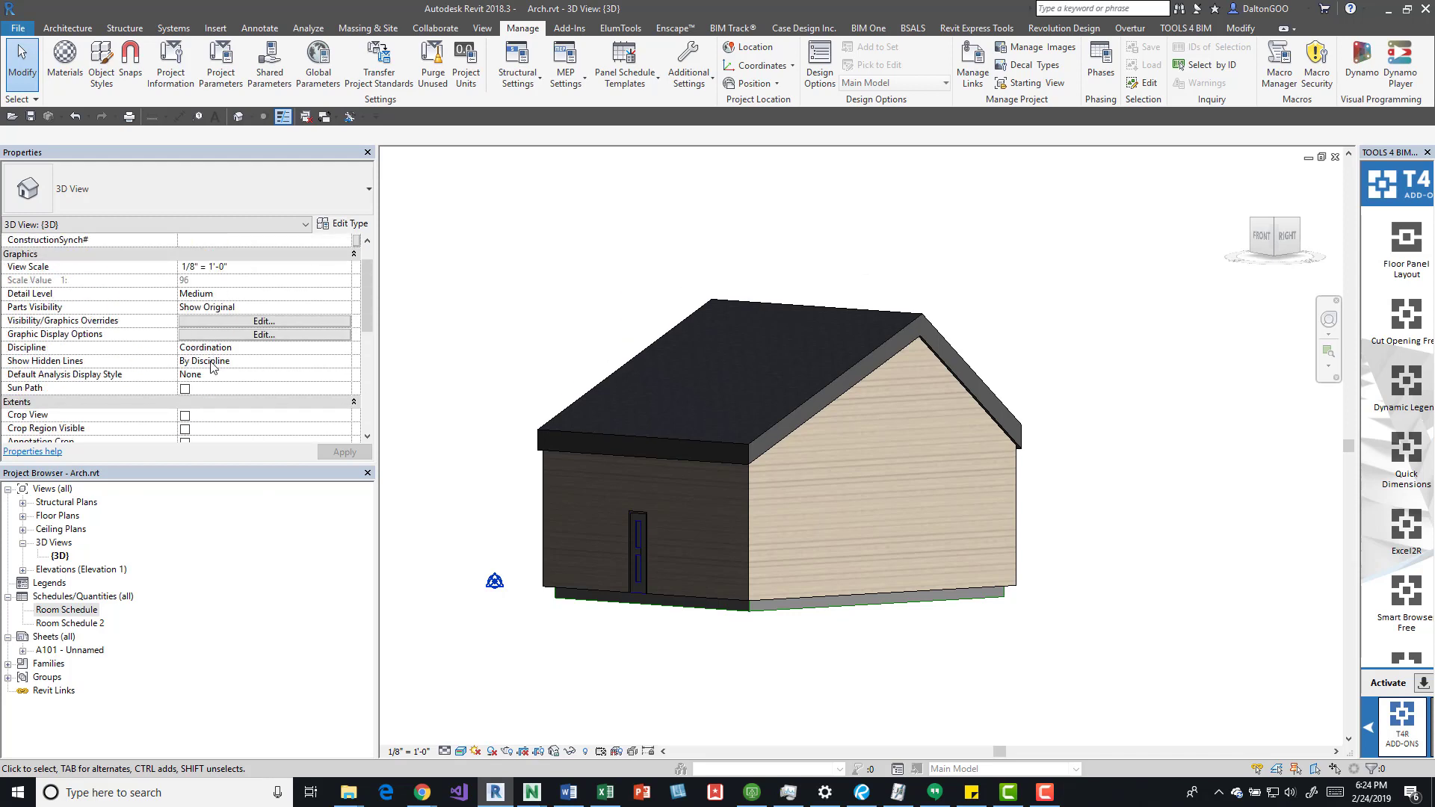
scroll(216, 361, "down", 4)
- Select the gable-end exterior wall and open its ConstructionSynch# value for editing
left_click(847, 493)
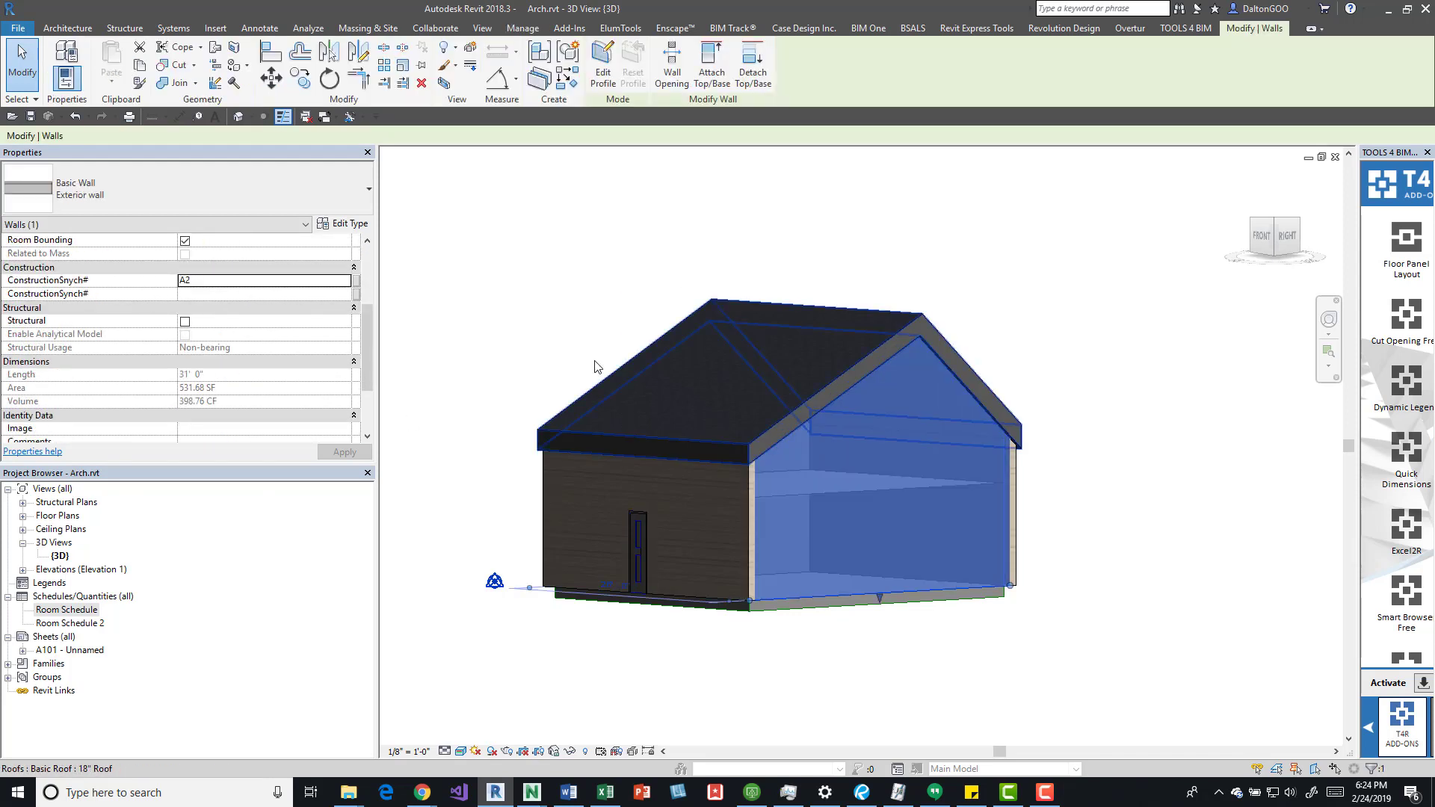
scroll(179, 322, "up", 2)
left_click(187, 336)
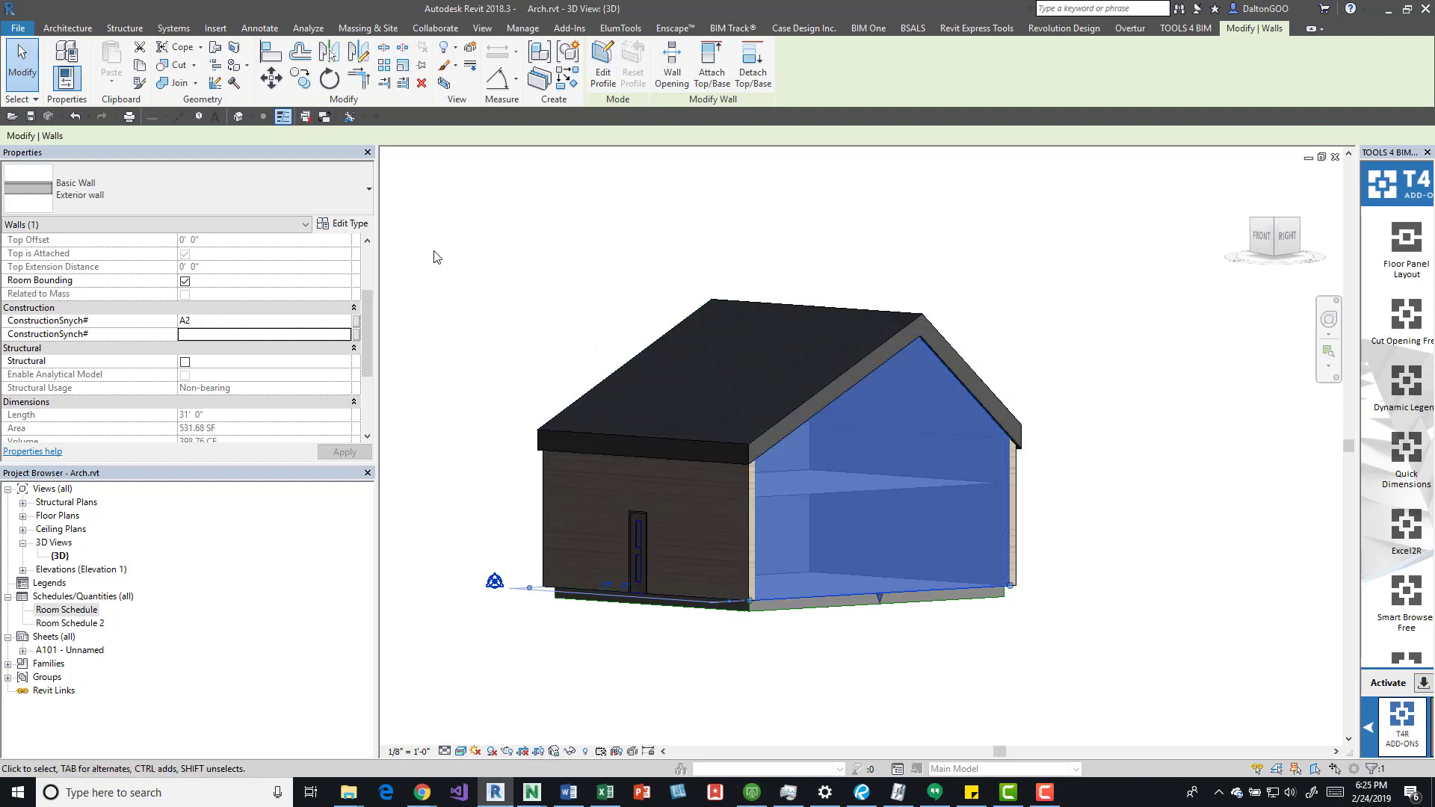
- Select the whole building, filter the selection down to walls only, and check their ConstructionSnych# and ConstructionSynch# values
middle_click_drag(434, 251, 570, 377, "shift")
left_click_drag(875, 255, 793, 401)
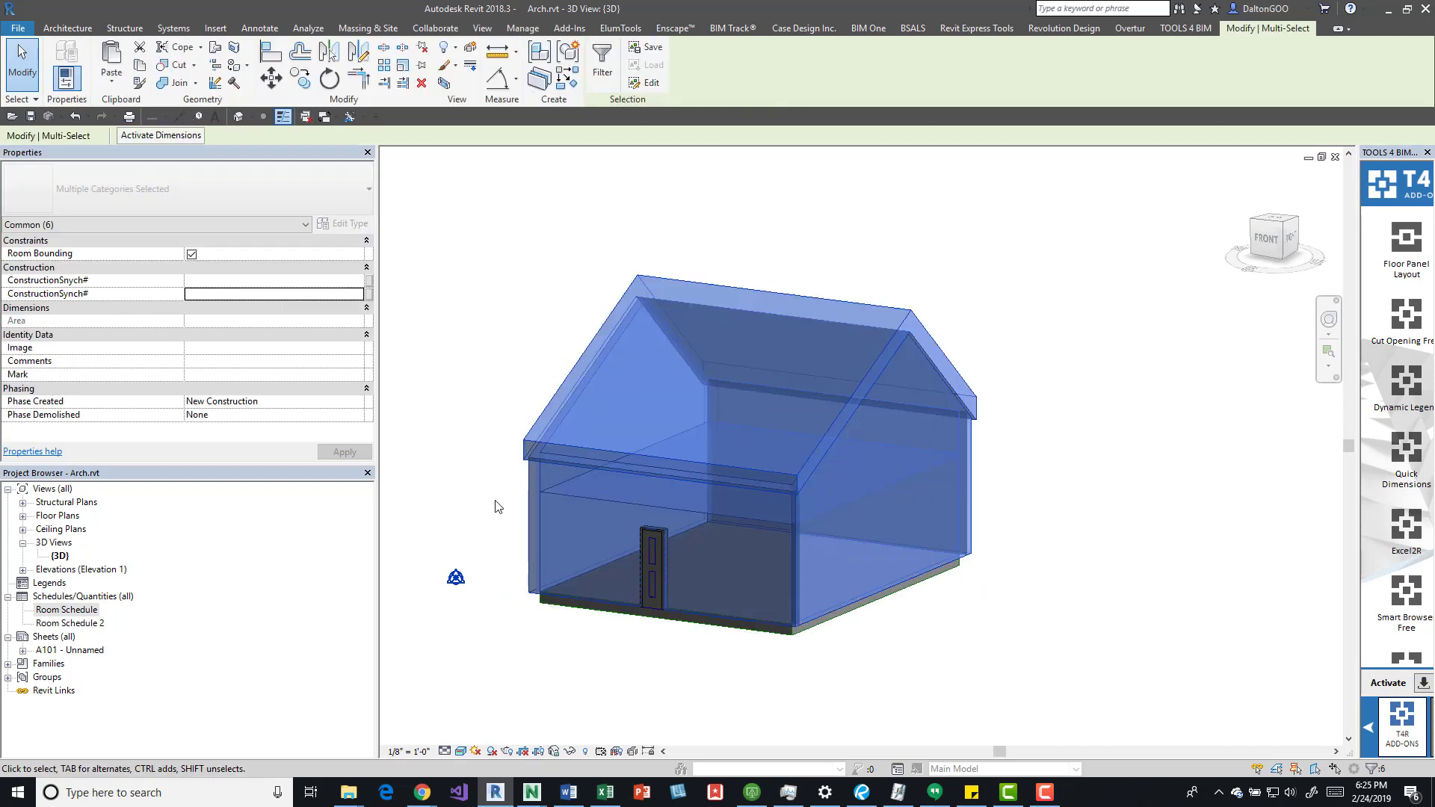
left_click(602, 60)
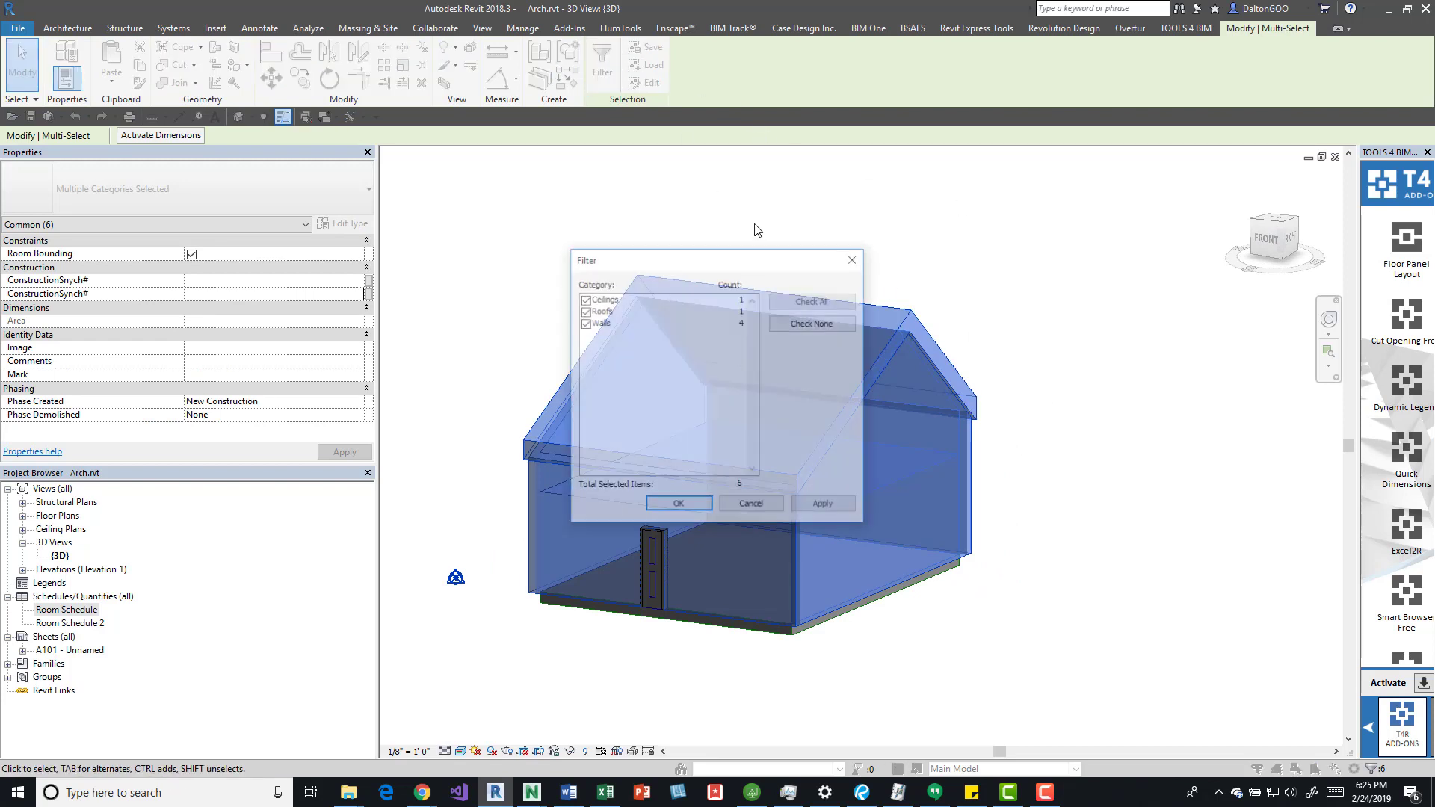
left_click(813, 324)
left_click(585, 323)
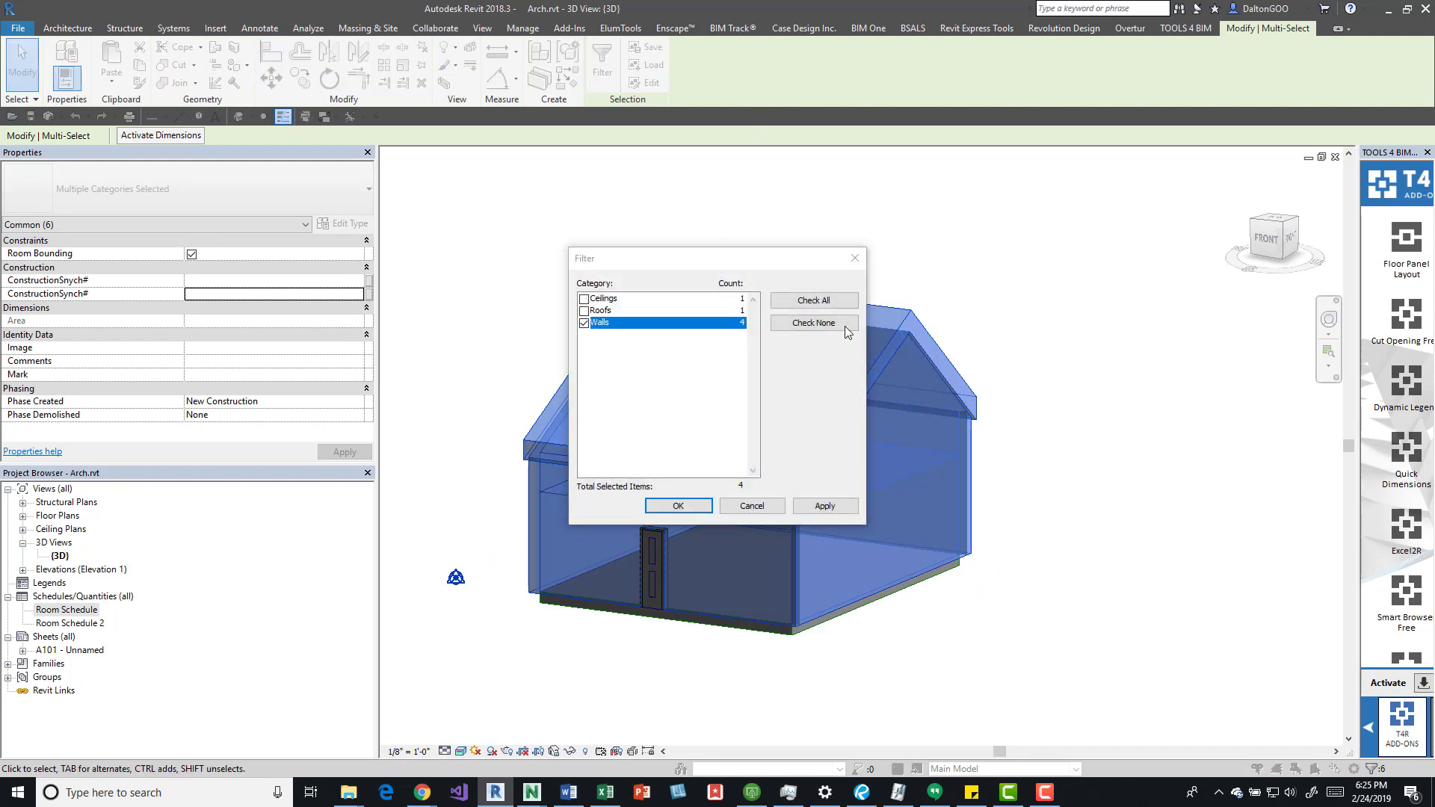
left_click(678, 506)
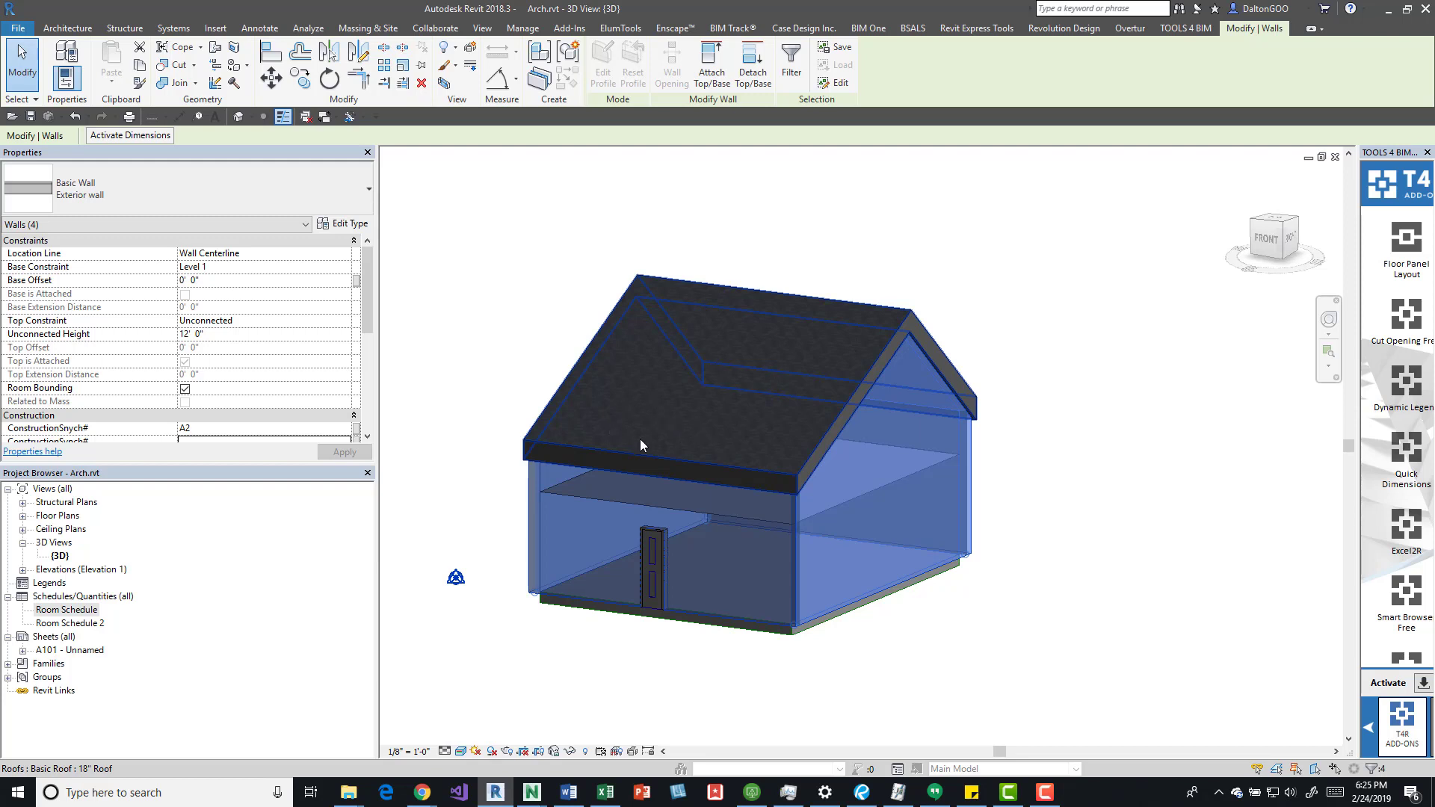
middle_click_drag(655, 458, 613, 426, "shift")
scroll(253, 409, "down", 2)
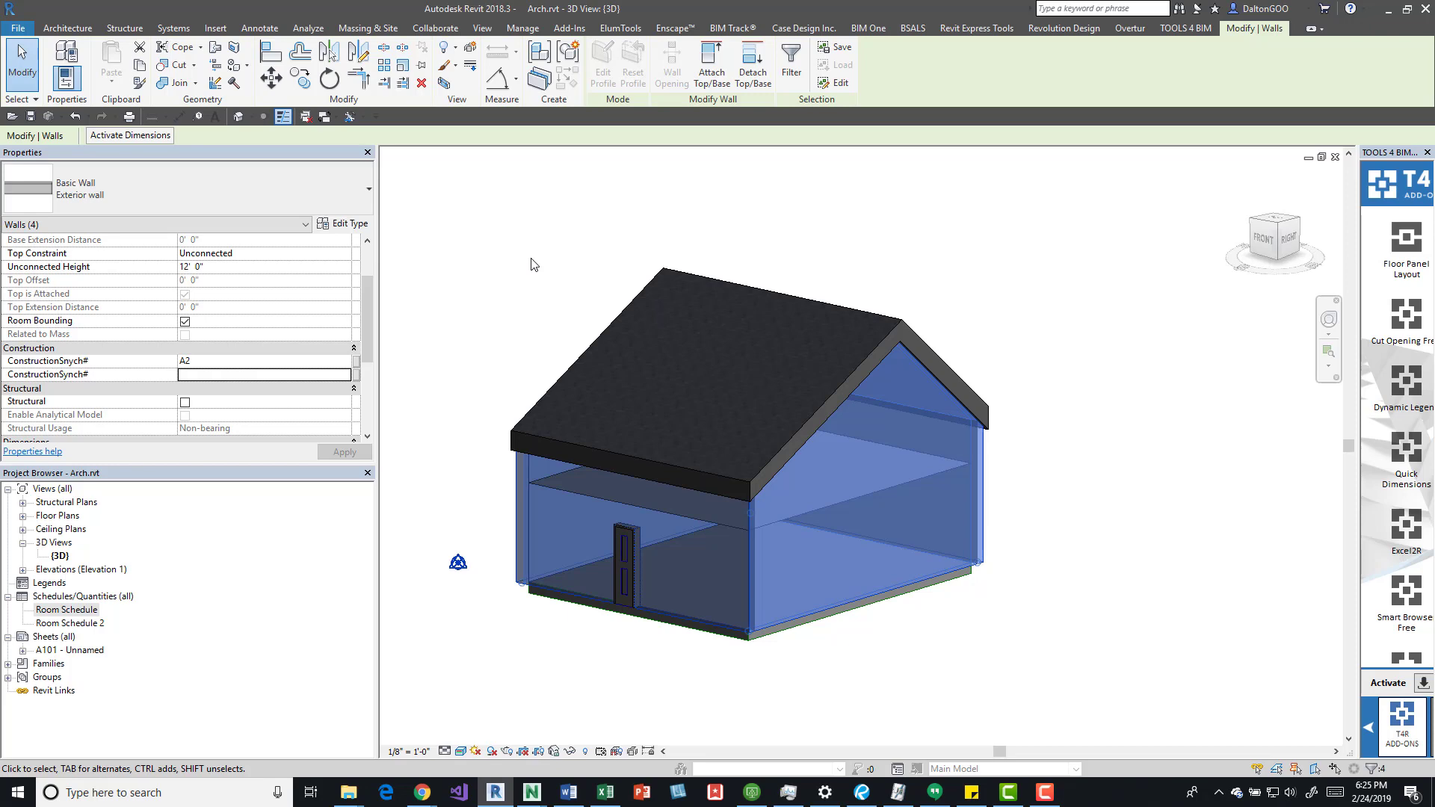
- Hide the selected walls in the view to check the ceiling's construction parameters, and undo the hiding
key("e")
key("h")
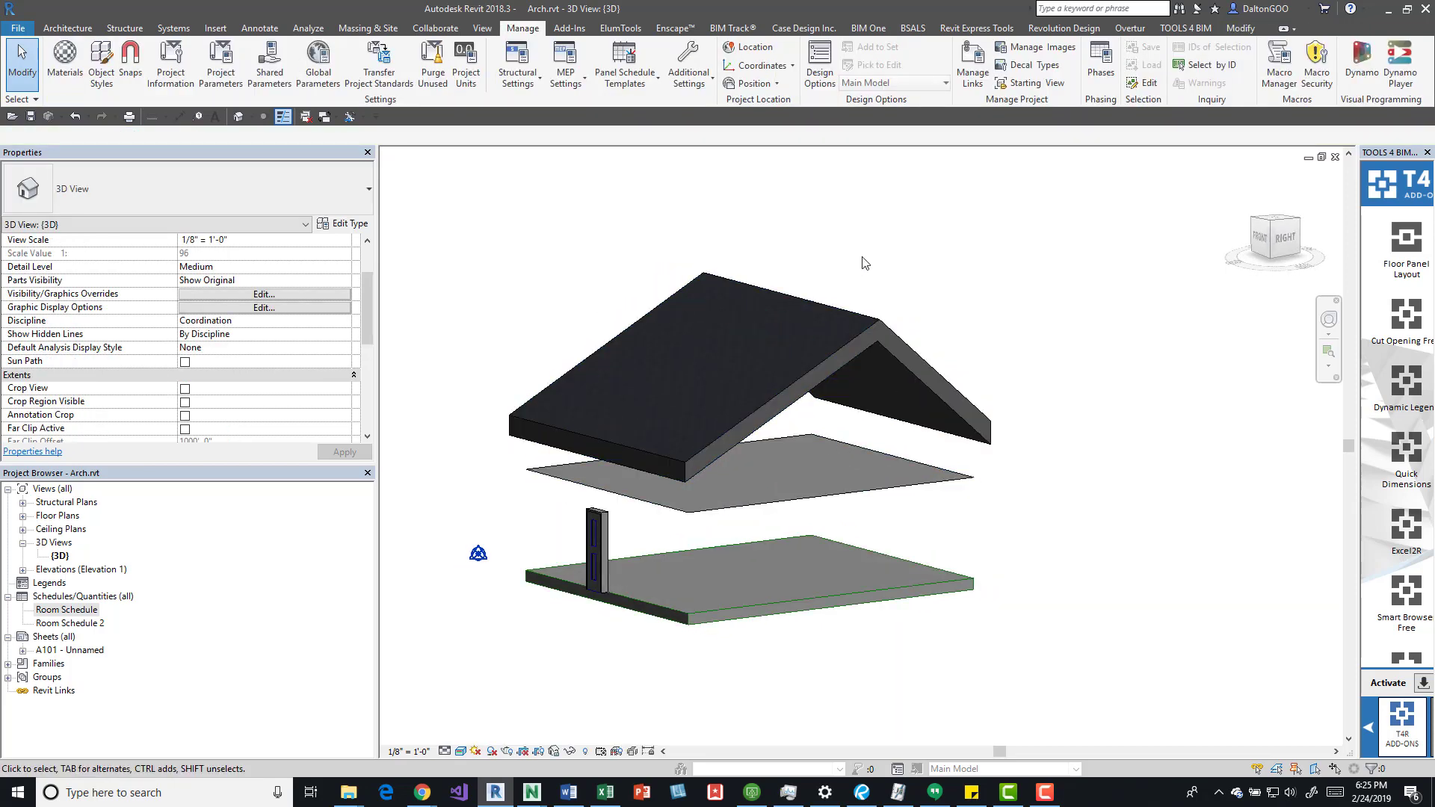
left_click(832, 369)
key("Escape")
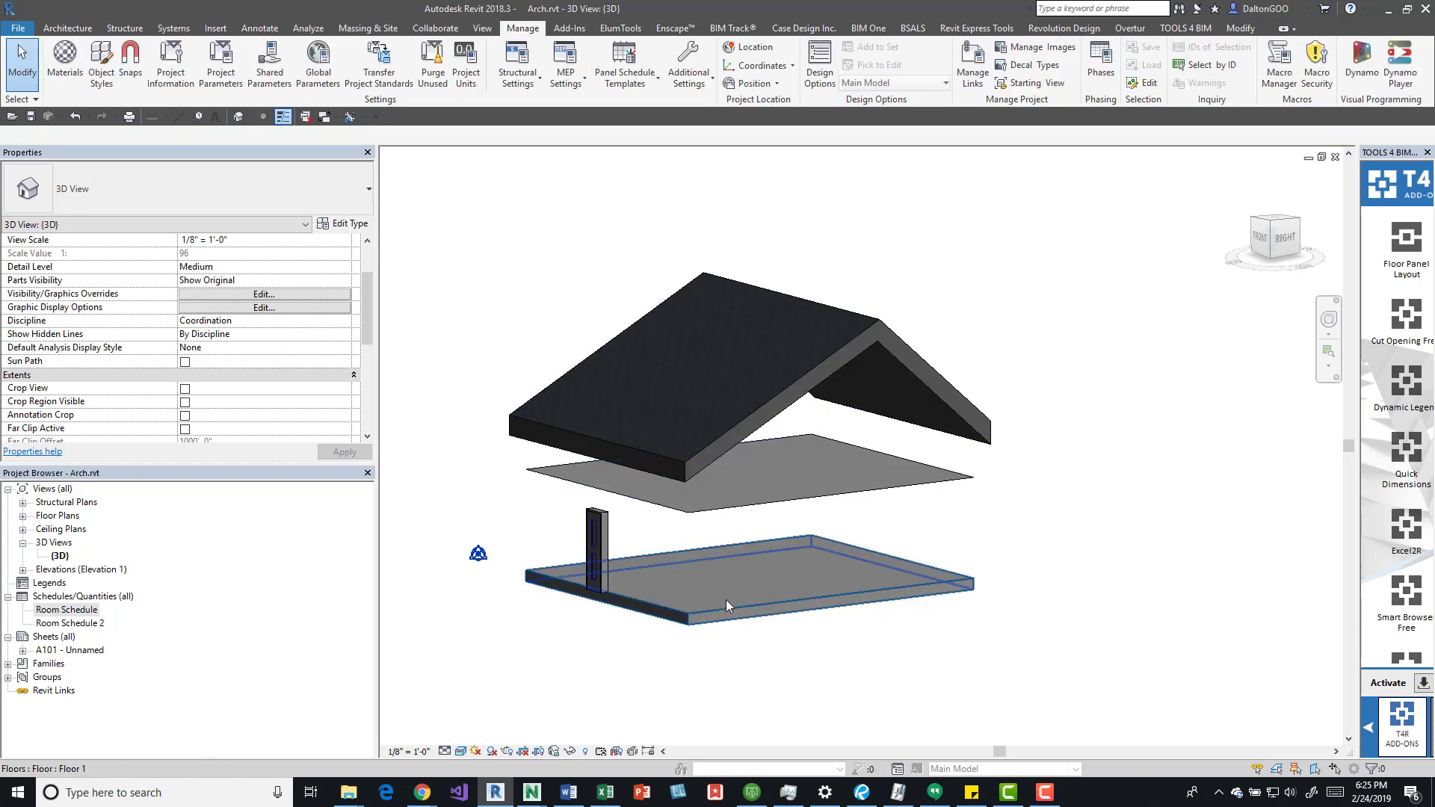
left_click(751, 486)
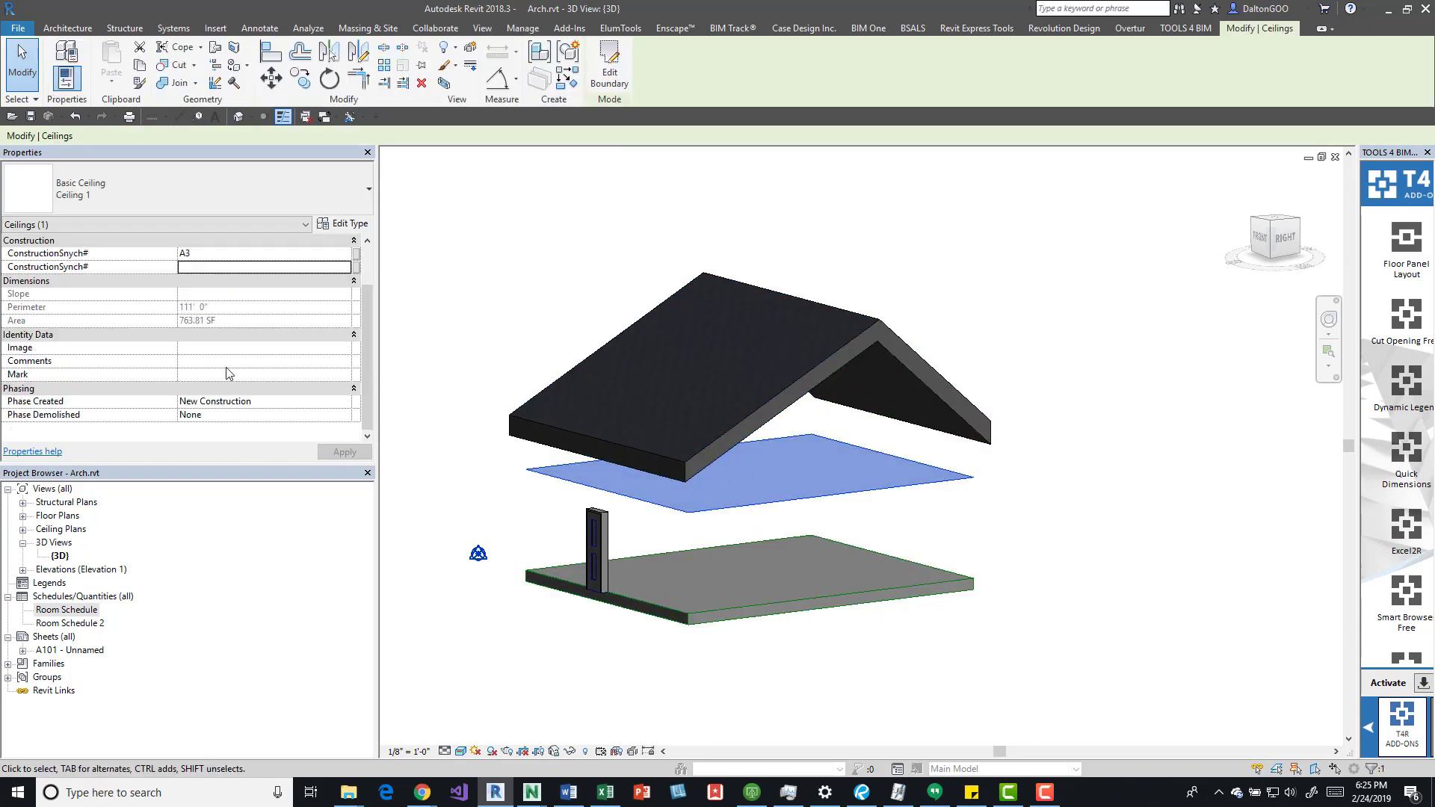
key("Escape")
key("ctrl+z")
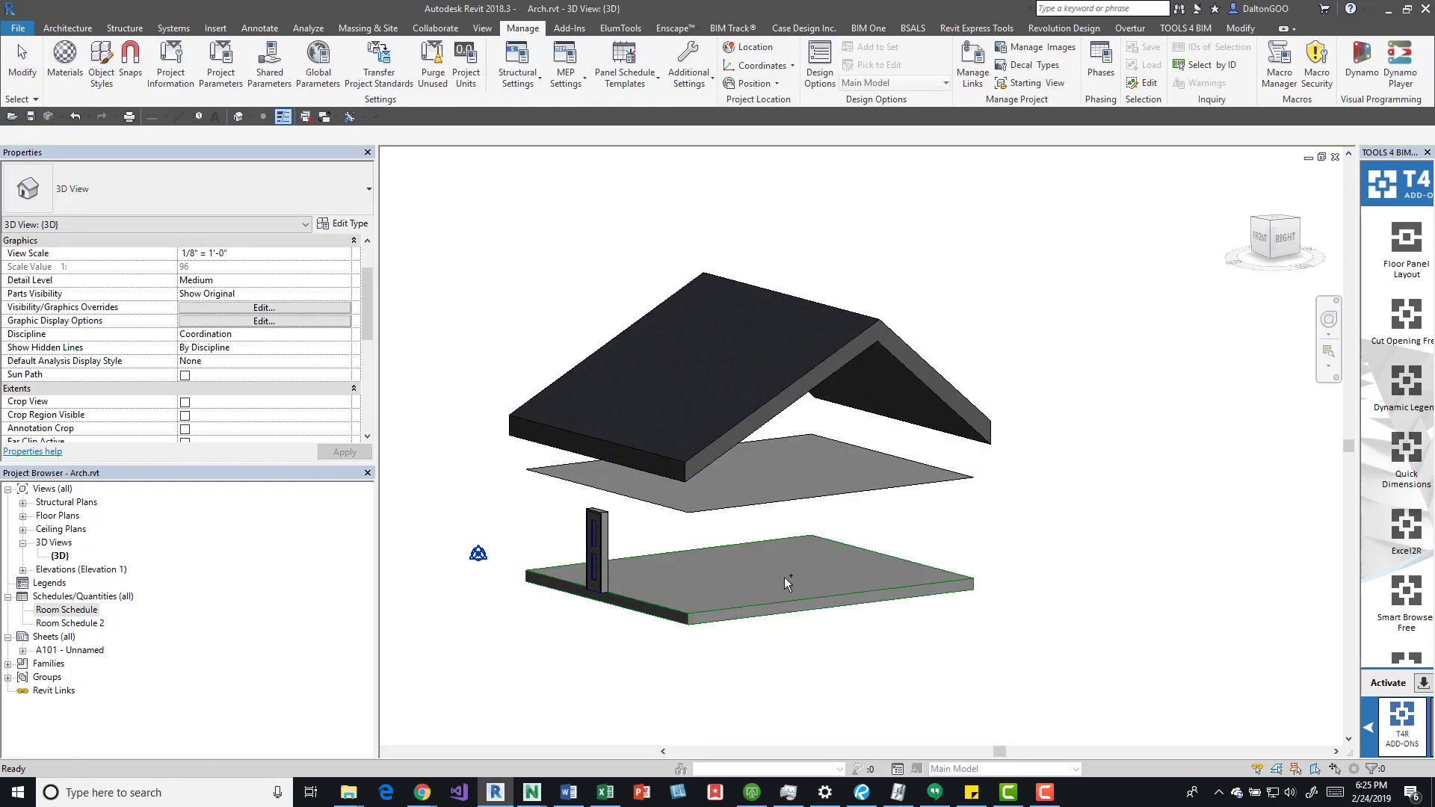
- Hide the gable-end wall and the remaining chain of exterior walls in the 3D view
left_click(783, 549)
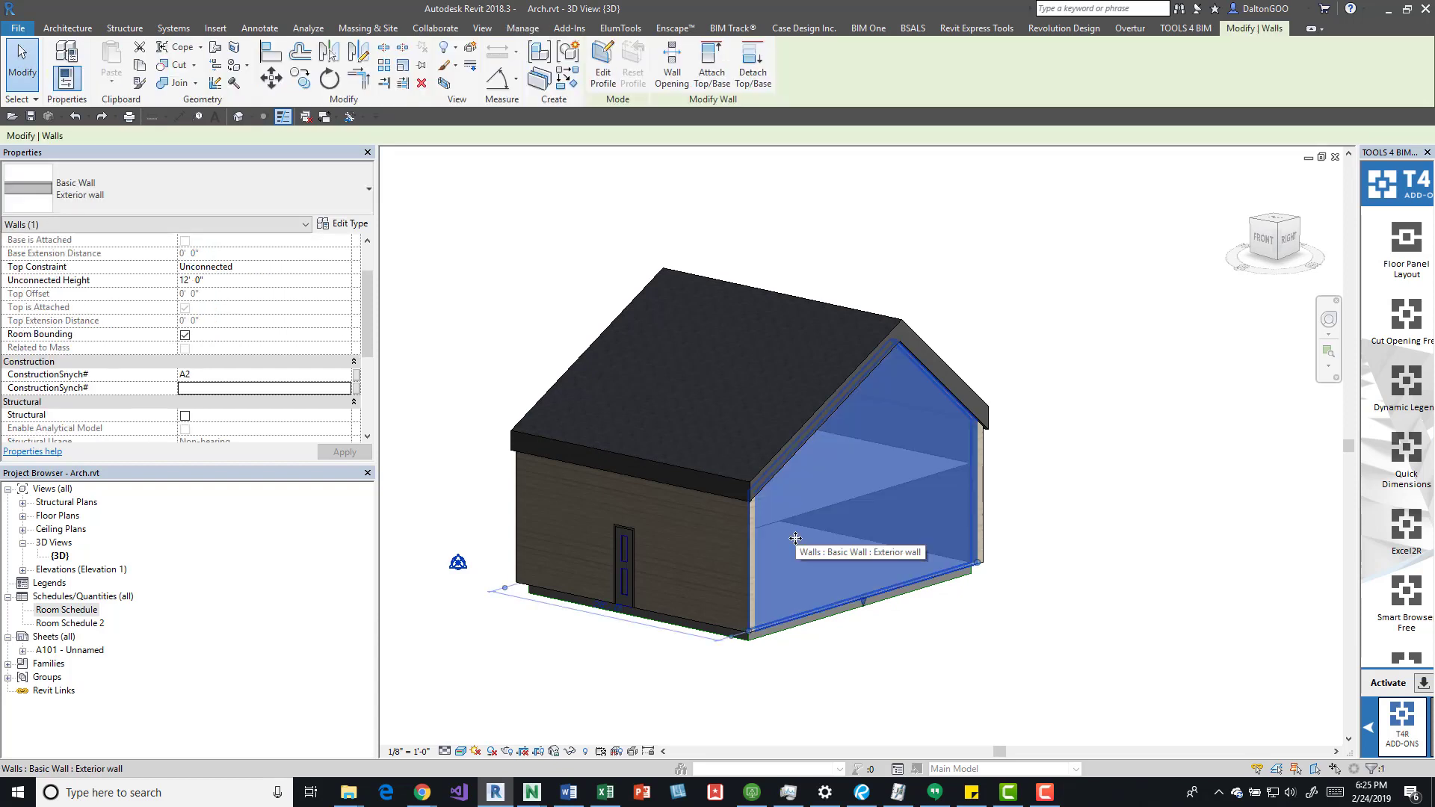
key("Tab")
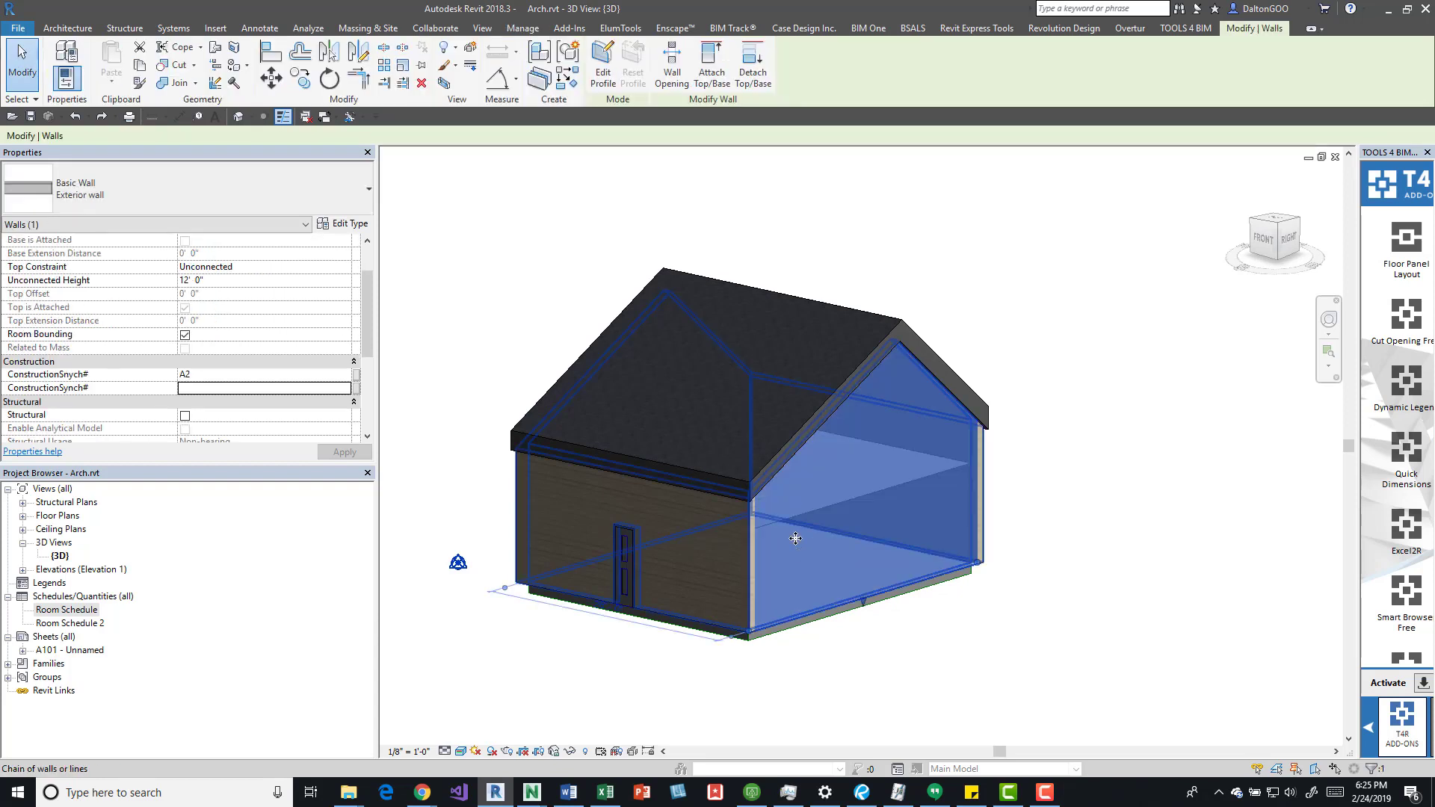
key("Delete")
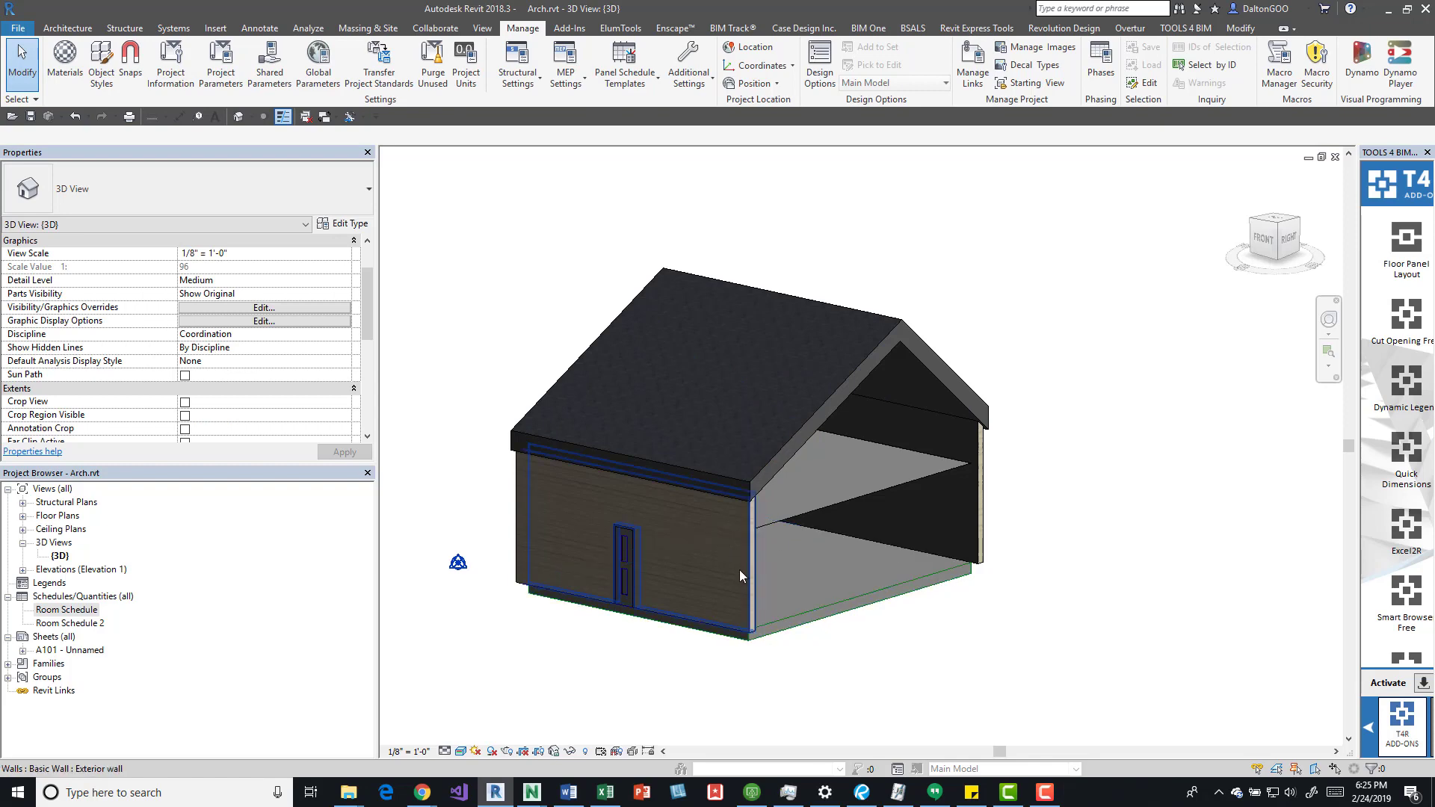
left_click(740, 571)
key("Tab")
left_click(738, 570)
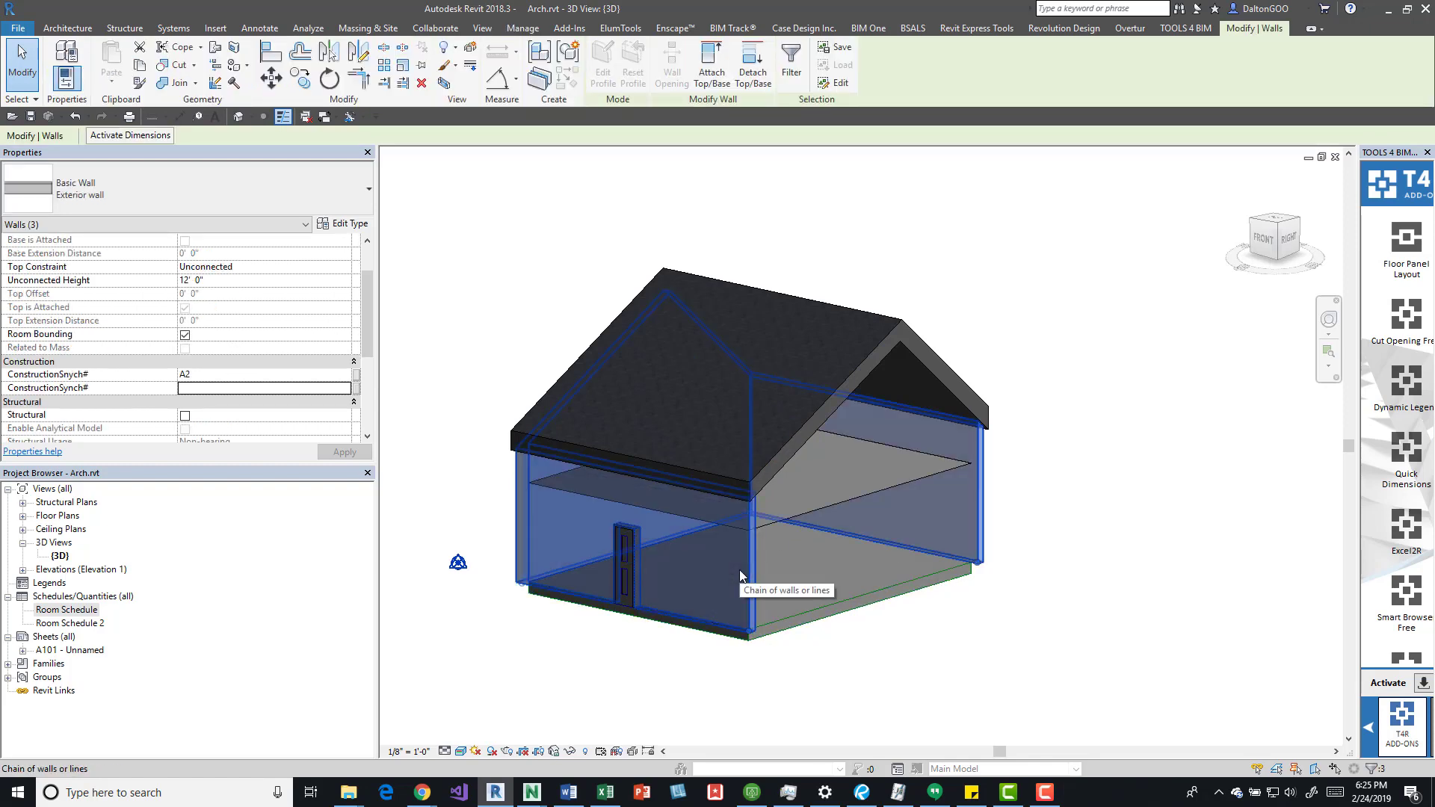
key("Delete")
- Check the ConstructionSnych# and ConstructionSynch# values of the floor slab, the ceiling and the roof in turn
left_click(900, 600)
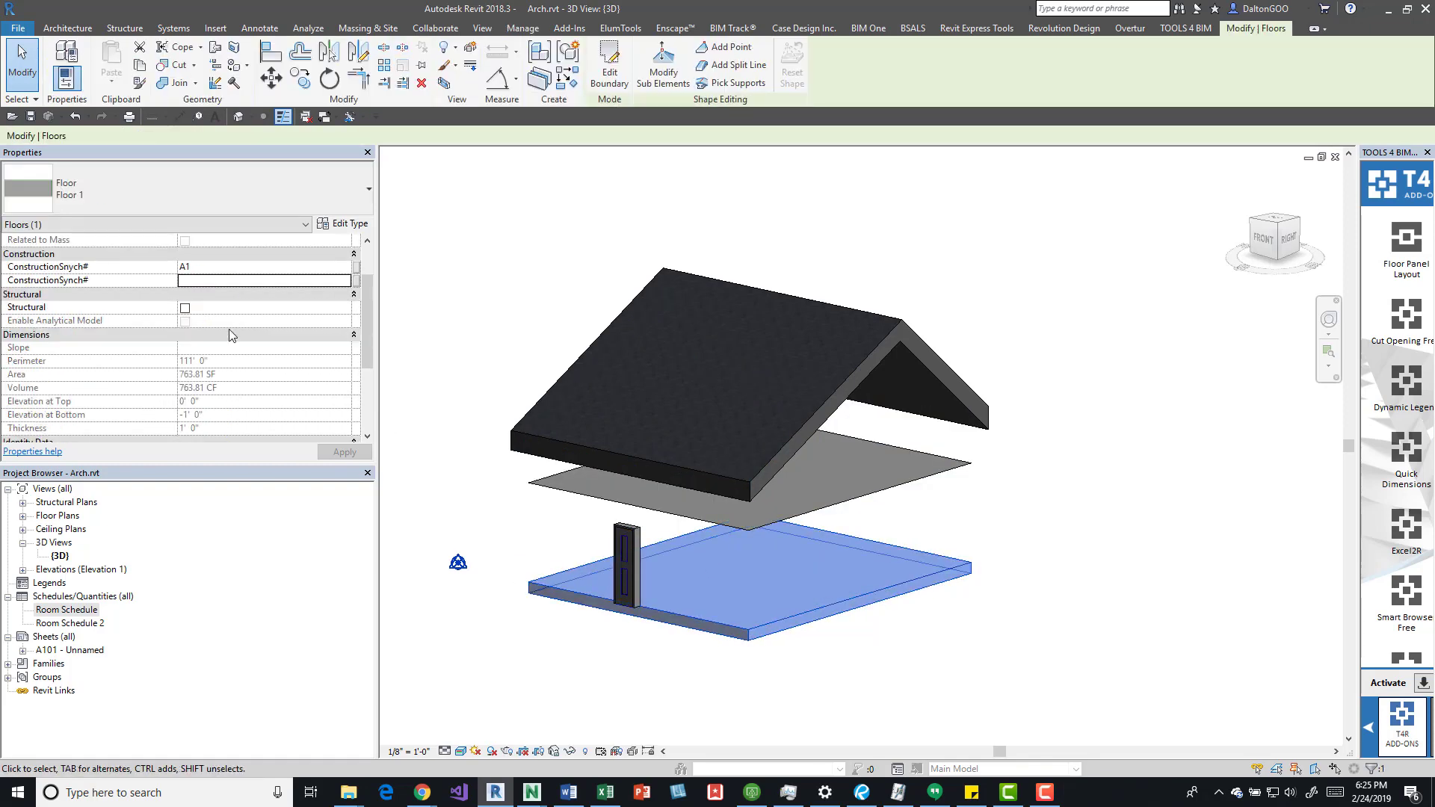
left_click(942, 606)
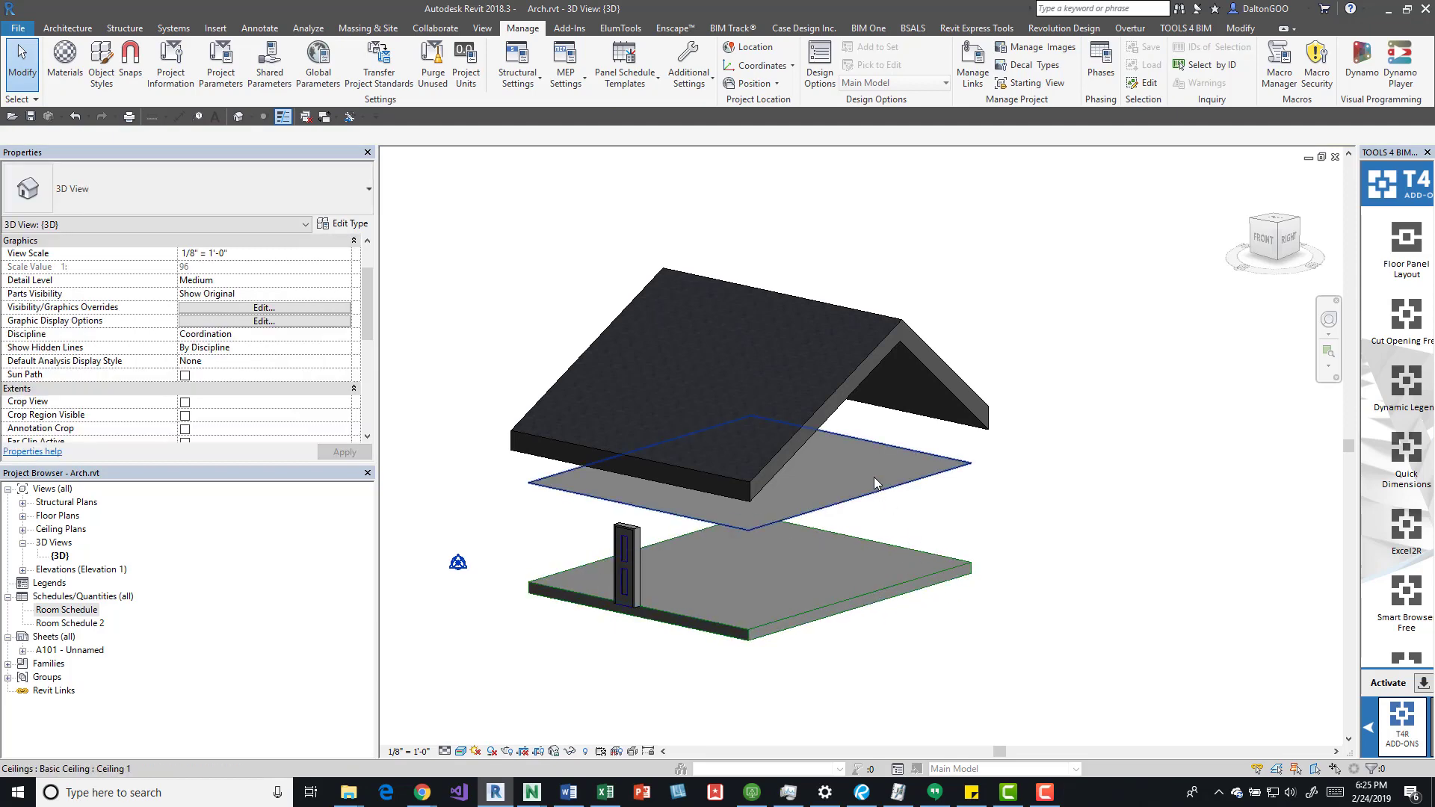
left_click(874, 483)
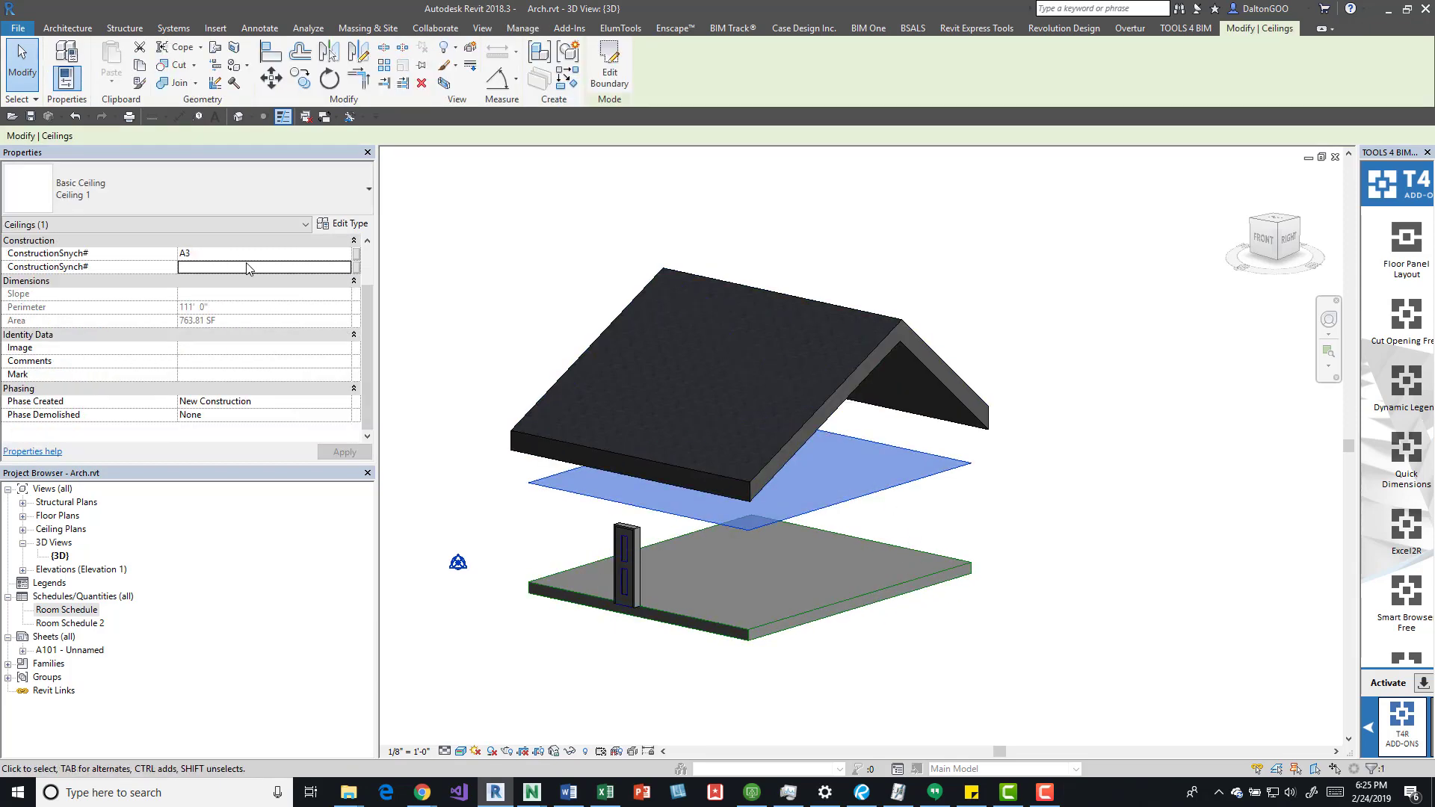
left_click(976, 492)
left_click(882, 344)
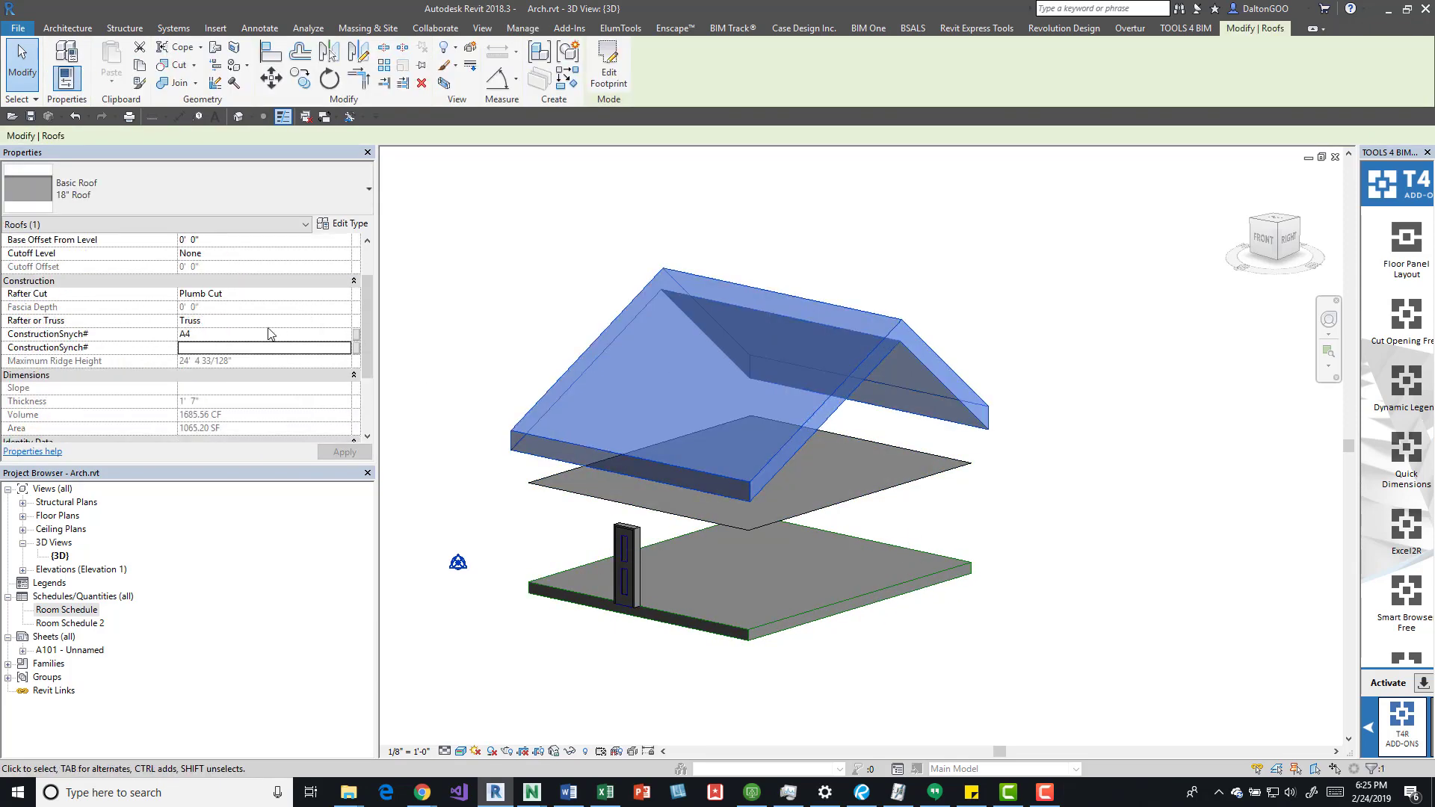
left_click(493, 471)
left_click(636, 563)
left_click(486, 258)
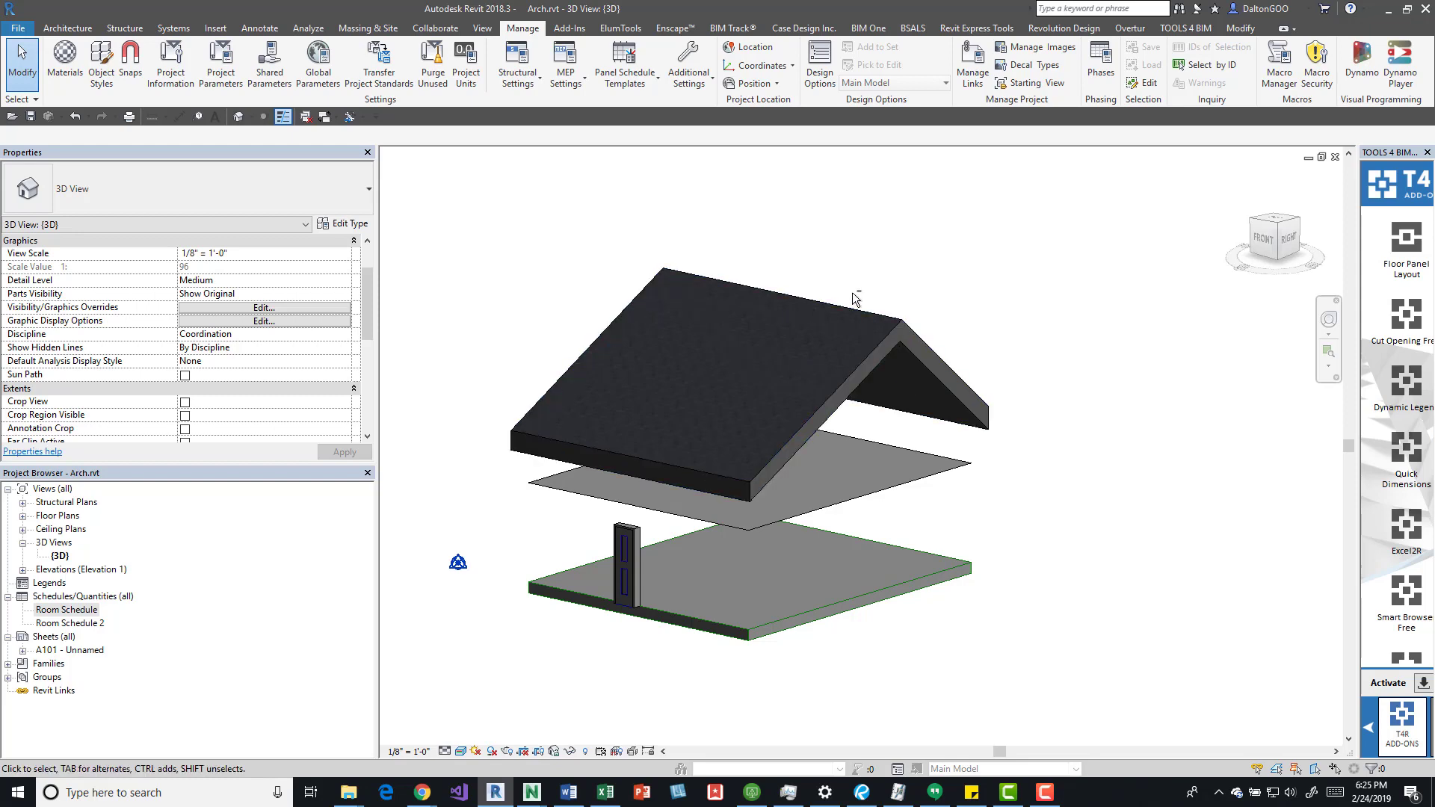
- Examine the exposed roof, ceiling and floor from several sides and check the roof's ConstructionSynch# field
mouse_move(858, 295)
middle_mouse_down("shift")
mouse_move(747, 352)
mouse_move(762, 422)
middle_mouse_up("shift")
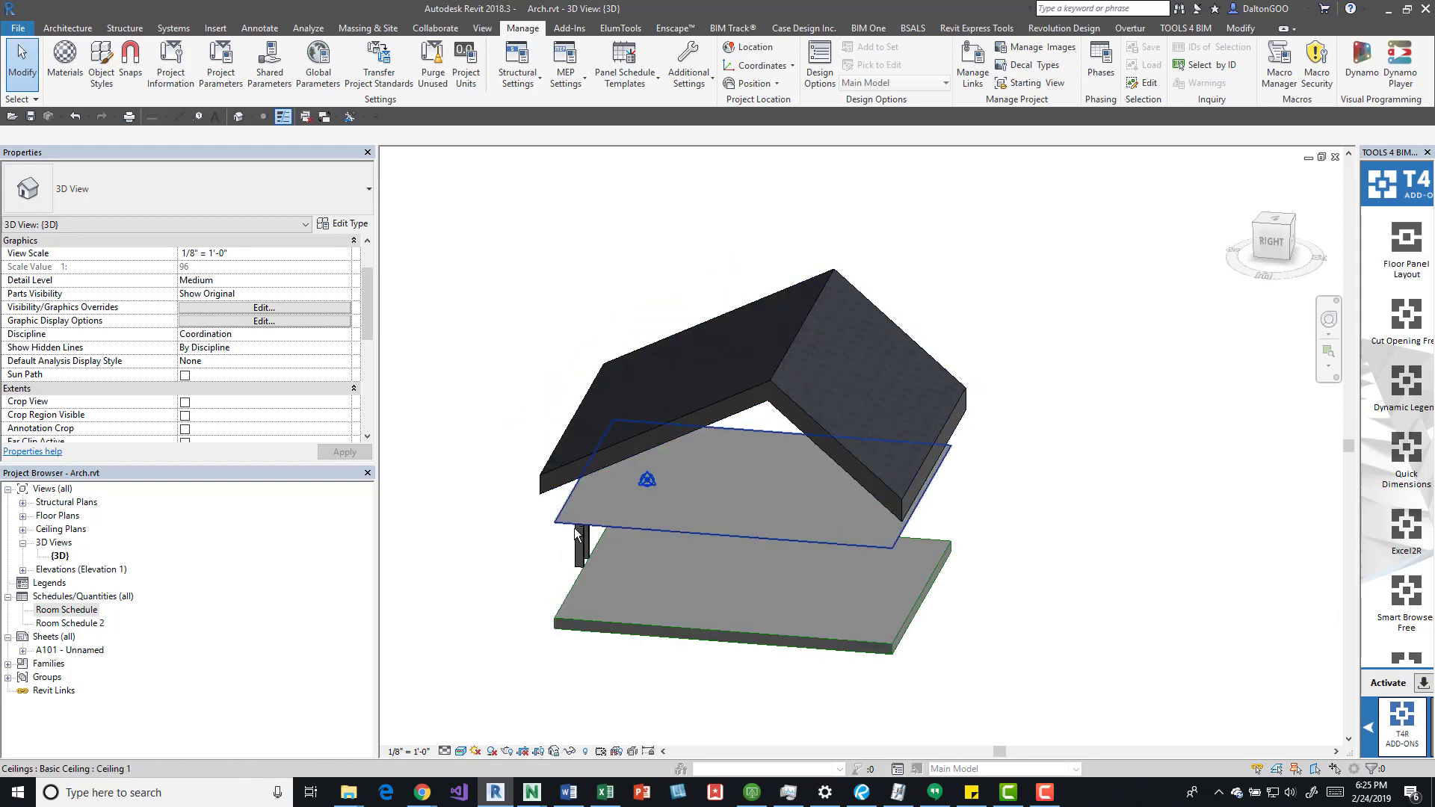
middle_click_drag(769, 541, 743, 557, "shift")
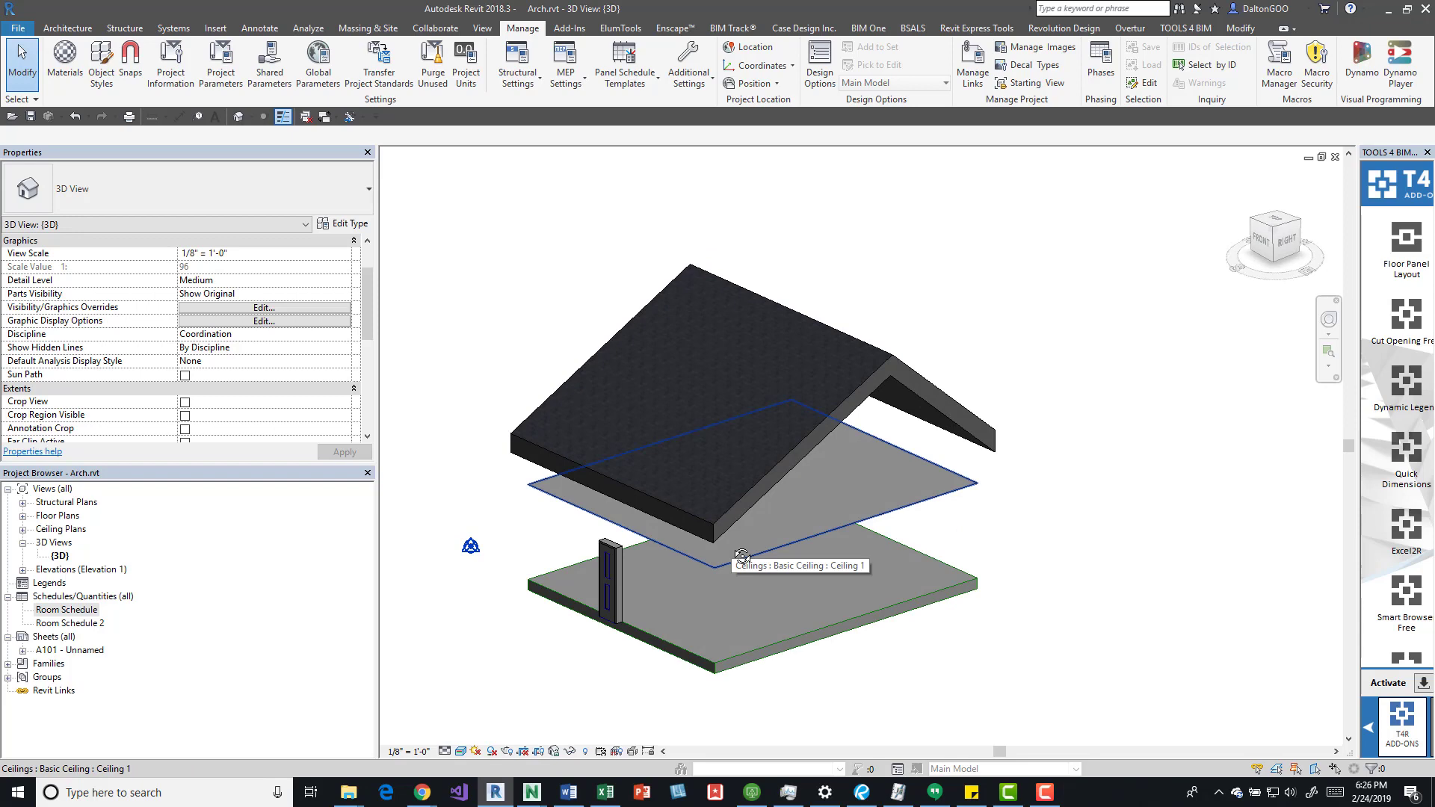
middle_click_drag(676, 299, 947, 336, "shift")
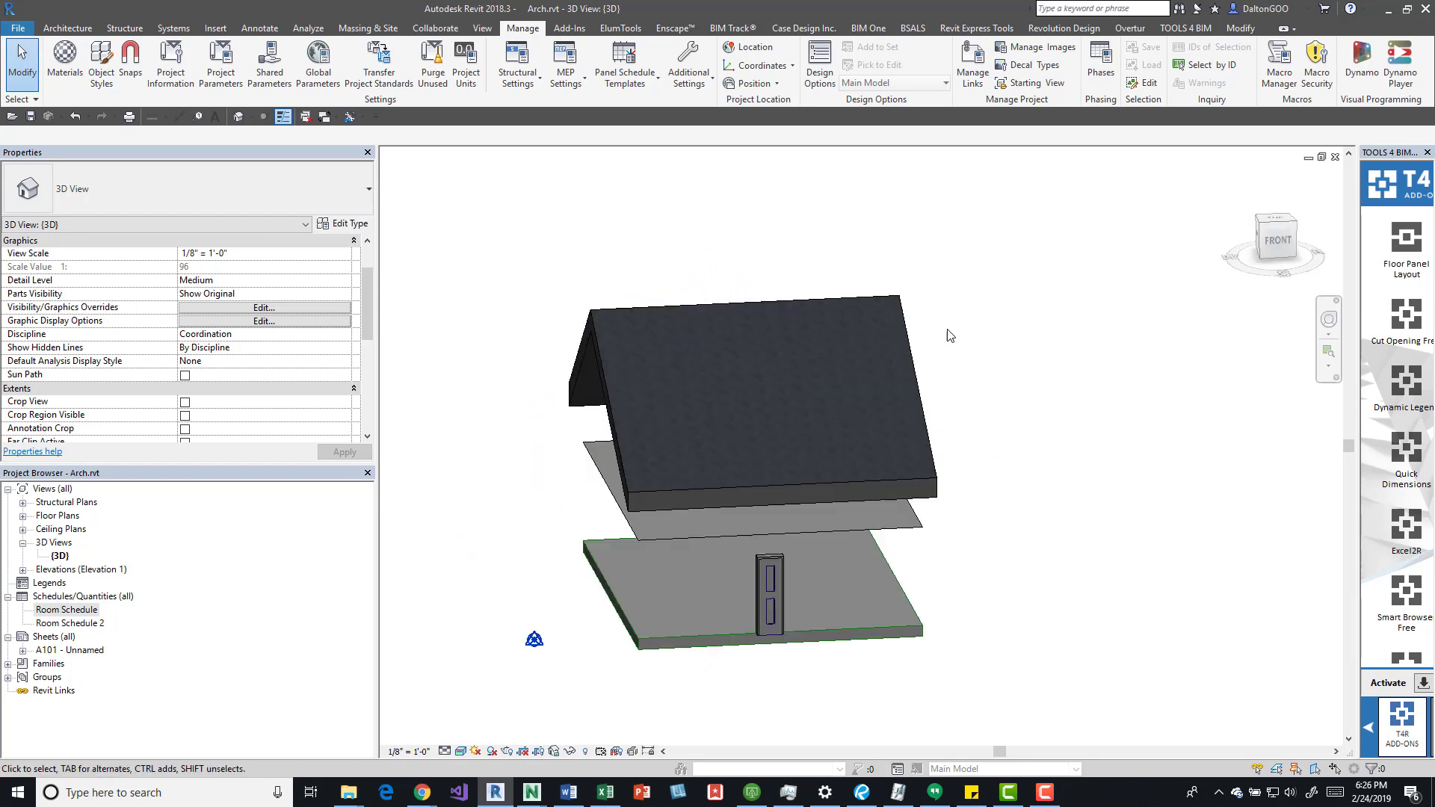
mouse_move(1010, 393)
middle_mouse_down("shift")
mouse_move(785, 404)
mouse_move(1051, 231)
middle_mouse_up("shift")
middle_click_drag(1034, 288, 900, 377, "shift")
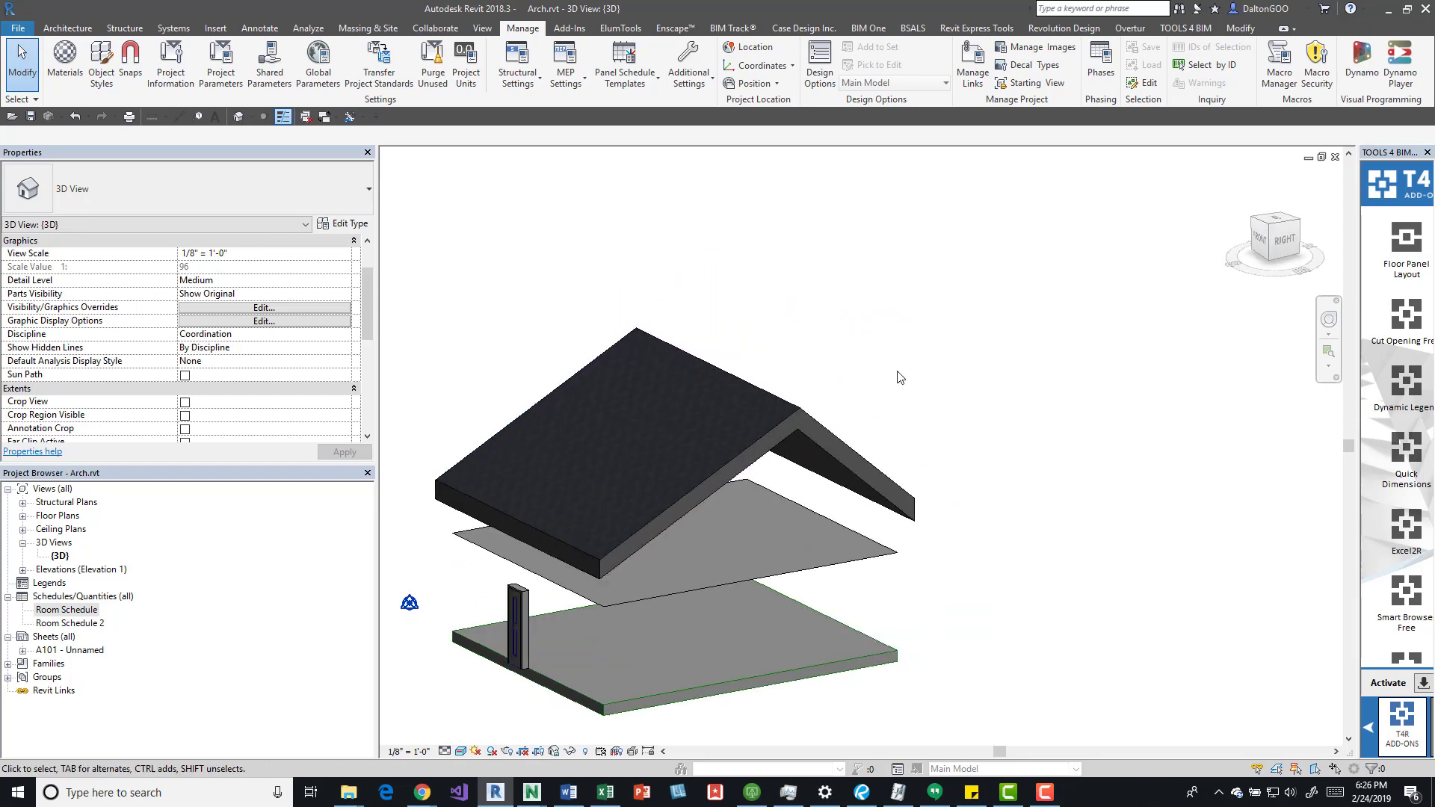
left_click(692, 467)
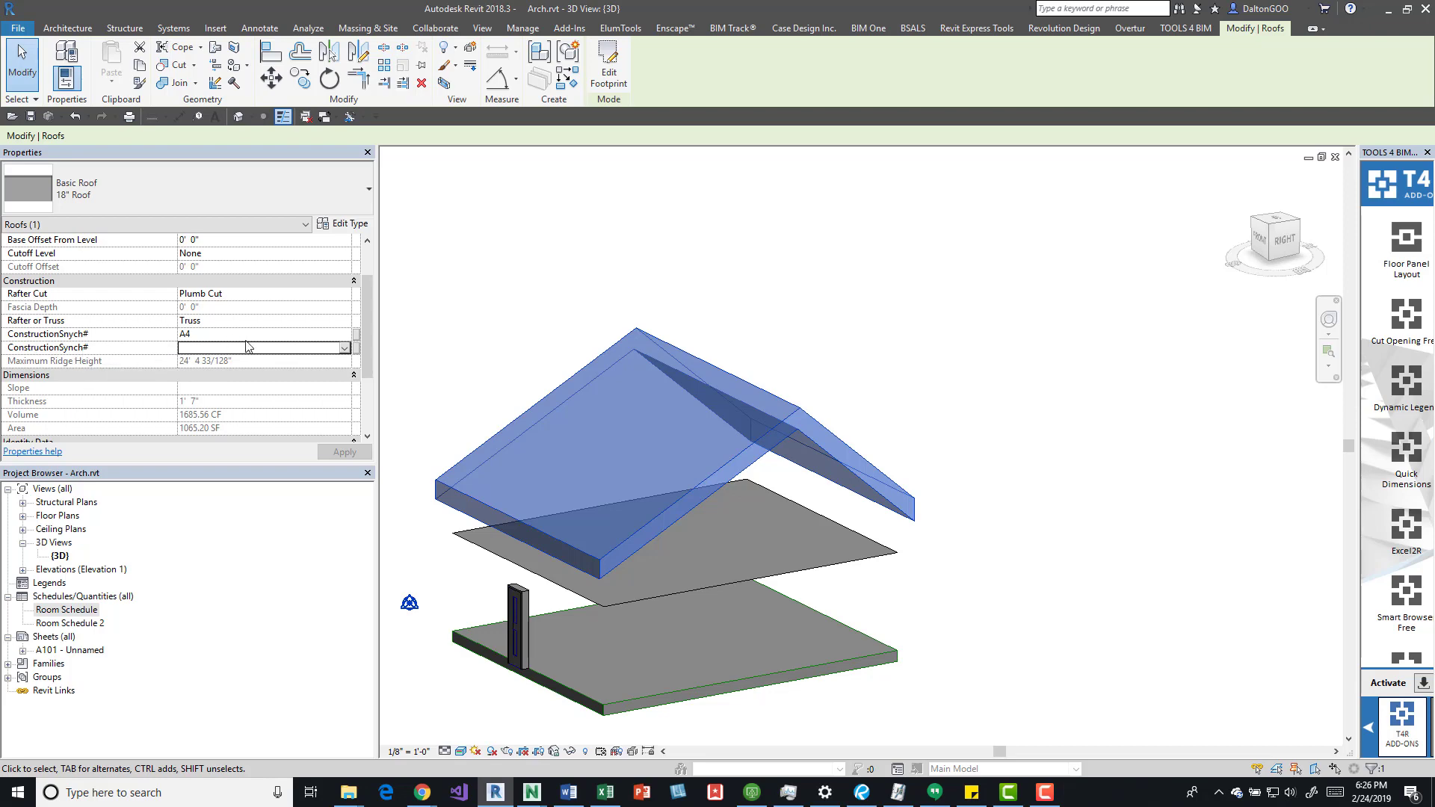
left_click(721, 276)
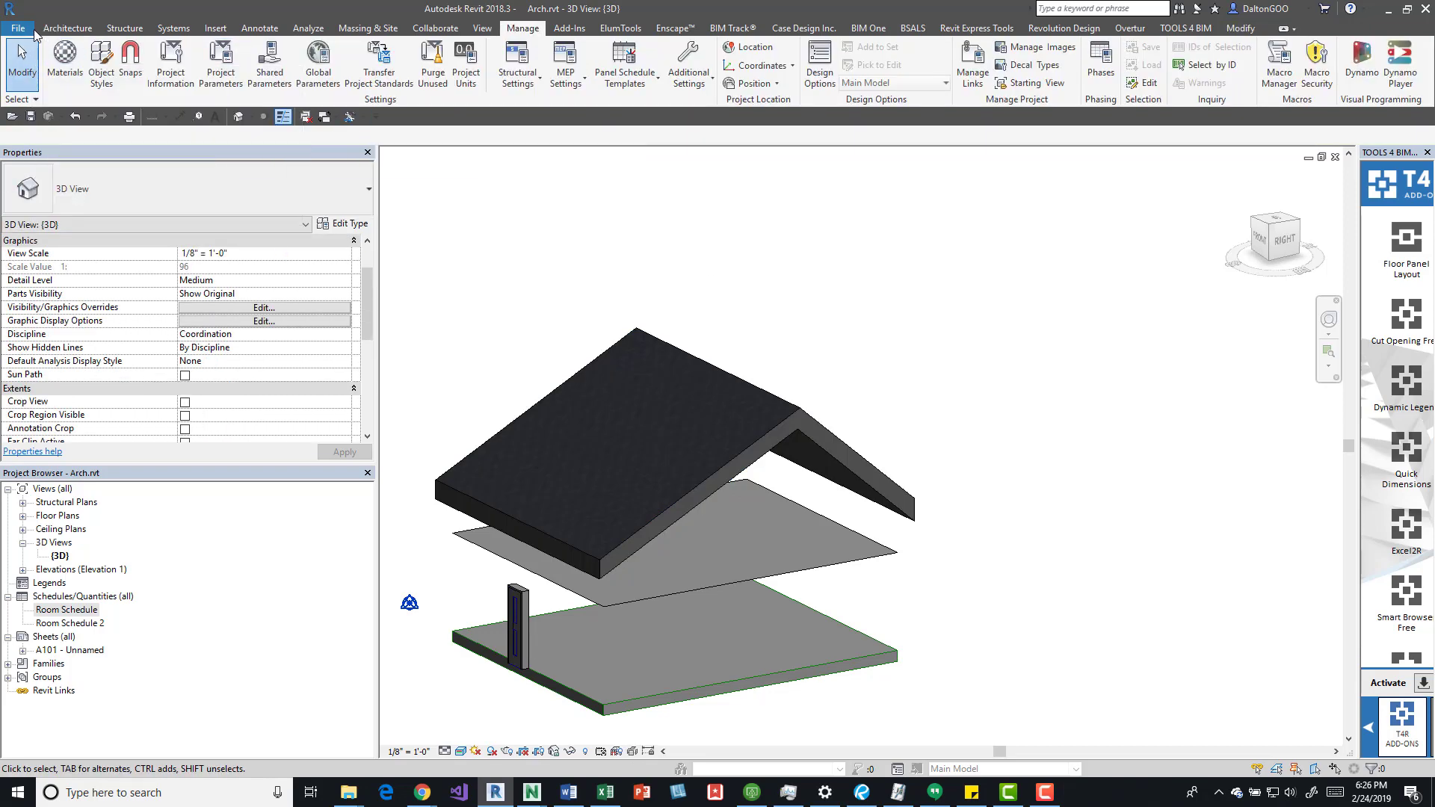
- Locate the export option that saves the Revit scene as a Navisworks NWC file
left_click(18, 28)
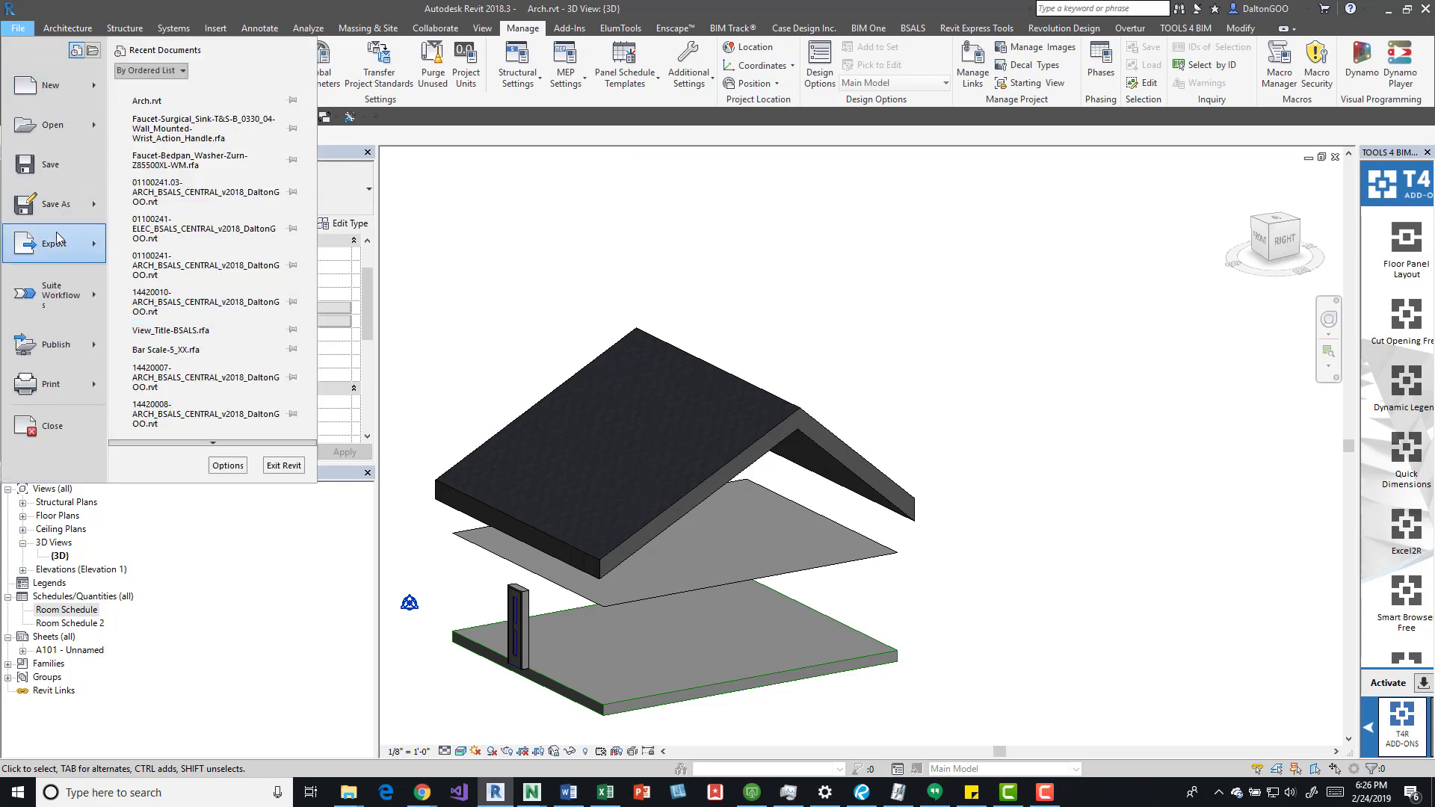
mouse_move(55, 248)
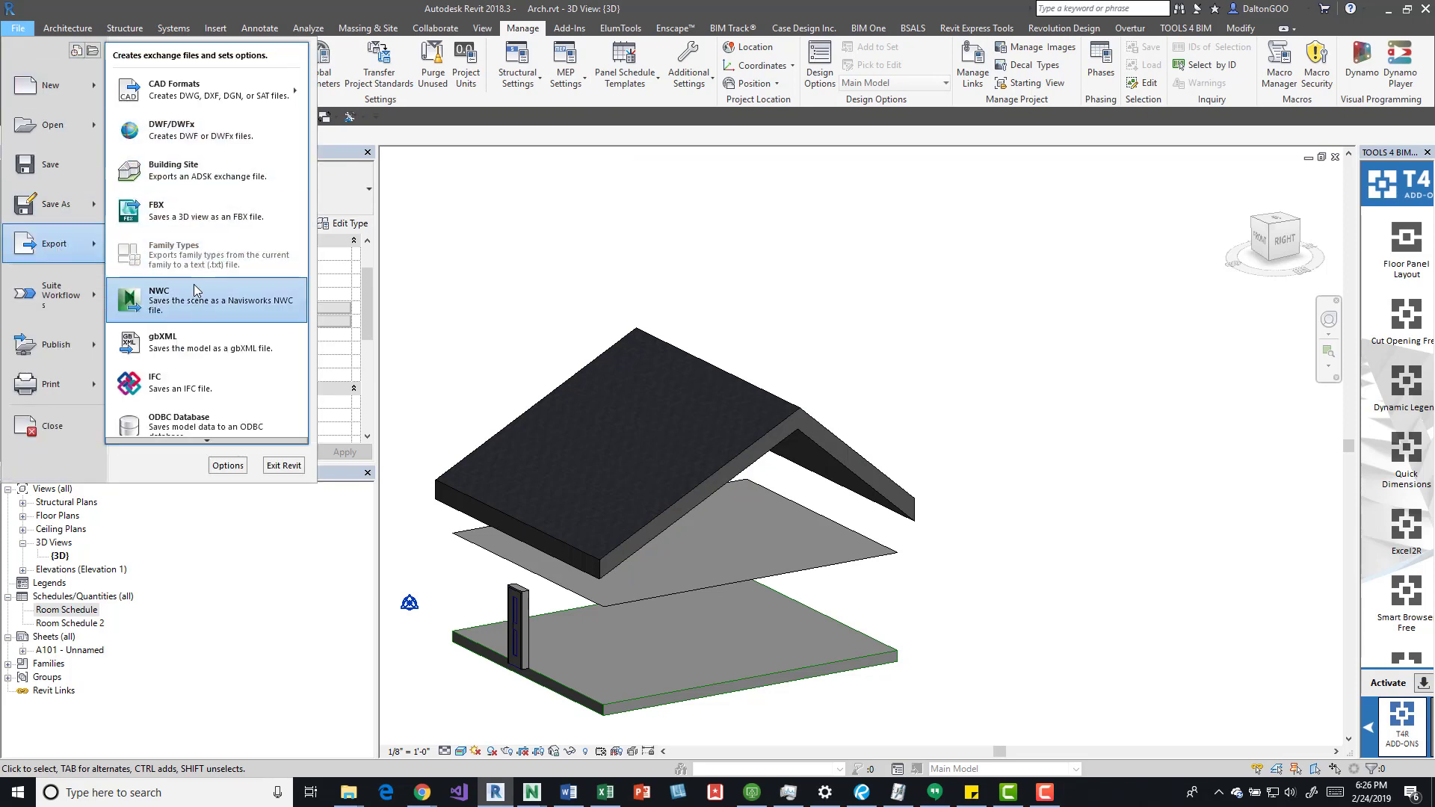
left_click(223, 305)
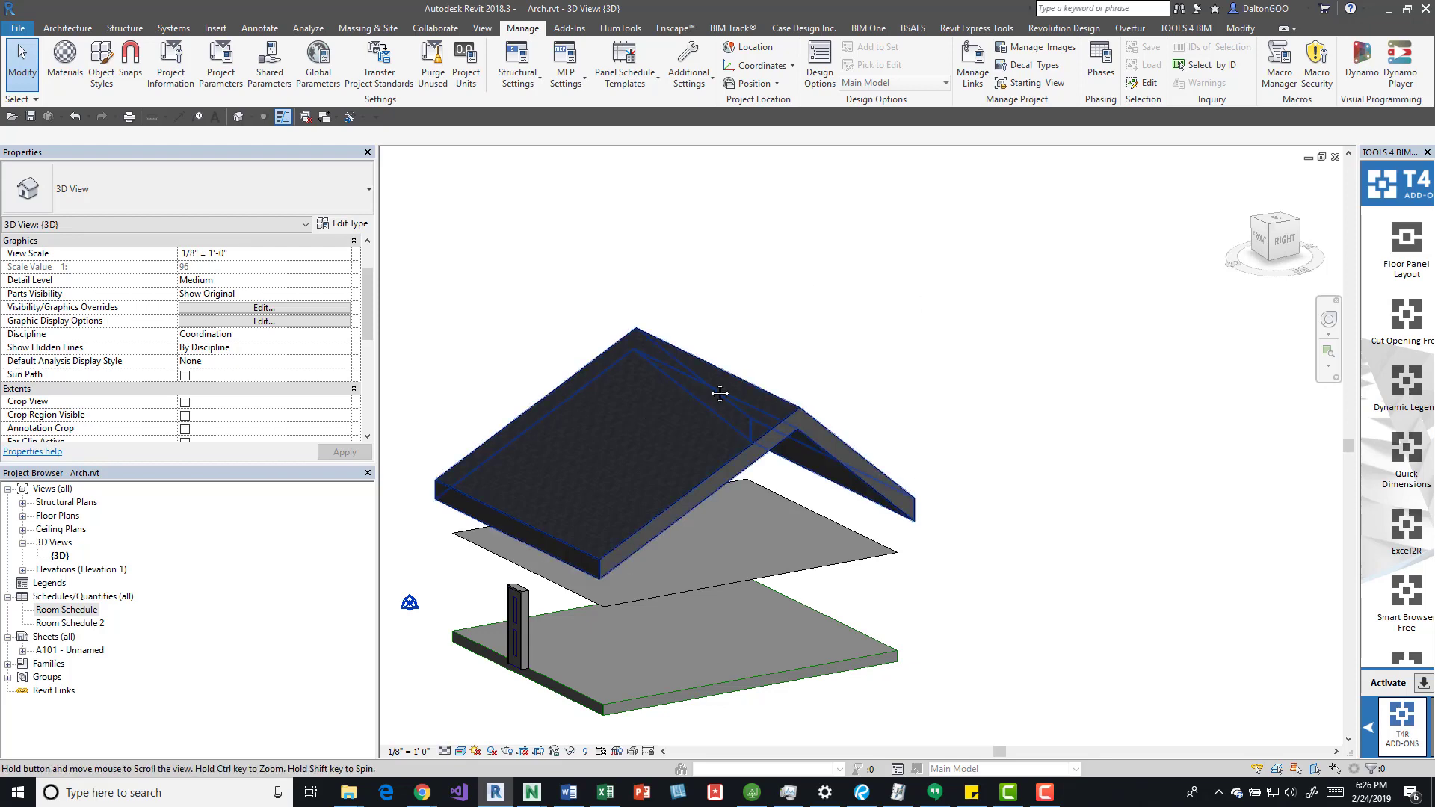
- Reveal the hidden elements of the 3D view, unhide all of them, and leave the reveal mode
middle_click_drag(718, 391, 777, 364)
left_click(585, 751)
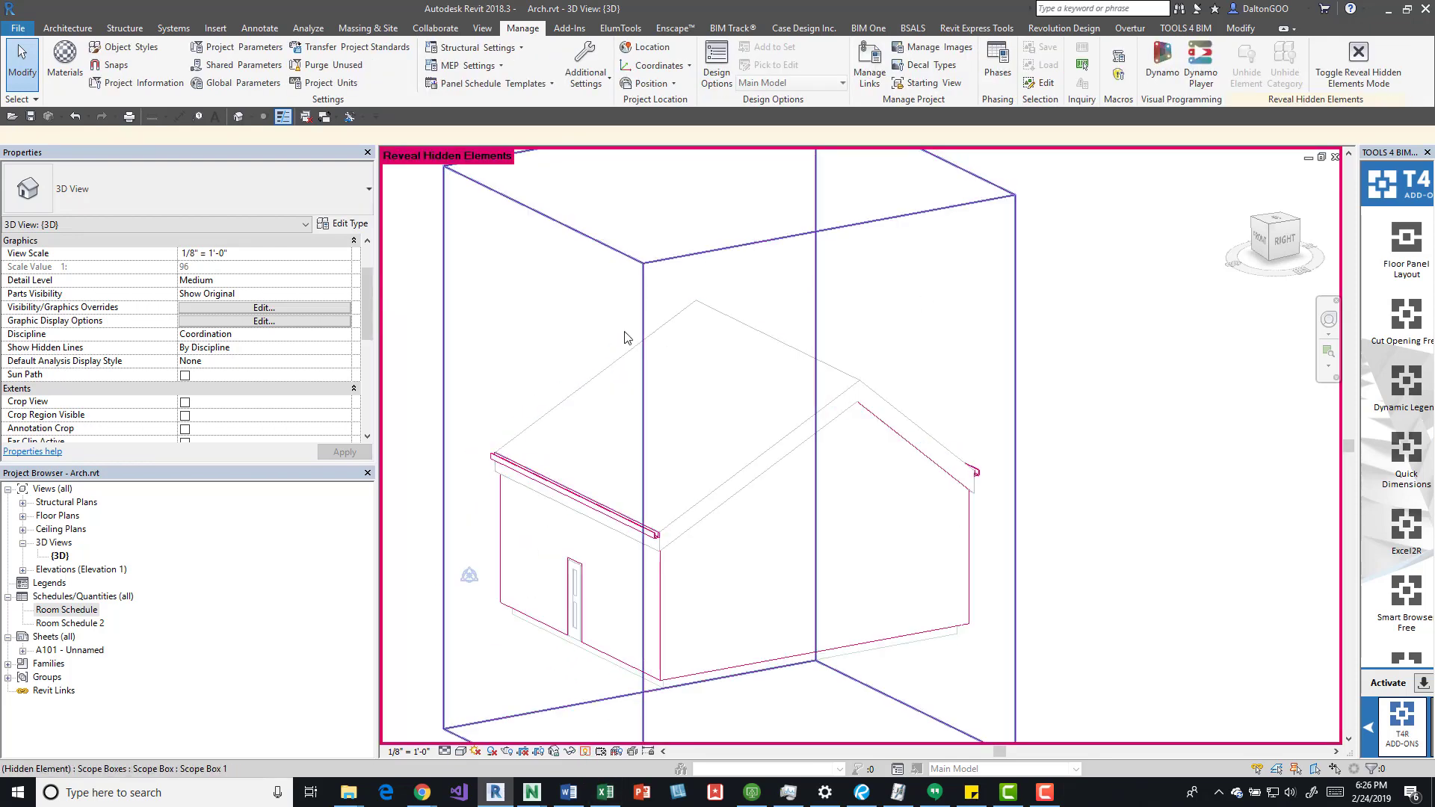
middle_click_drag(852, 423, 882, 376)
scroll(876, 365, "down", 3)
left_click_drag(1063, 346, 816, 482)
left_click(686, 75)
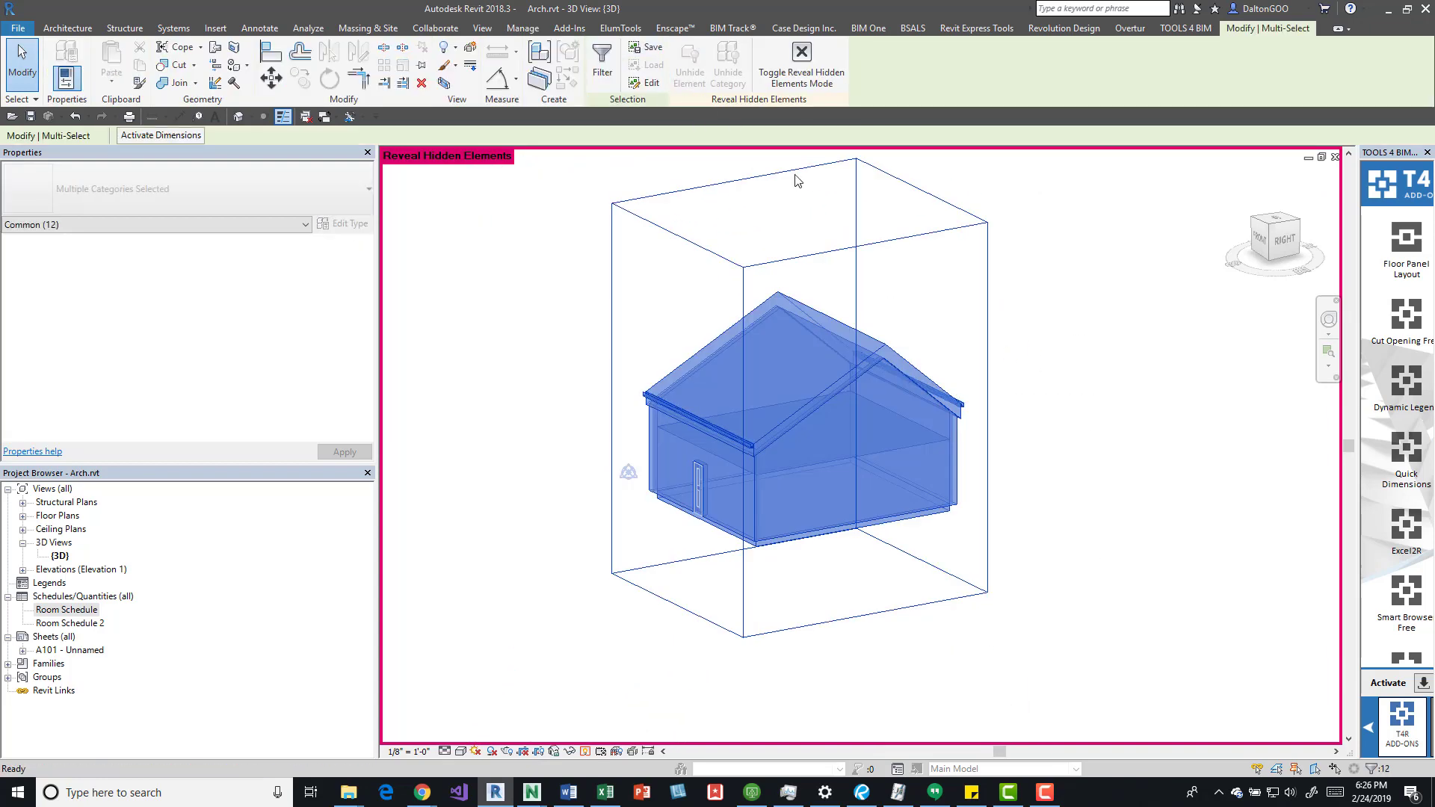
left_click(1034, 320)
left_click(587, 749)
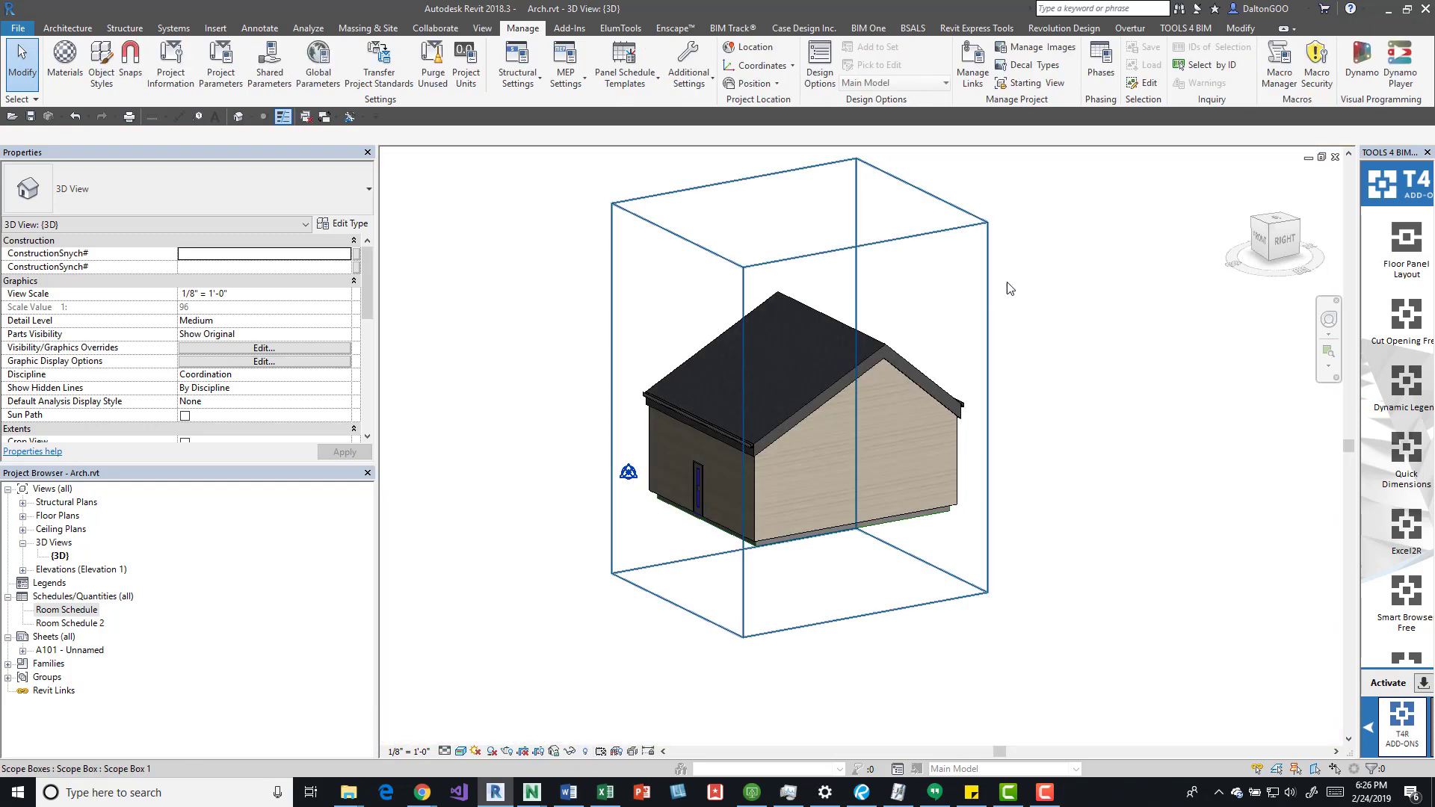
- Remove the scope box surrounding the building from the 3D view
middle_click_drag(842, 359, 666, 288, "shift")
left_click(901, 245)
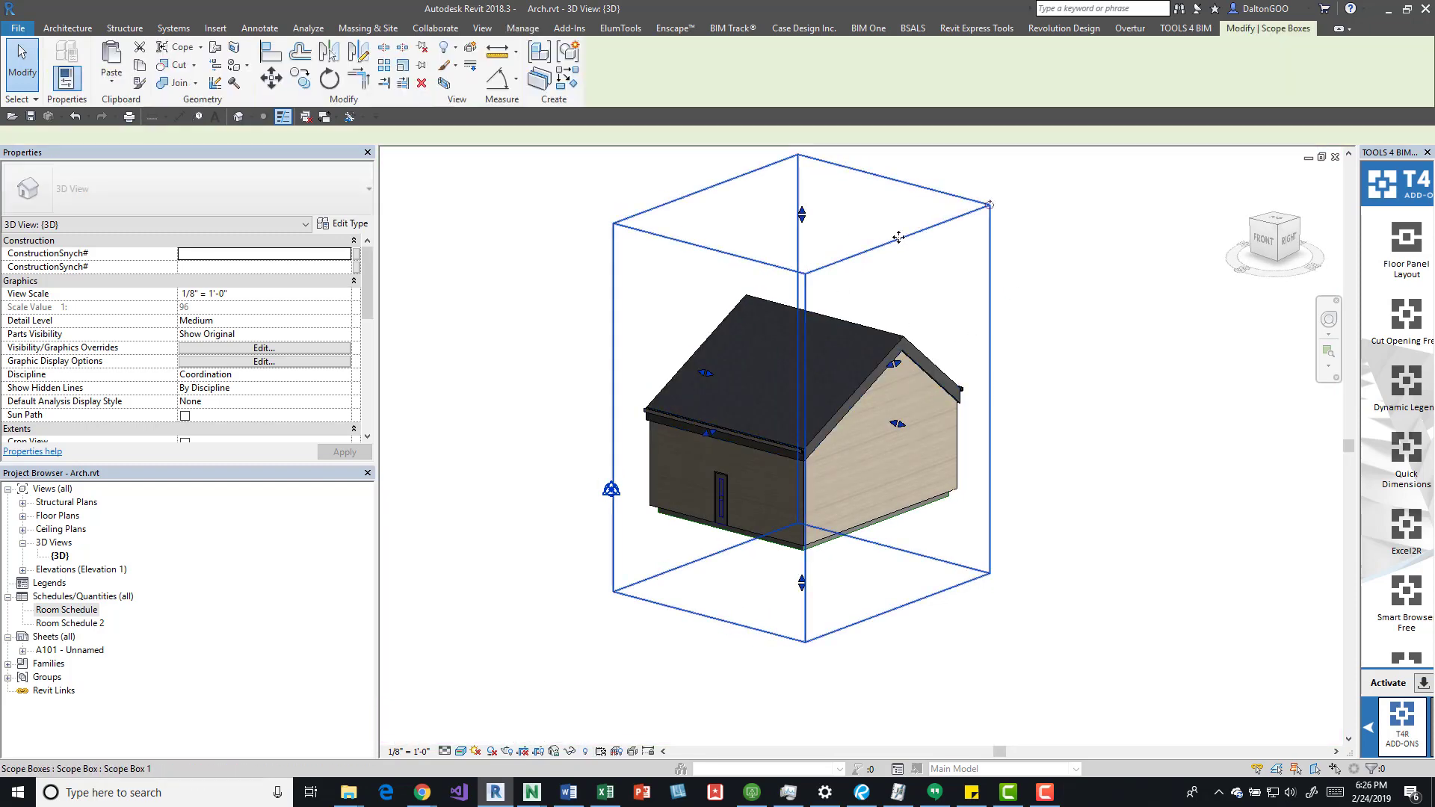
key("Delete")
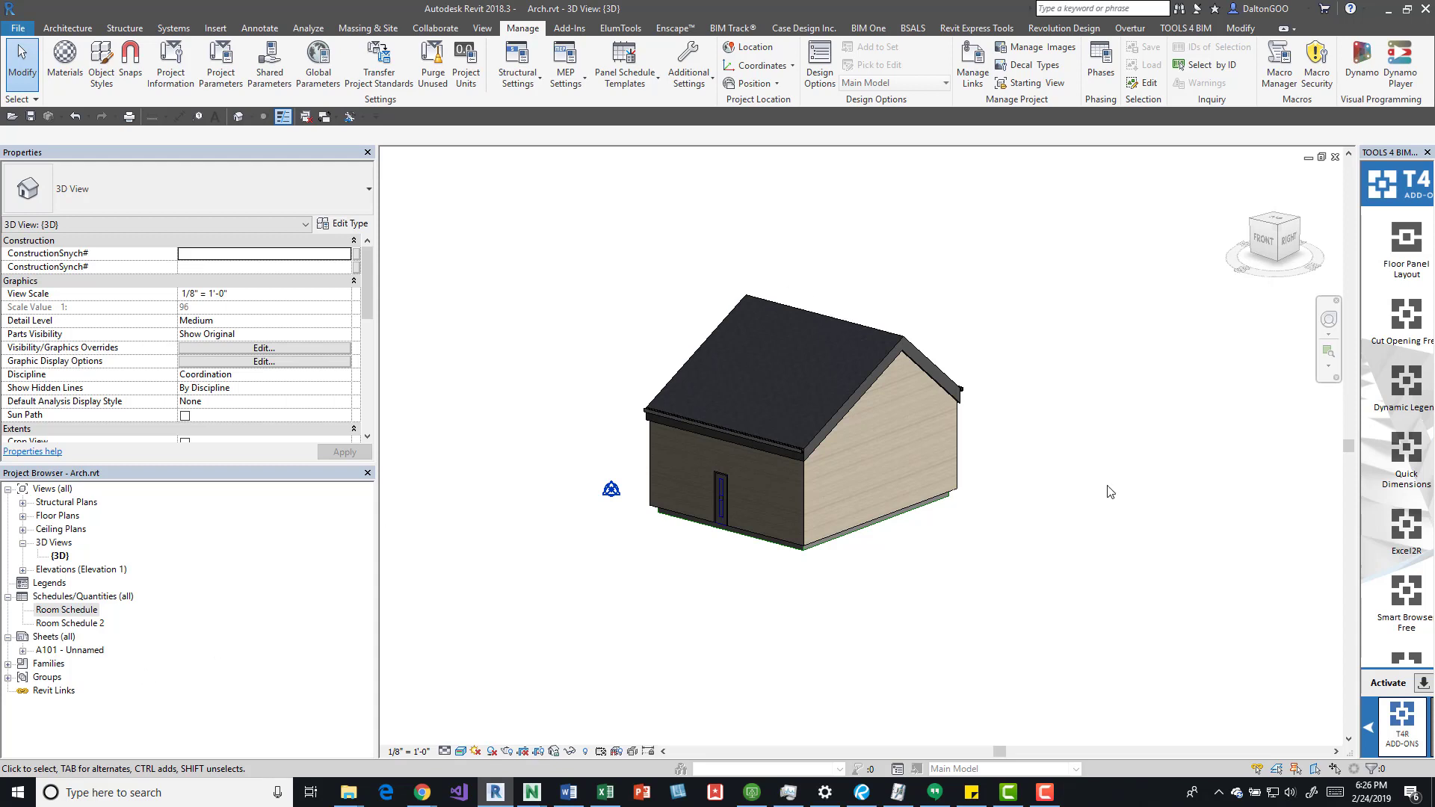
middle_click_drag(1031, 286, 943, 329)
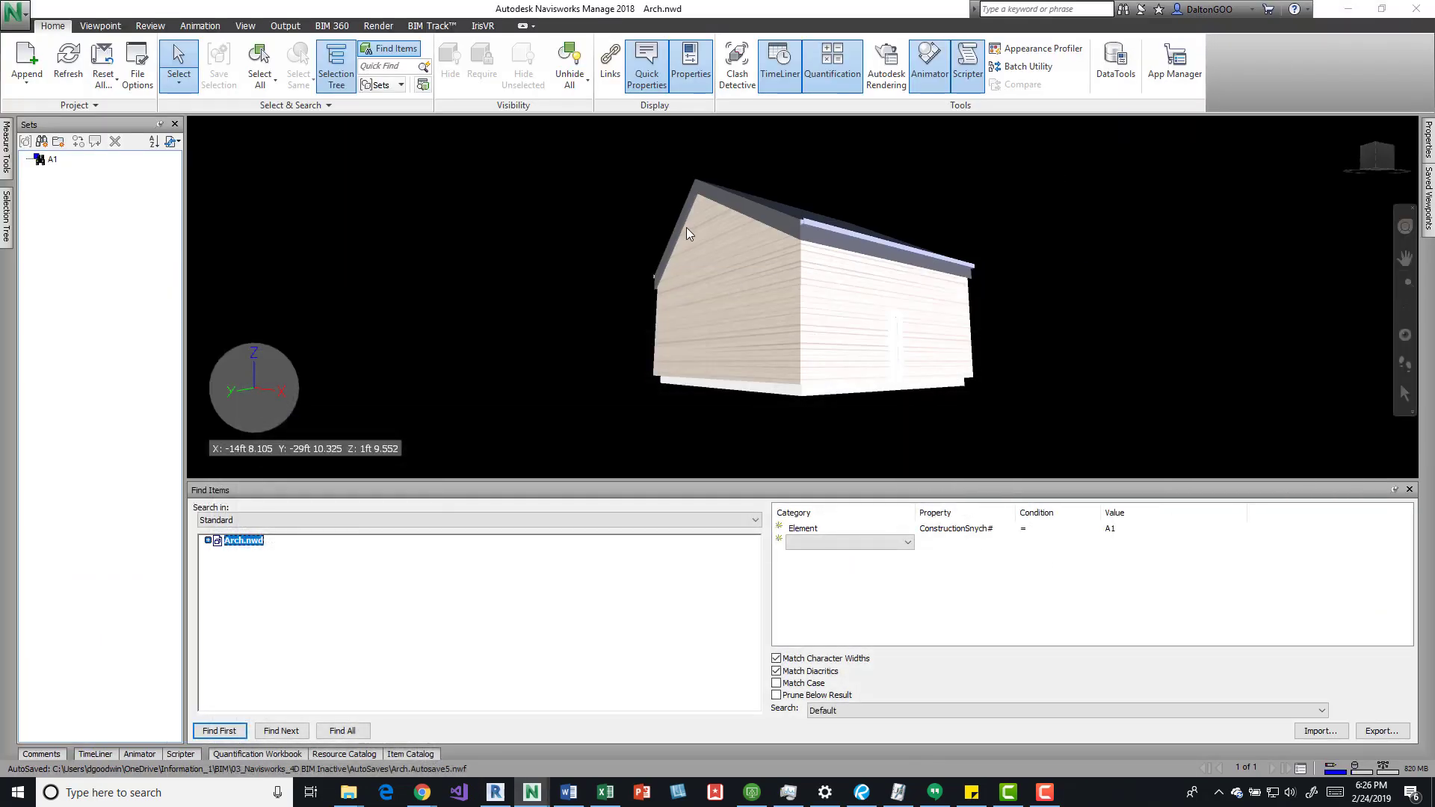
- Switch to Navisworks and view the building in Arch.nwd from its door and gable sides
middle_click_drag(847, 218, 617, 252, "shift")
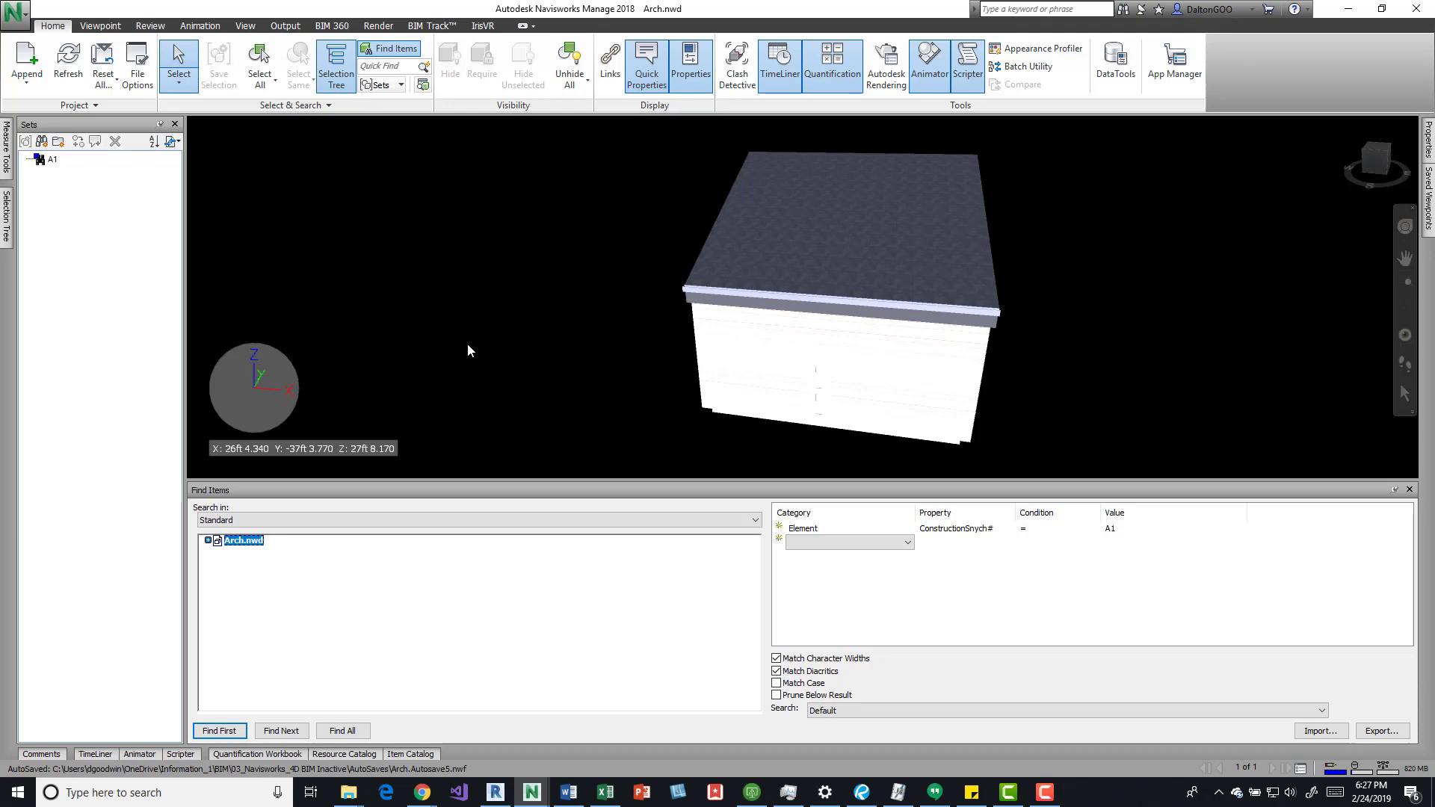
mouse_move(621, 347)
middle_mouse_down("shift")
mouse_move(690, 259)
mouse_move(628, 238)
middle_mouse_up("shift")
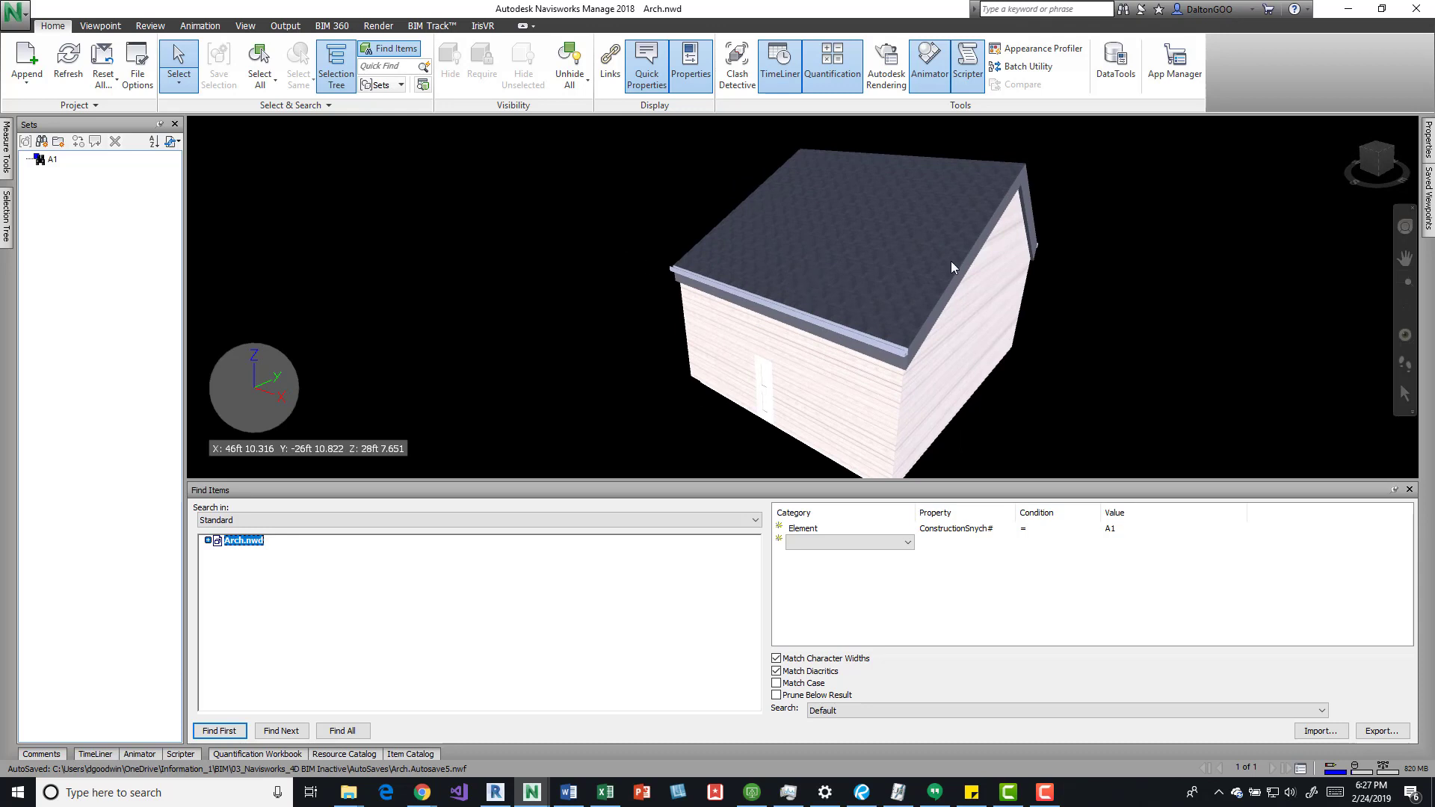
- Select the gable-side exterior wall, review its Element properties including ConstructionSnych#, and clear the selection
middle_click_drag(951, 267, 782, 244, "shift")
left_click(799, 368)
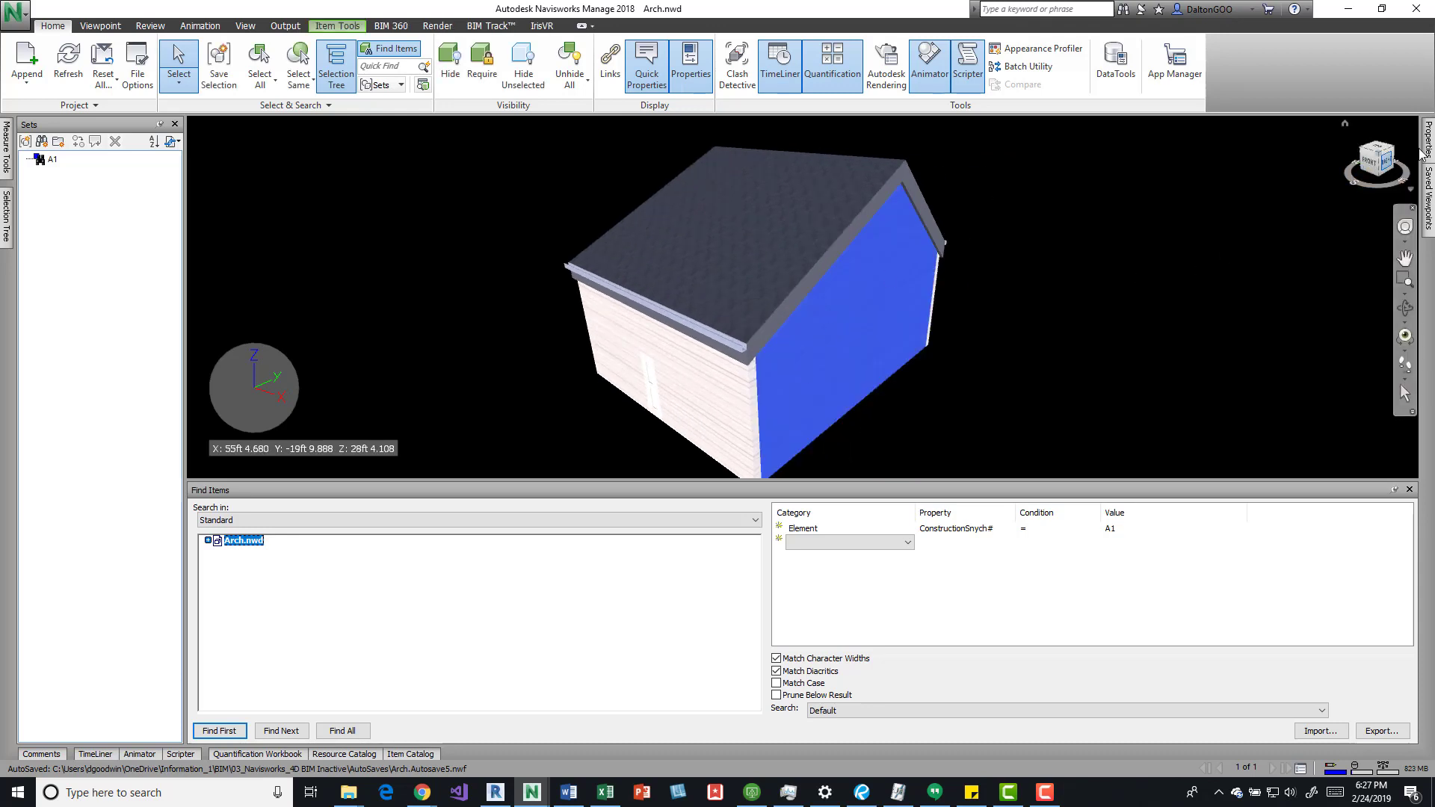
mouse_move(1424, 146)
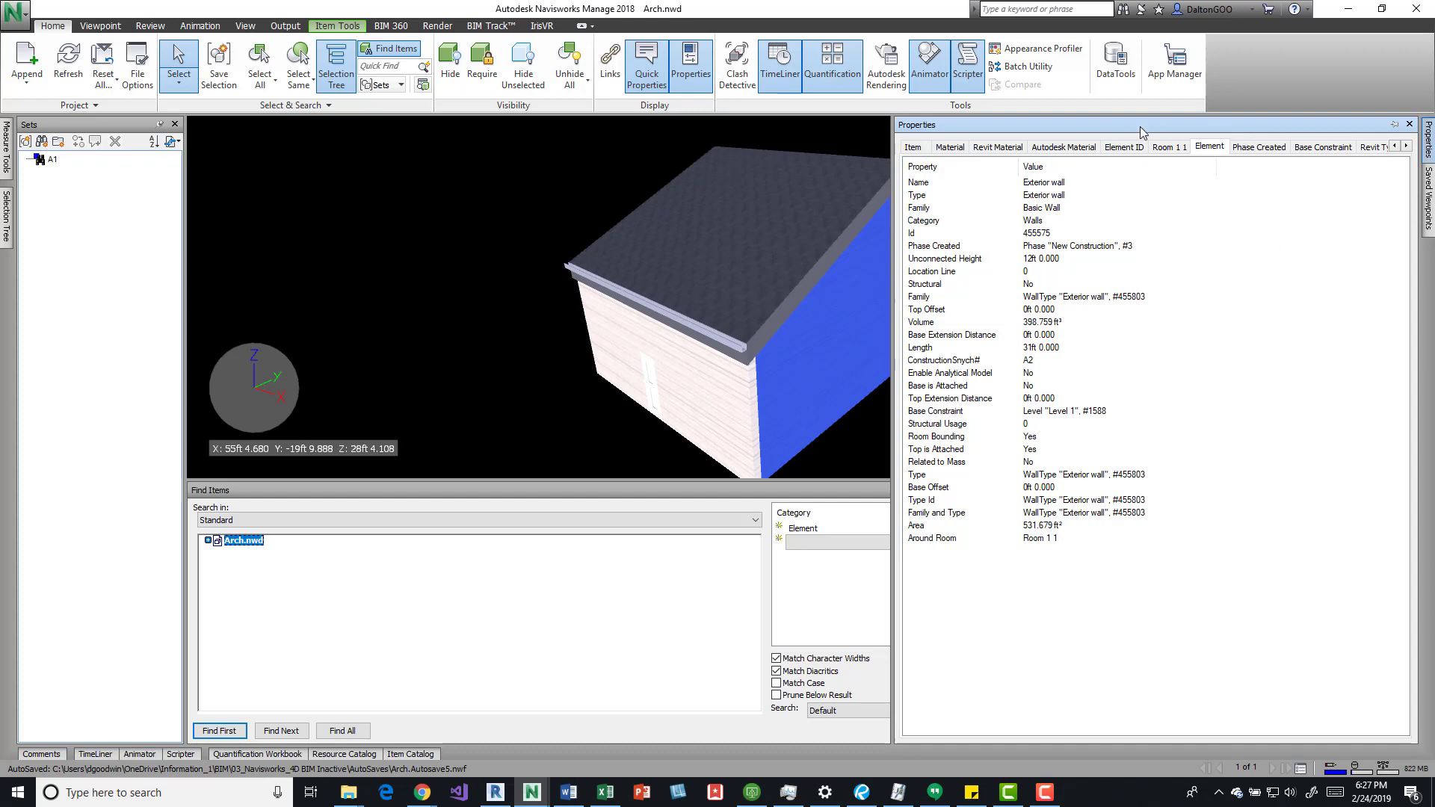
left_click(573, 199)
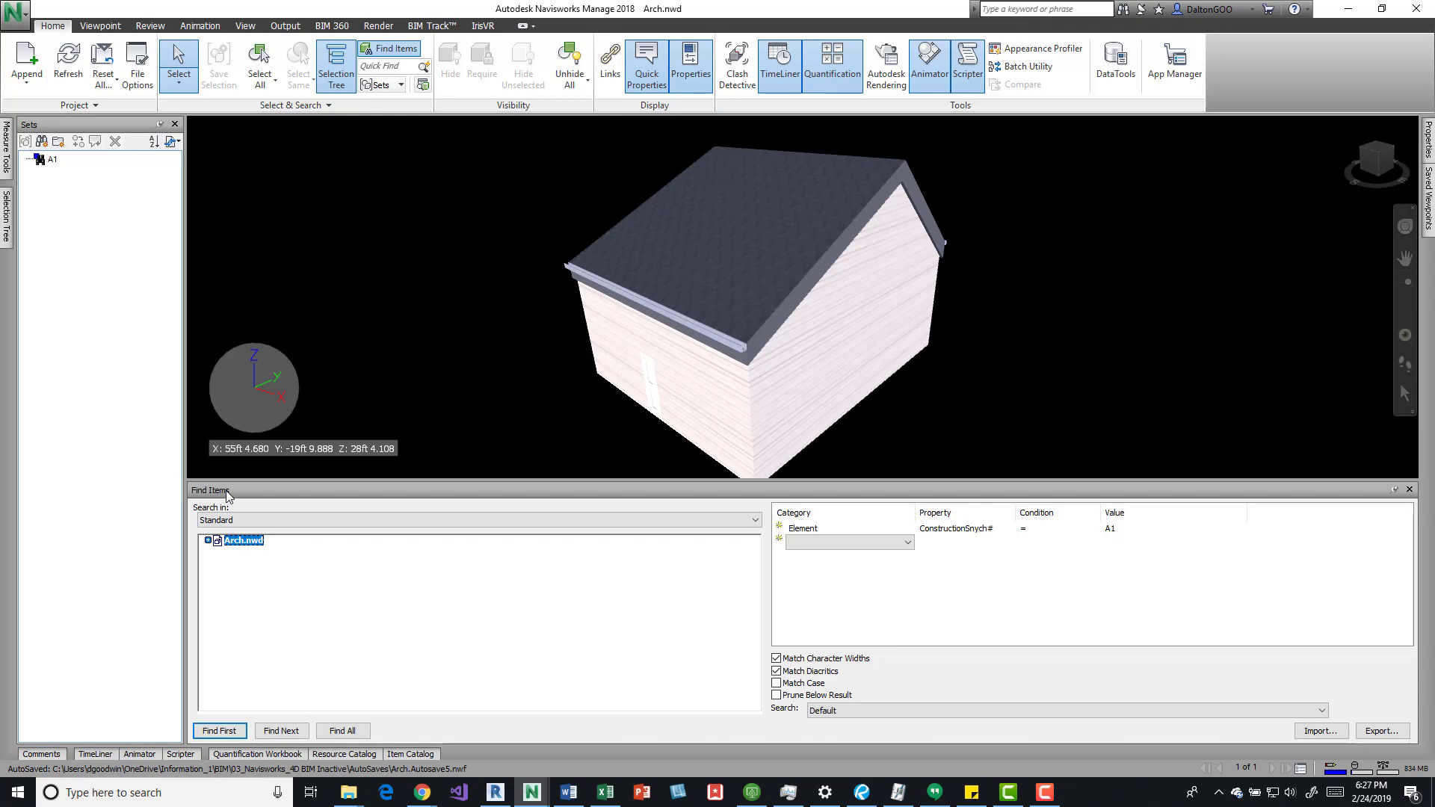
- Review which tool windows can be shown in the workspace, such as Sets, Find Items and Properties
left_click(635, 565)
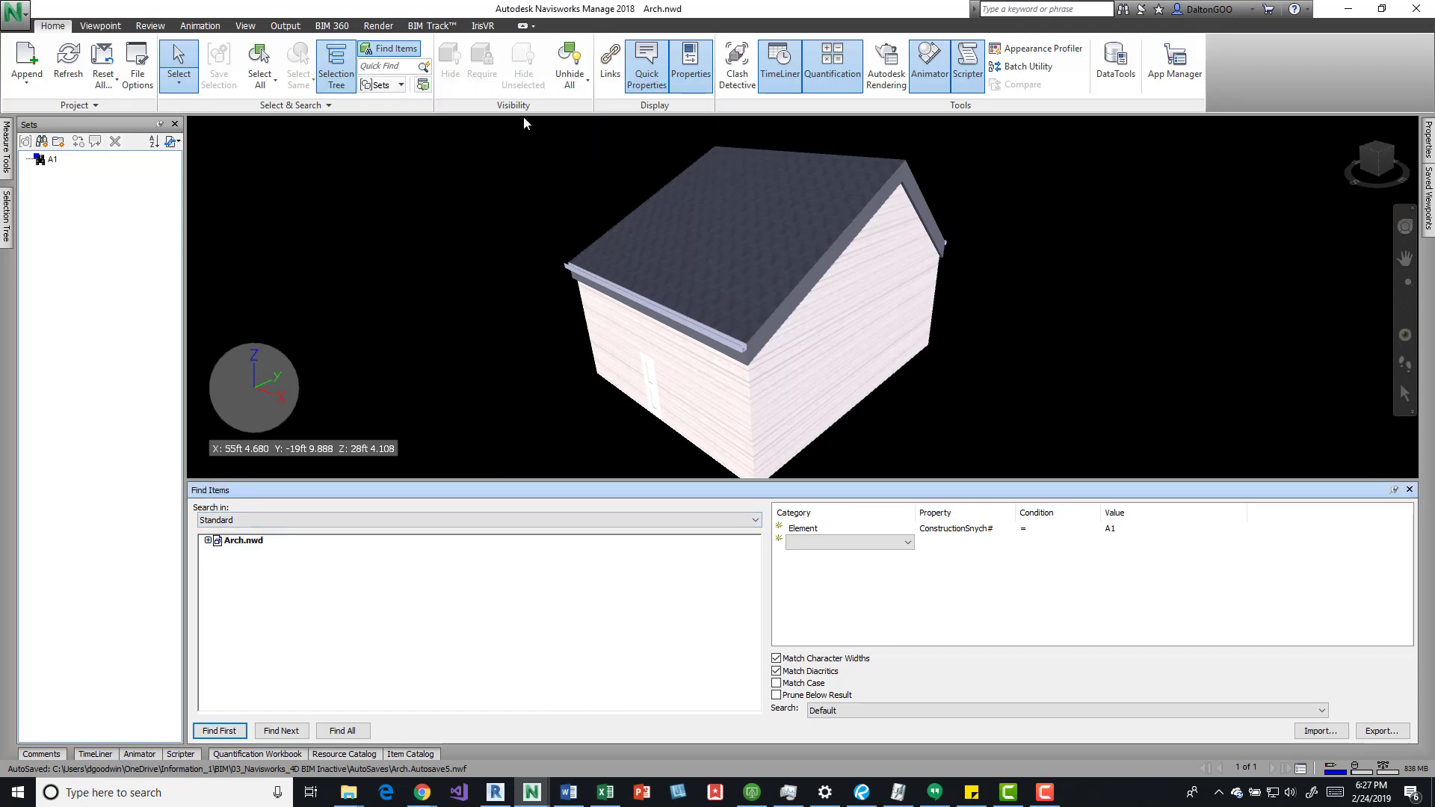
left_click(245, 25)
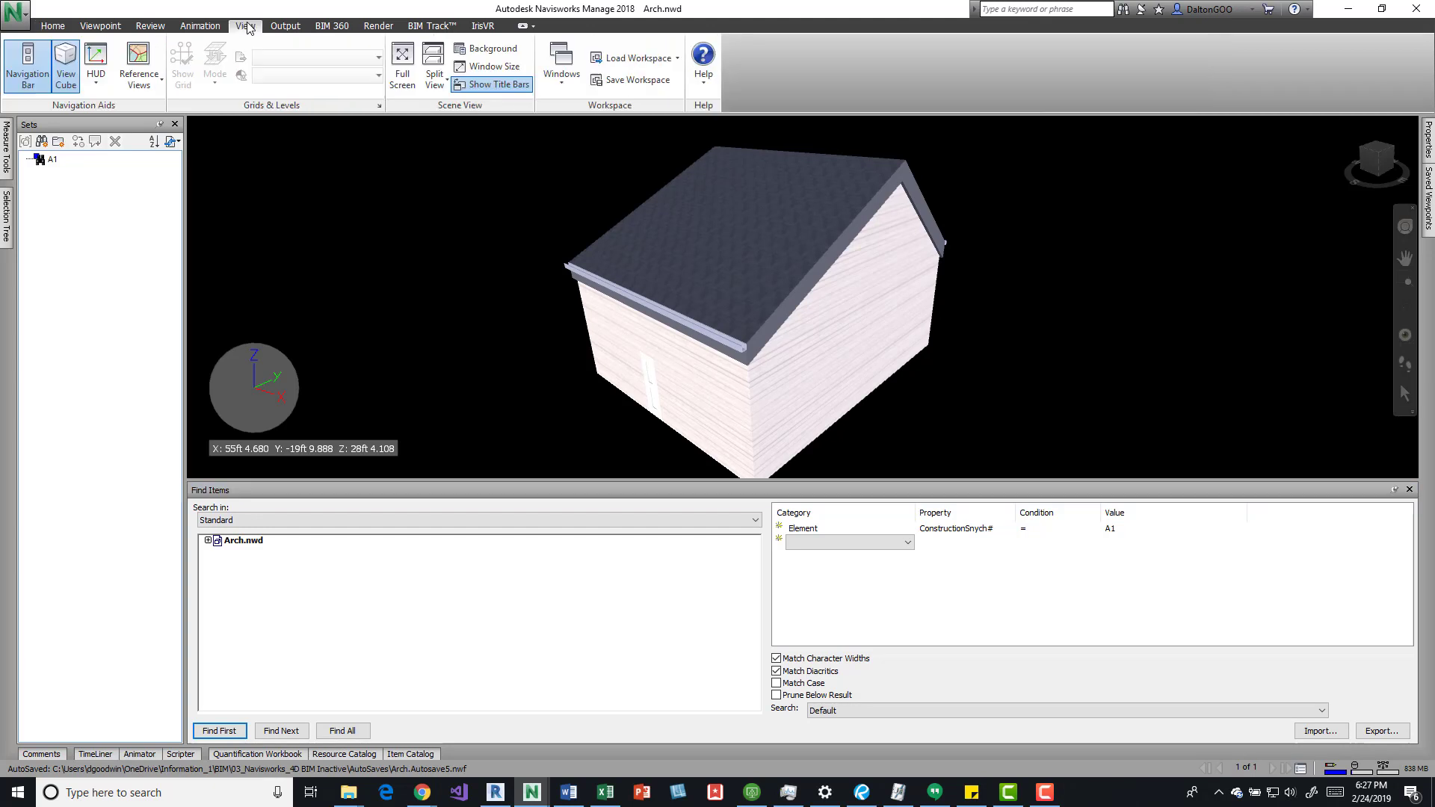
left_click(561, 63)
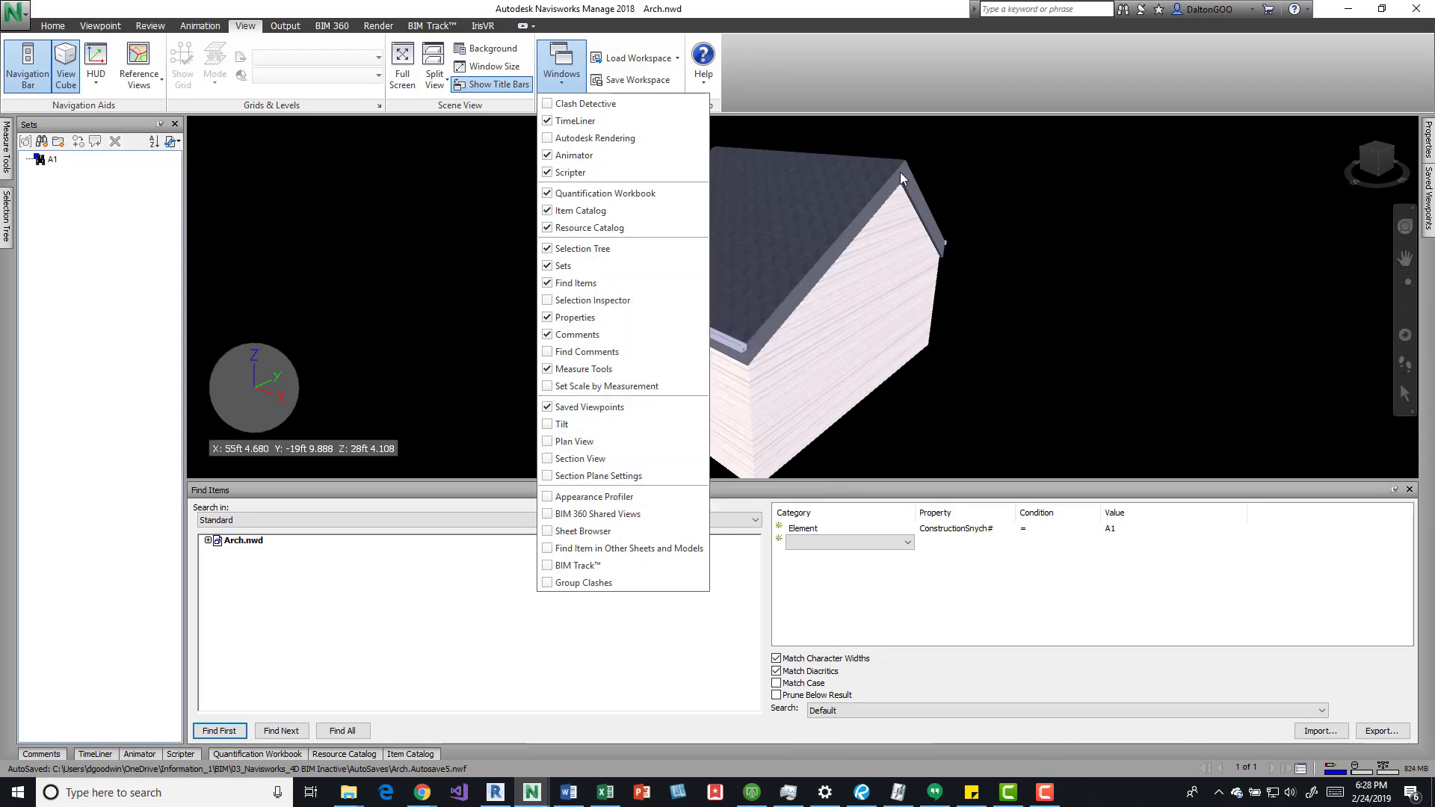
left_click(982, 180)
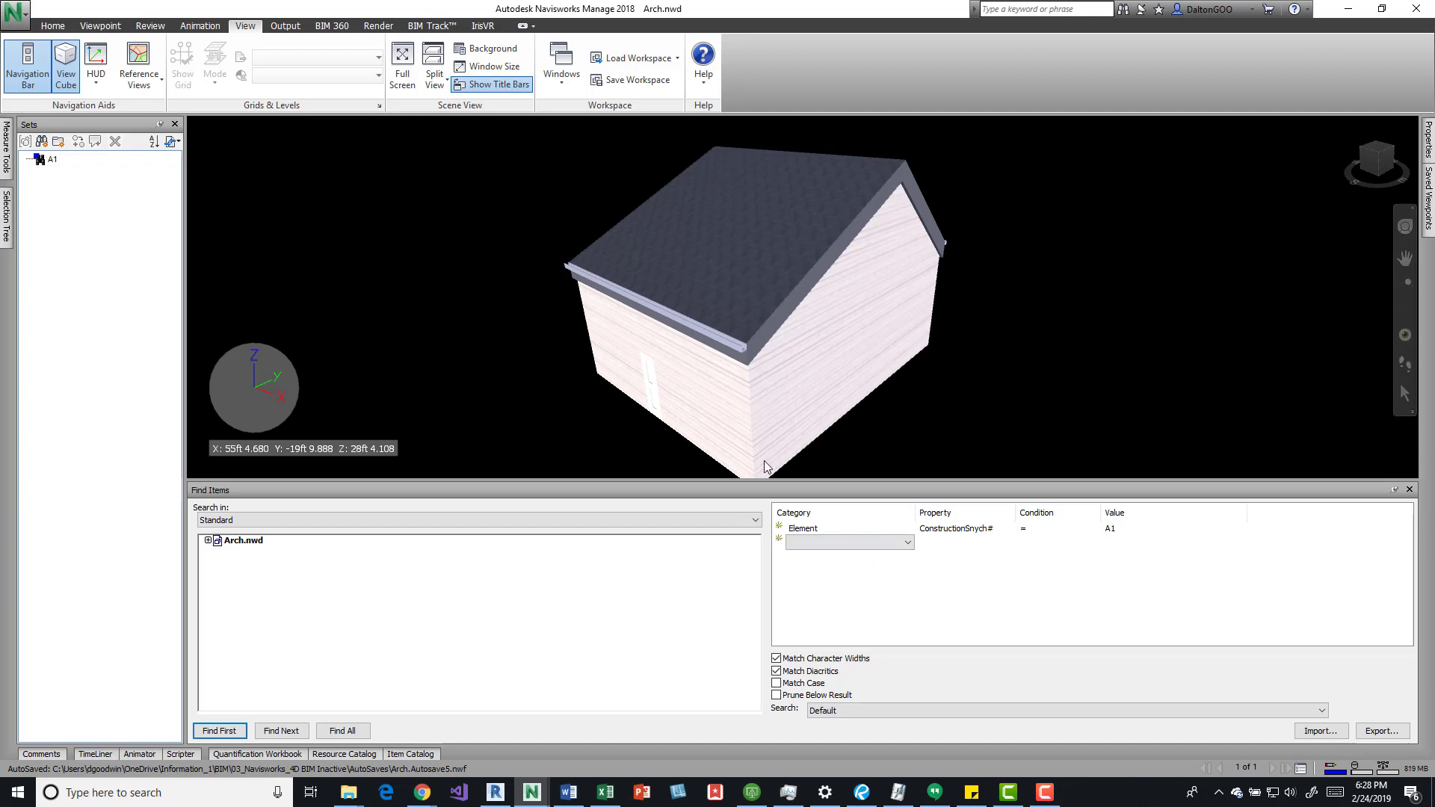
left_click(561, 73)
left_click(1016, 190)
- Find all items in the model whose Element ConstructionSnych# equals A1
left_click(345, 735)
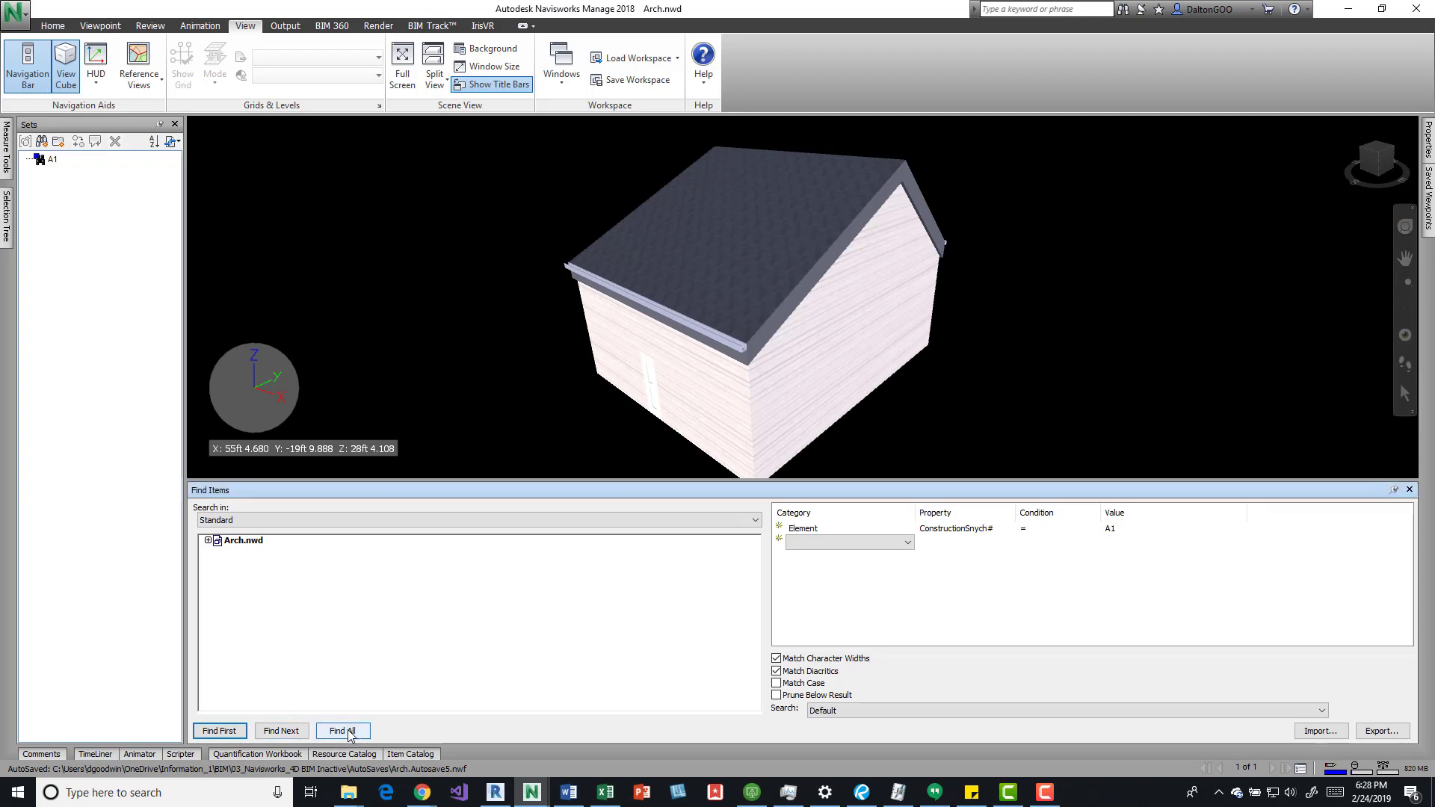
left_click(344, 734)
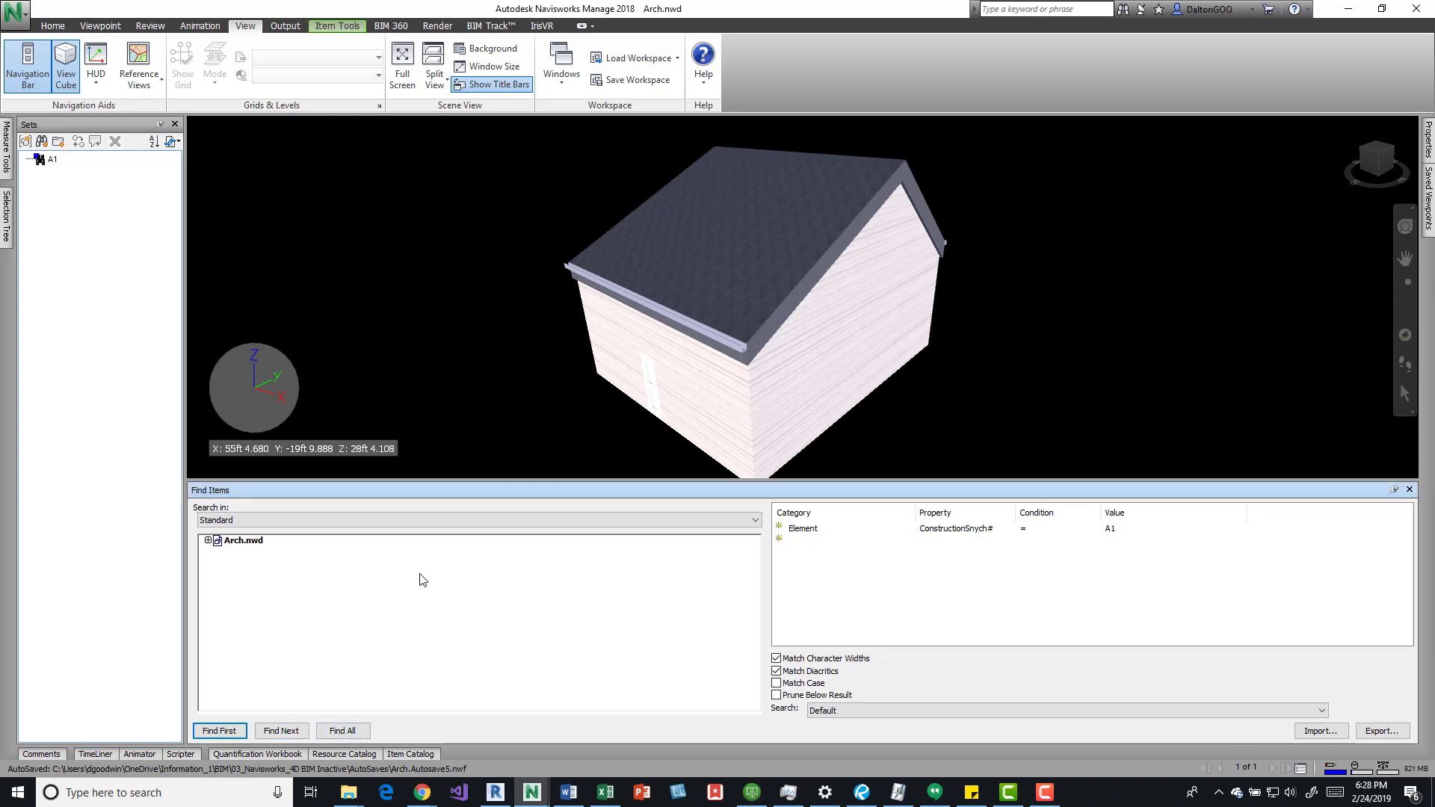
left_click(509, 320)
mouse_move(453, 320)
middle_mouse_down()
mouse_move(481, 245)
mouse_move(435, 335)
middle_mouse_up()
left_click(349, 734)
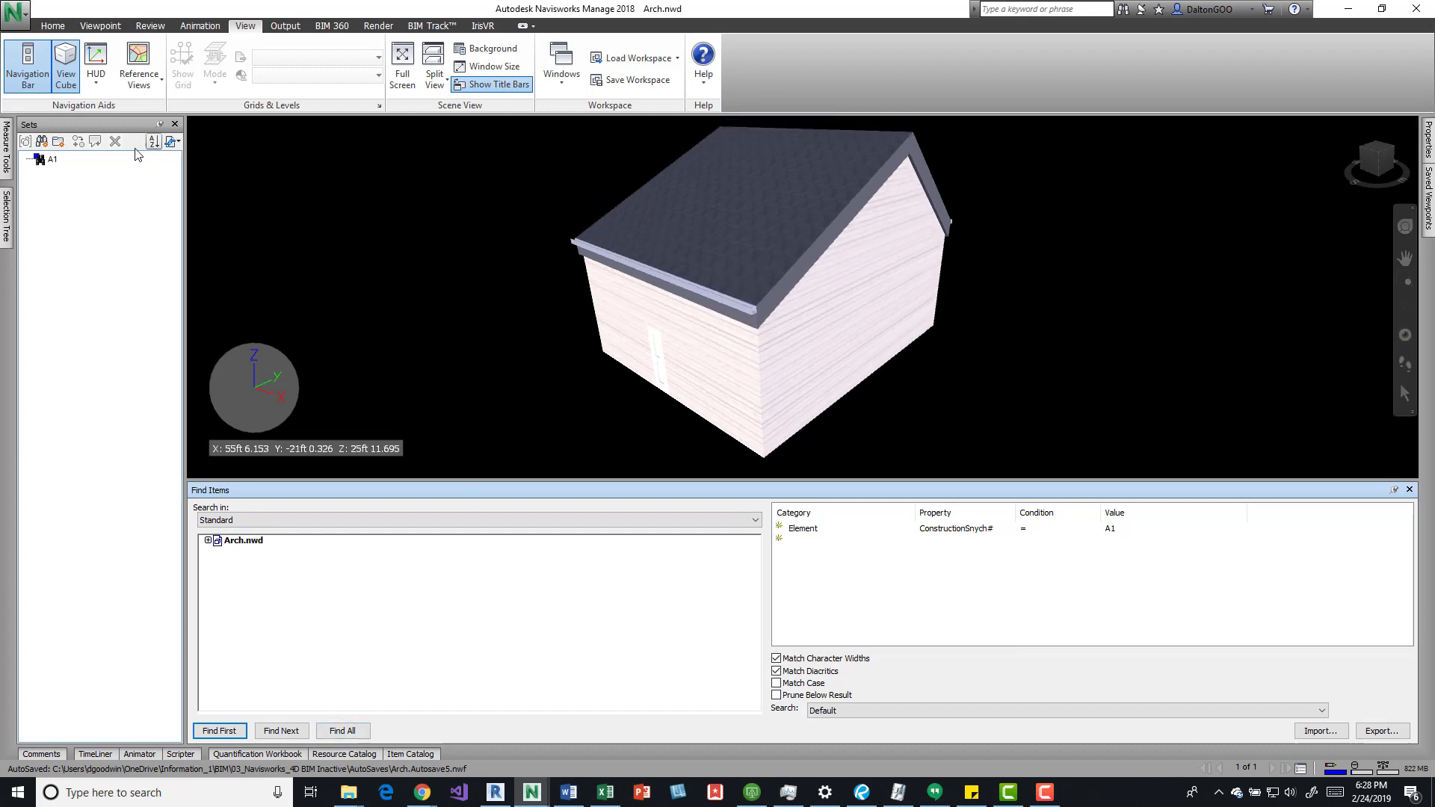
- Select the items of the A1 set, inspect them from below the building, and clear the selection
left_click(47, 160)
middle_click_drag(649, 238, 545, 308)
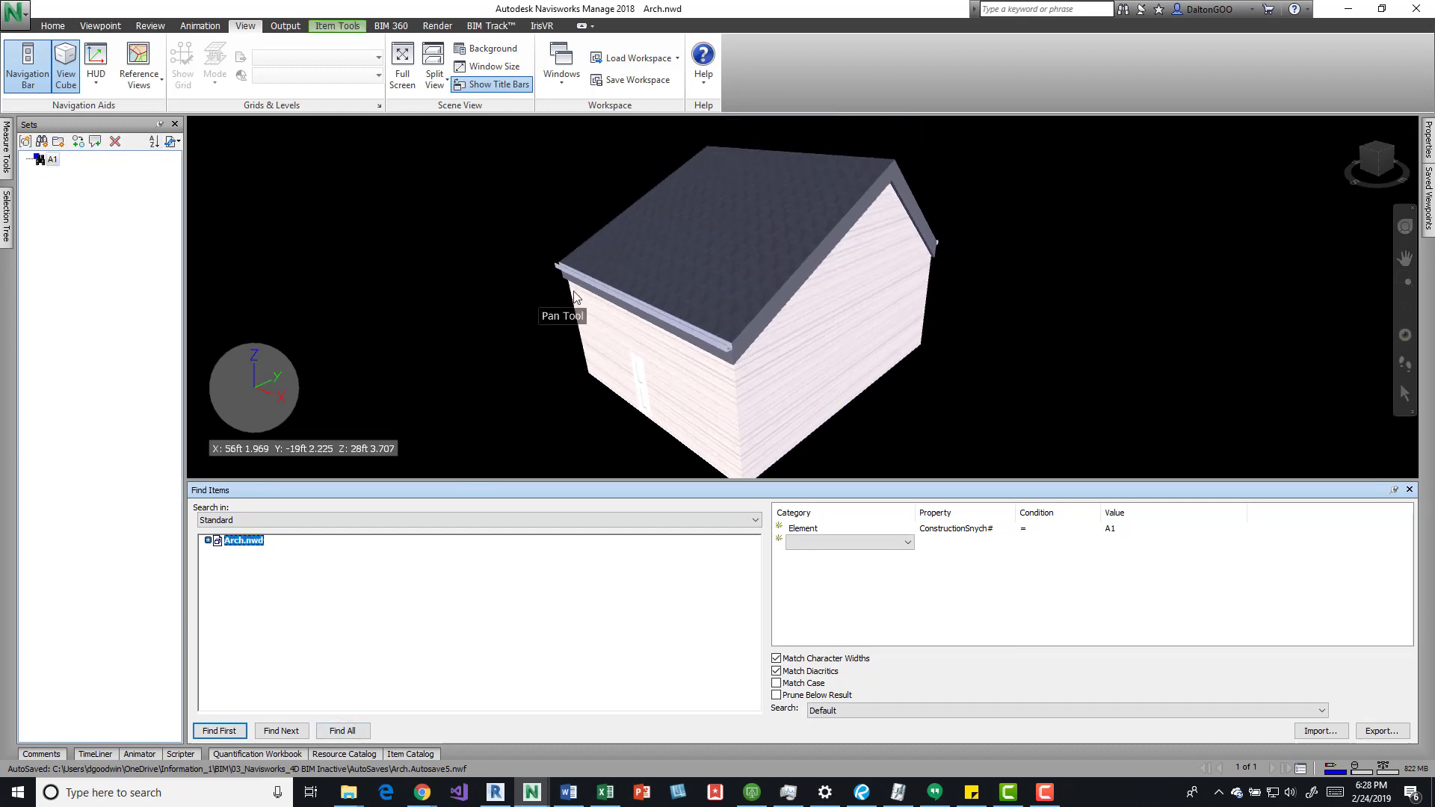
left_click(285, 26)
left_click(337, 25)
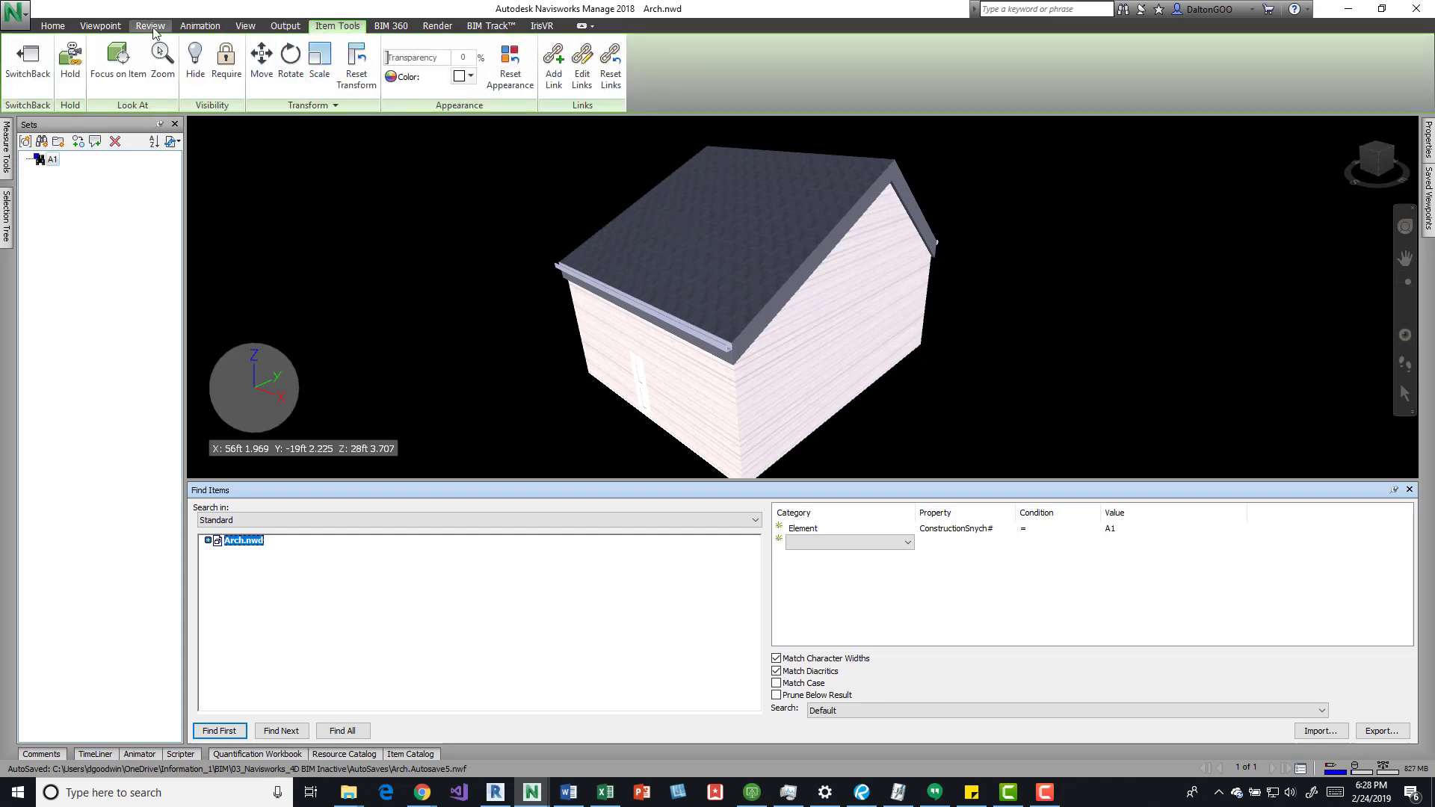
left_click(246, 26)
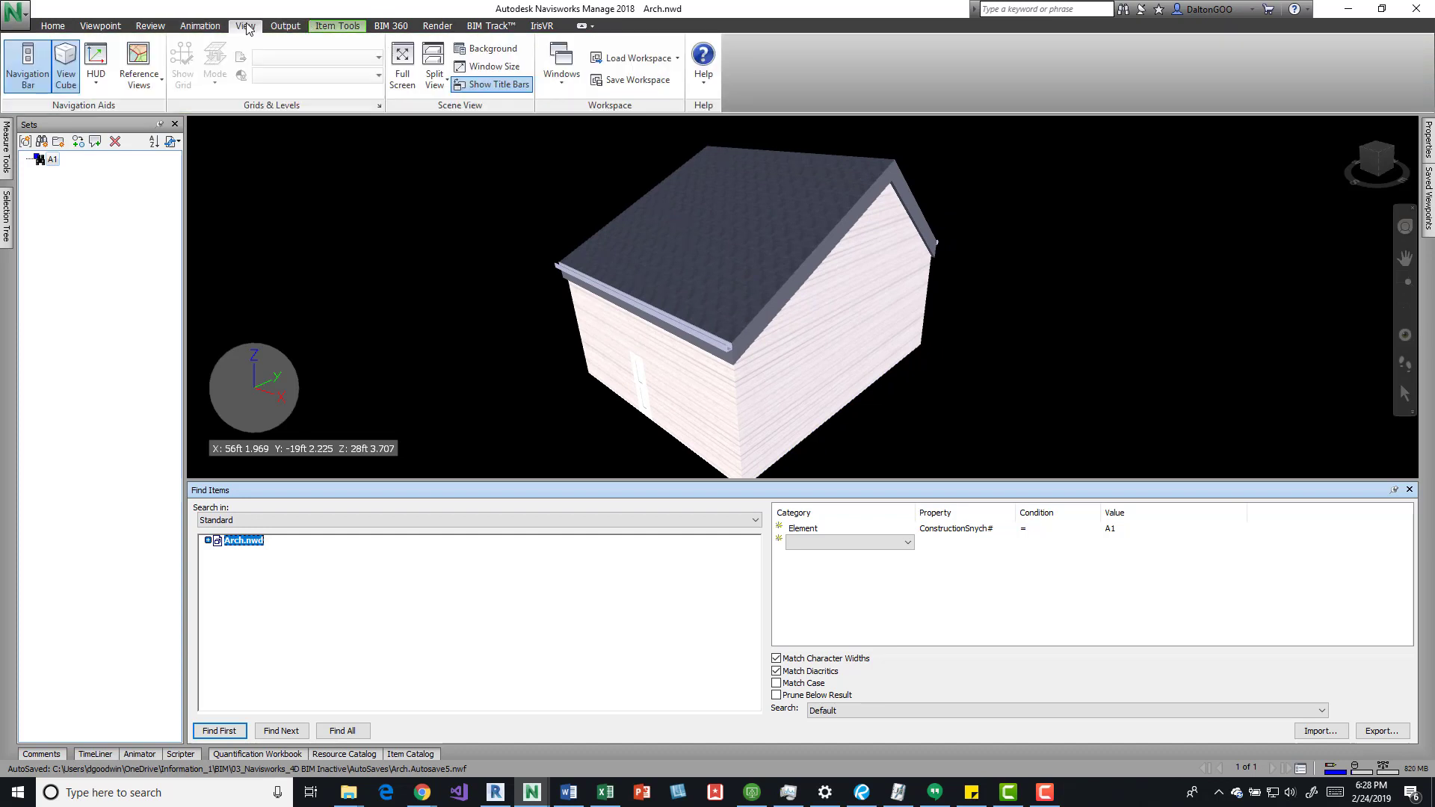
middle_click_drag(900, 338, 914, 288, "shift")
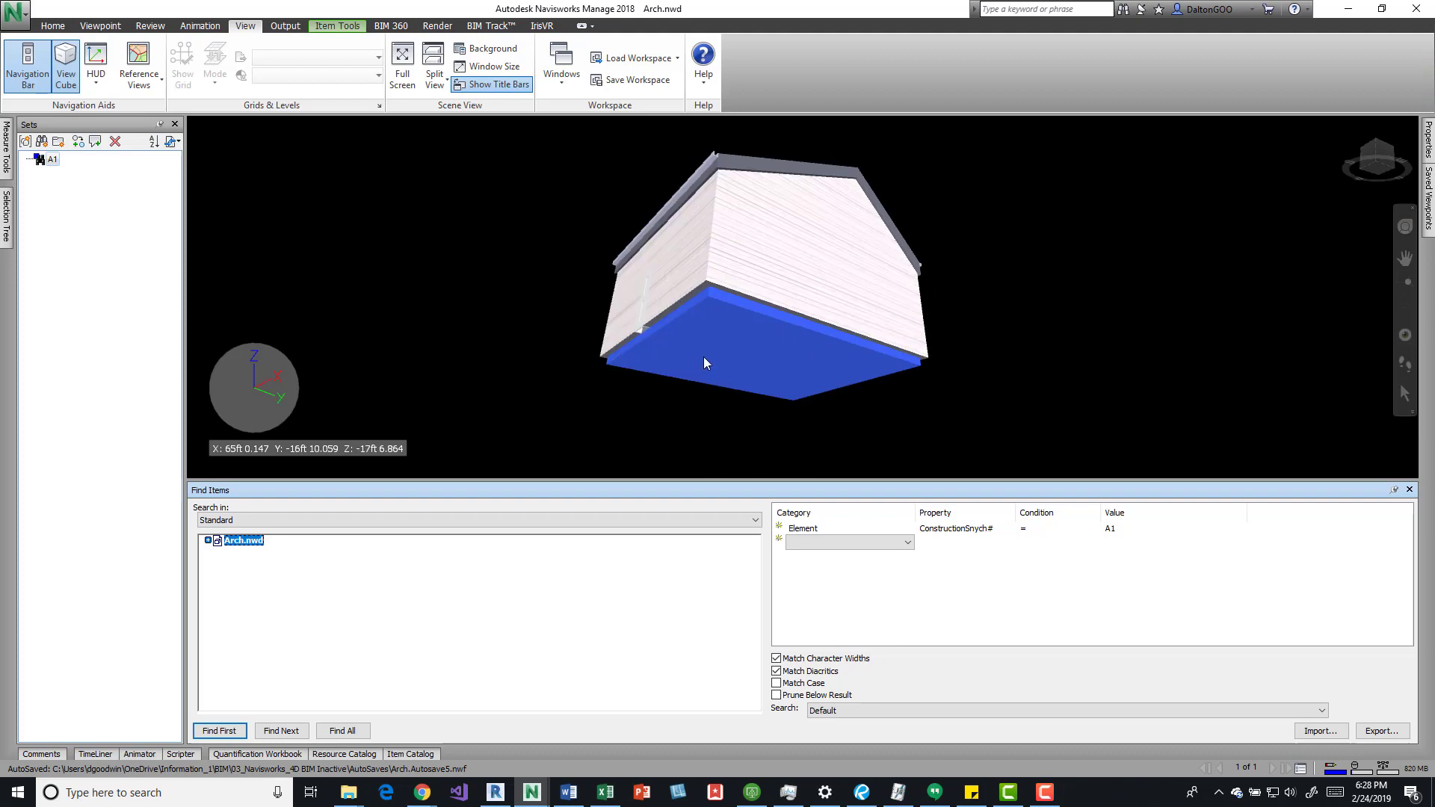
mouse_move(758, 319)
scroll(751, 330, "up", 1)
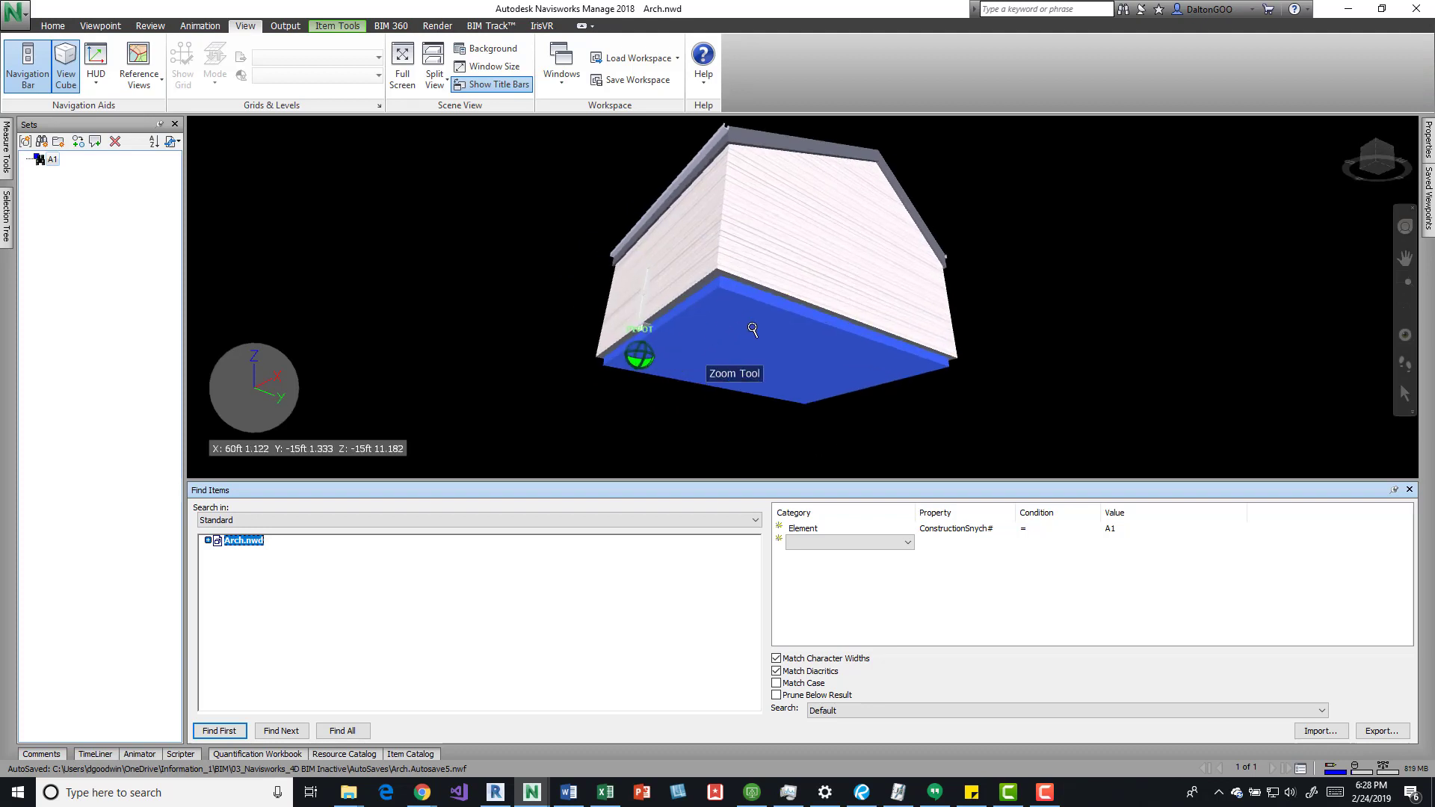
middle_click_drag(752, 330, 782, 336, "shift")
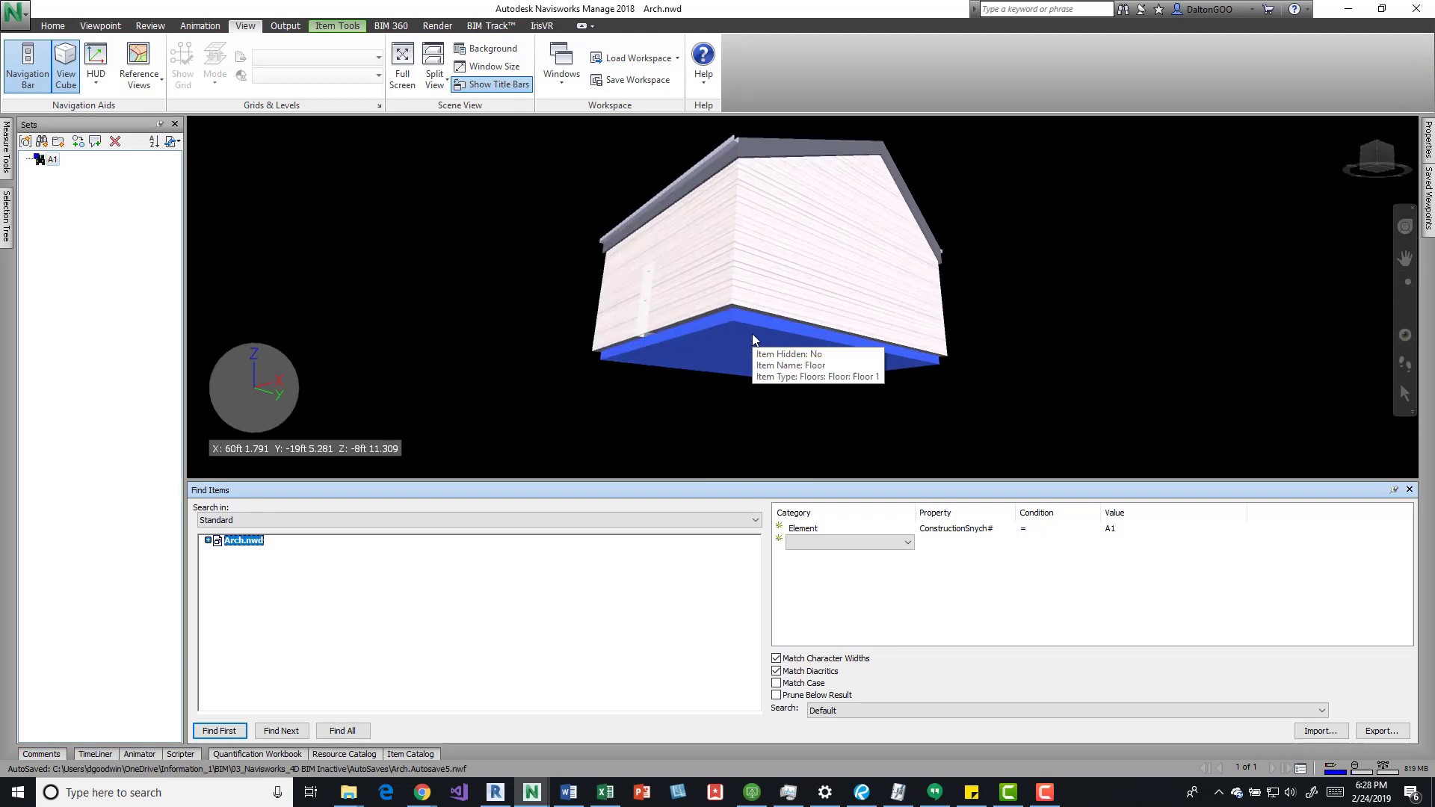
left_click(442, 358)
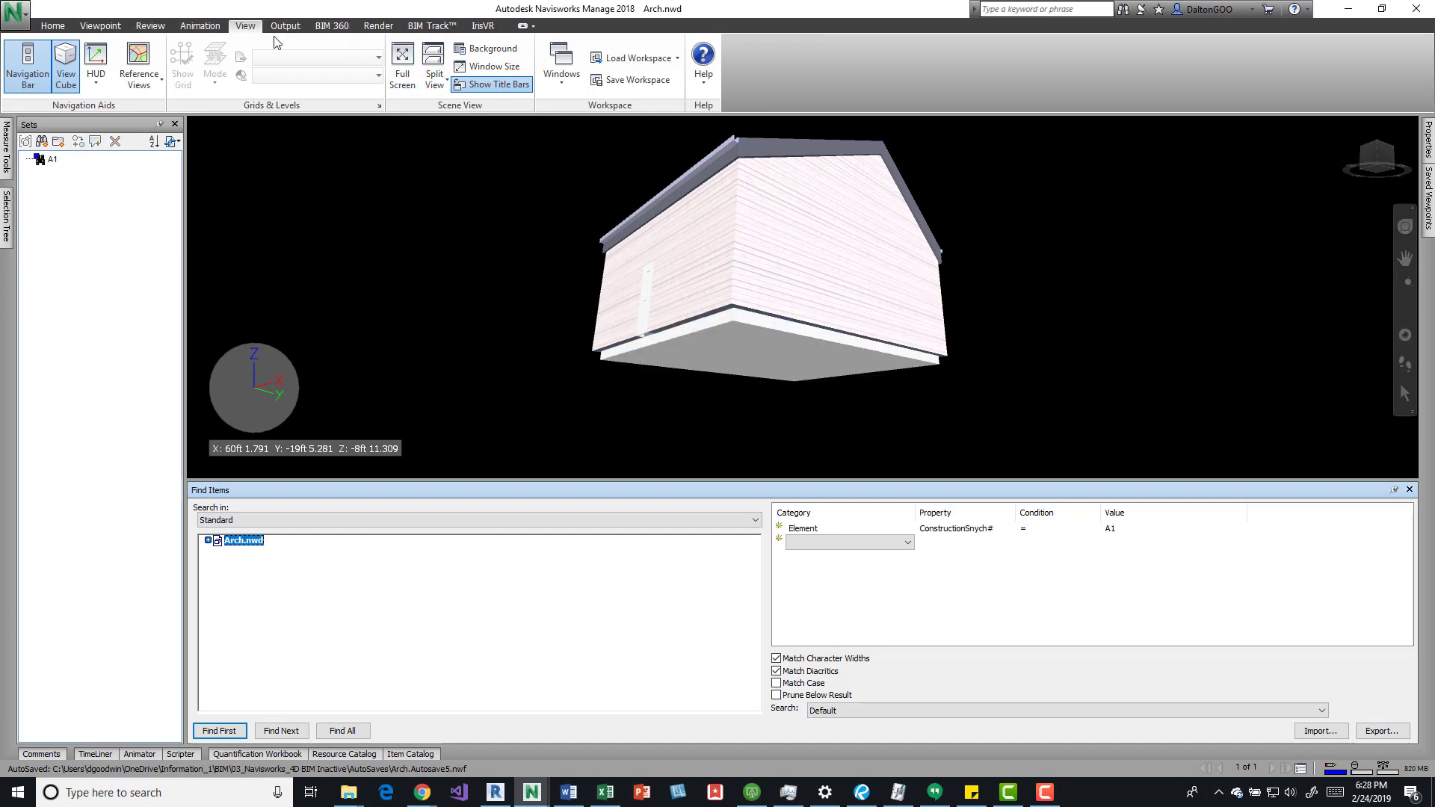
- Switch the model's render mode to Shaded and view the building from above its base
left_click(52, 25)
left_click(98, 28)
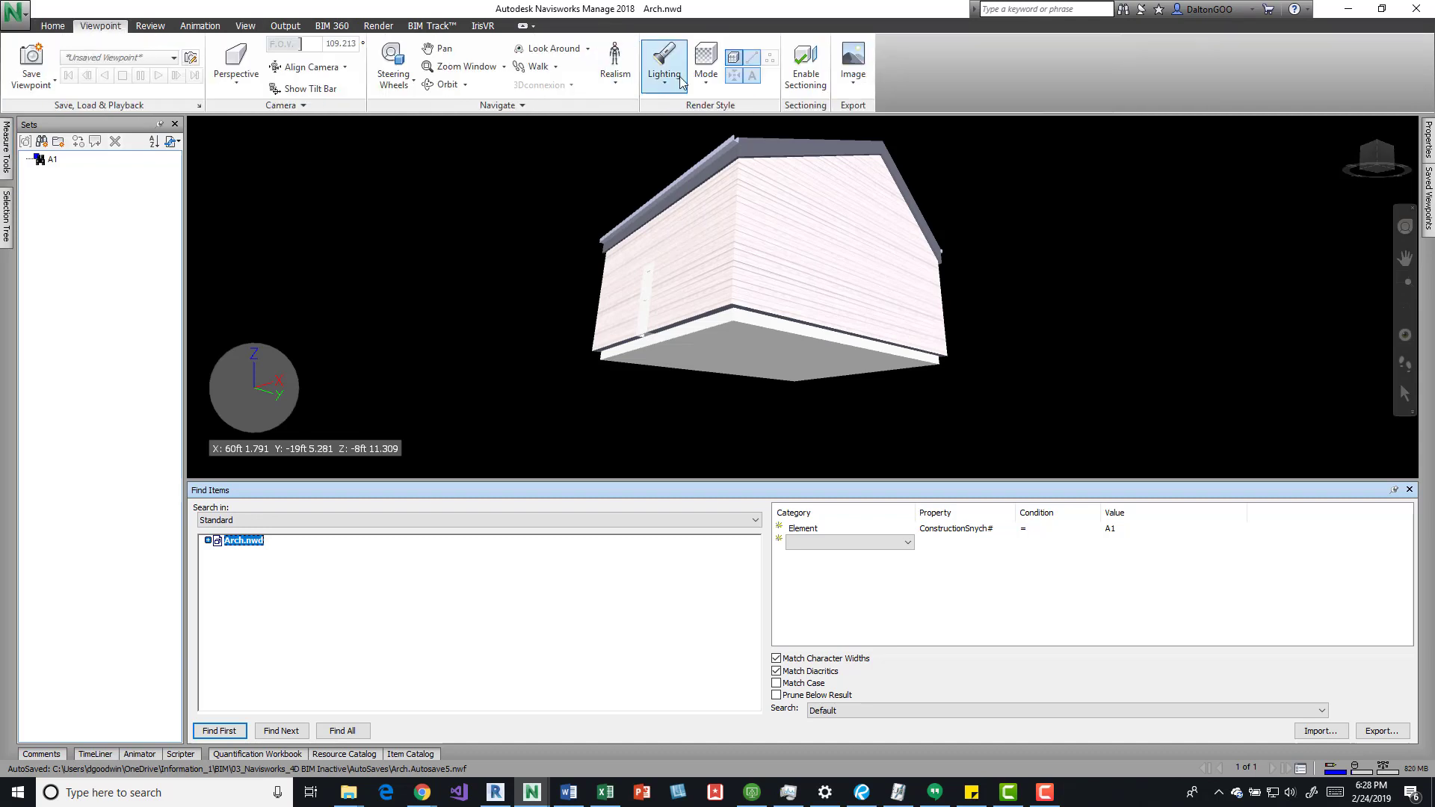
left_click(706, 73)
left_click(719, 166)
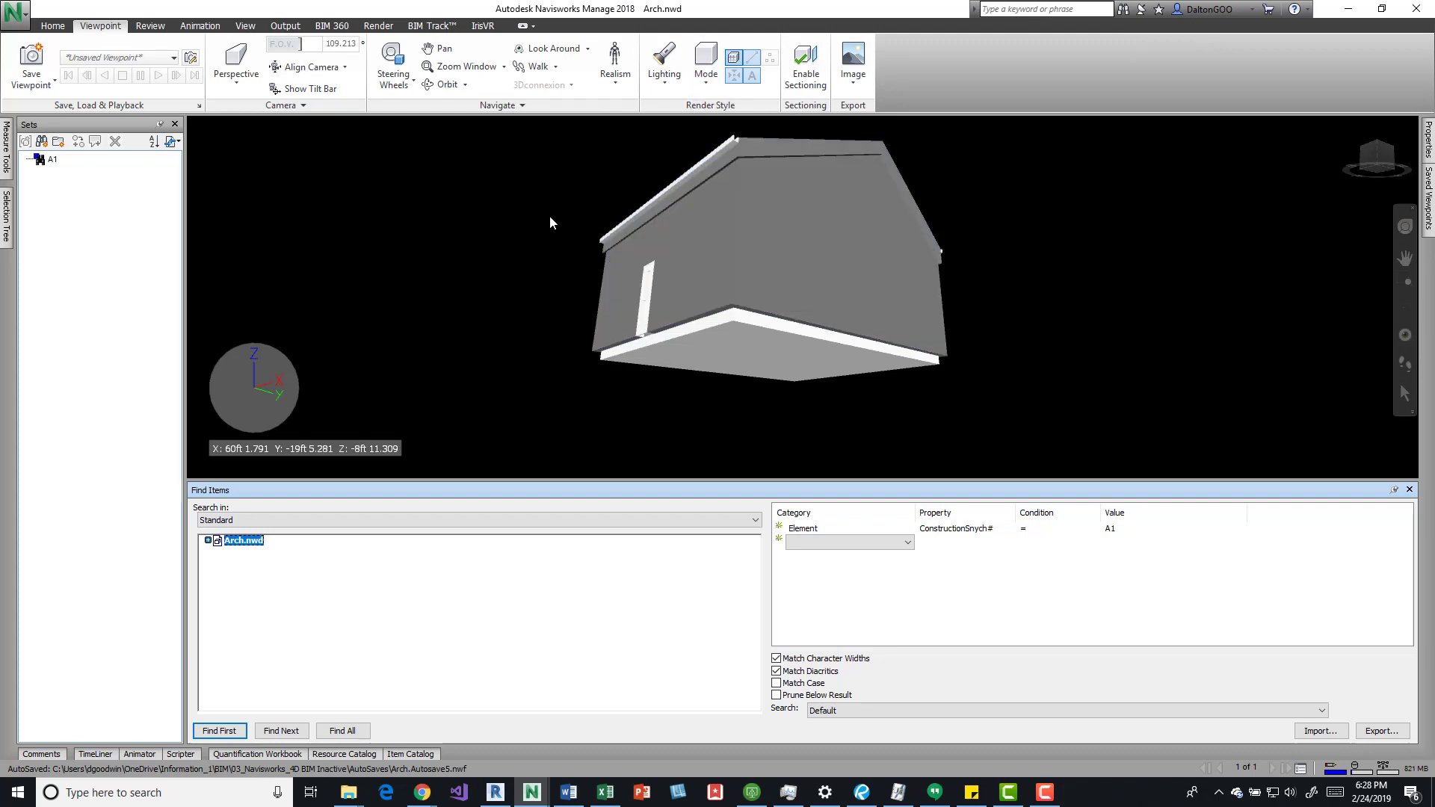
mouse_move(549, 215)
middle_mouse_down("shift")
mouse_move(524, 264)
mouse_move(529, 249)
mouse_move(483, 195)
middle_mouse_up("shift")
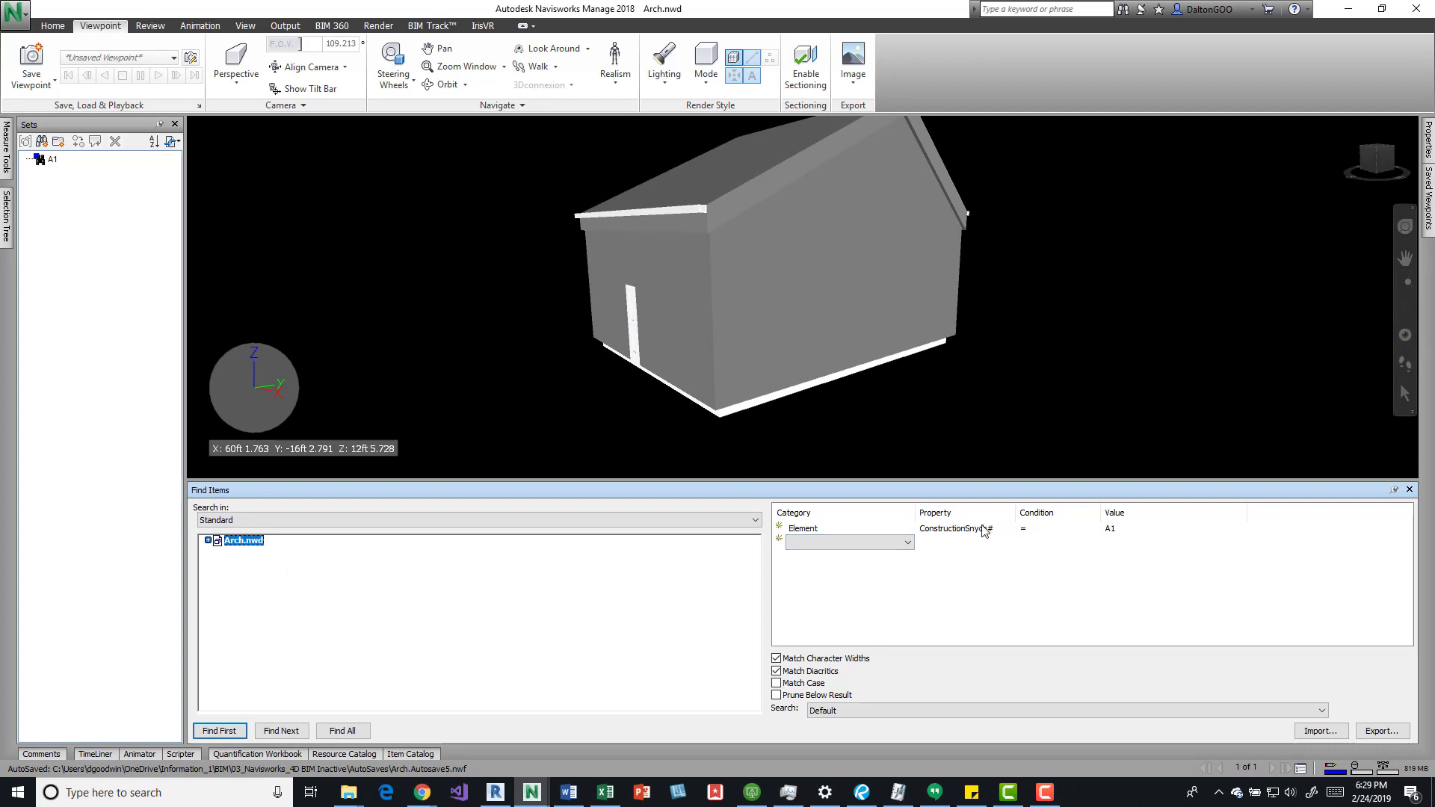
- Change the ConstructionSnych# search value to A2 and find all matching items
left_click(1117, 529)
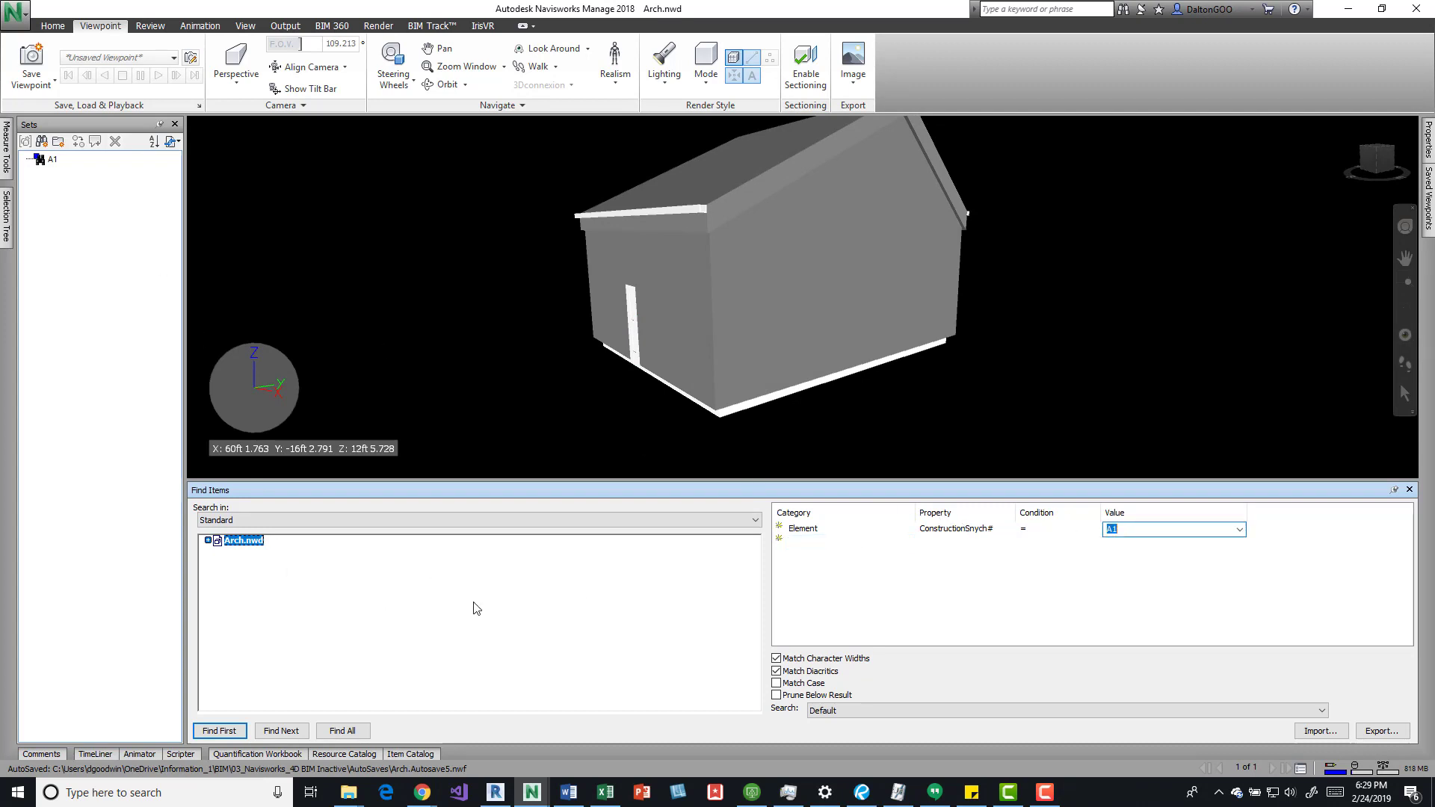
left_click(1125, 531)
key("BackSpace")
type("2")
left_click(619, 560)
left_click(344, 731)
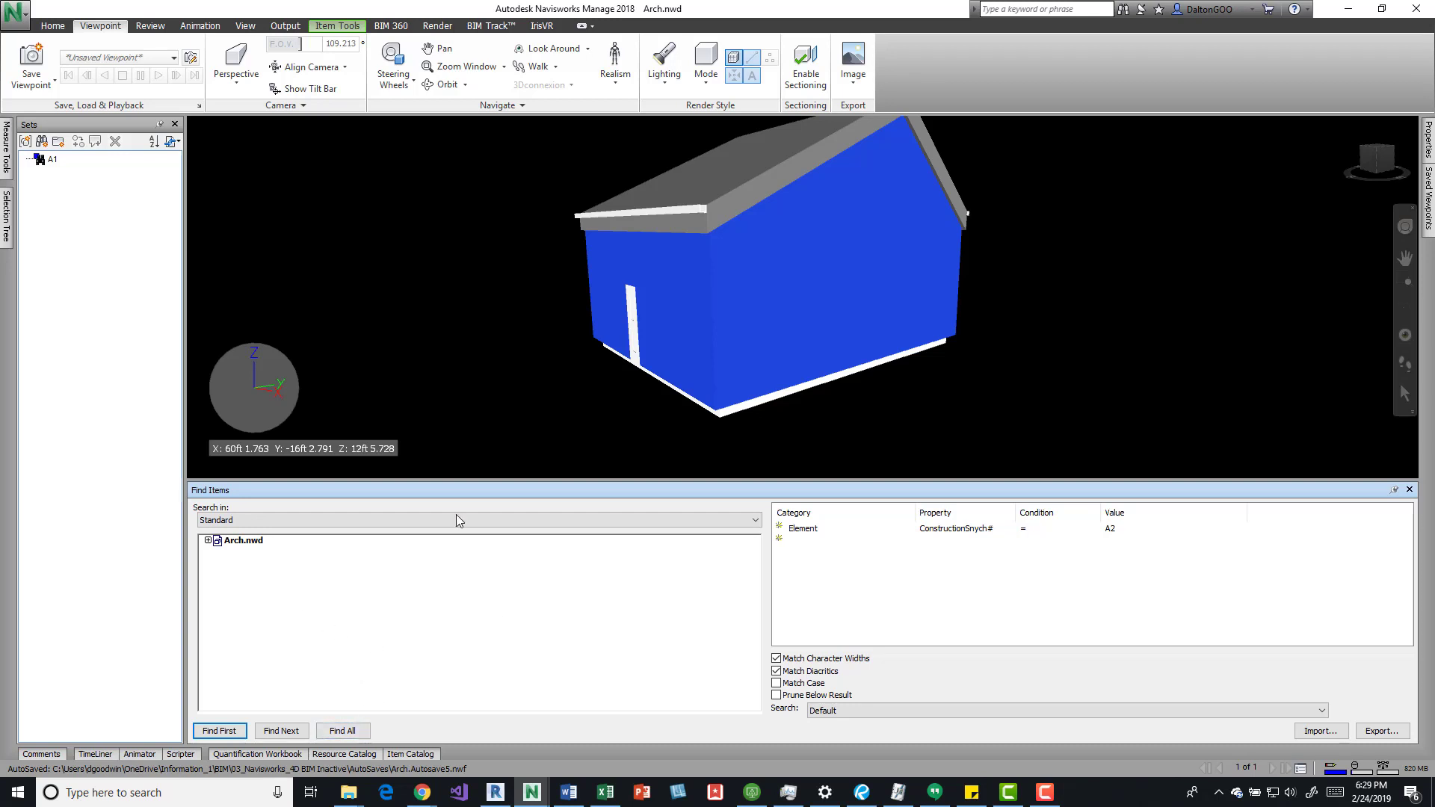
- Save the current search as a search set named A2
left_click(57, 216)
right_click(58, 215)
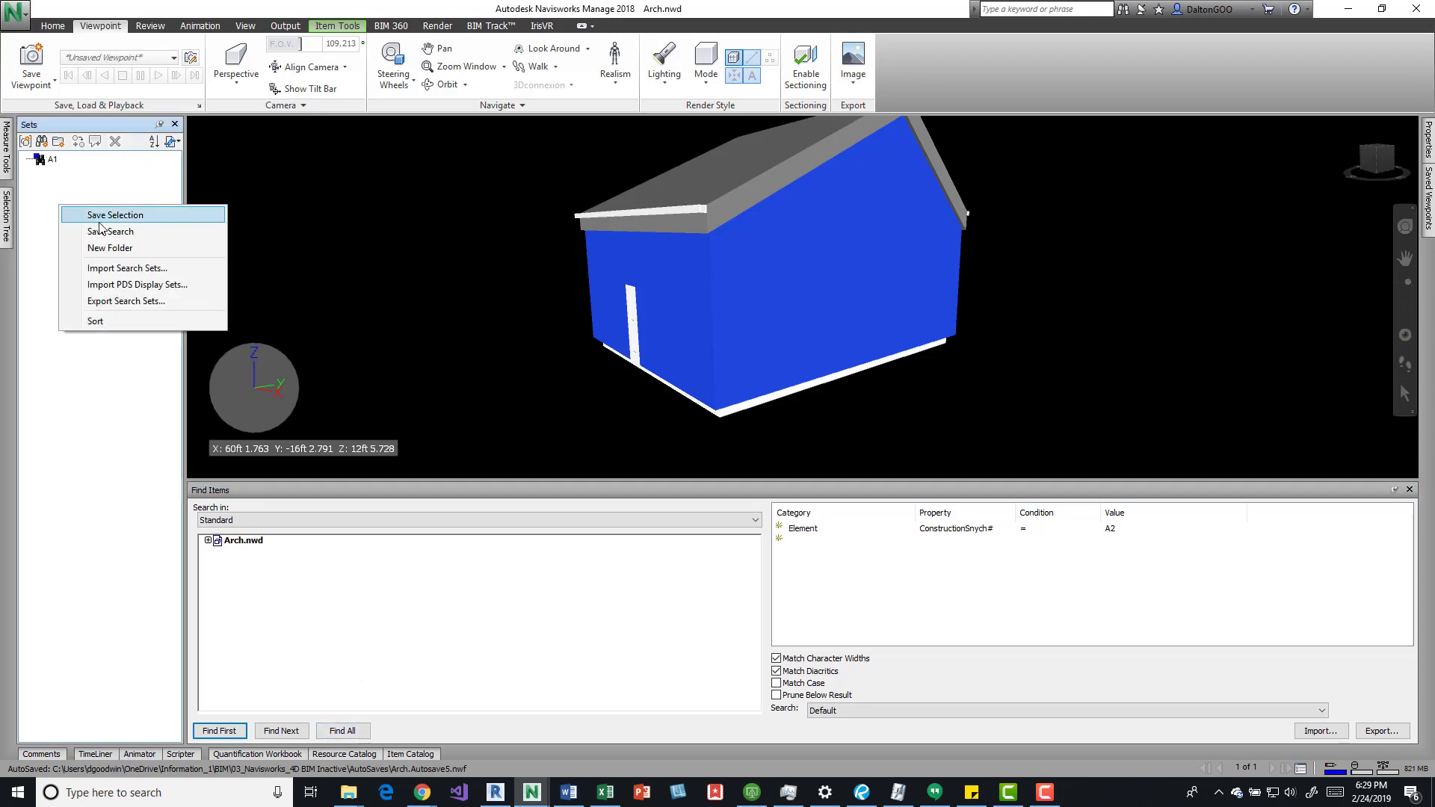
left_click(120, 232)
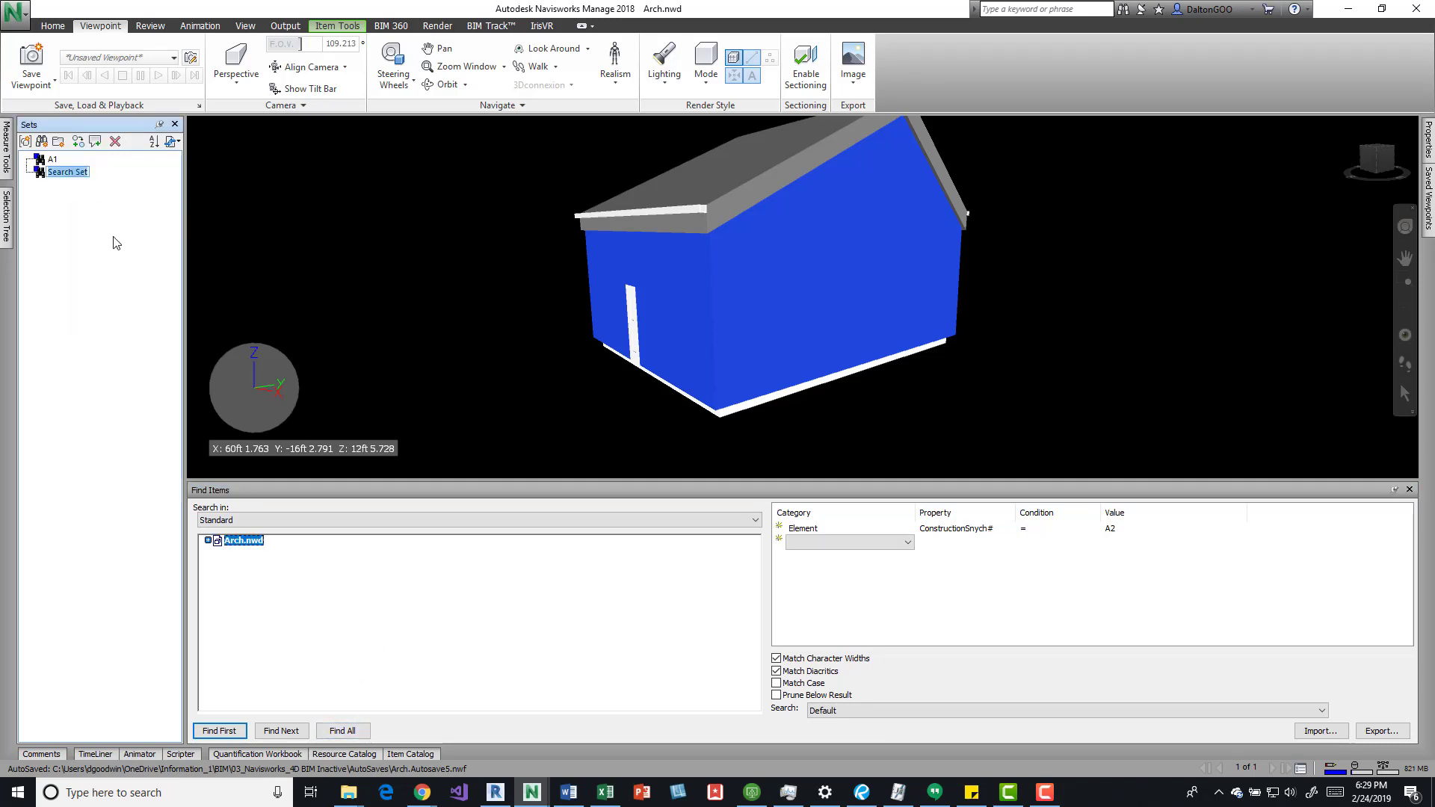
type("A2")
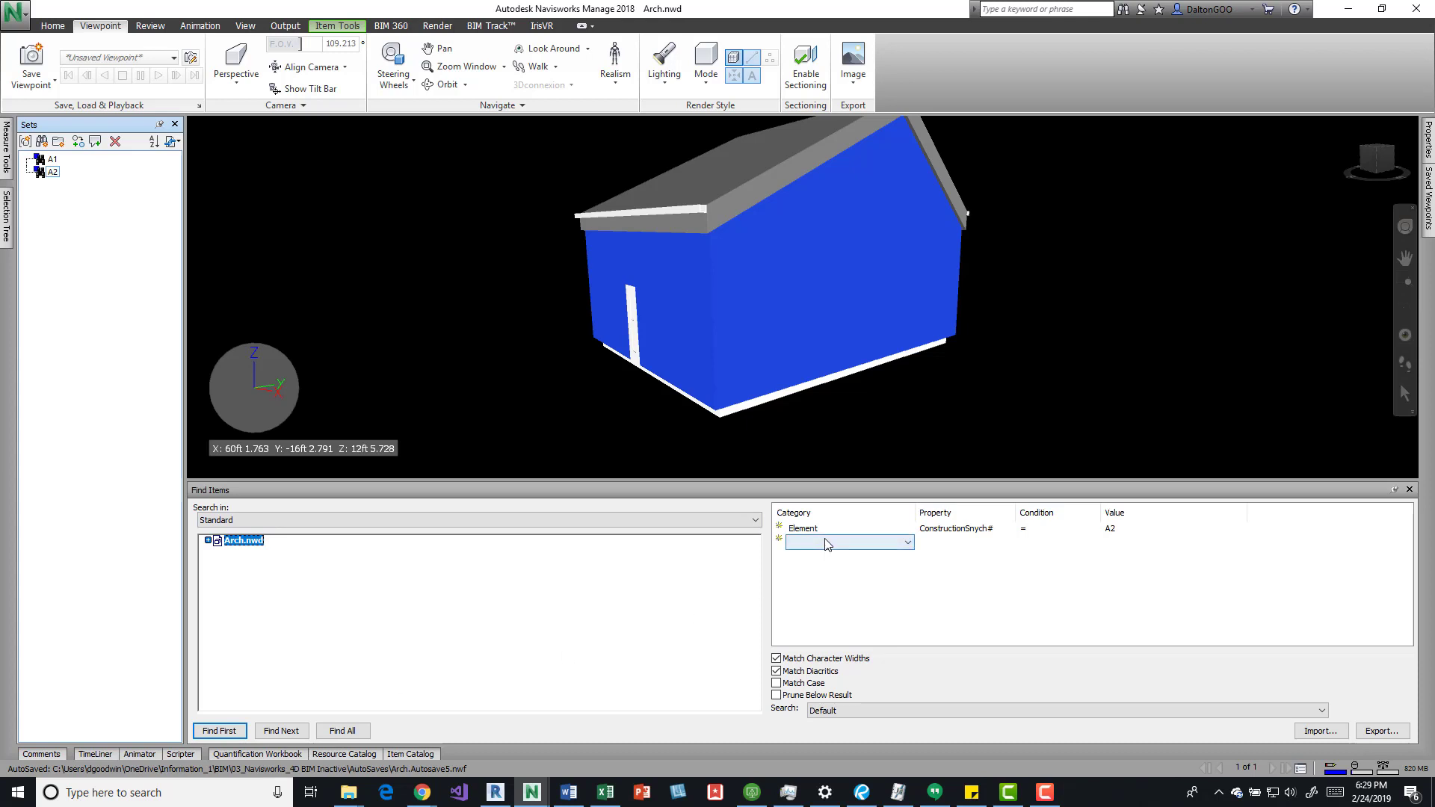
- Change the ConstructionSnych# search value to A3 and find all matching items
left_click(1121, 530)
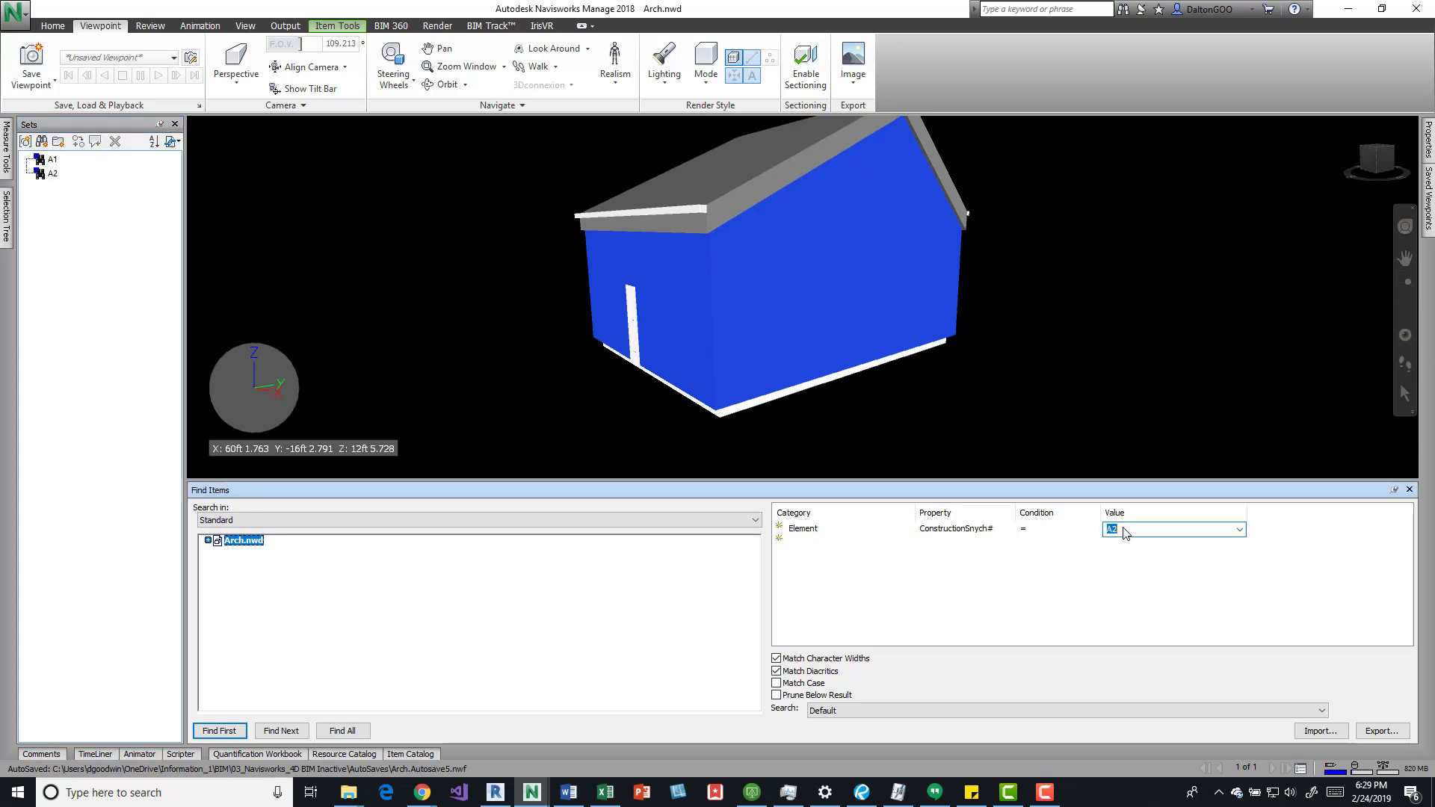
type("a3")
key("BackSpace")
key("BackSpace")
type("A3")
left_click(355, 737)
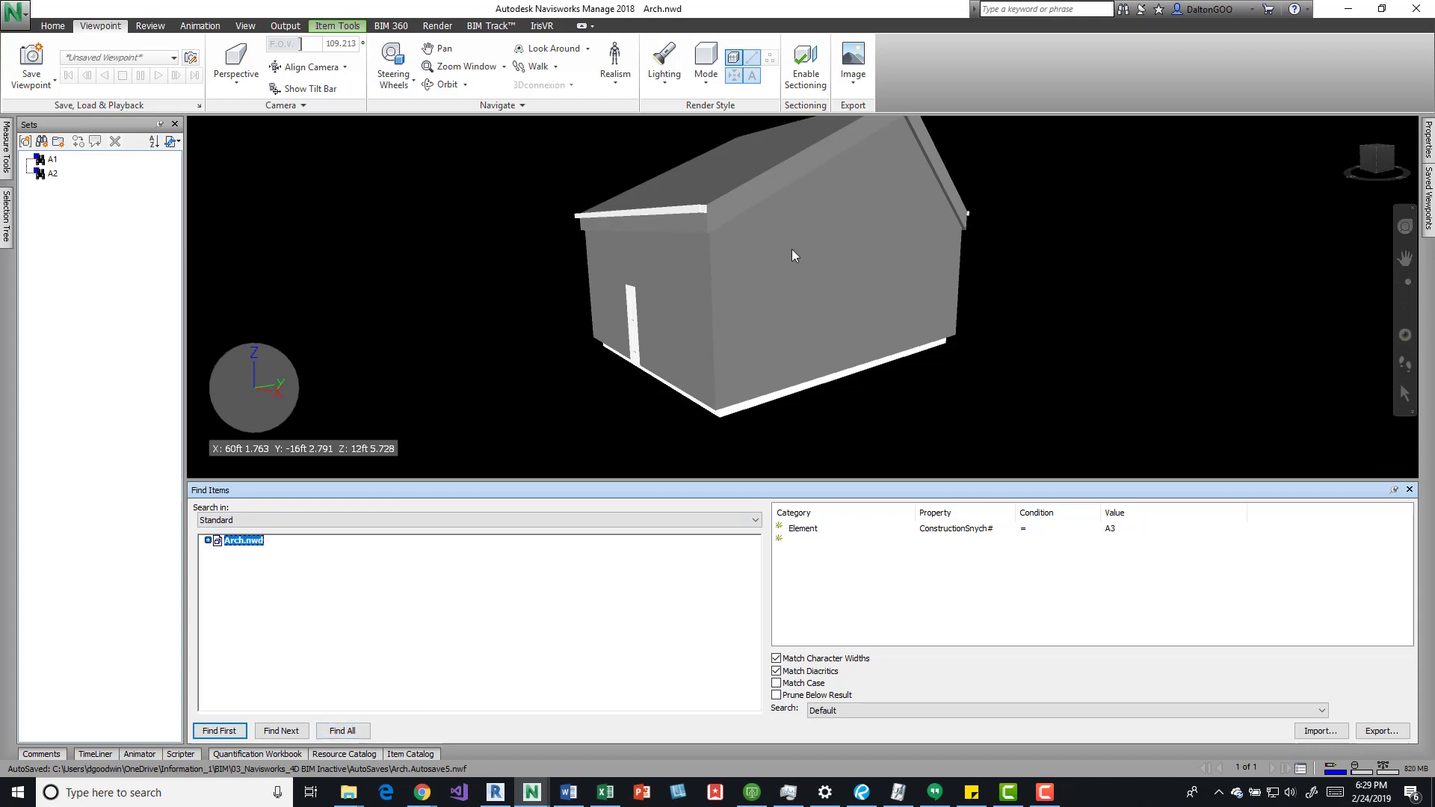
- Save the current search as a search set named A3
right_click(86, 229)
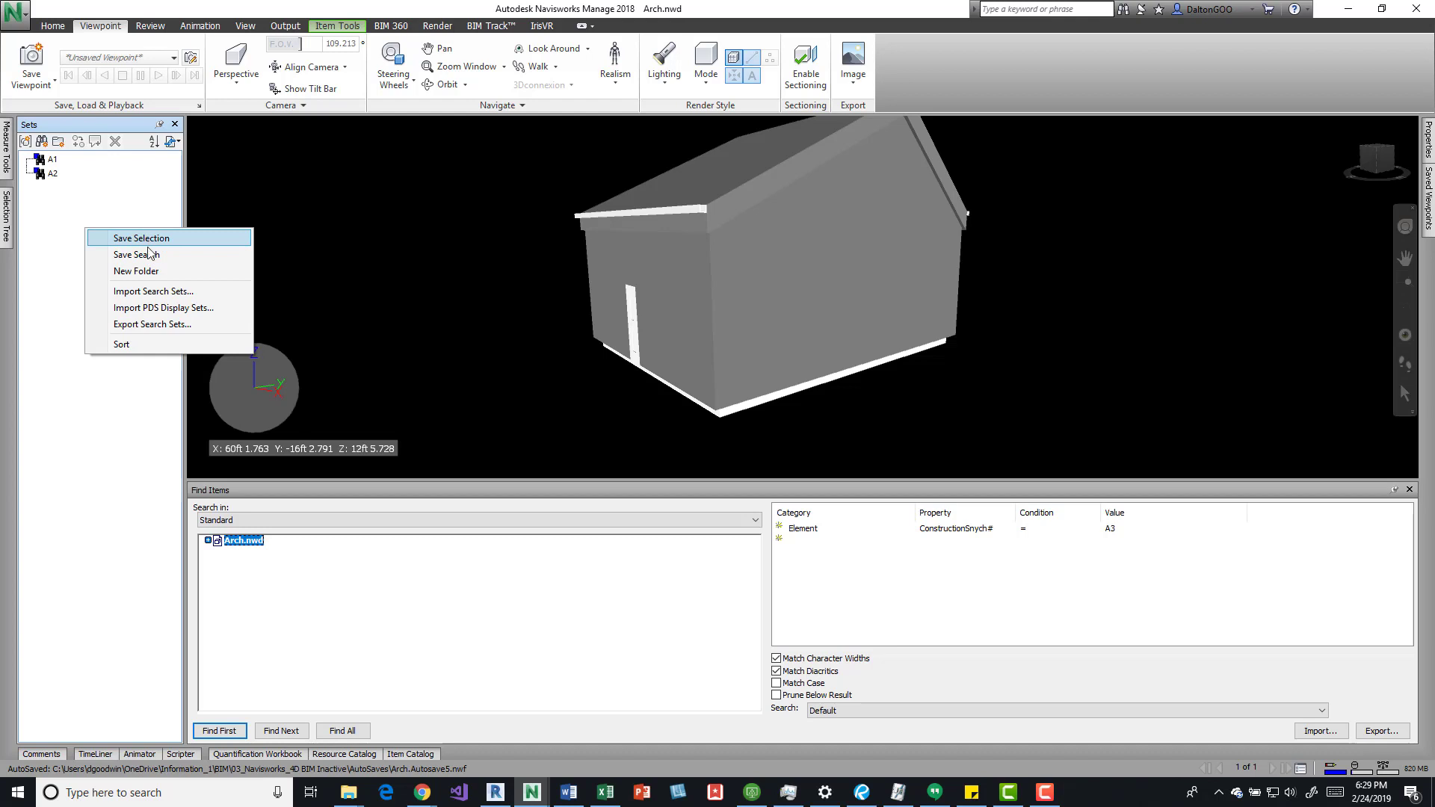
left_click(148, 254)
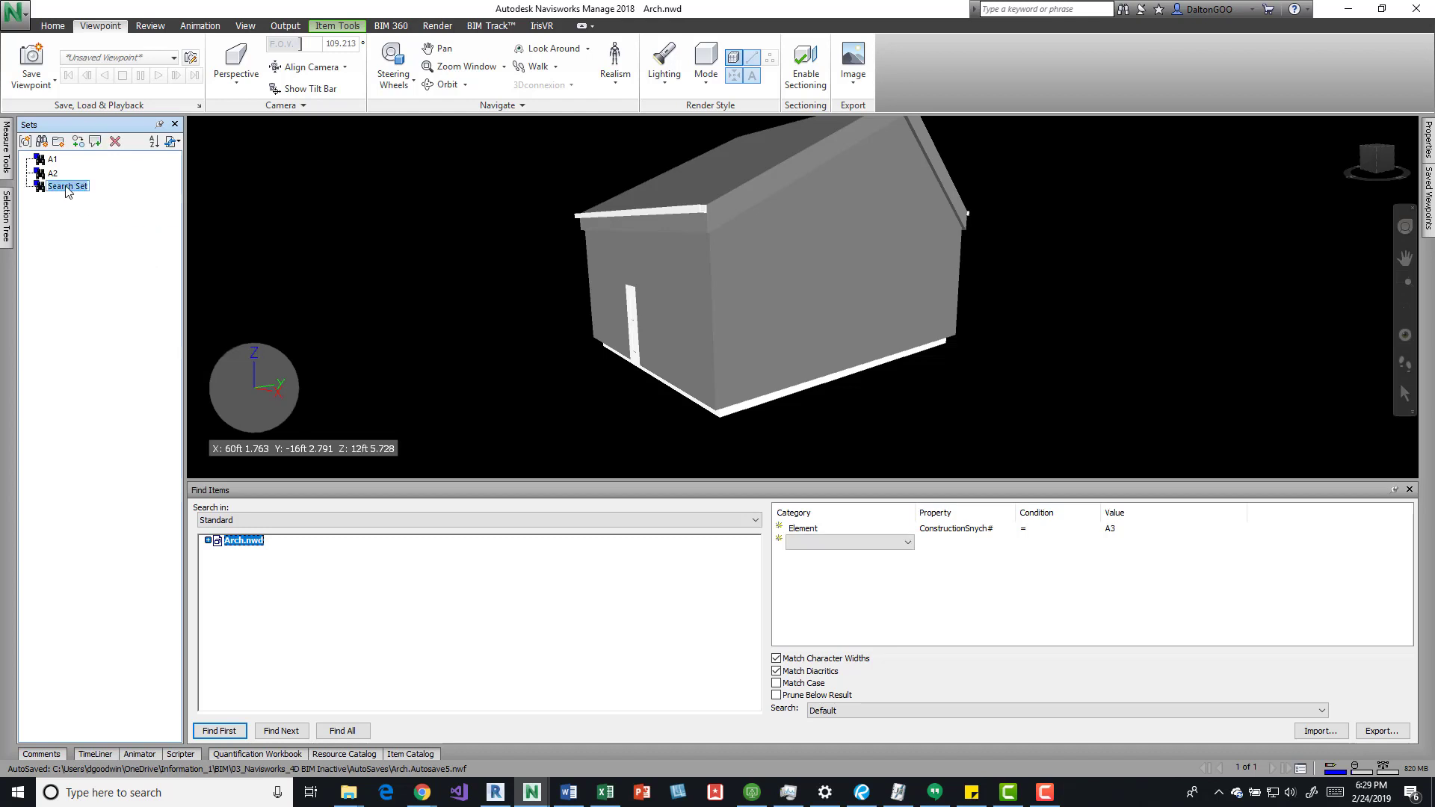
type("A3")
- Find all items with ConstructionSnych# equal to A4 and save the search as a set named A4
left_click(1131, 529)
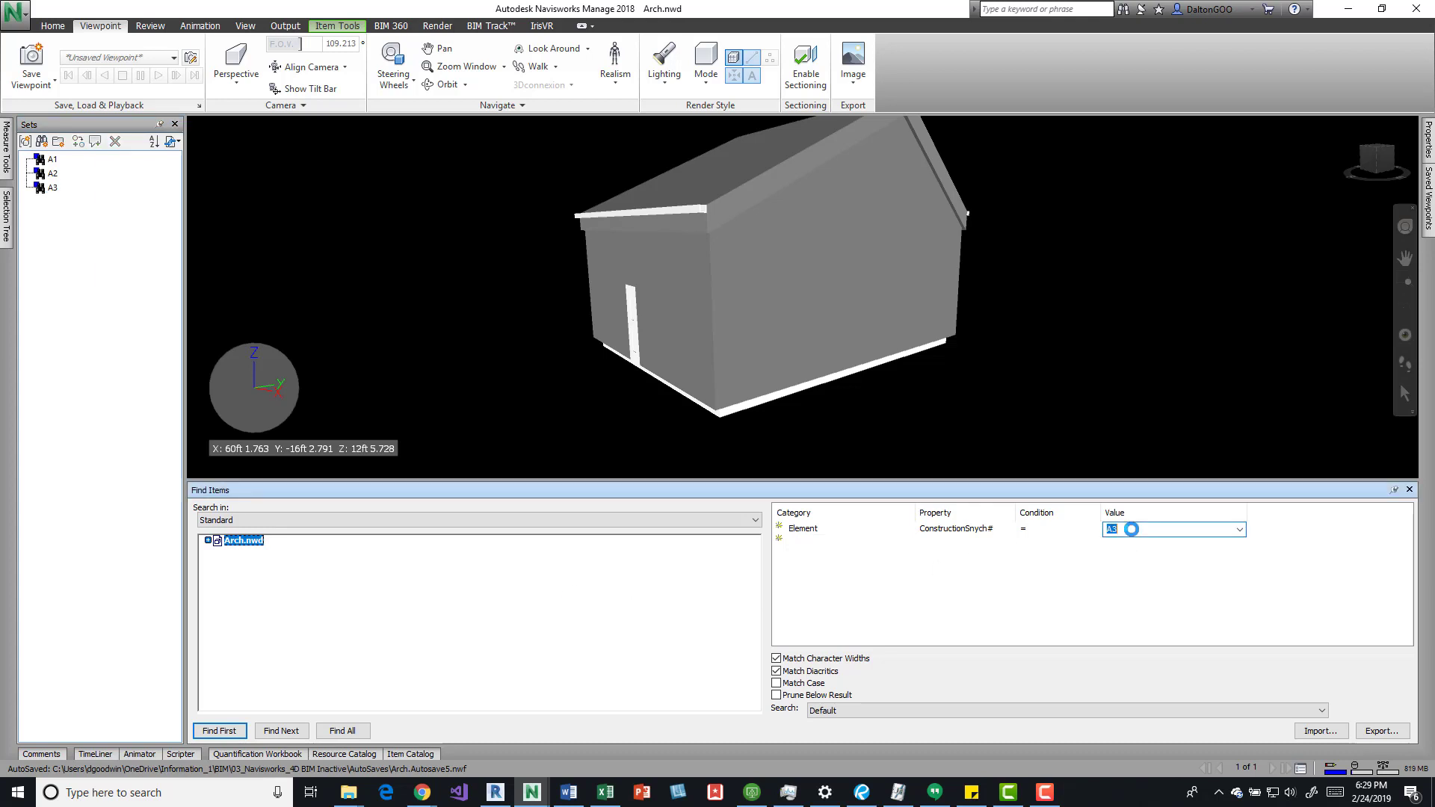
type("A4")
left_click(340, 733)
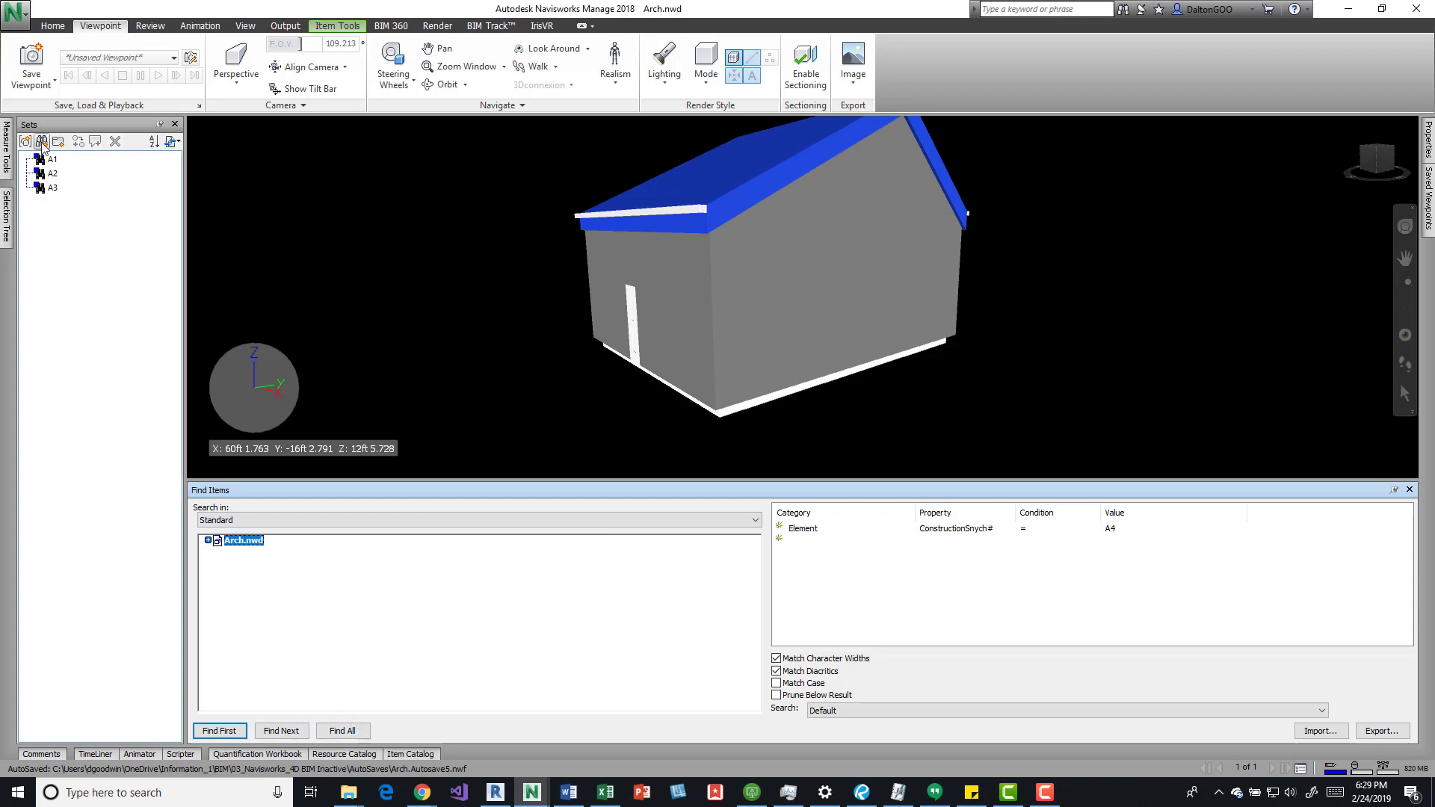
left_click(42, 142)
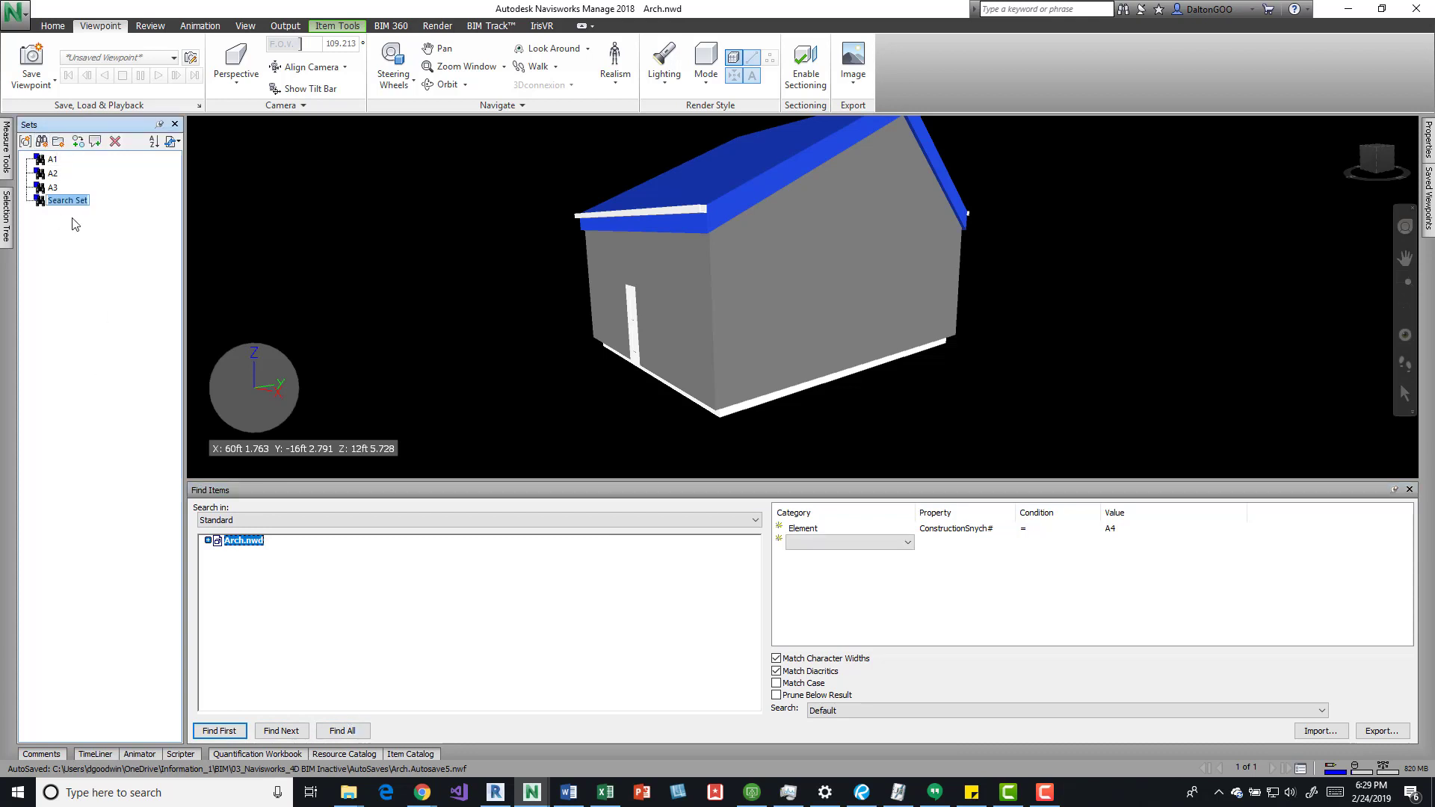
type("A4")
key("Return")
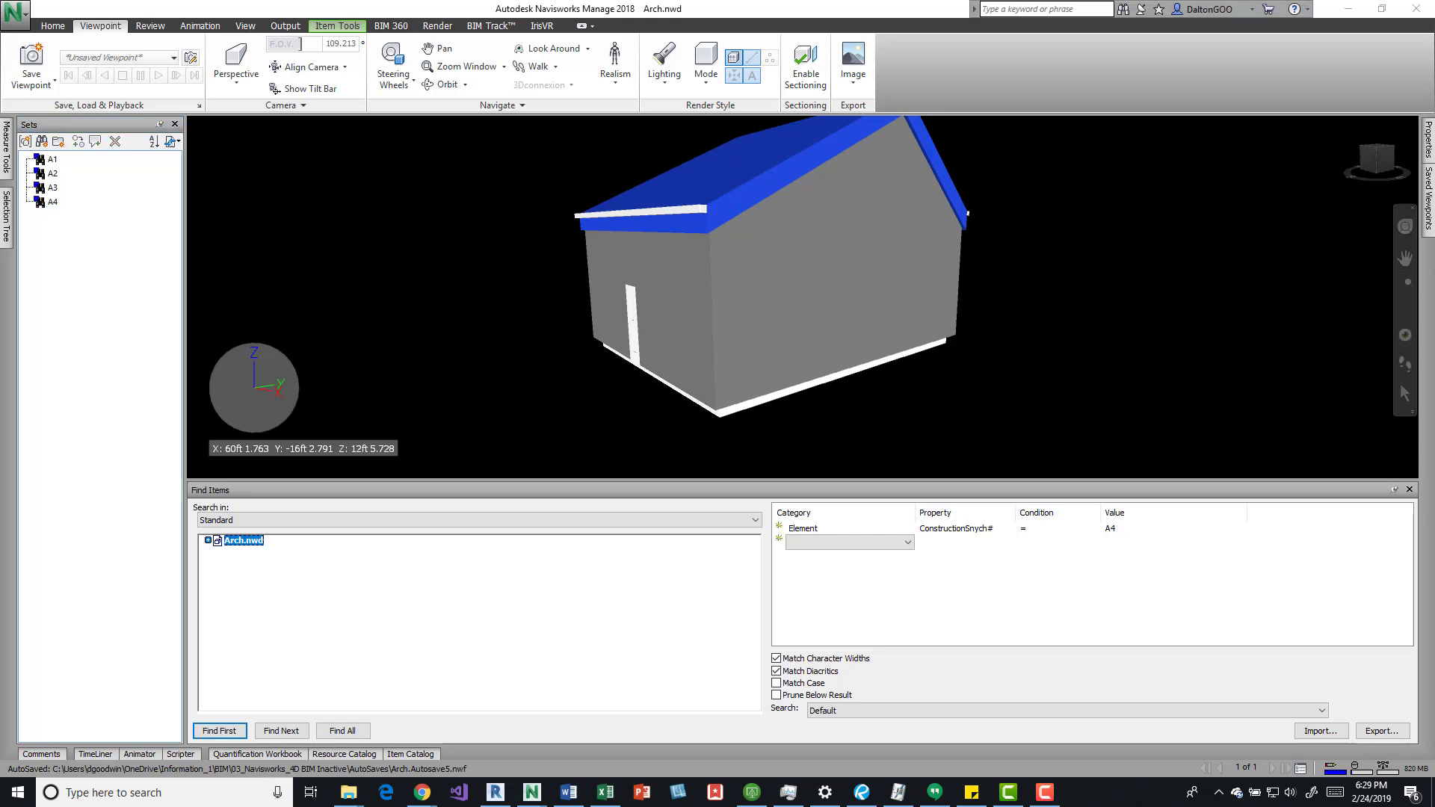
- Find all items with ConstructionSnych# equal to A5 and save the search as a set named A5
left_click(1129, 532)
type("A5")
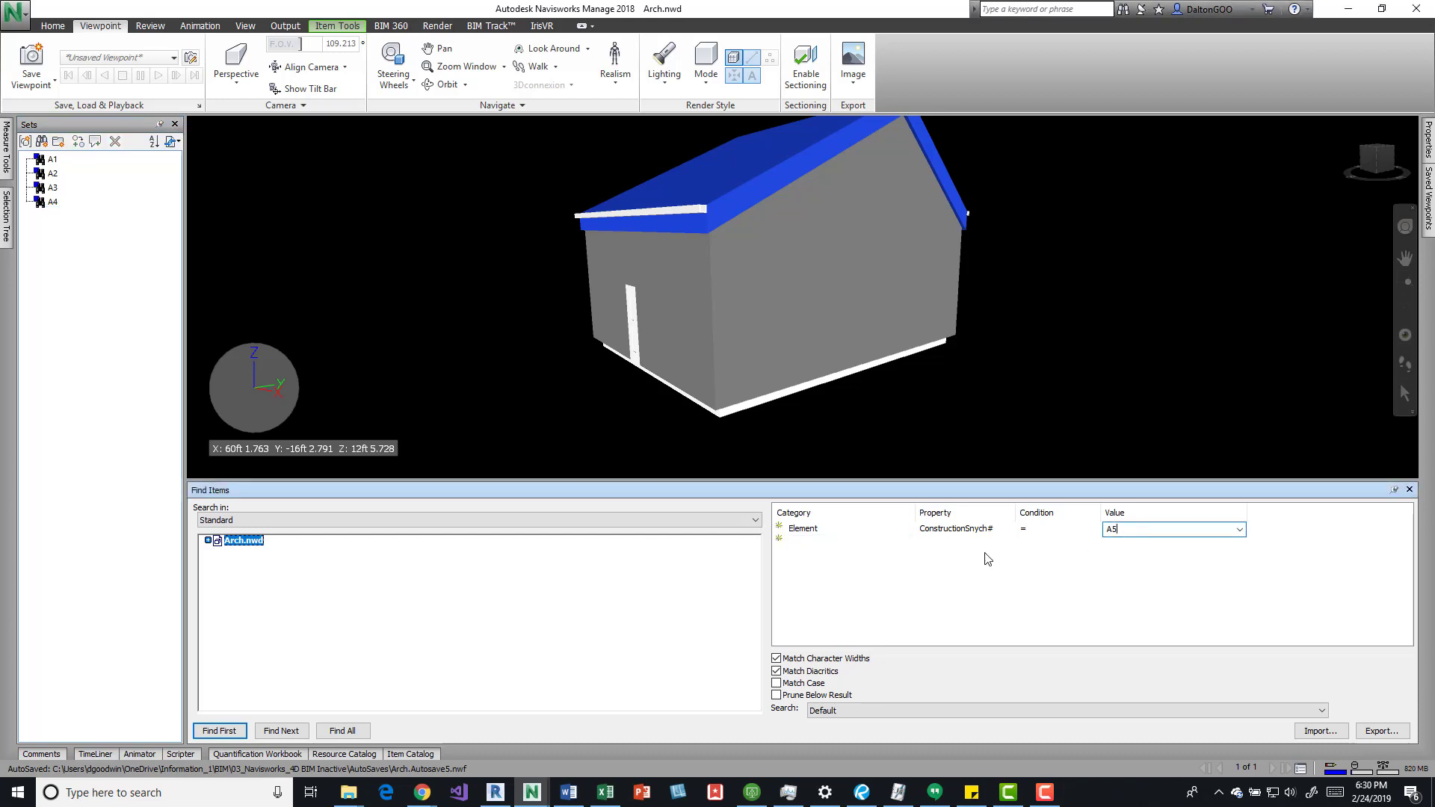
left_click(416, 601)
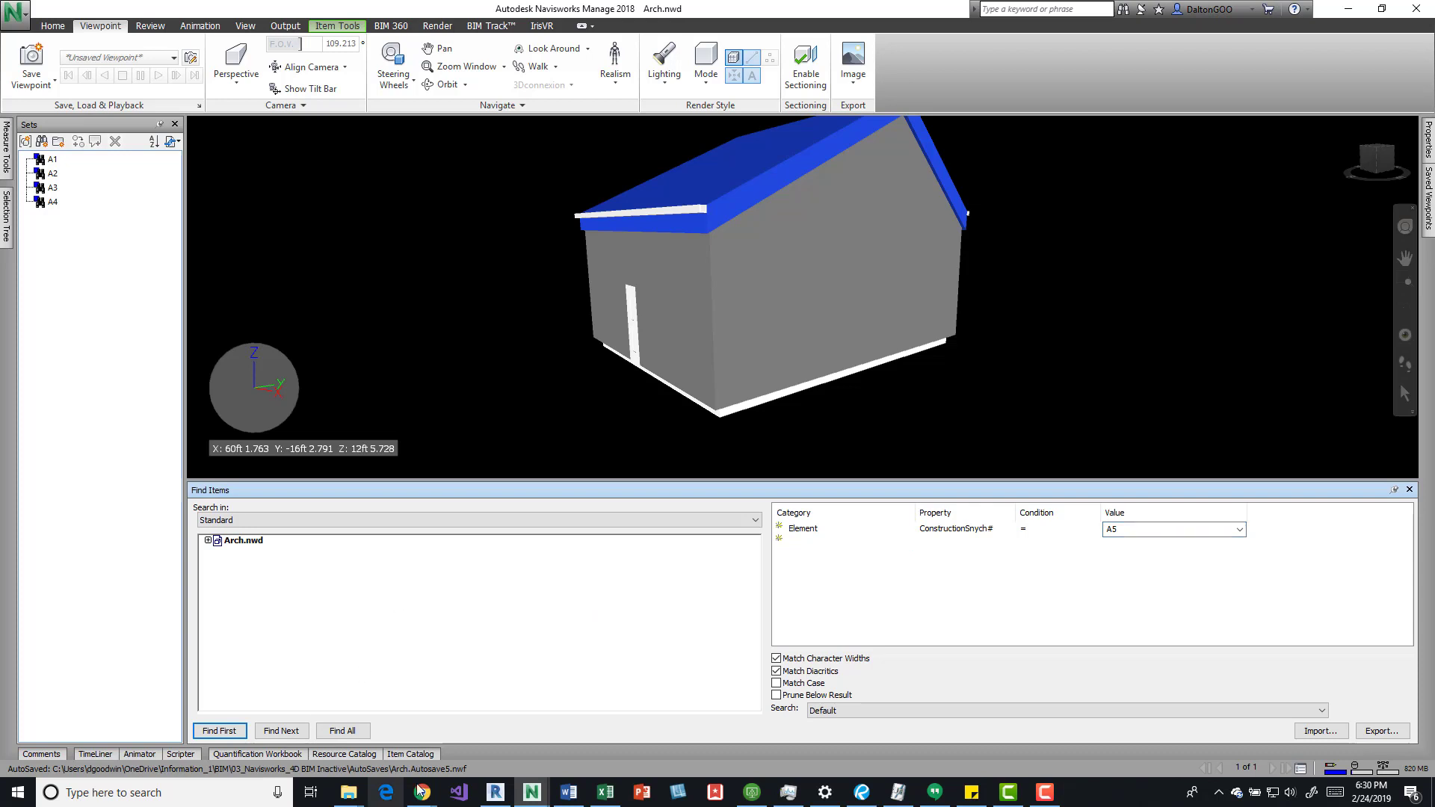
left_click(349, 730)
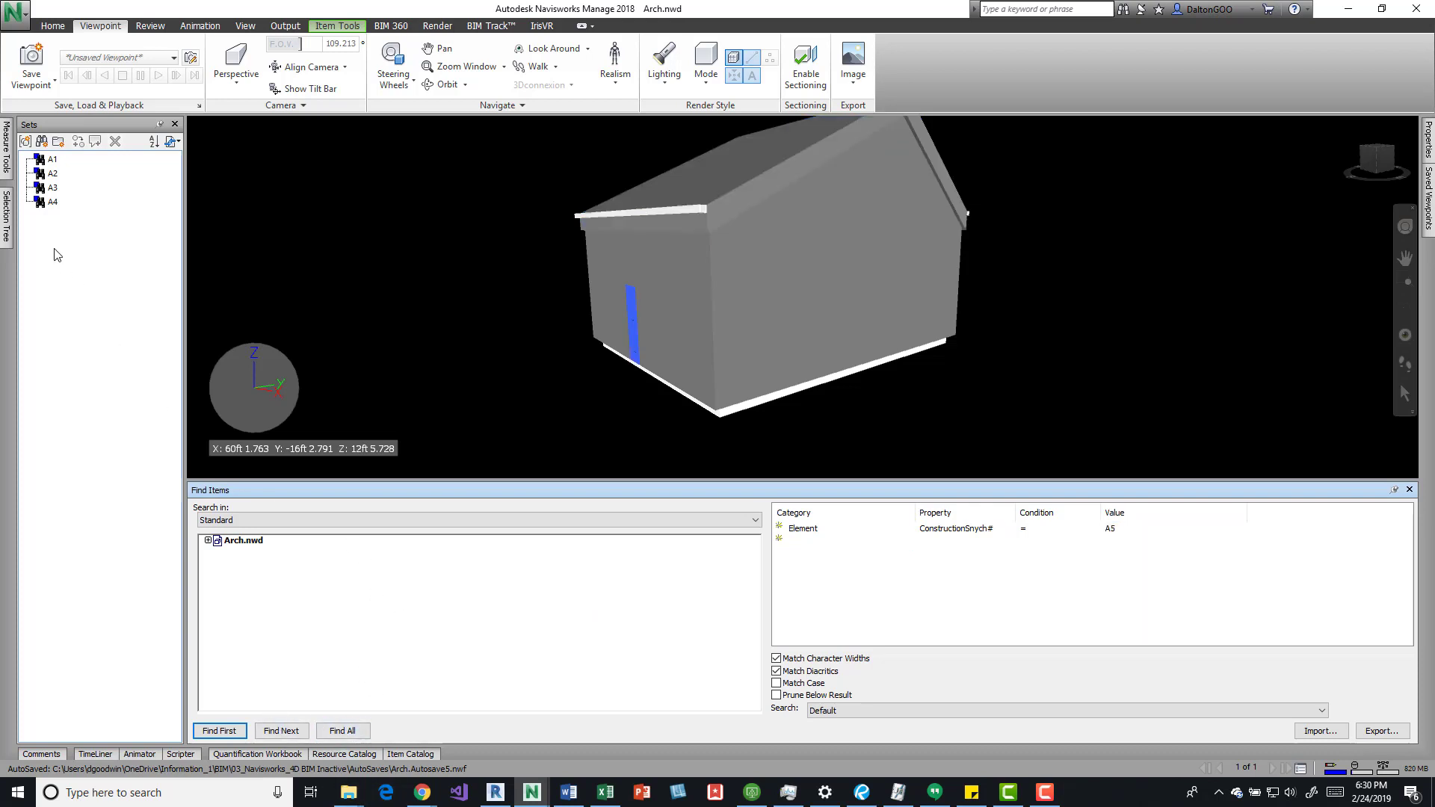
right_click(48, 228)
left_click(94, 254)
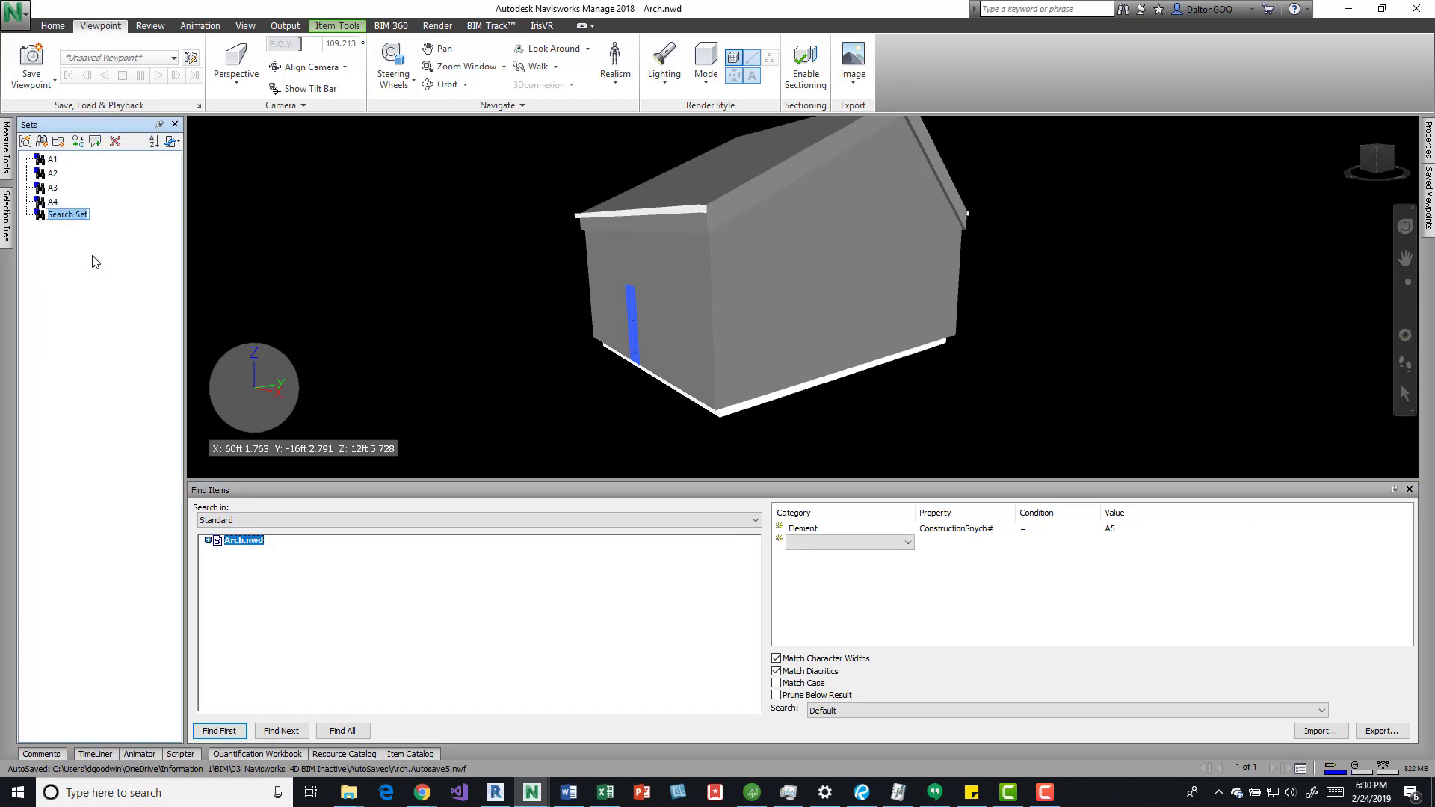
type("A5")
middle_click_drag(602, 326, 856, 348, "shift")
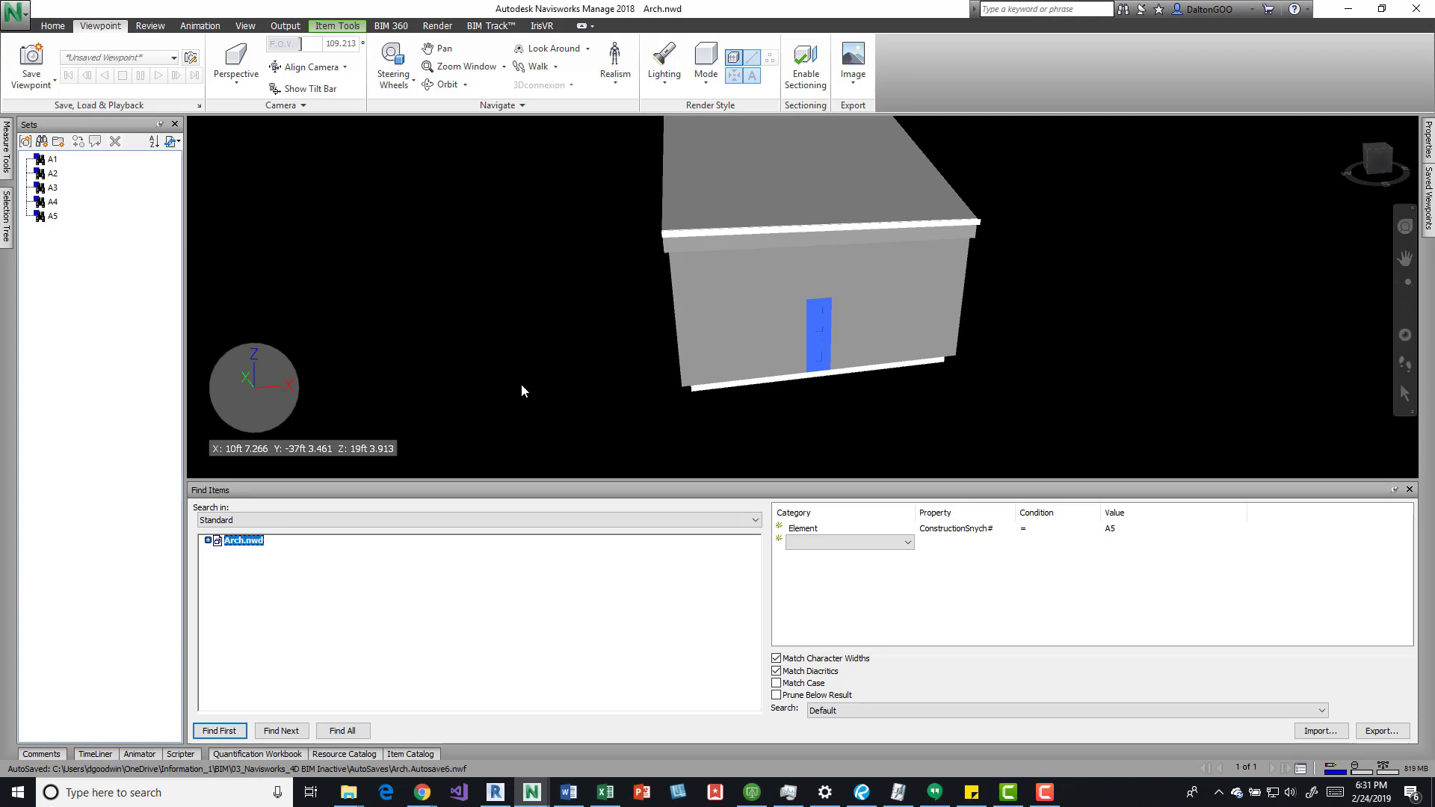
middle_click_drag(722, 323, 360, 290, "shift")
middle_click_drag(705, 311, 444, 224, "shift")
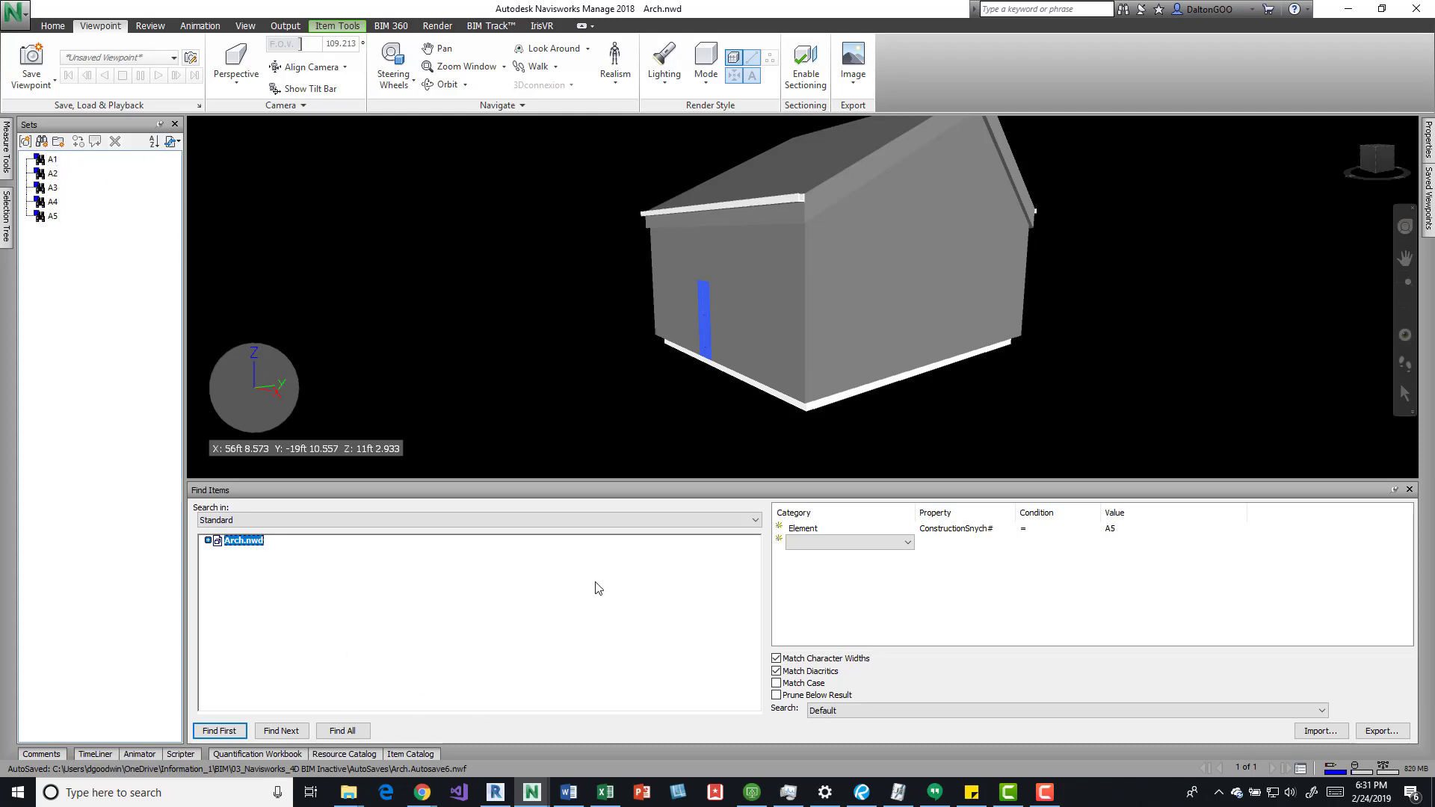
- Add a CSV Import data source in TimeLiner using SimpleTimeLinerExampleSchedule.csv from the Desktop
left_click(101, 755)
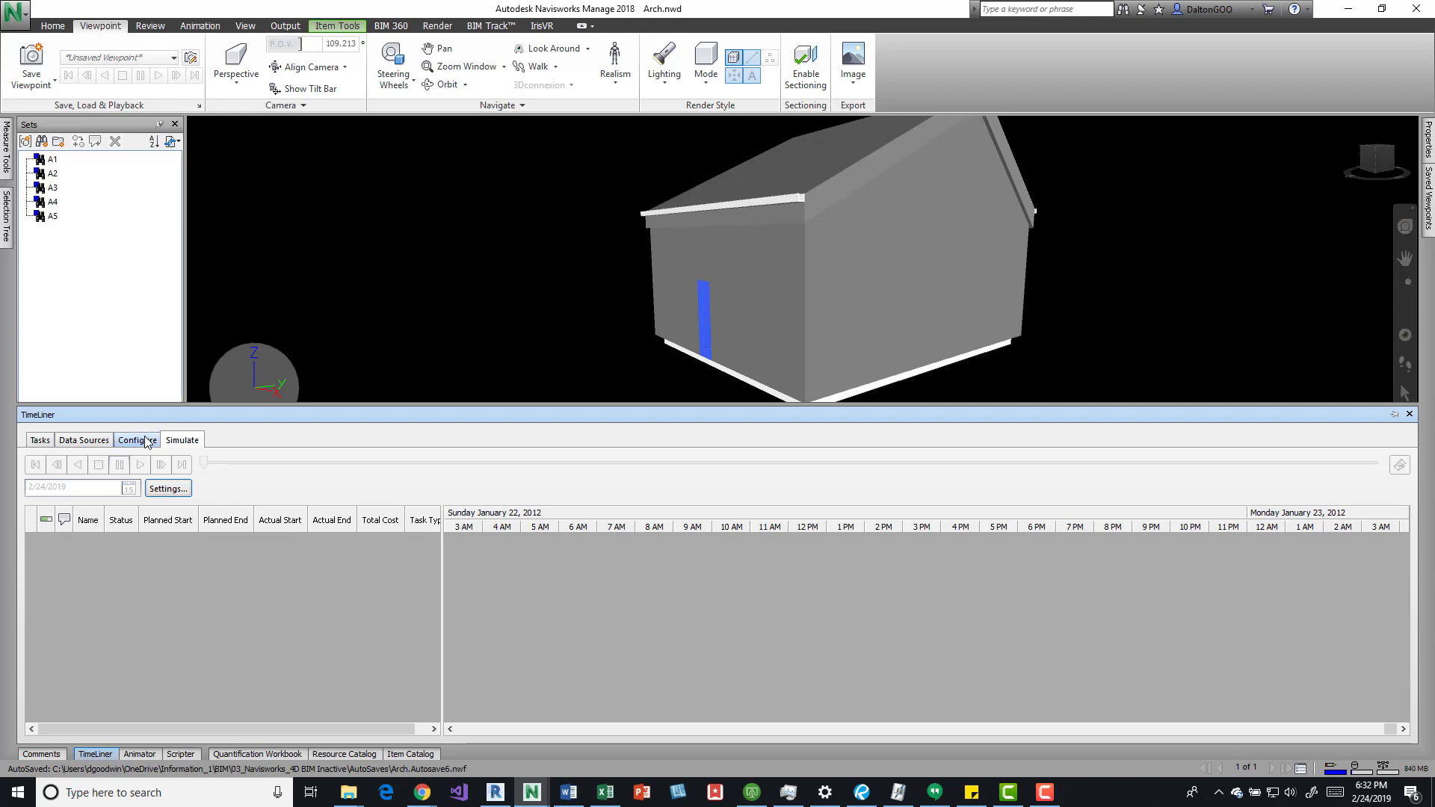
left_click(52, 444)
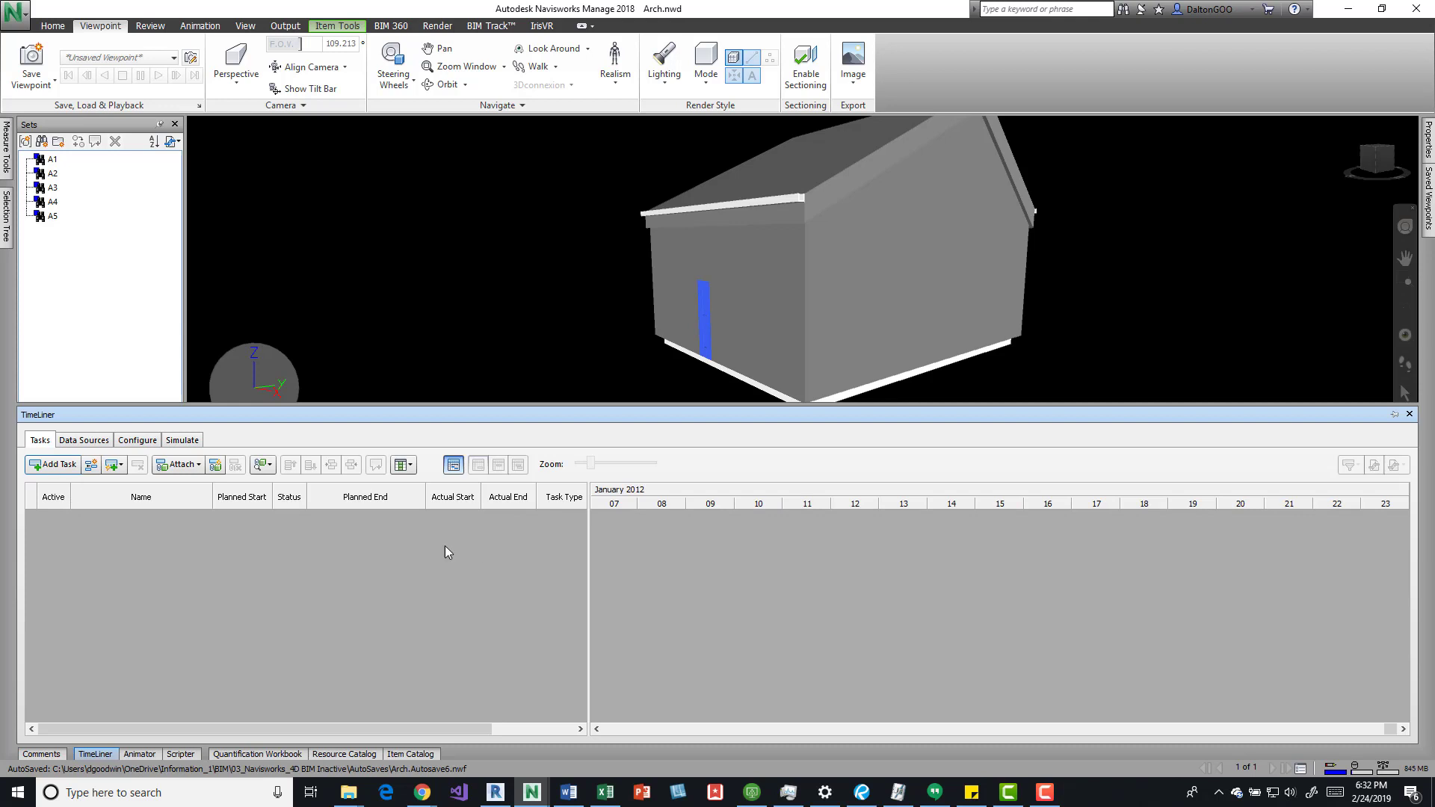
left_click(84, 441)
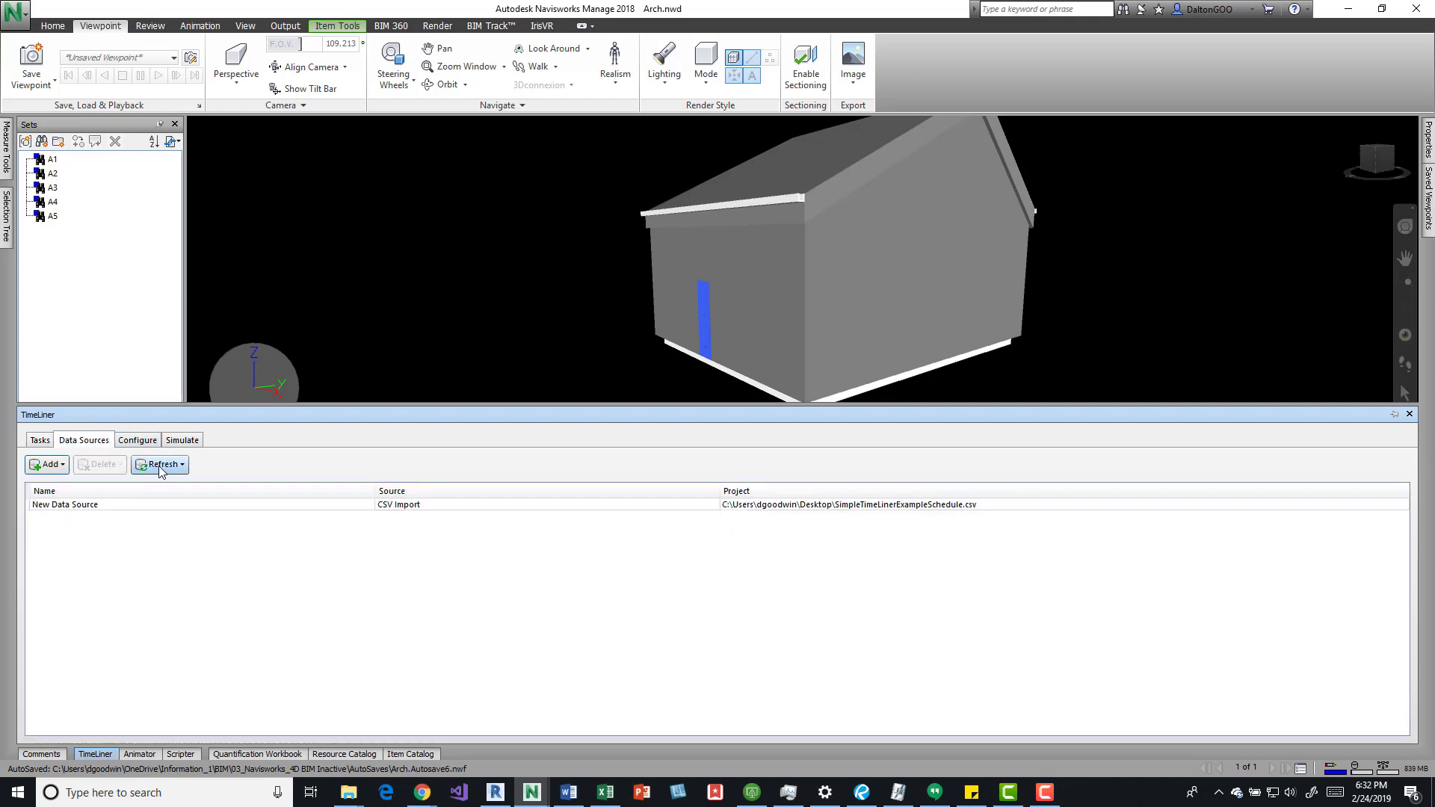
left_click(47, 464)
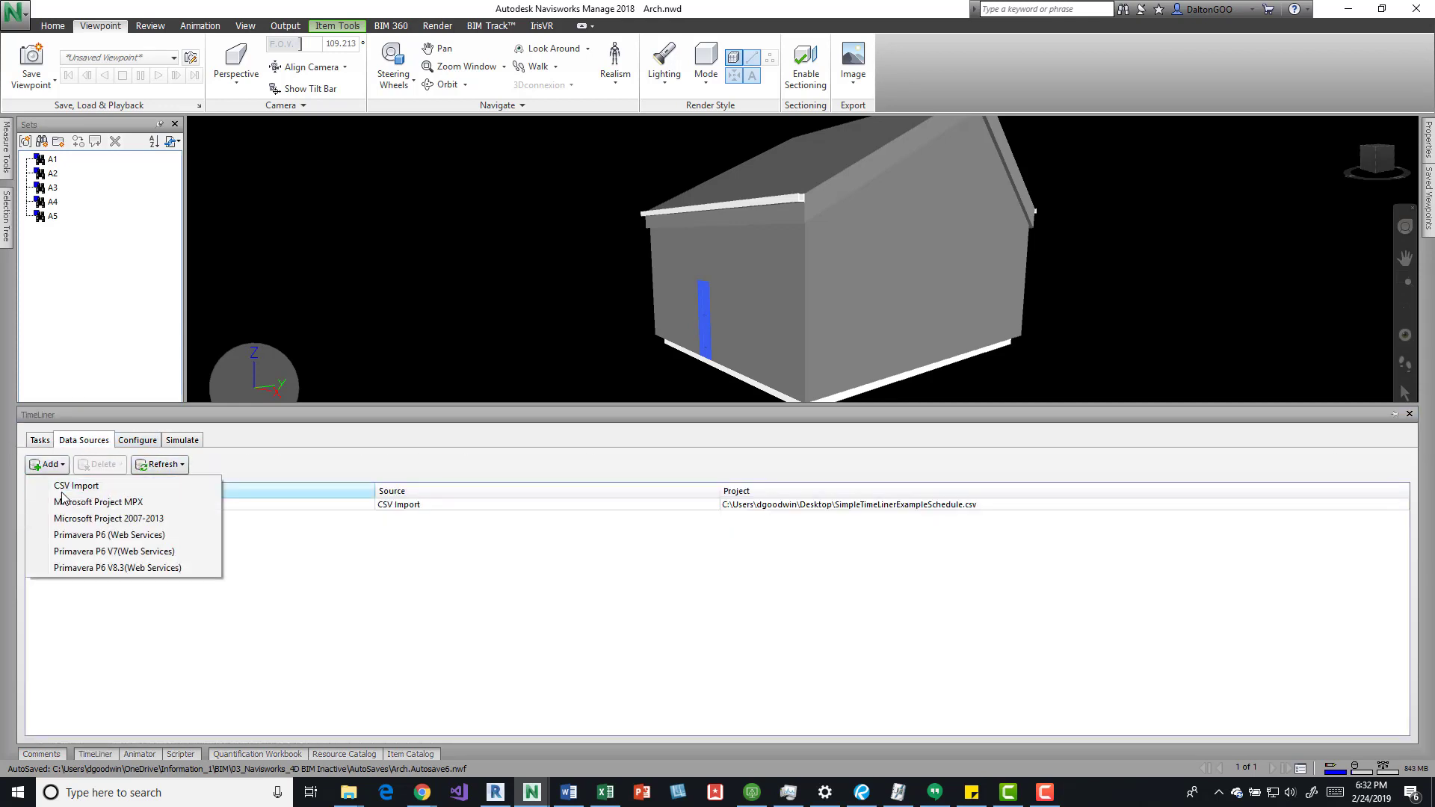
left_click(63, 490)
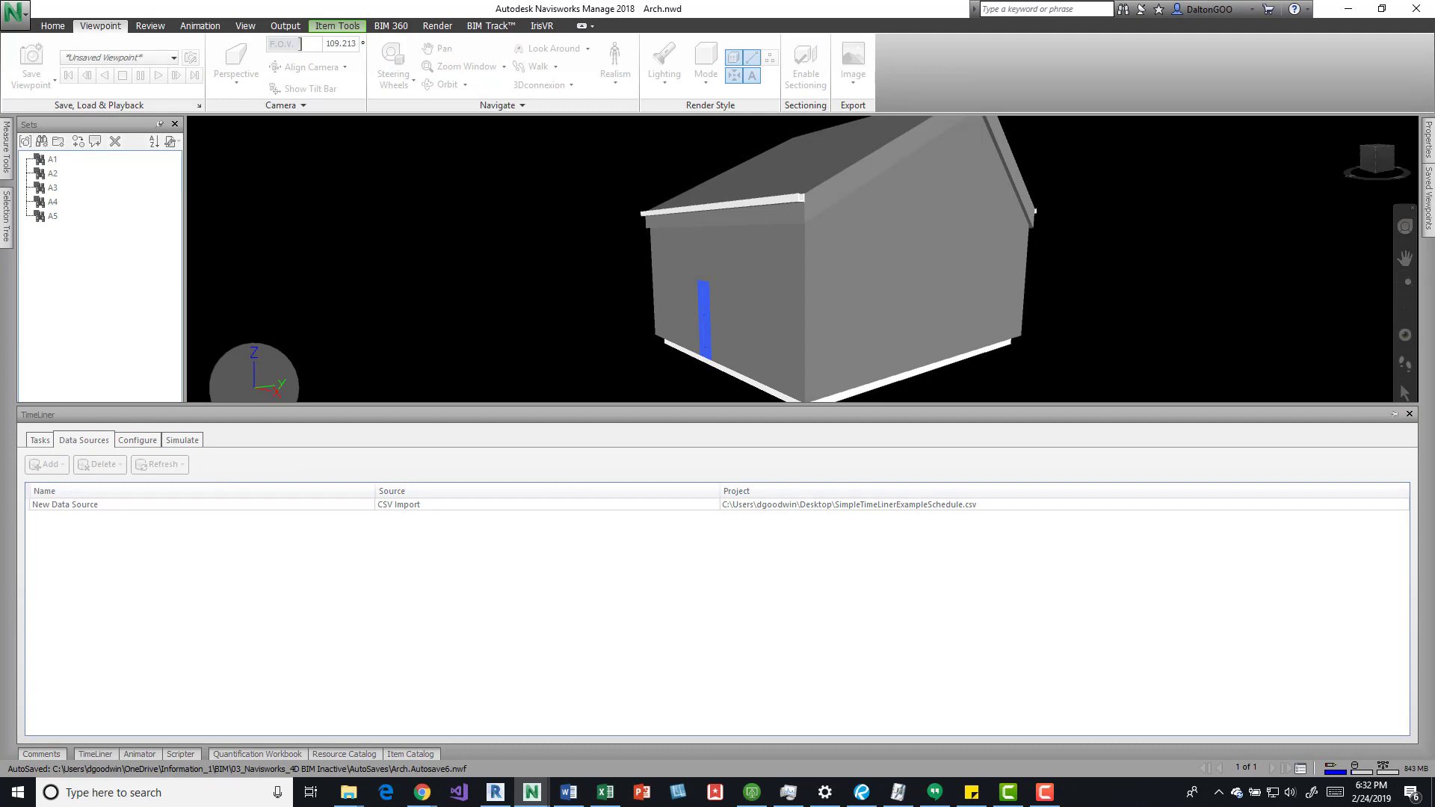
left_click_drag(205, 189, 678, 189)
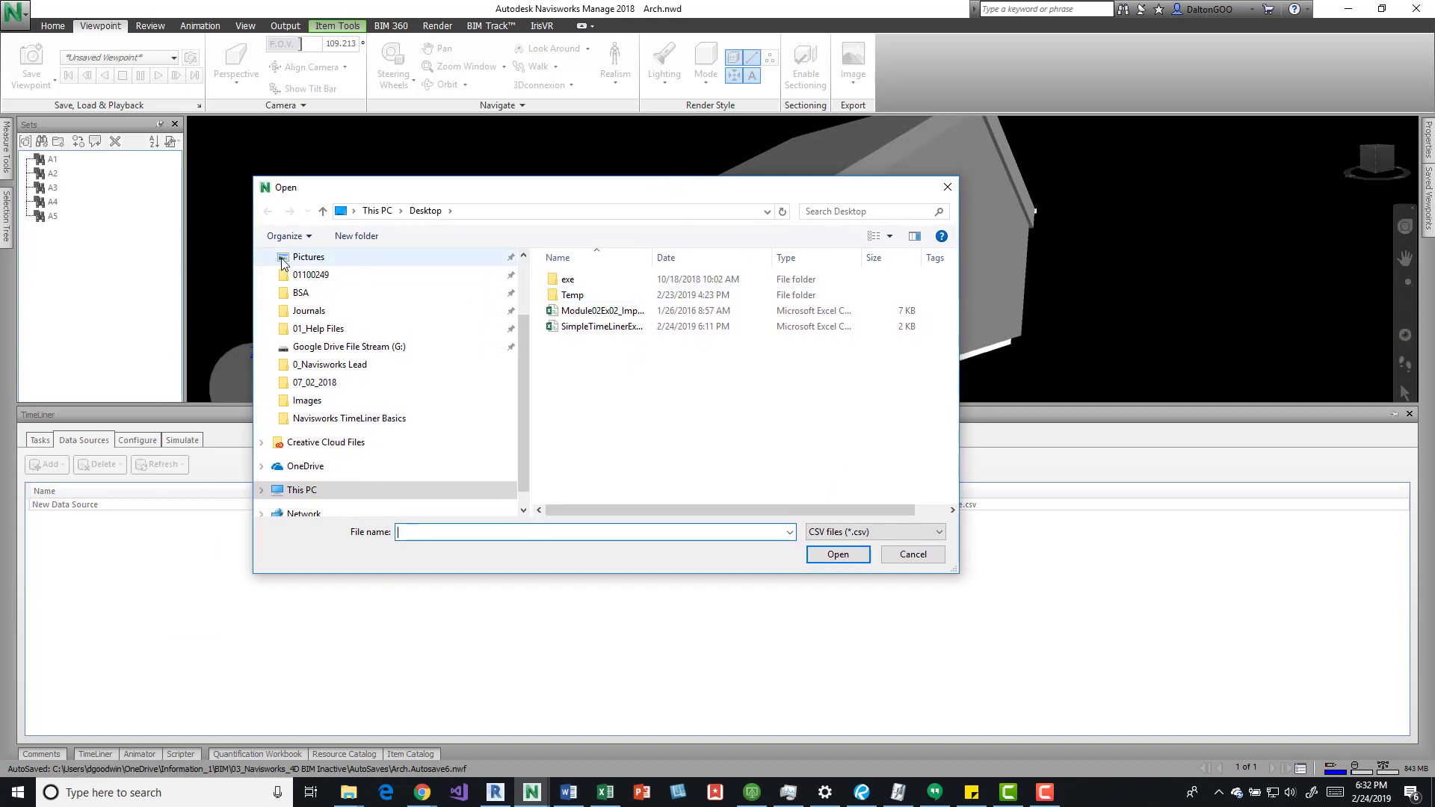
scroll(430, 312, "up", 3)
left_click(261, 268)
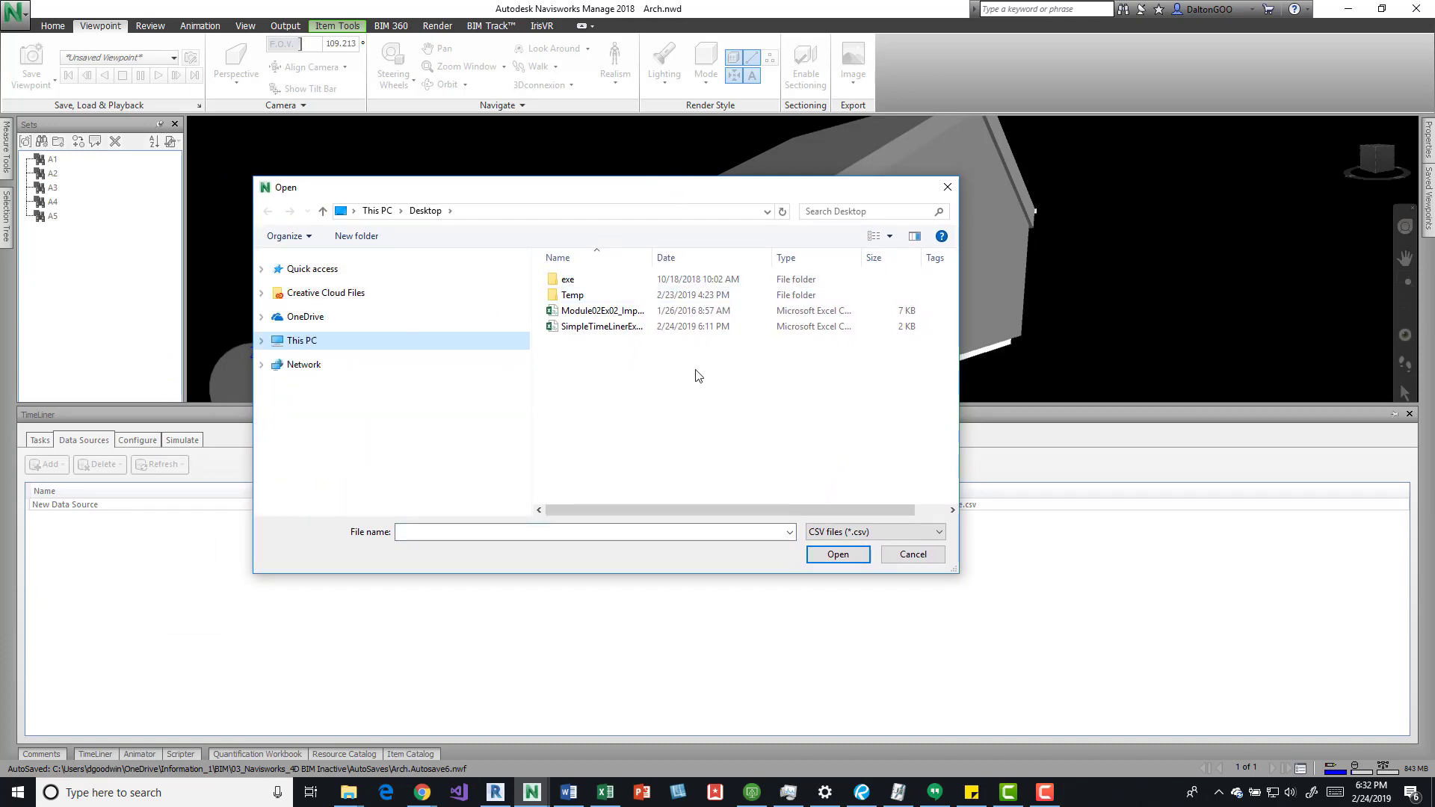
left_click(625, 329)
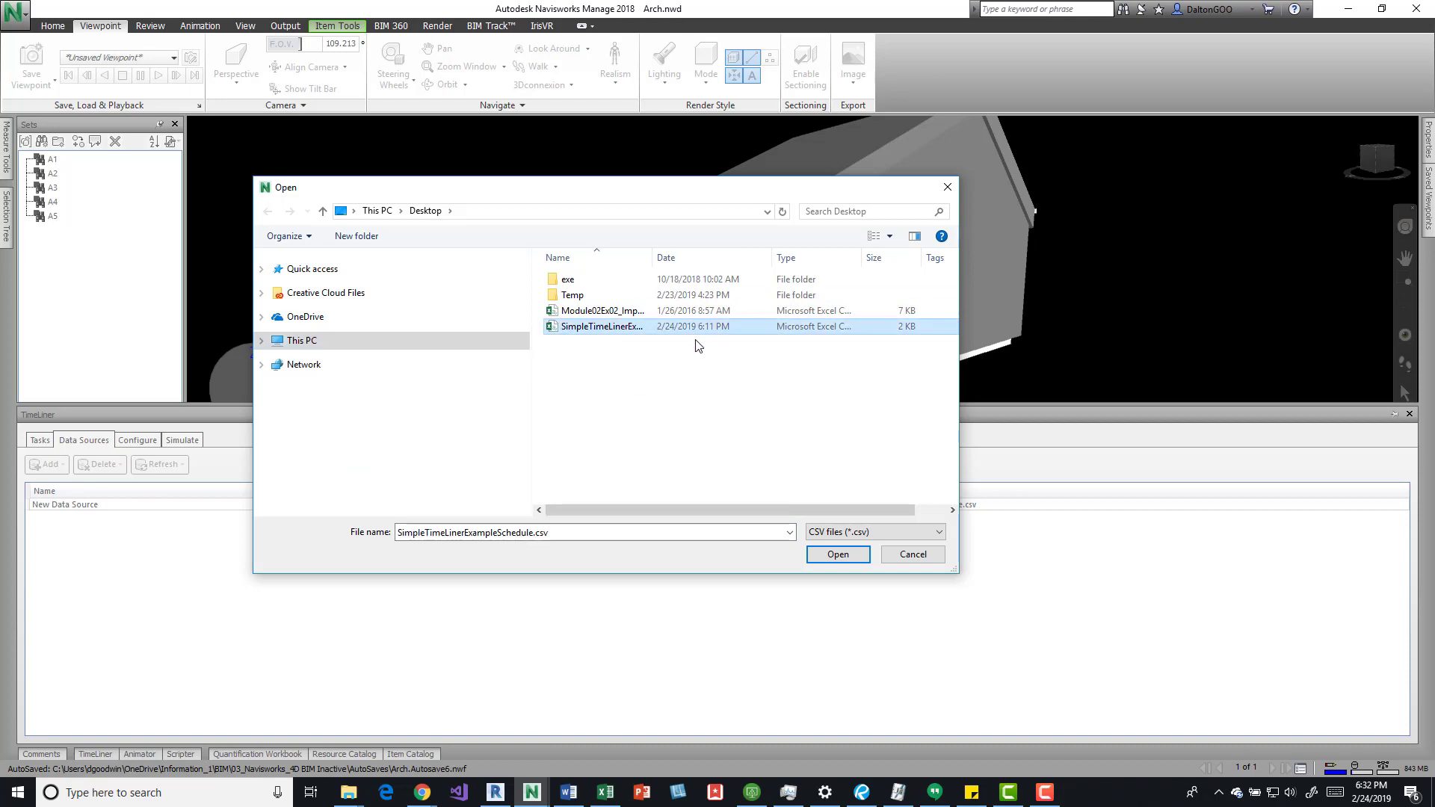
left_click(838, 555)
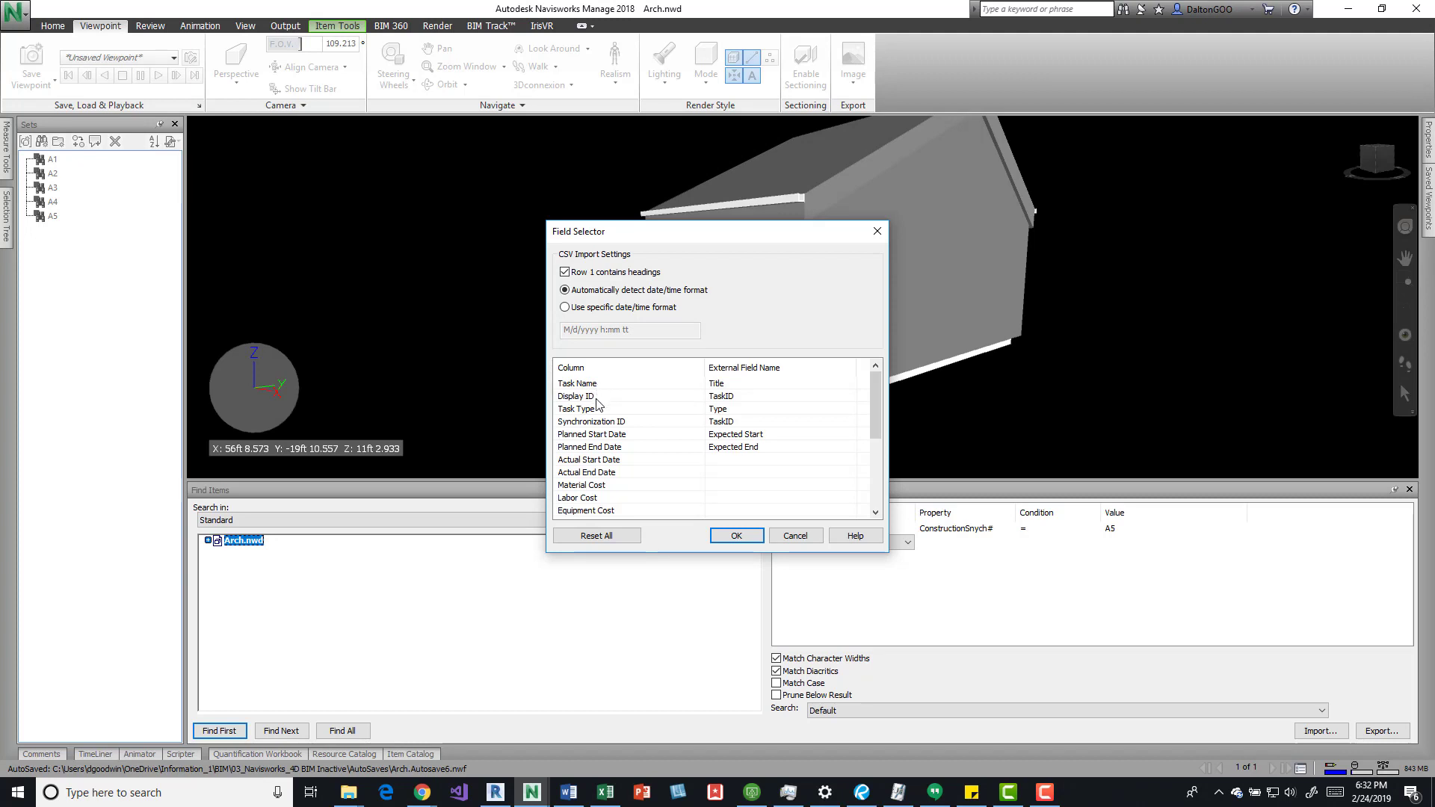
- Switch to the SimpleTimeLinerExampleSchedule.csv workbook in Excel and clear columns Q to U, End 3 through Max End
scroll(602, 403, "down", 4)
scroll(596, 430, "up", 5)
left_click(605, 792)
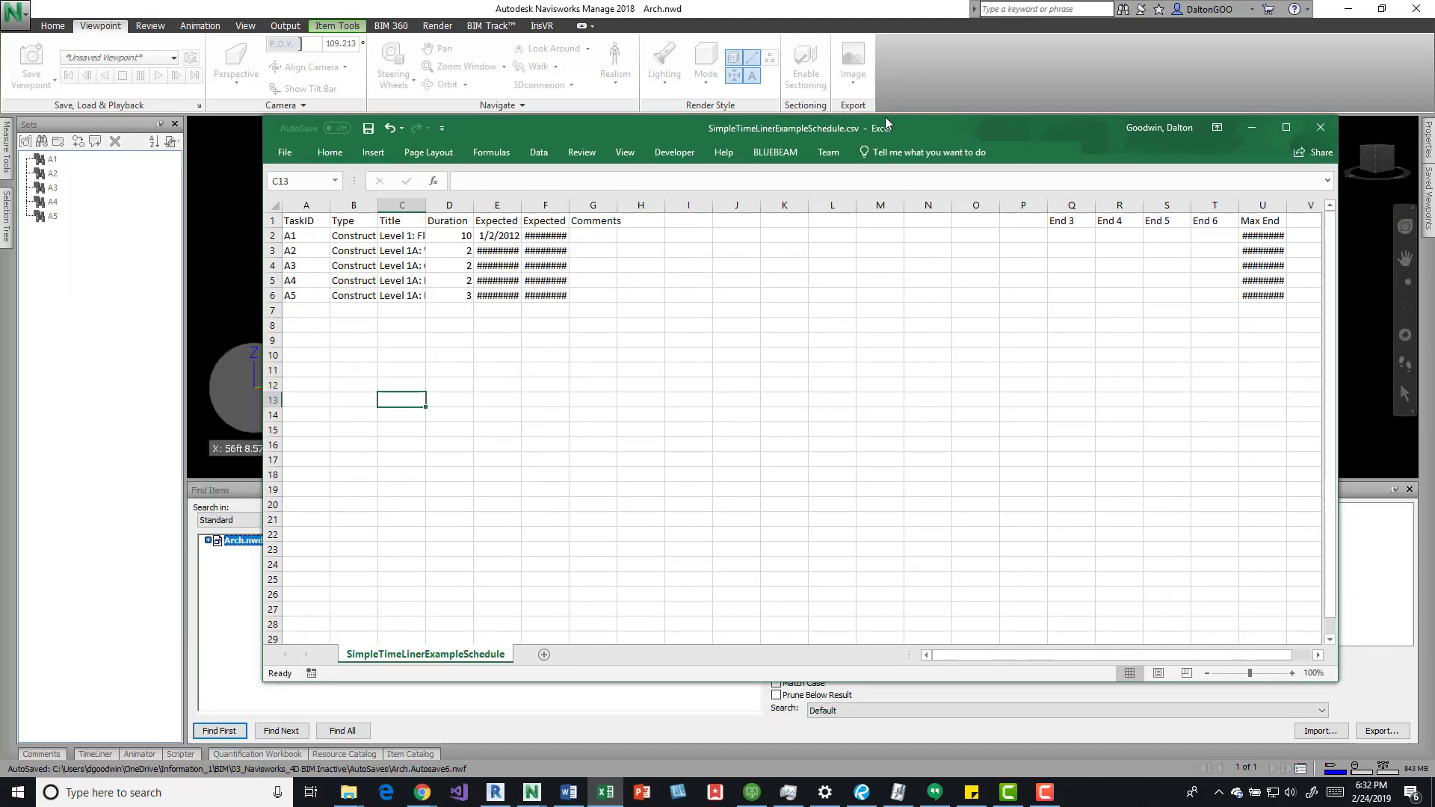
left_click(1072, 206)
key("shift+Right")
key("shift+Right")
key("shift+Right")
key("shift+Right")
key("Delete")
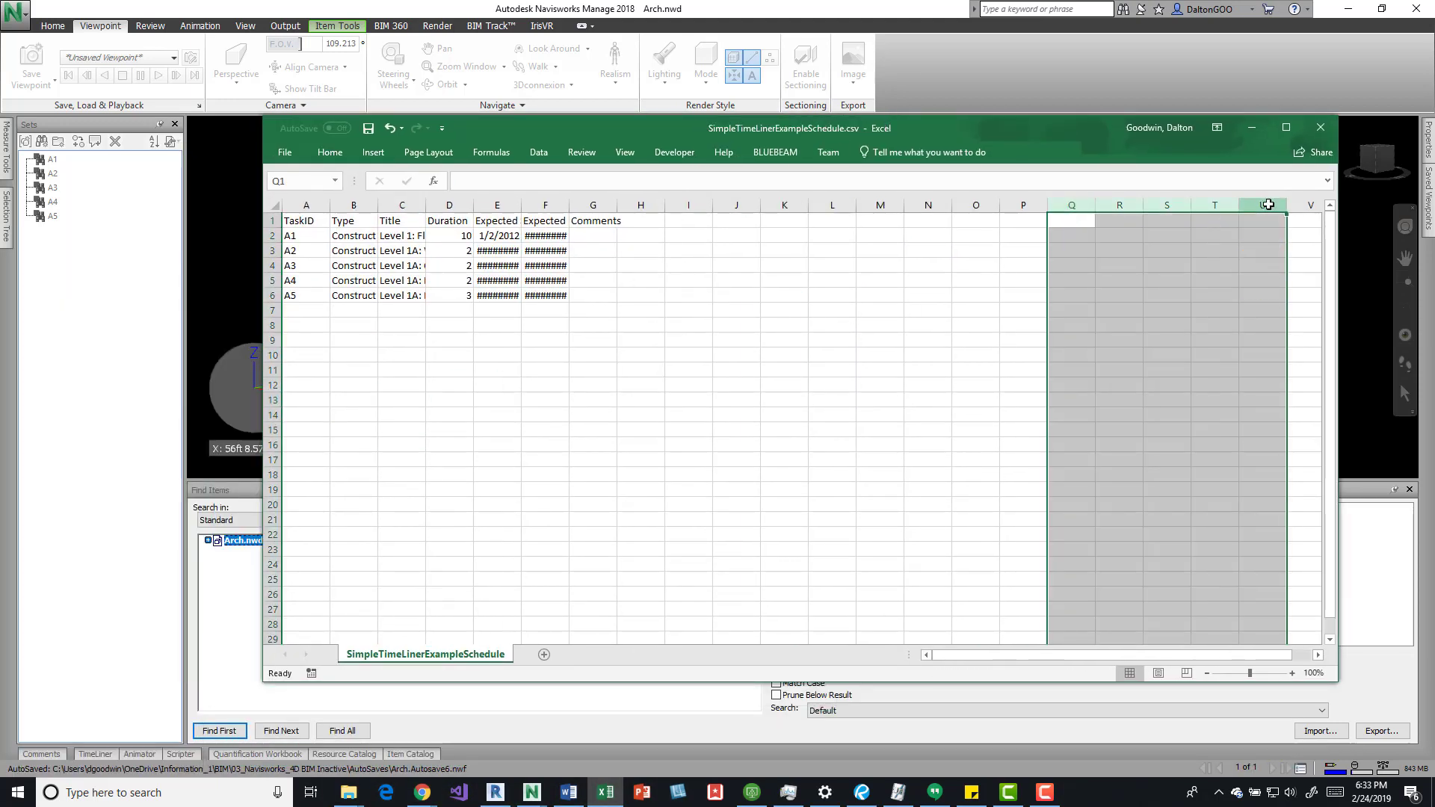
- Widen the schedule's Type, Title, Duration, Expected Start and Expected End columns, and return to the Field Selector in Navisworks
left_click_drag(570, 205, 795, 206)
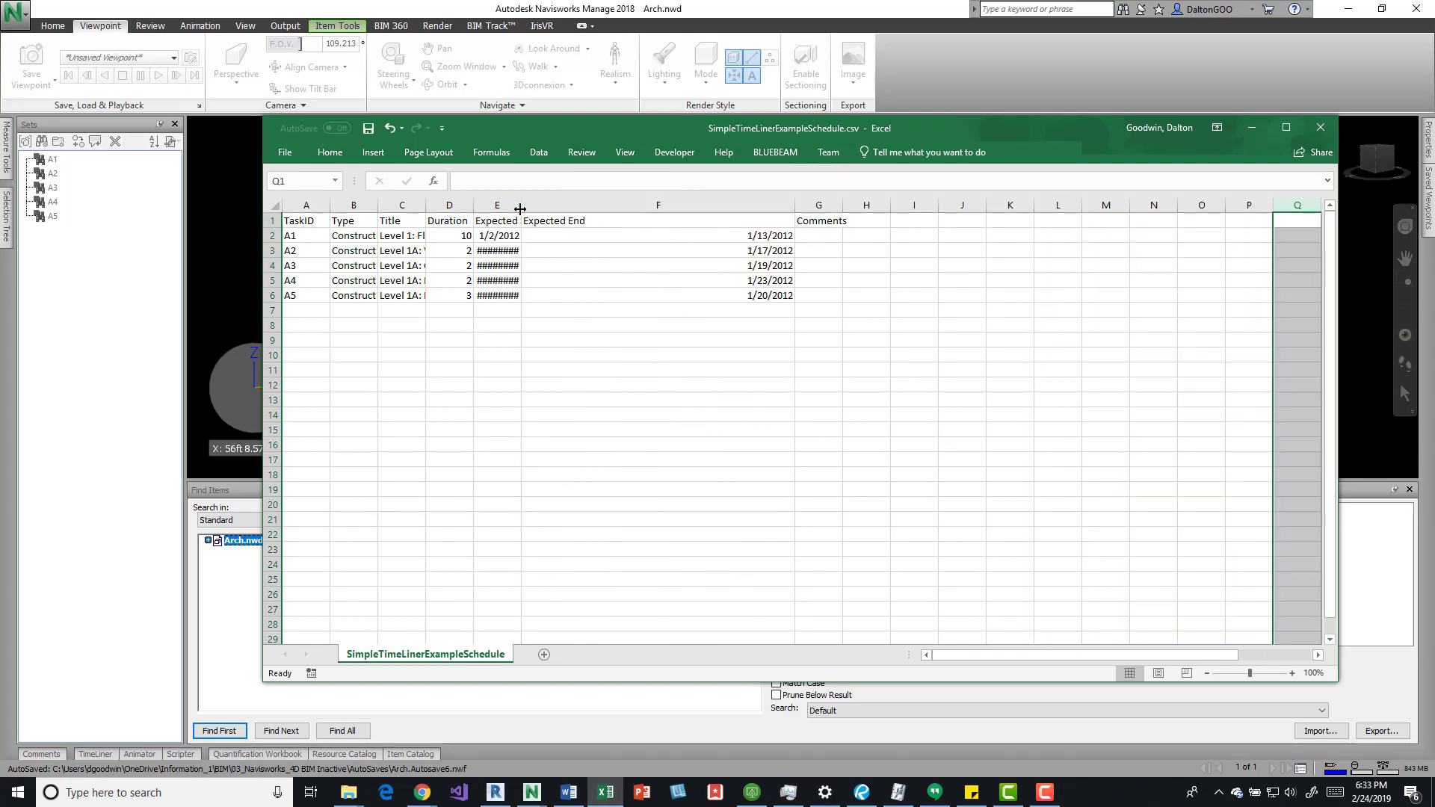
left_click_drag(521, 211, 572, 217)
mouse_move(473, 206)
left_mouse_down()
mouse_move(497, 207)
mouse_move(464, 206)
mouse_move(481, 206)
left_mouse_up()
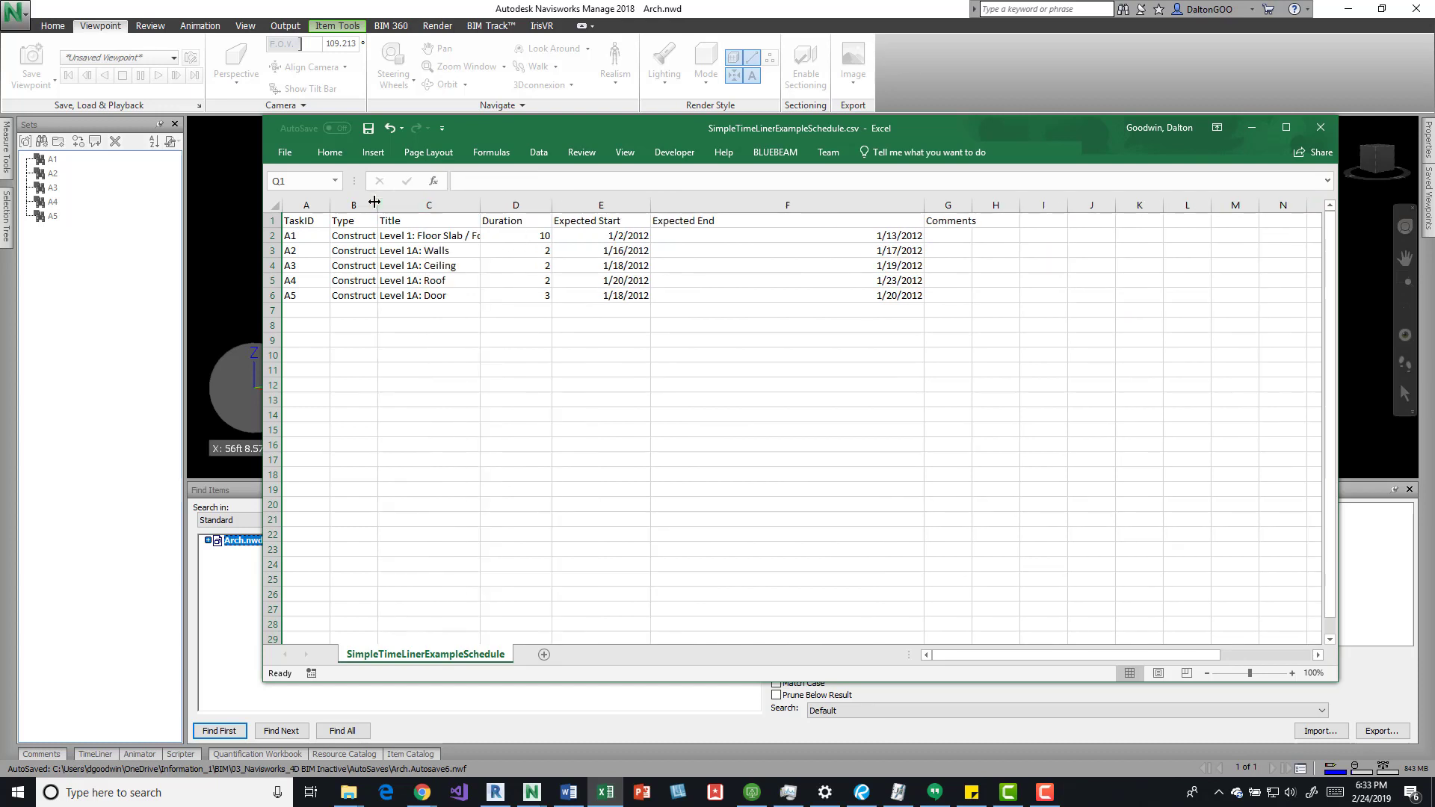
left_click_drag(382, 207, 402, 206)
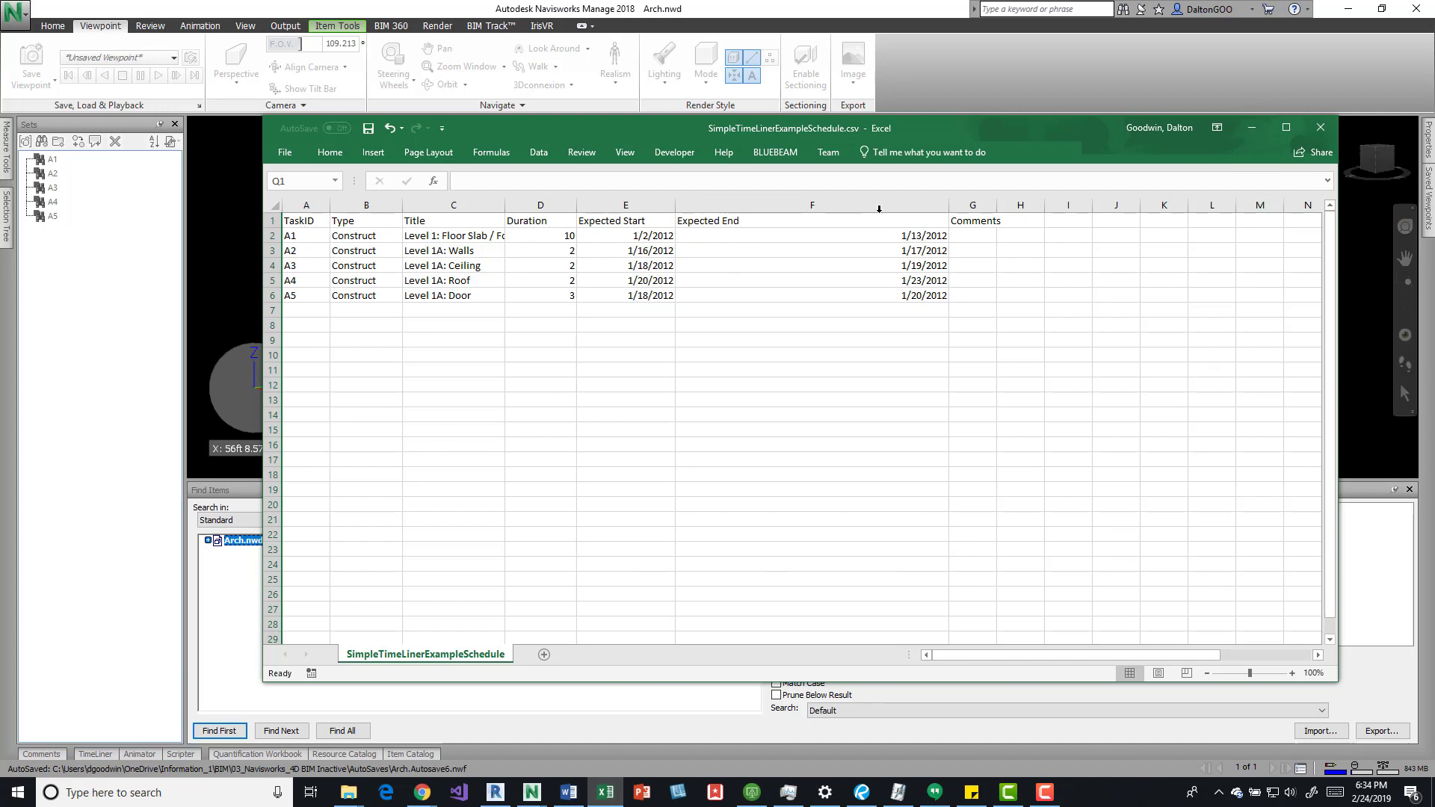
left_click(1253, 127)
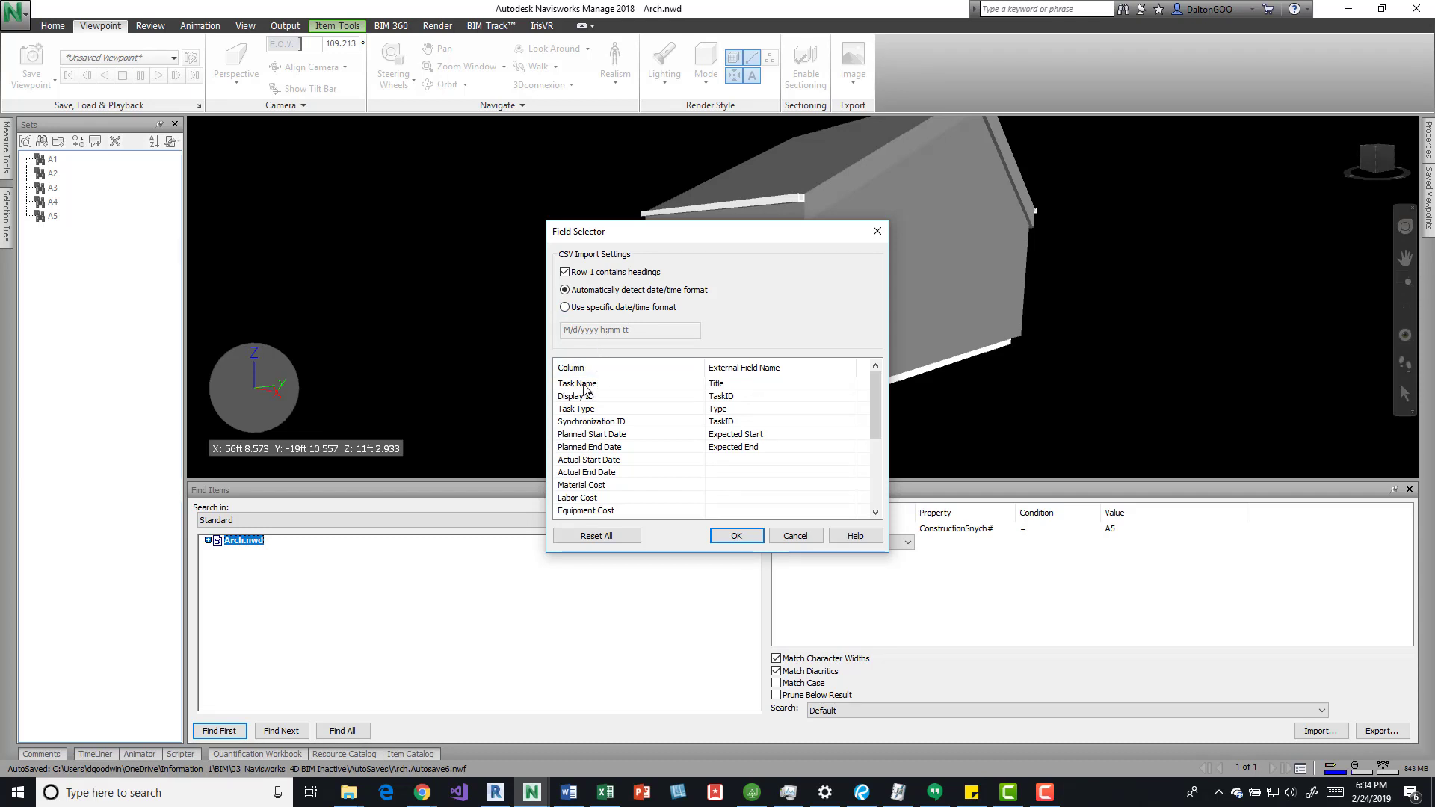
- Examine the external fields available for Task Name and compare them with the schedule's column headings in Excel
left_click(755, 386)
left_click(764, 385)
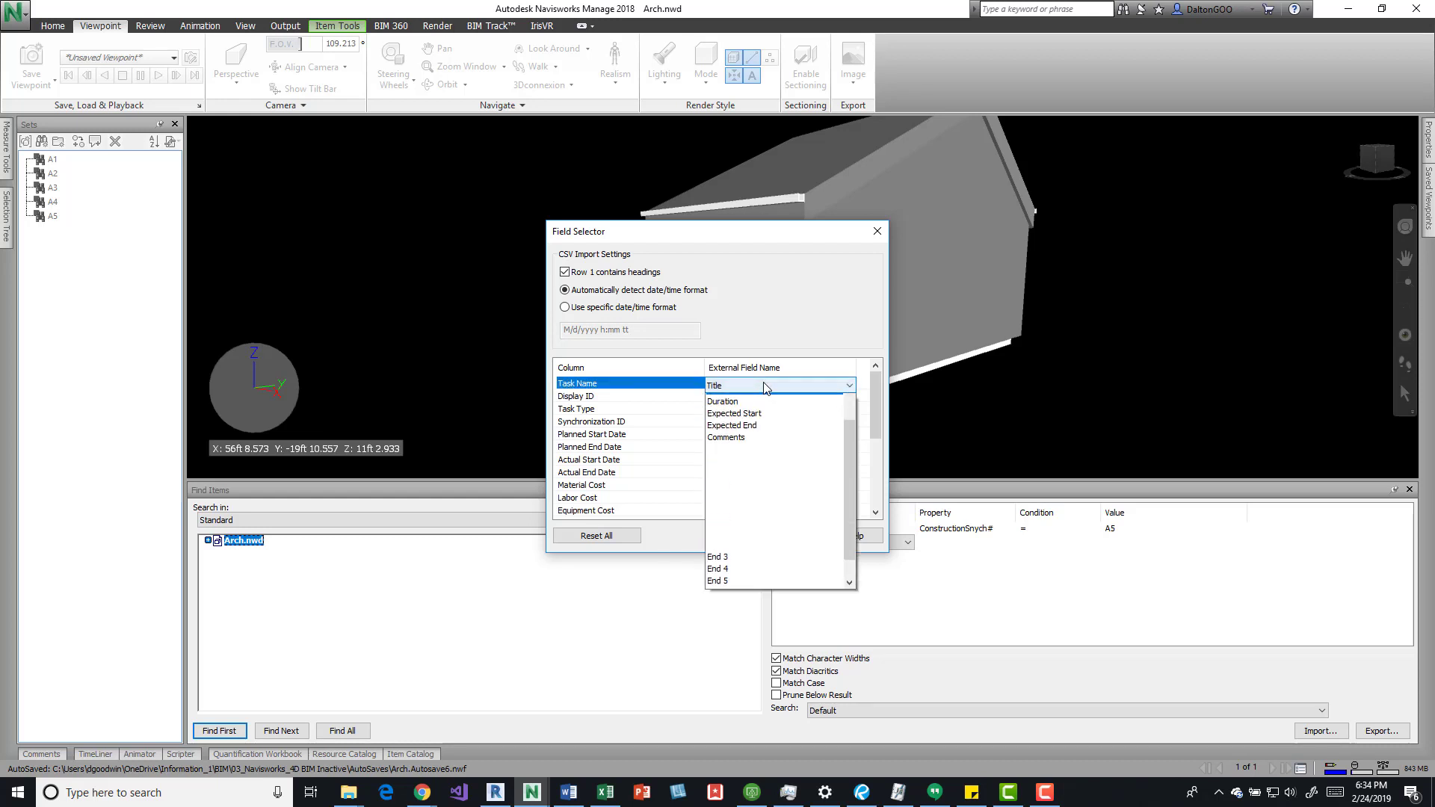
scroll(759, 419, "down", 1)
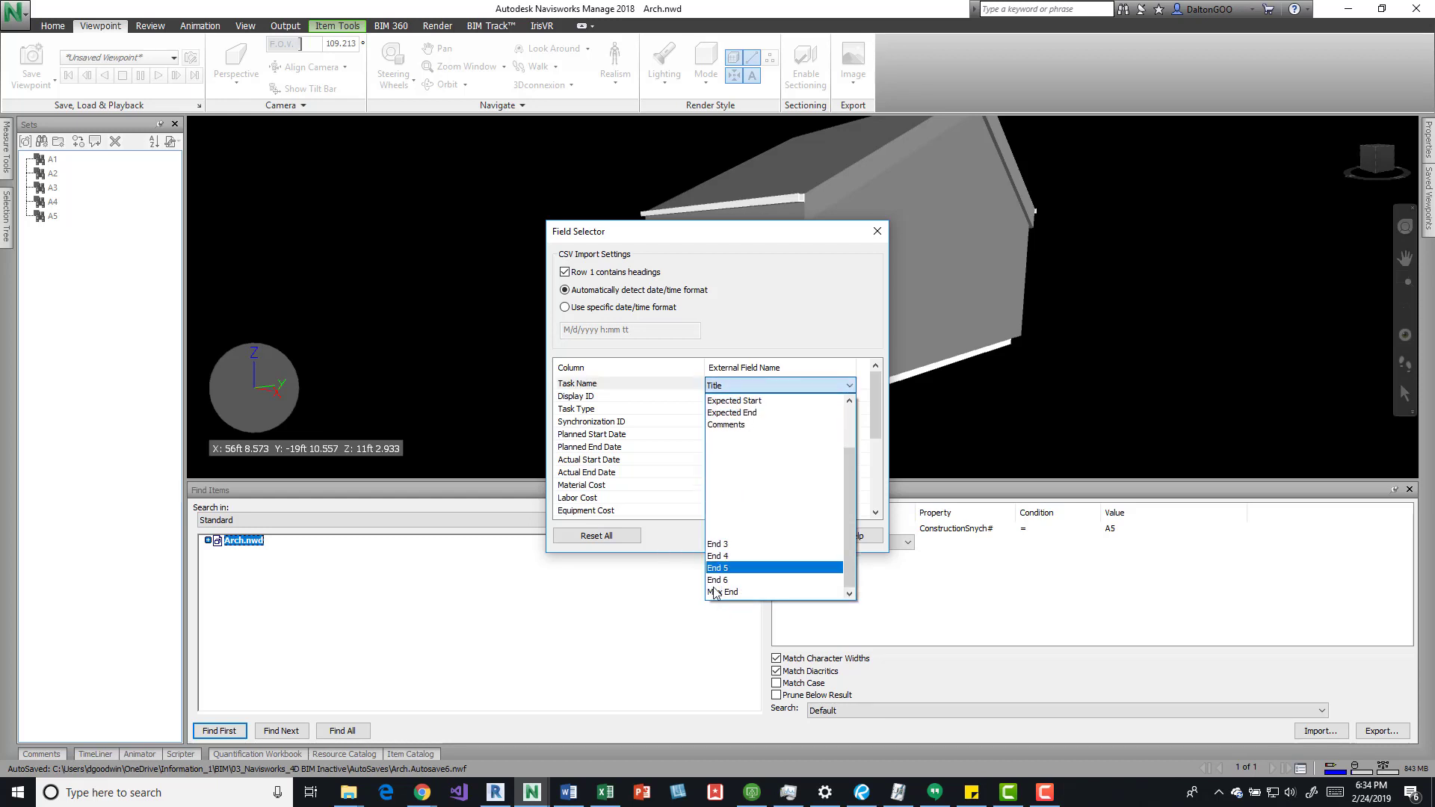
scroll(716, 553, "up", 1)
scroll(716, 548, "up", 2)
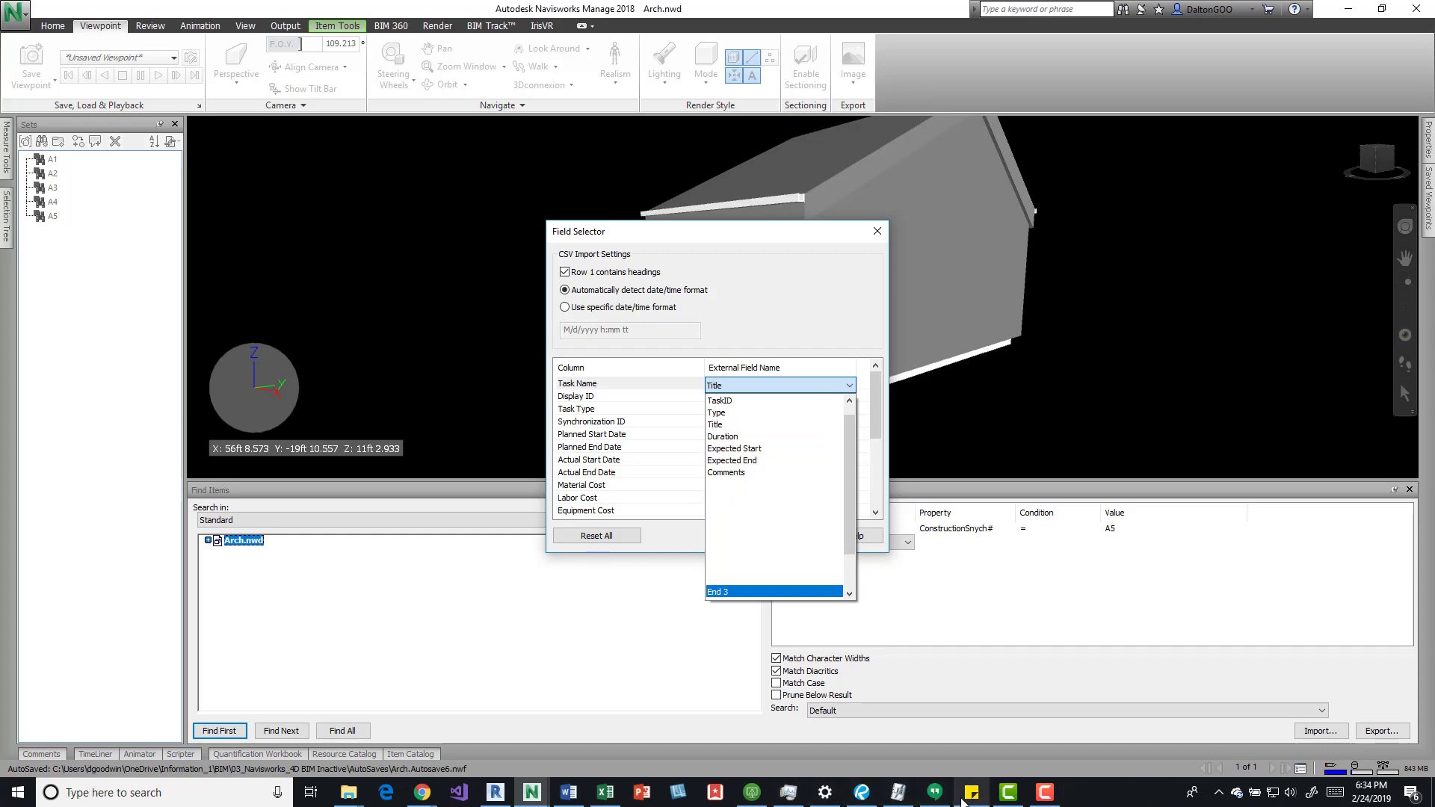
left_click(613, 796)
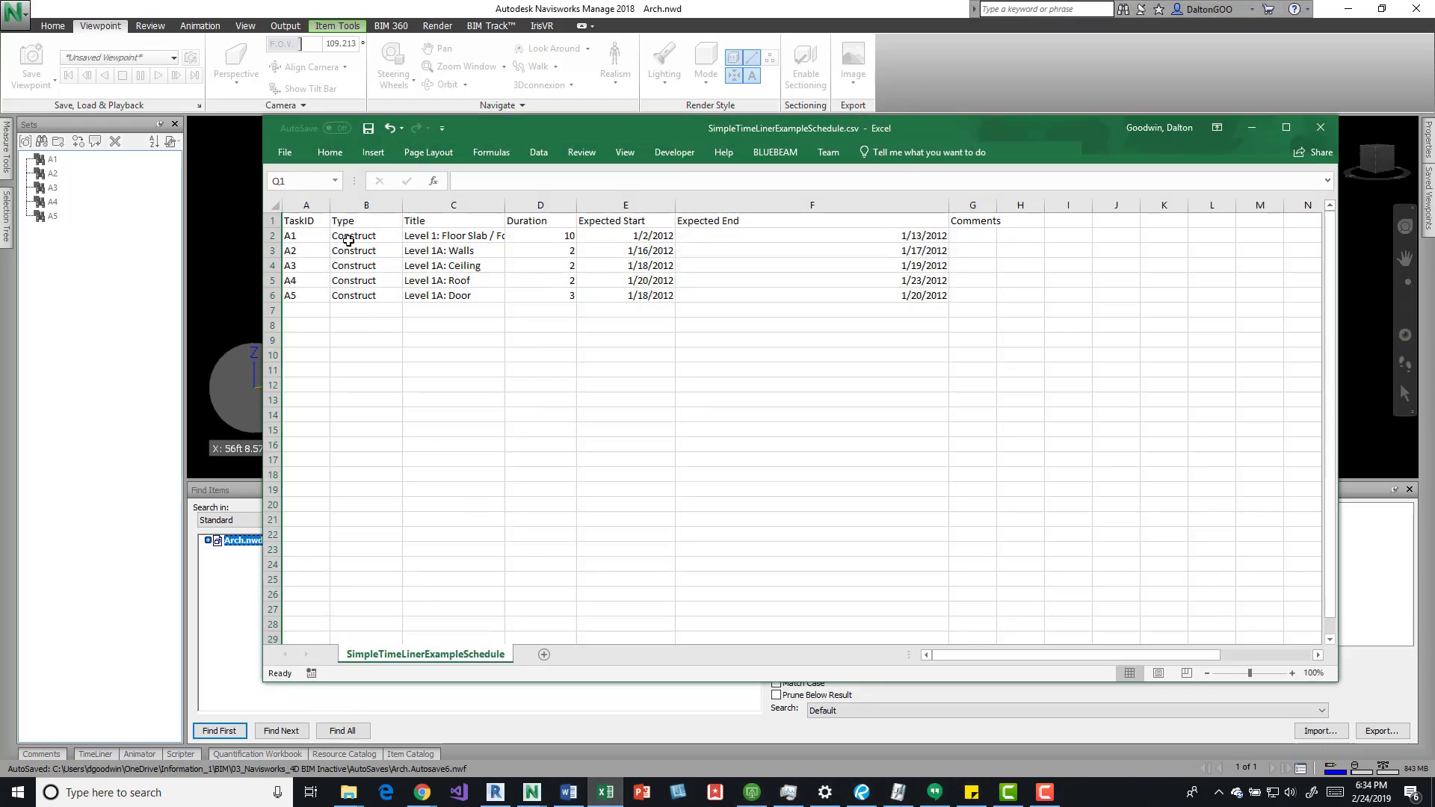
left_click(1252, 128)
- Keep Display ID and Synchronization ID mapped to TaskID, Task Type to Type, and planned dates to Expected Start and Expected End; accept the mapping
left_click(738, 400)
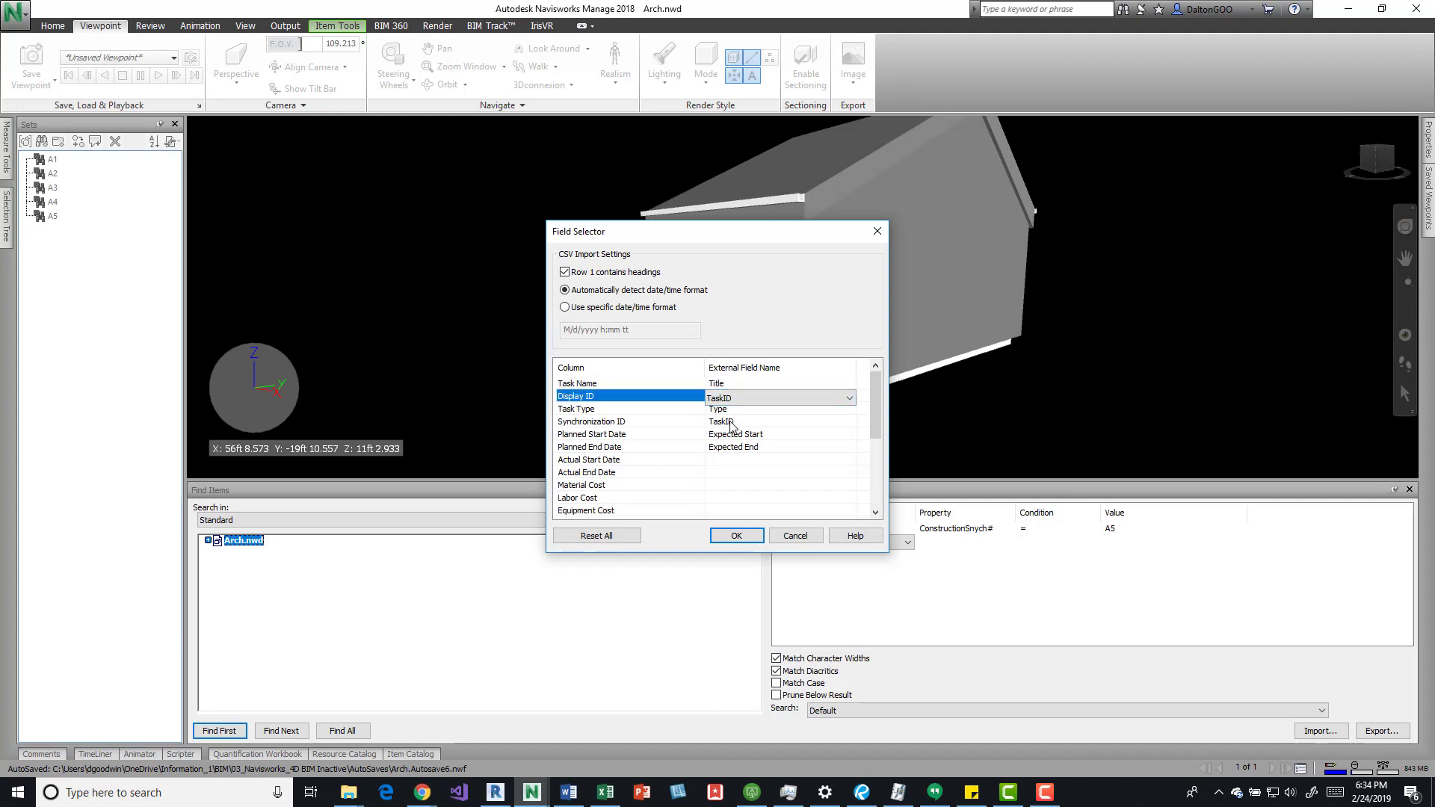
left_click(730, 423)
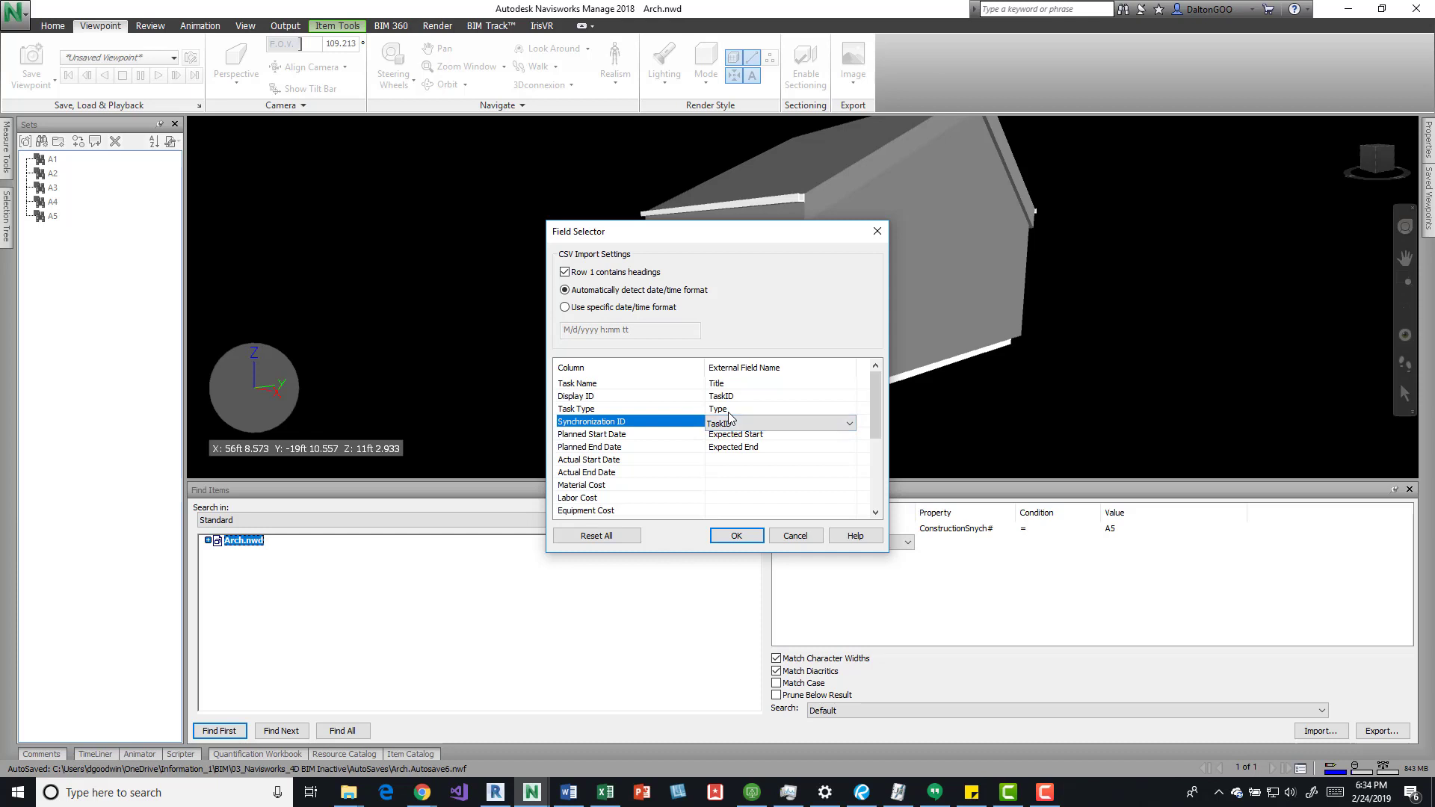
left_click(738, 397)
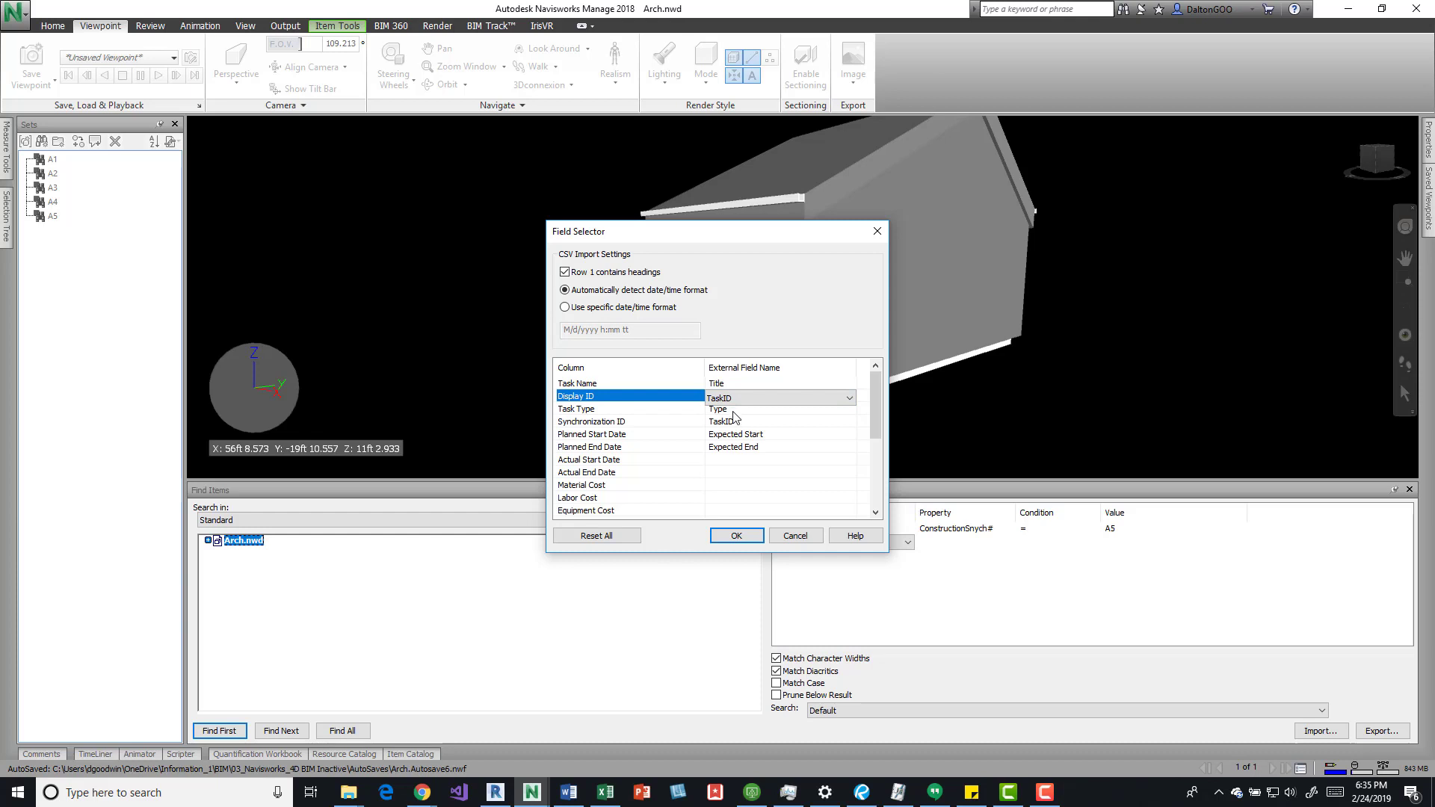
left_click(735, 412)
left_click(743, 398)
left_click(731, 426)
left_click(733, 437)
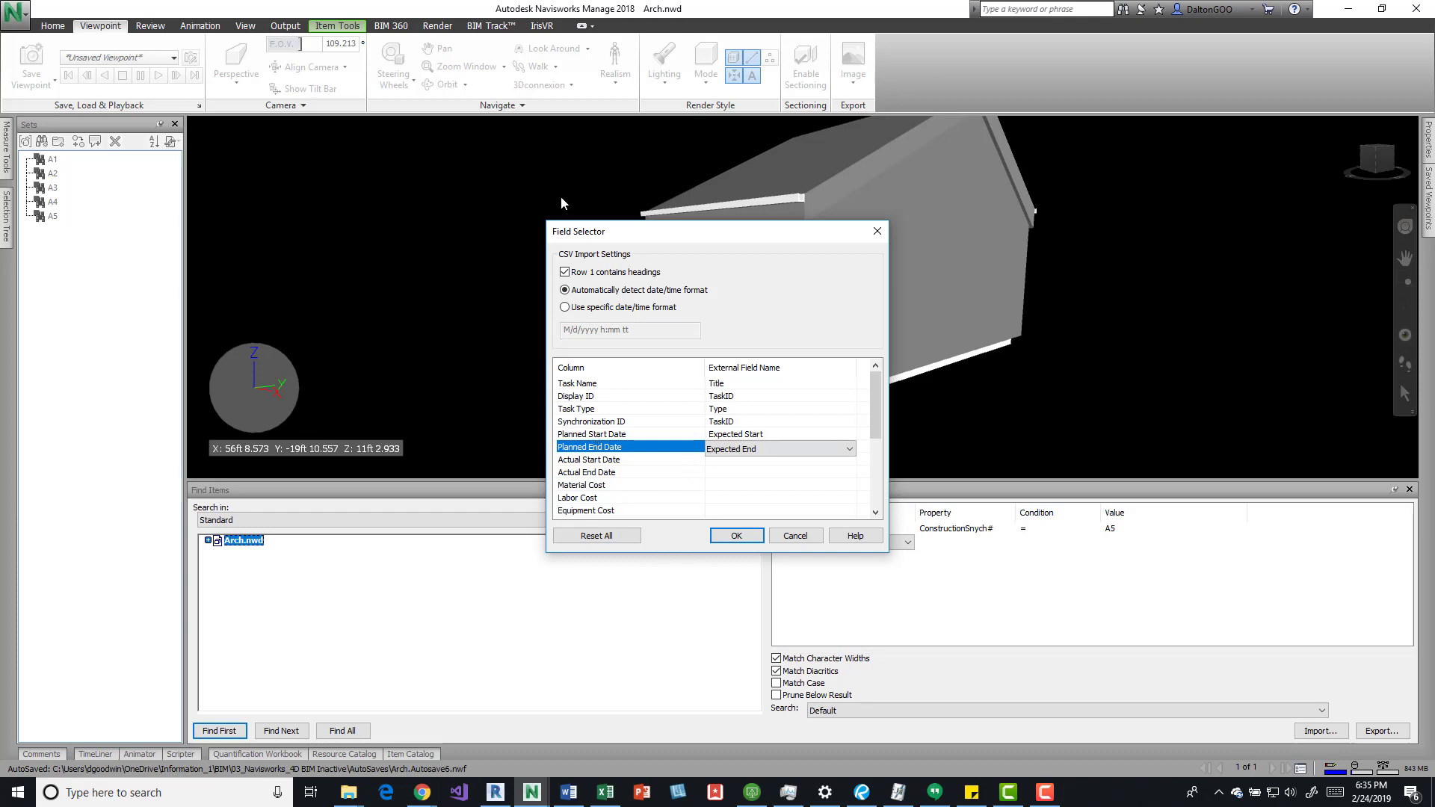
left_click(736, 537)
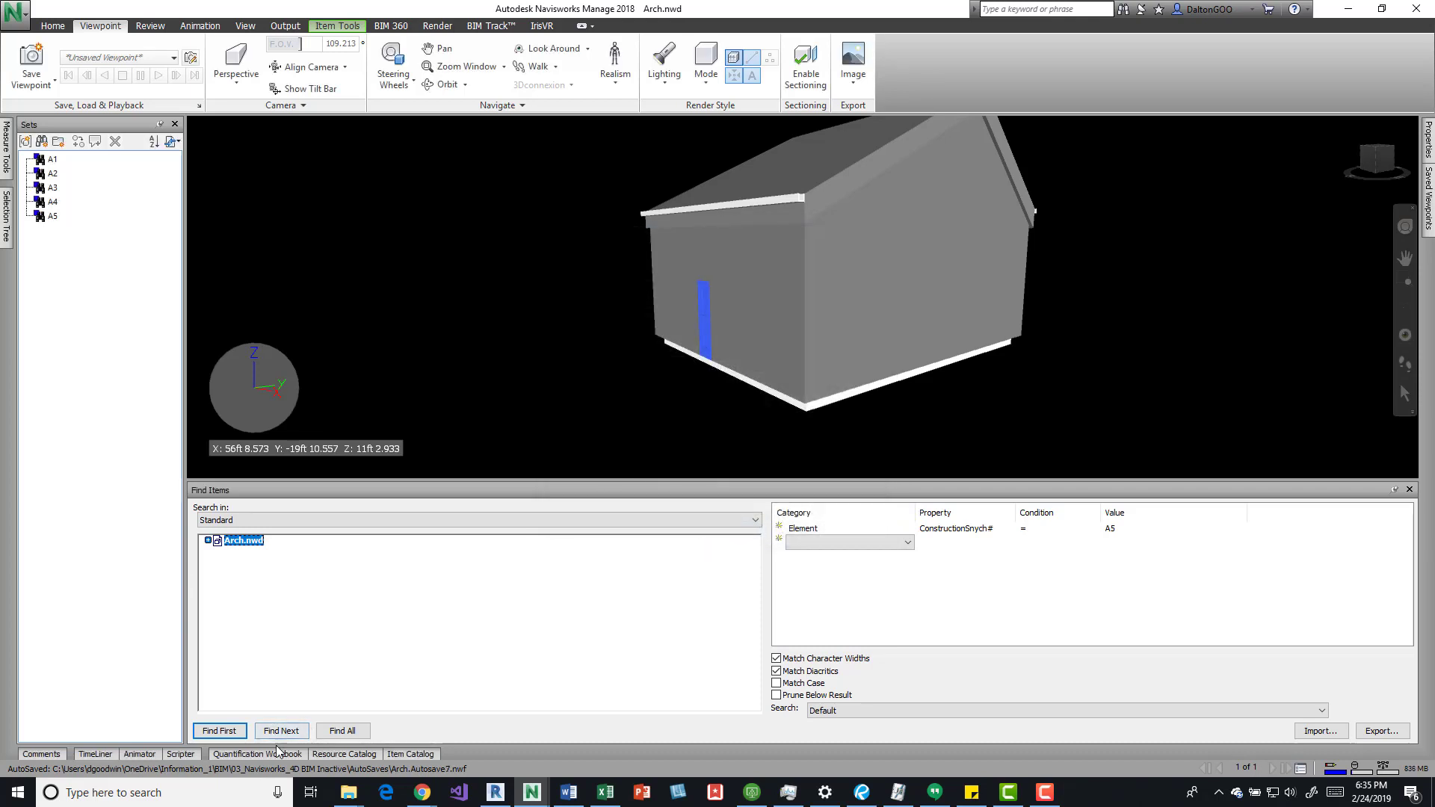
- Show TimeLiner's data sources and delete the duplicate CSV source, New Data Source (2)
left_click(95, 754)
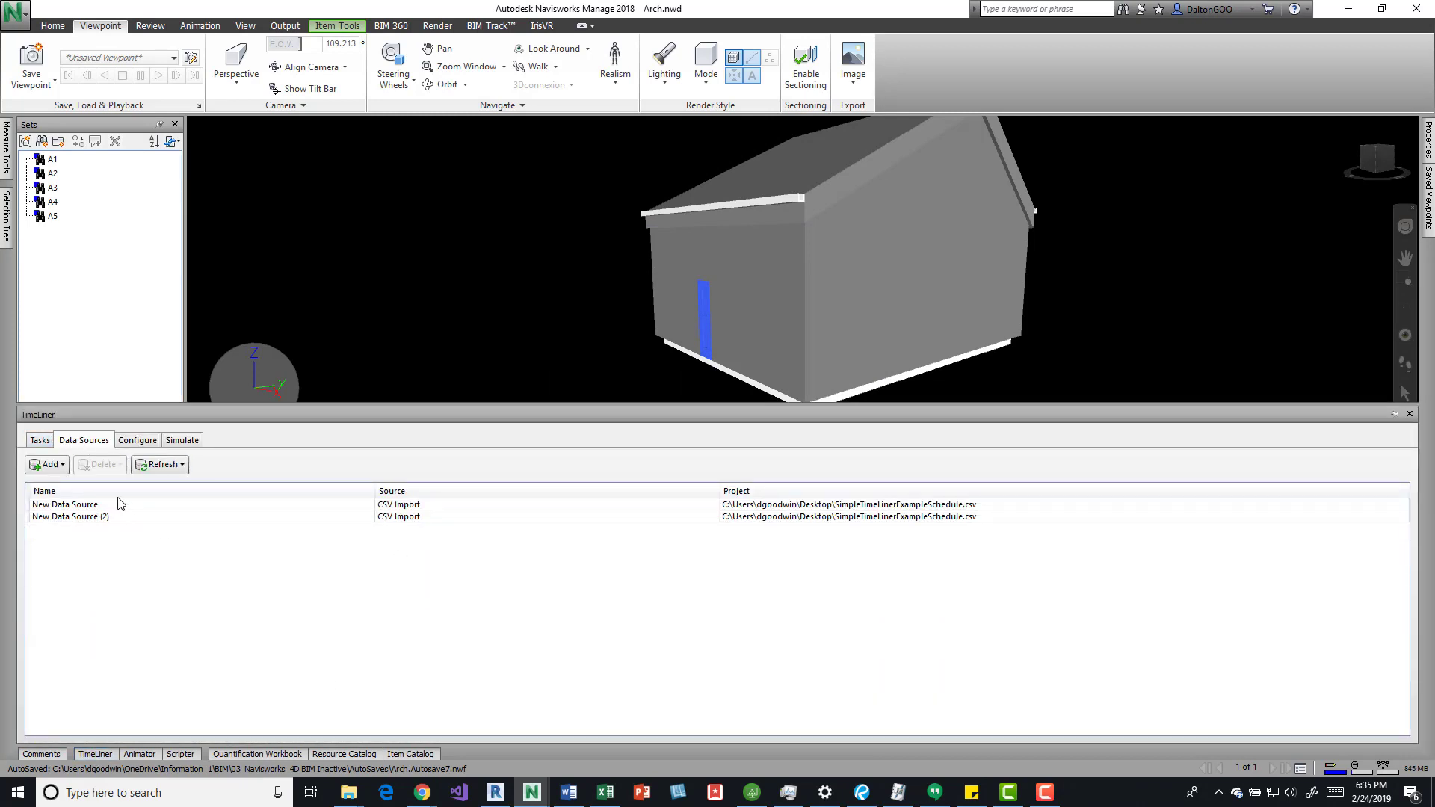
left_click(40, 440)
left_click(84, 443)
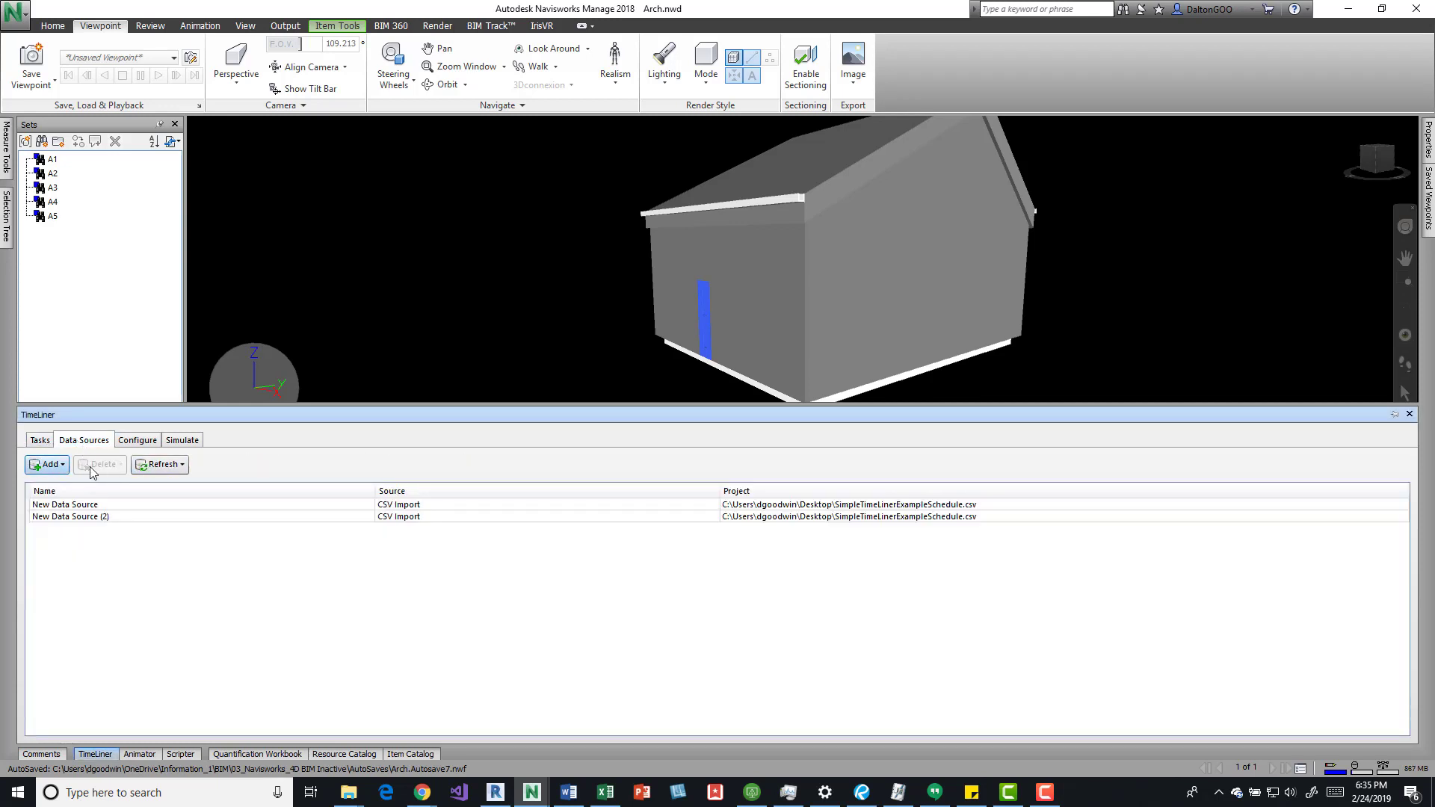
left_click(160, 465)
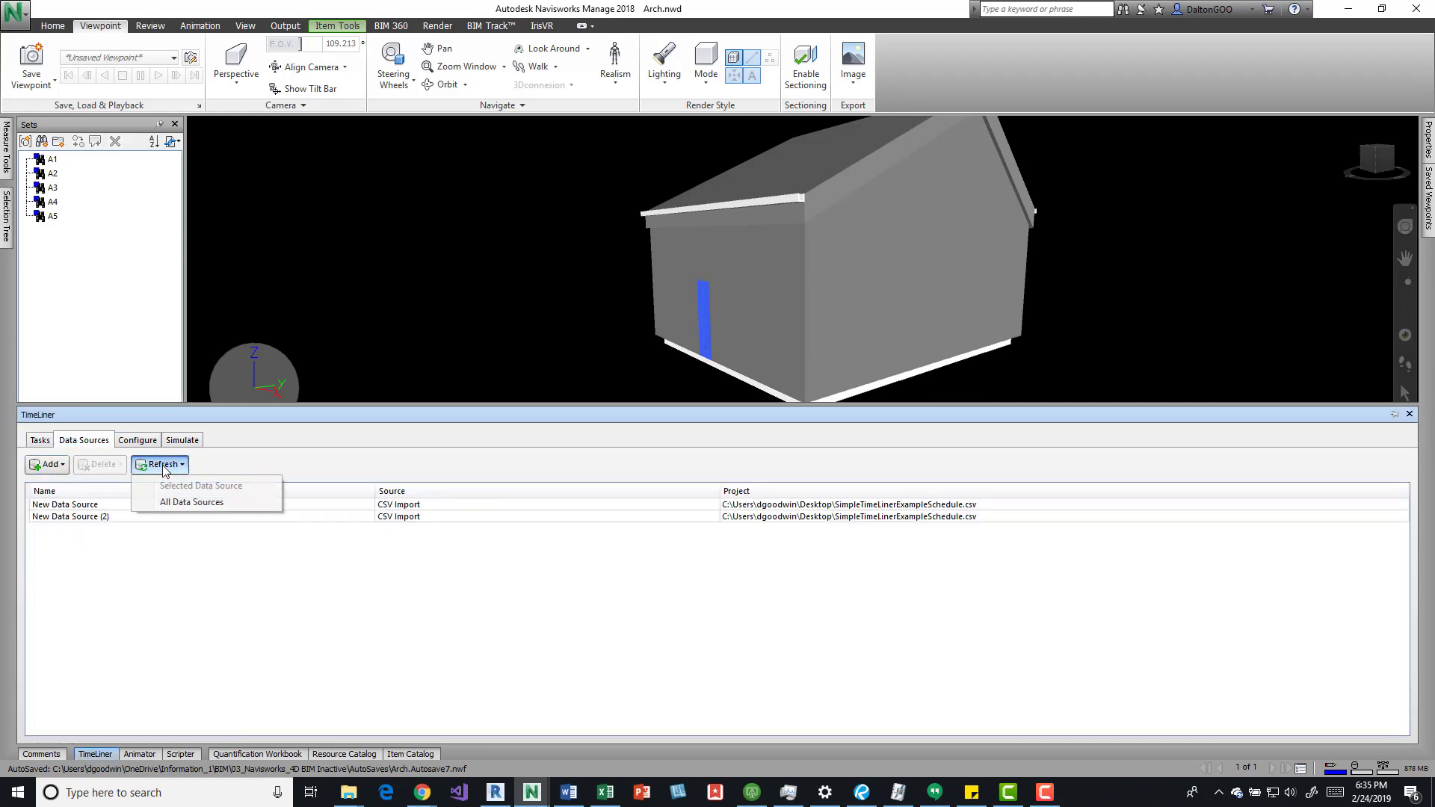
left_click(61, 466)
left_click(258, 477)
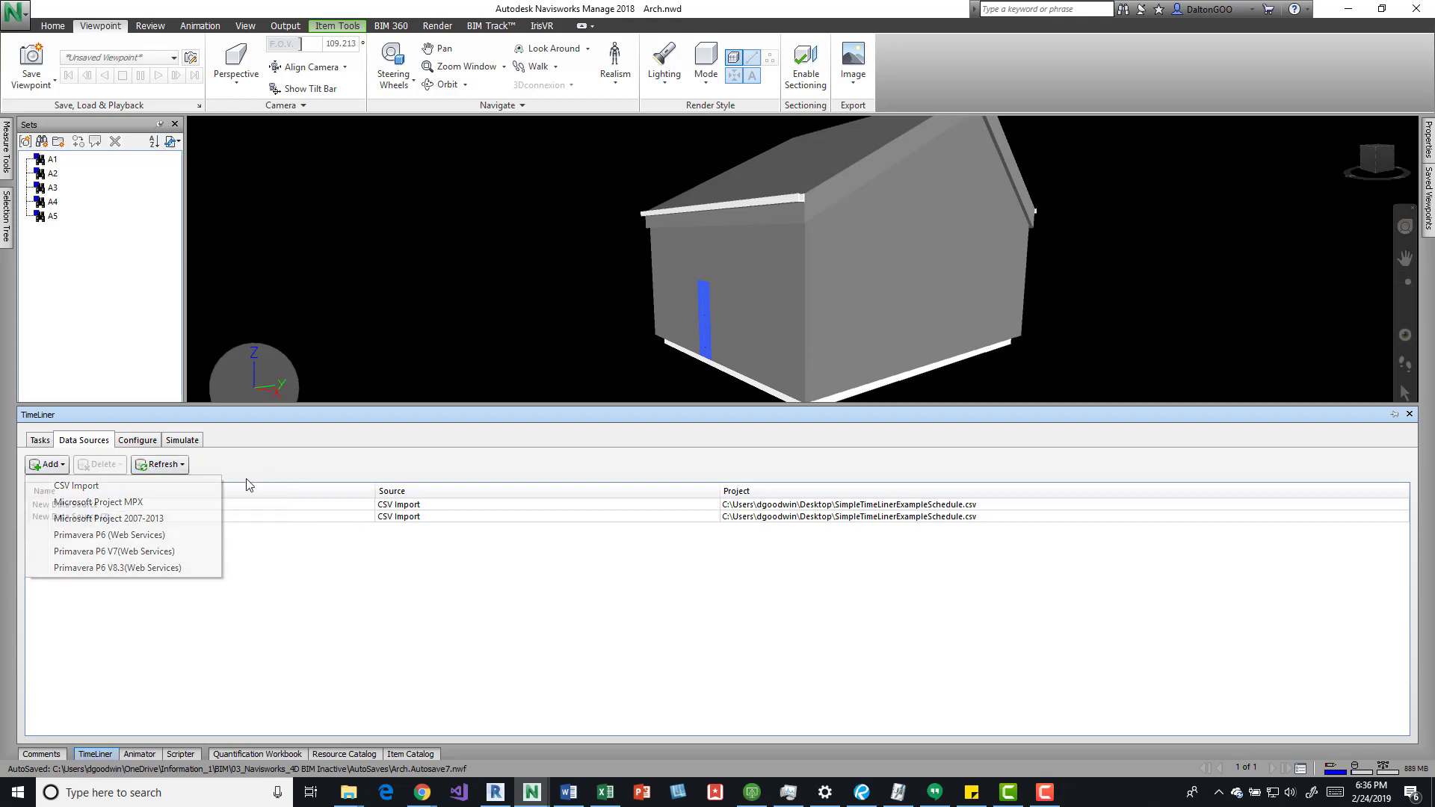
left_click(93, 517)
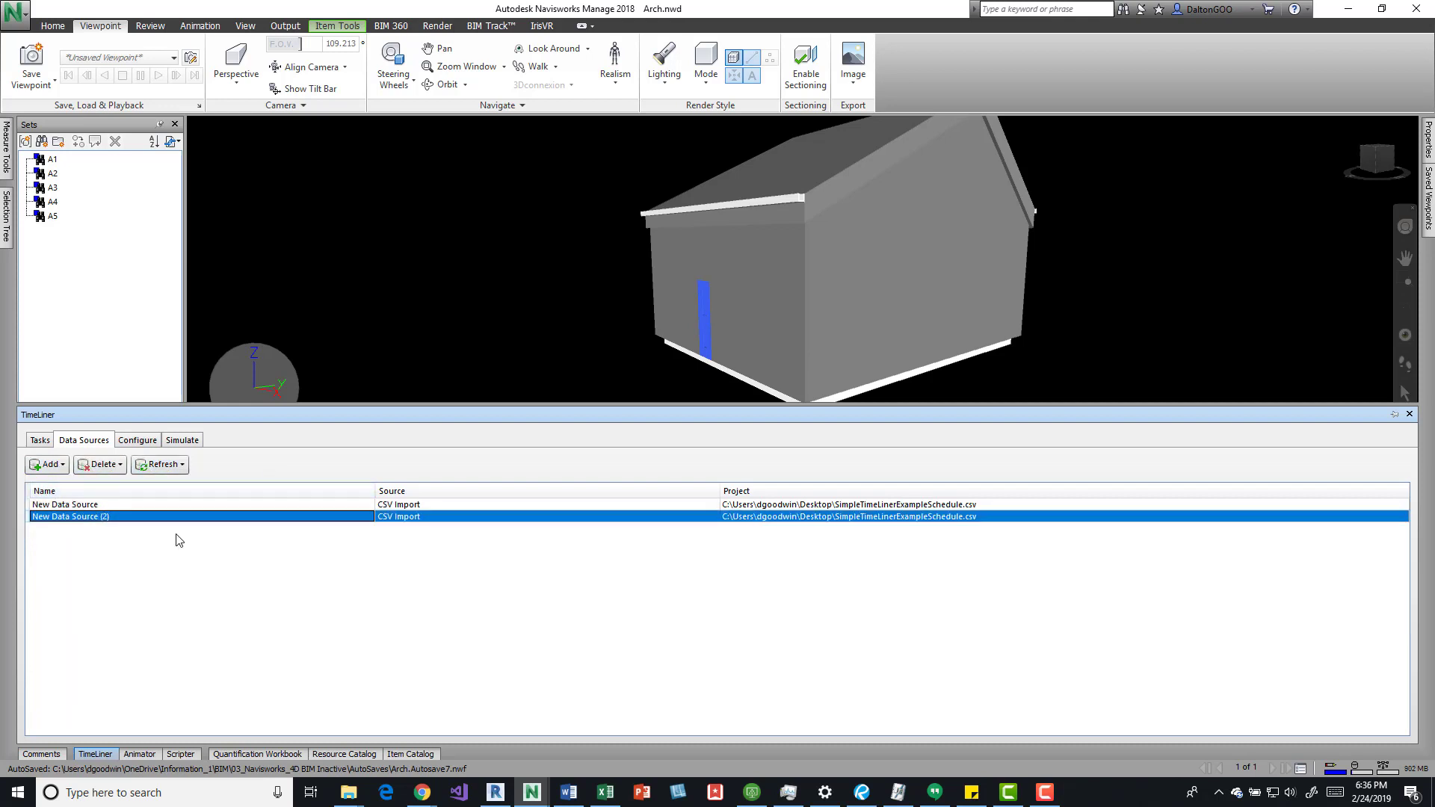
key("Delete")
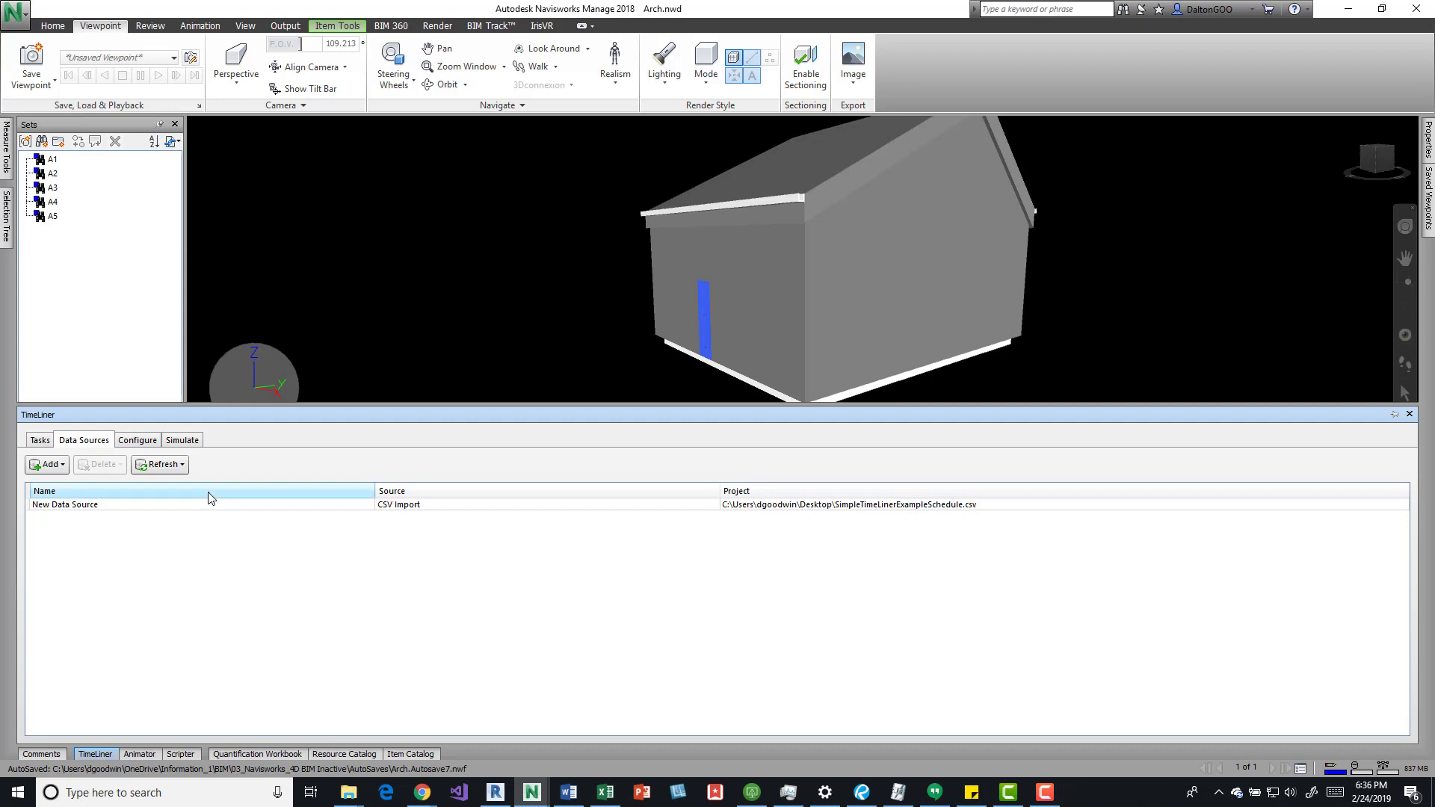
- Refresh all TimeLiner data sources with Rebuild Task Hierarchy and dismiss the imported data notice
left_click(162, 465)
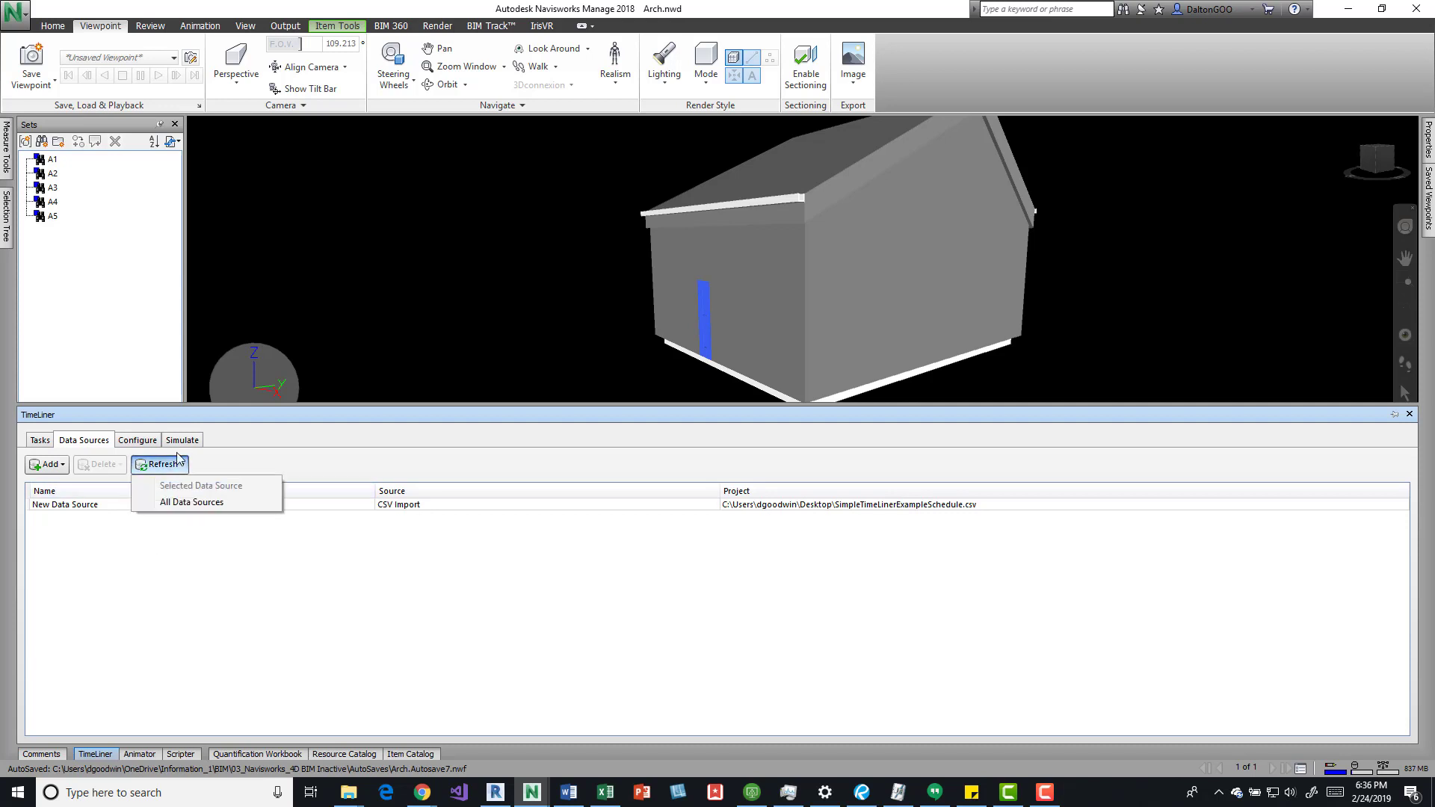
left_click(200, 505)
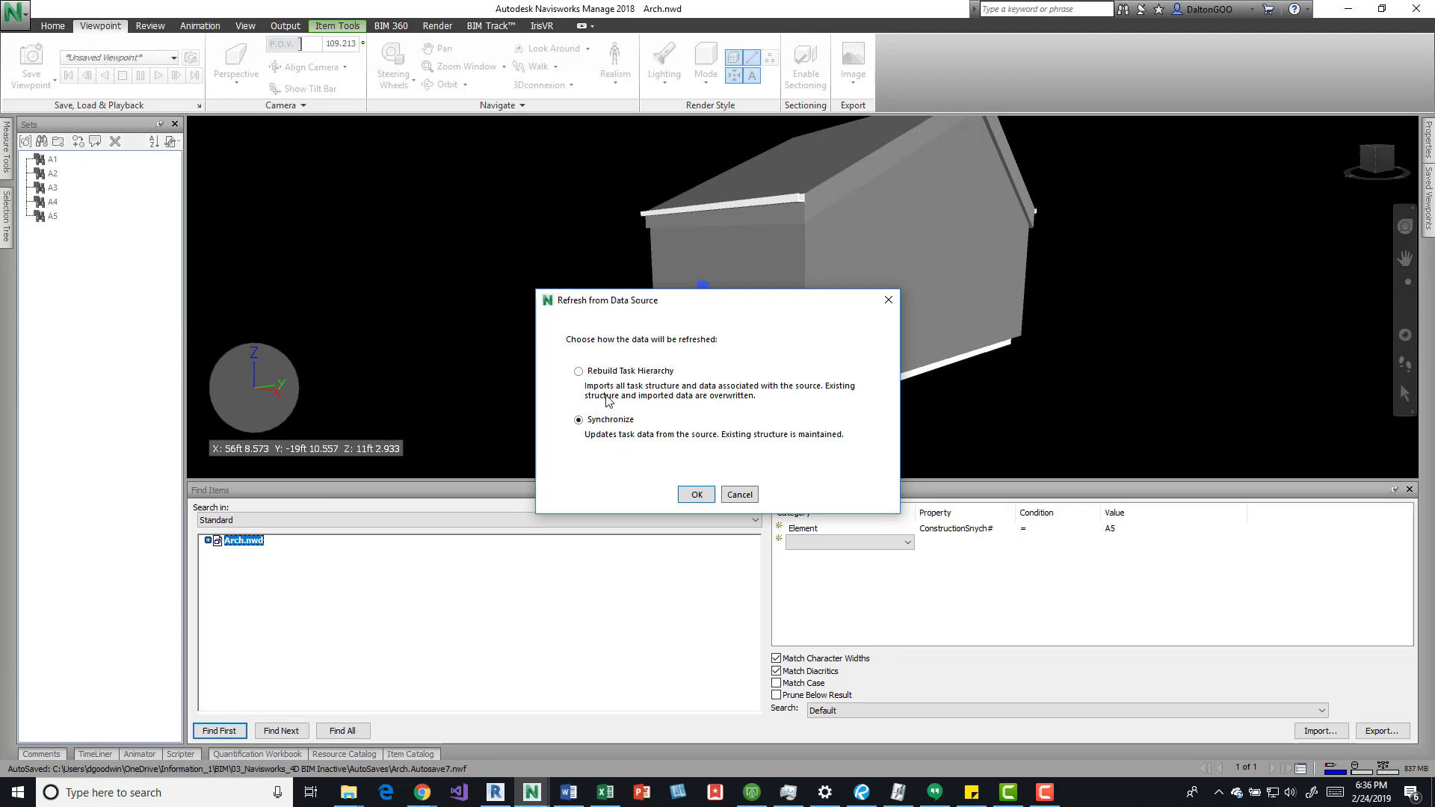
left_click(579, 372)
left_click(696, 494)
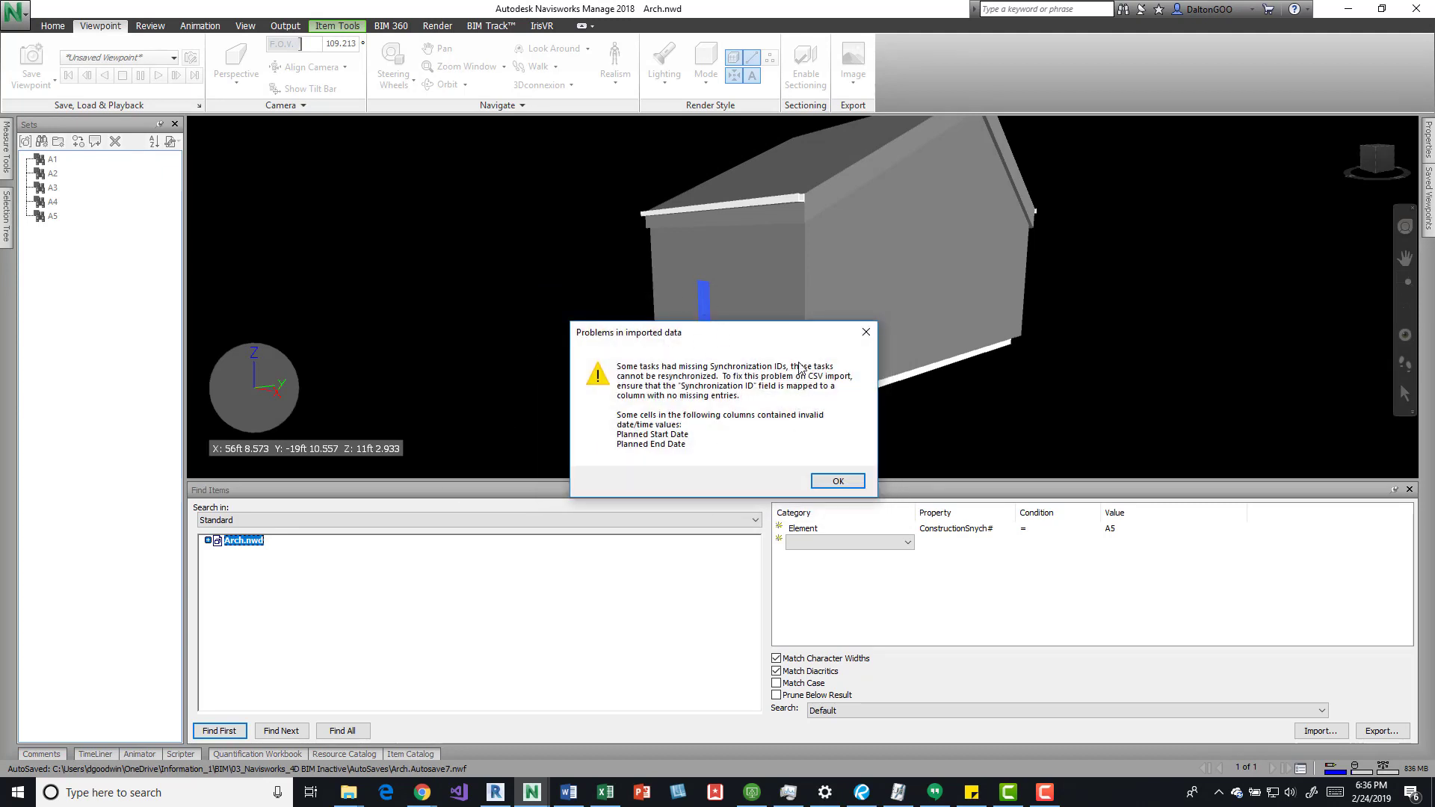
left_click(836, 483)
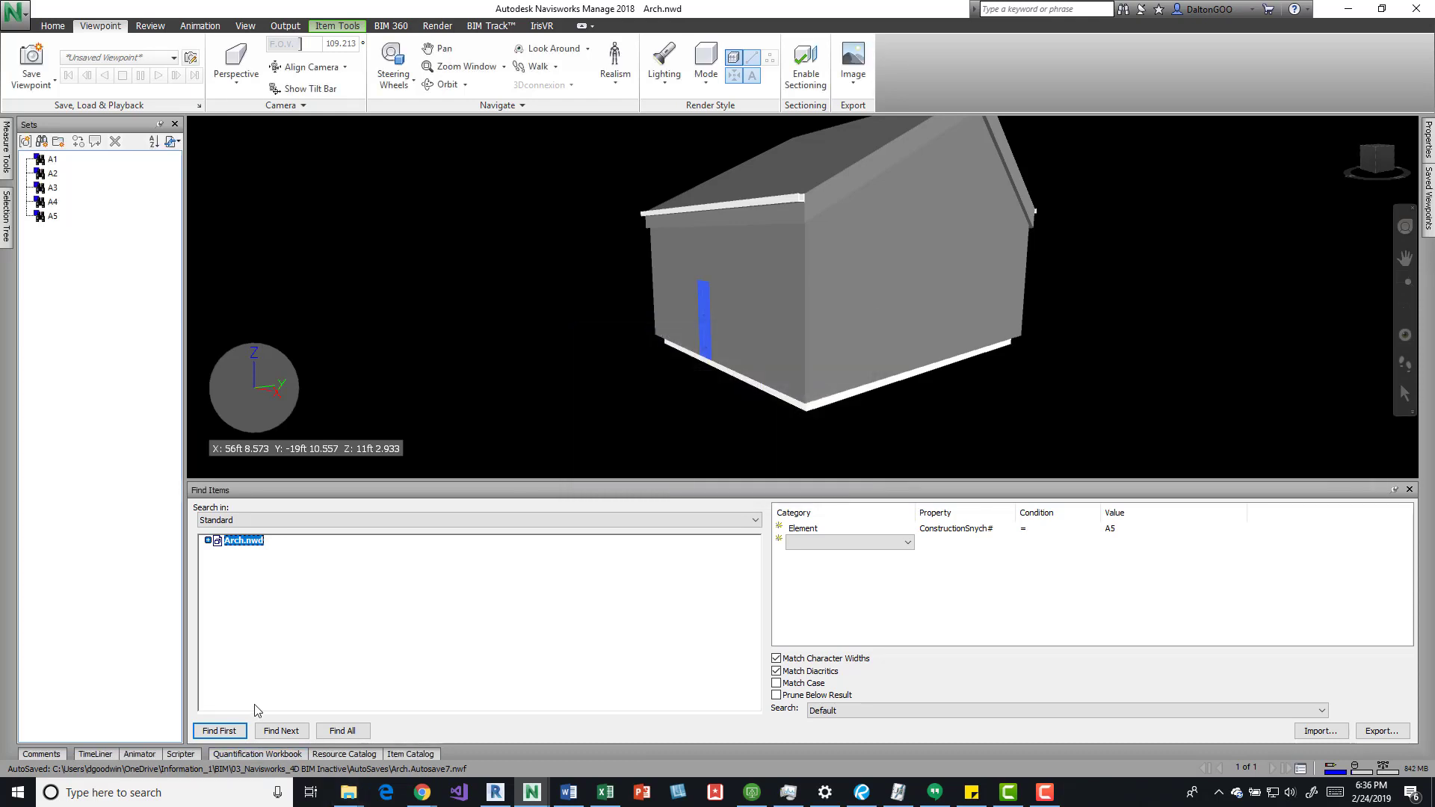
- Keep TimeLiner pinned open with Find Items collapsed, and show the imported task list
left_click(105, 755)
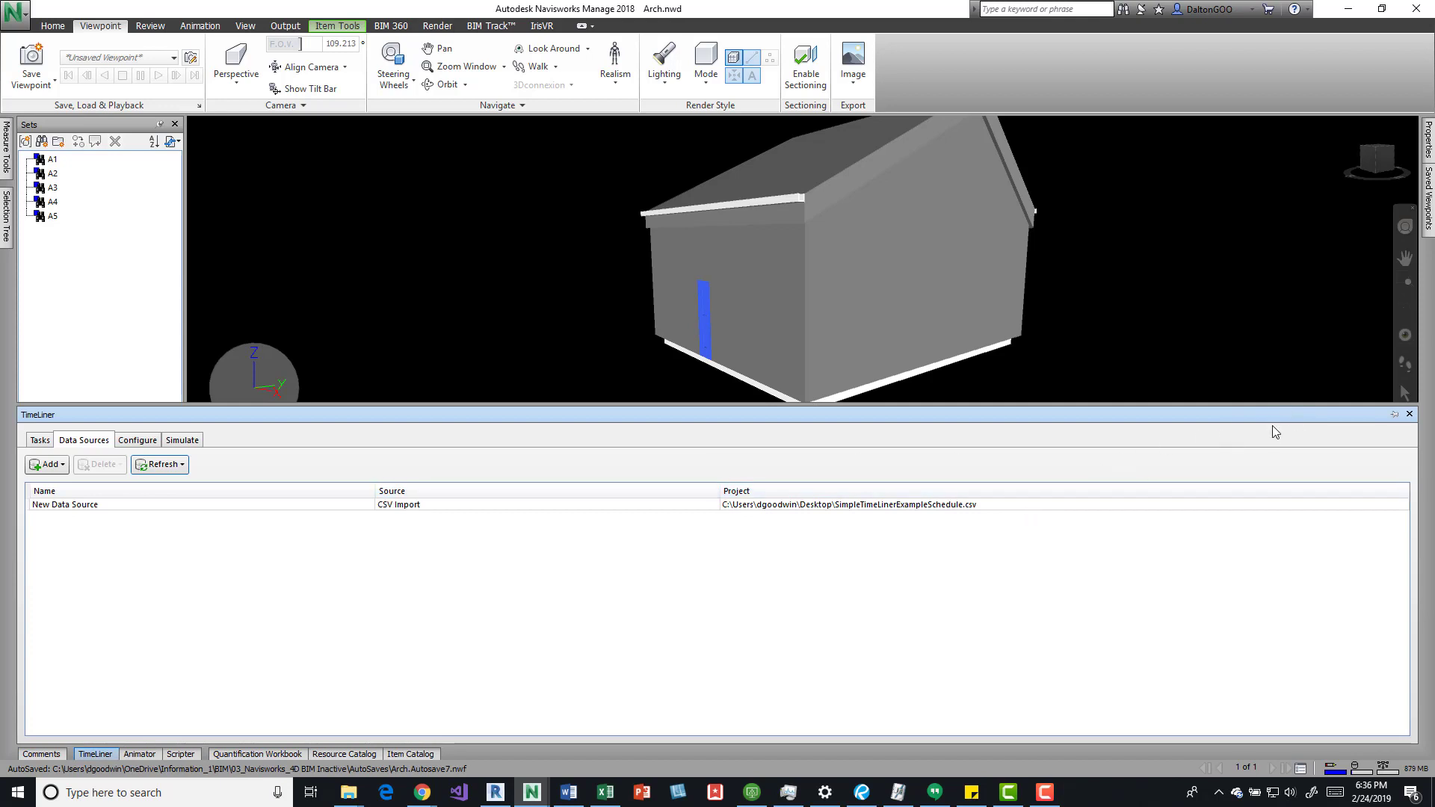
left_click(1394, 414)
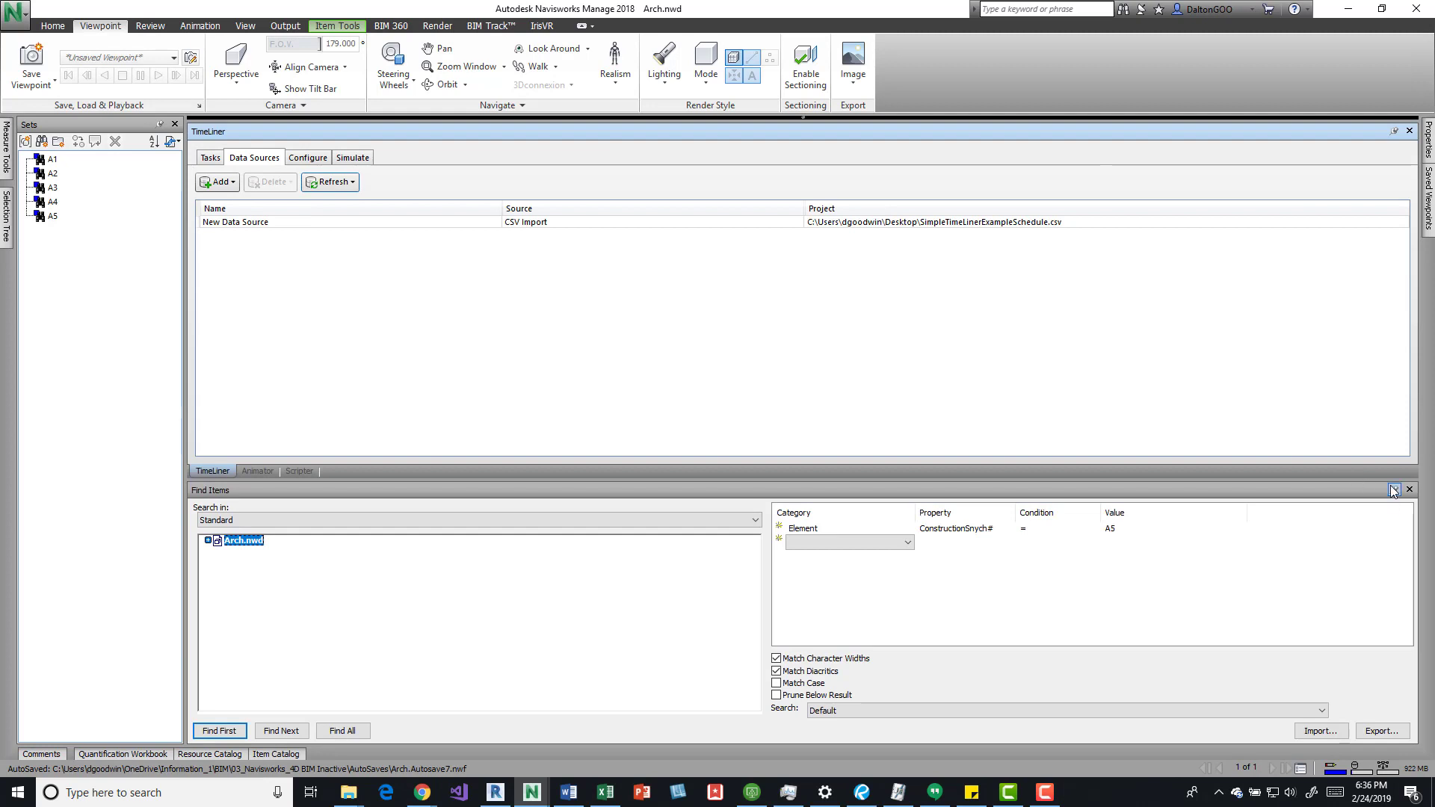
left_click(1394, 490)
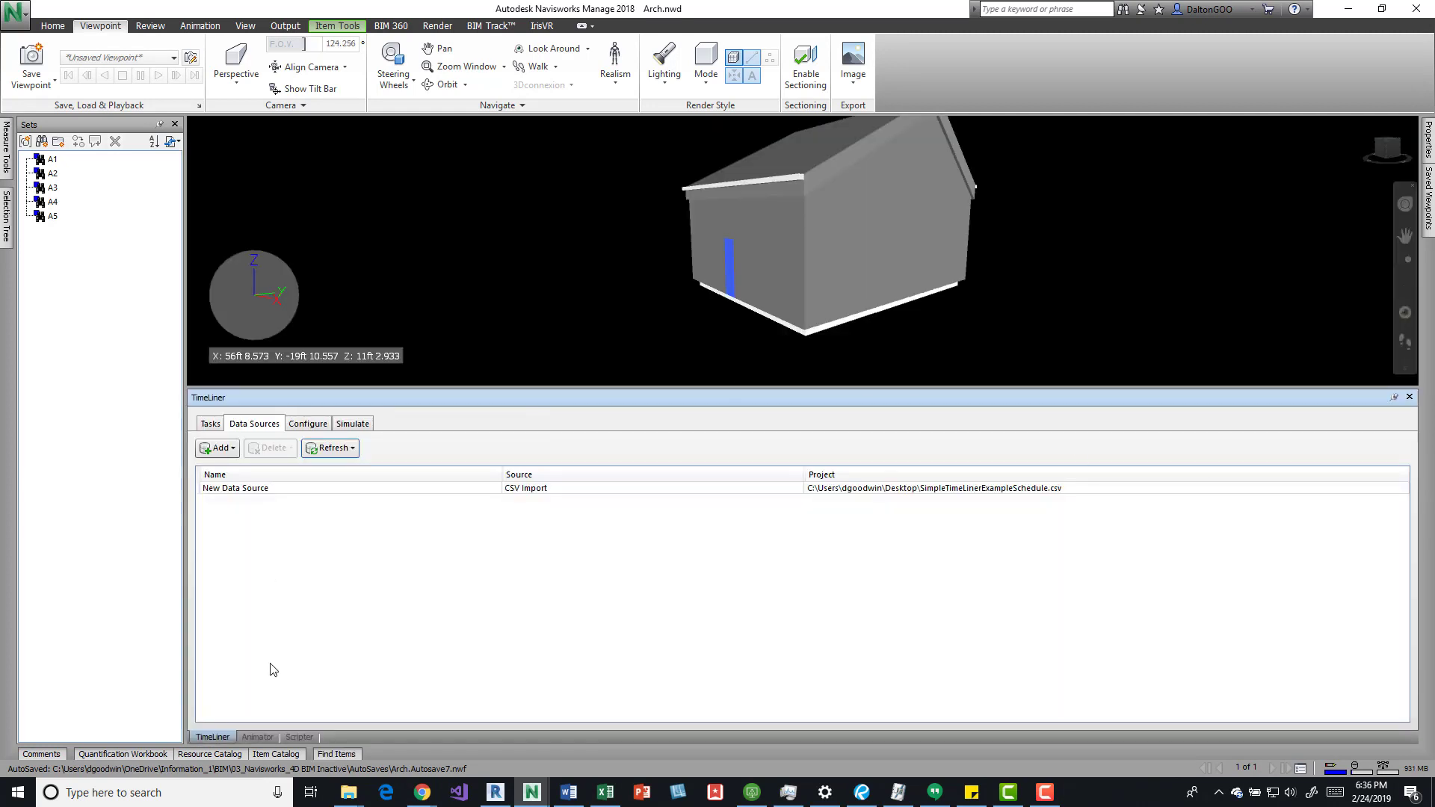
left_click(211, 424)
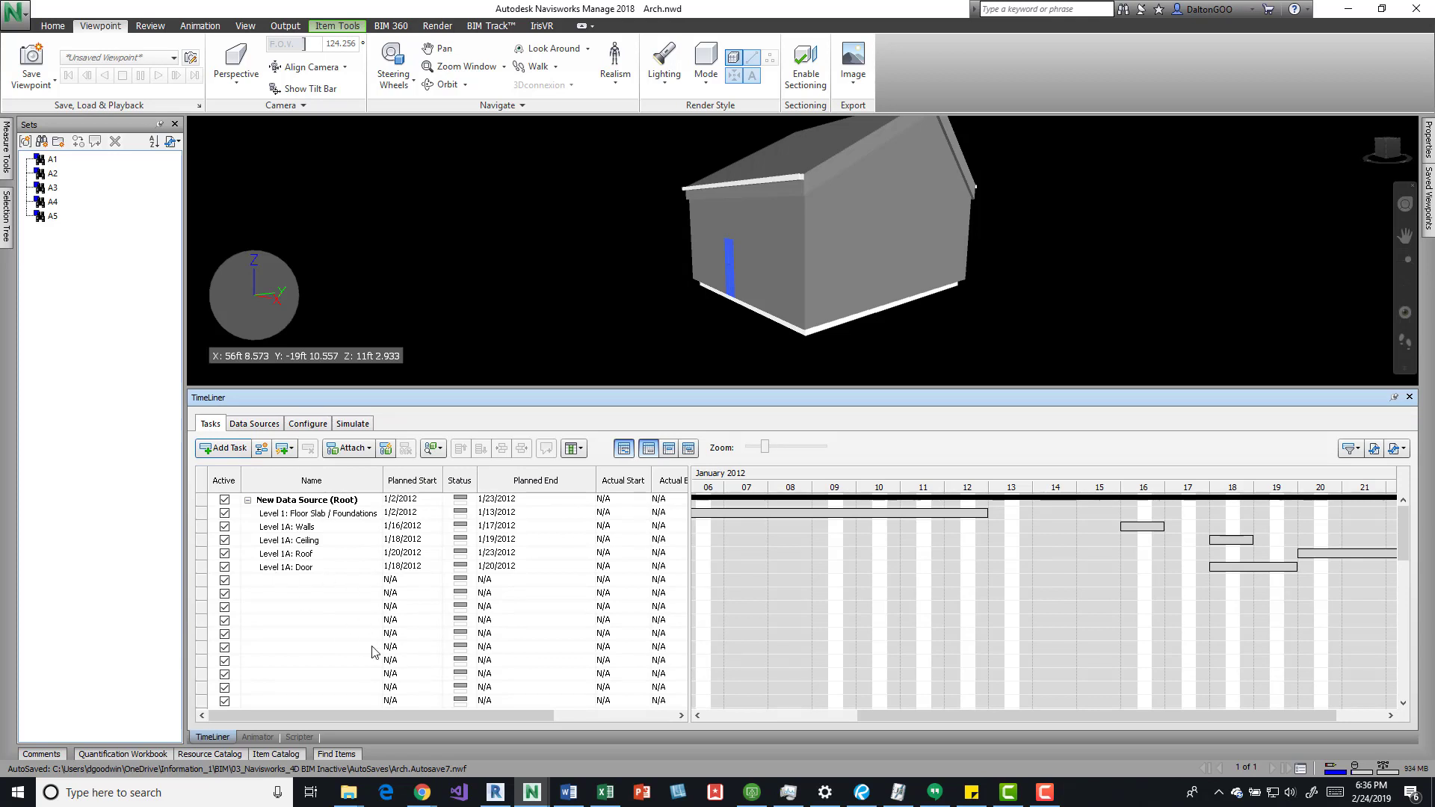
- Delete all the blank tasks below Level 1A: Door from the TimeLiner task list
left_click(263, 583)
left_click(272, 701, "shift")
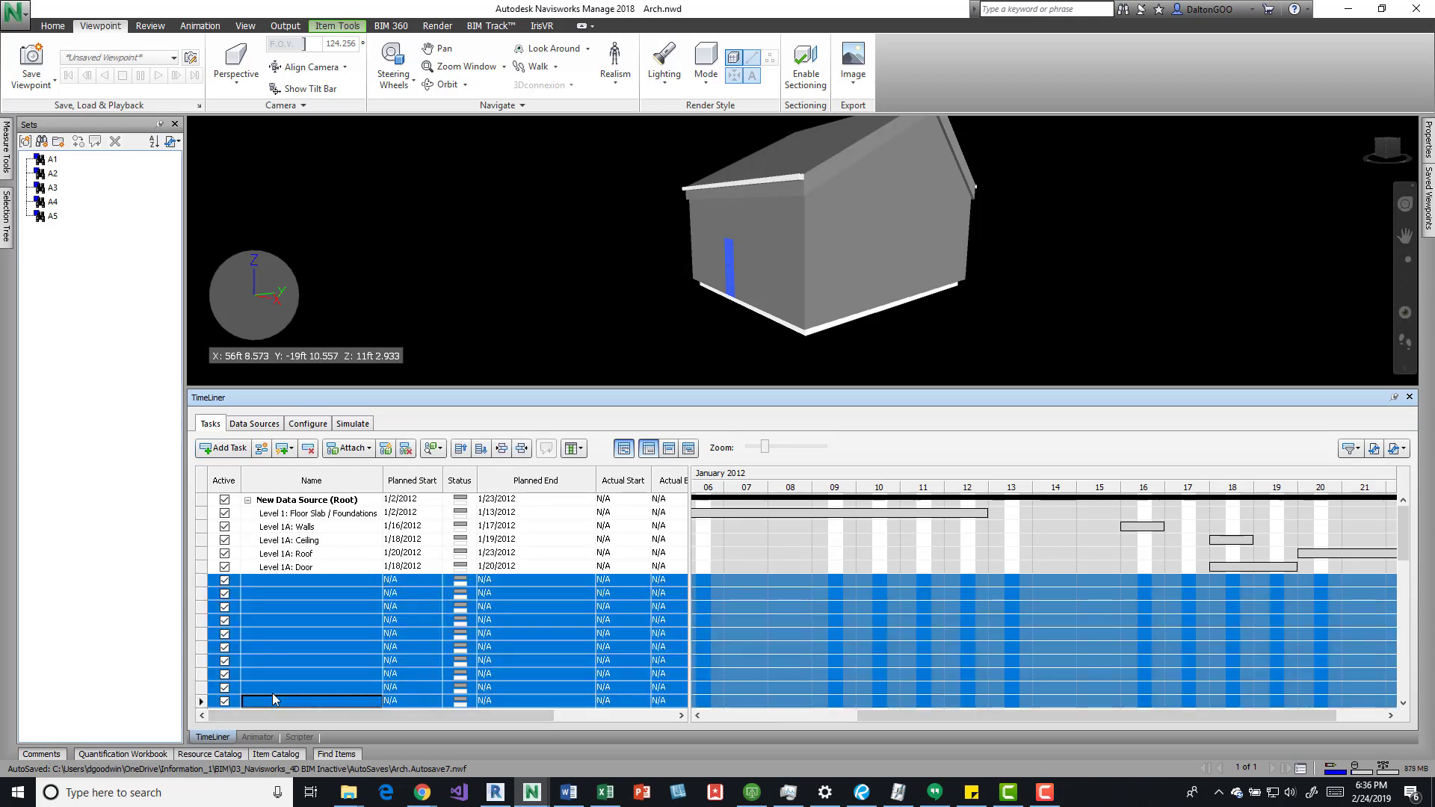
right_click(271, 660)
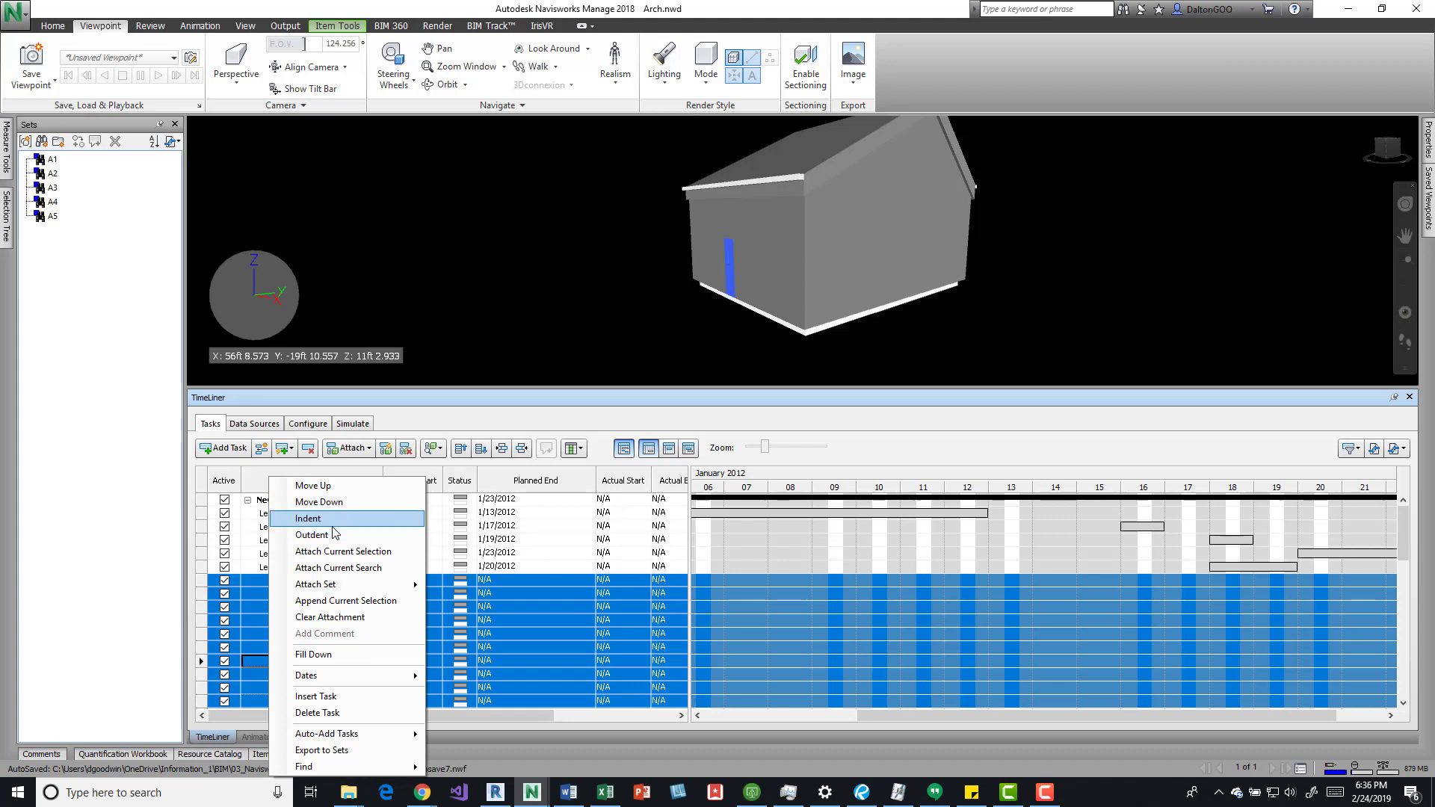
left_click(324, 714)
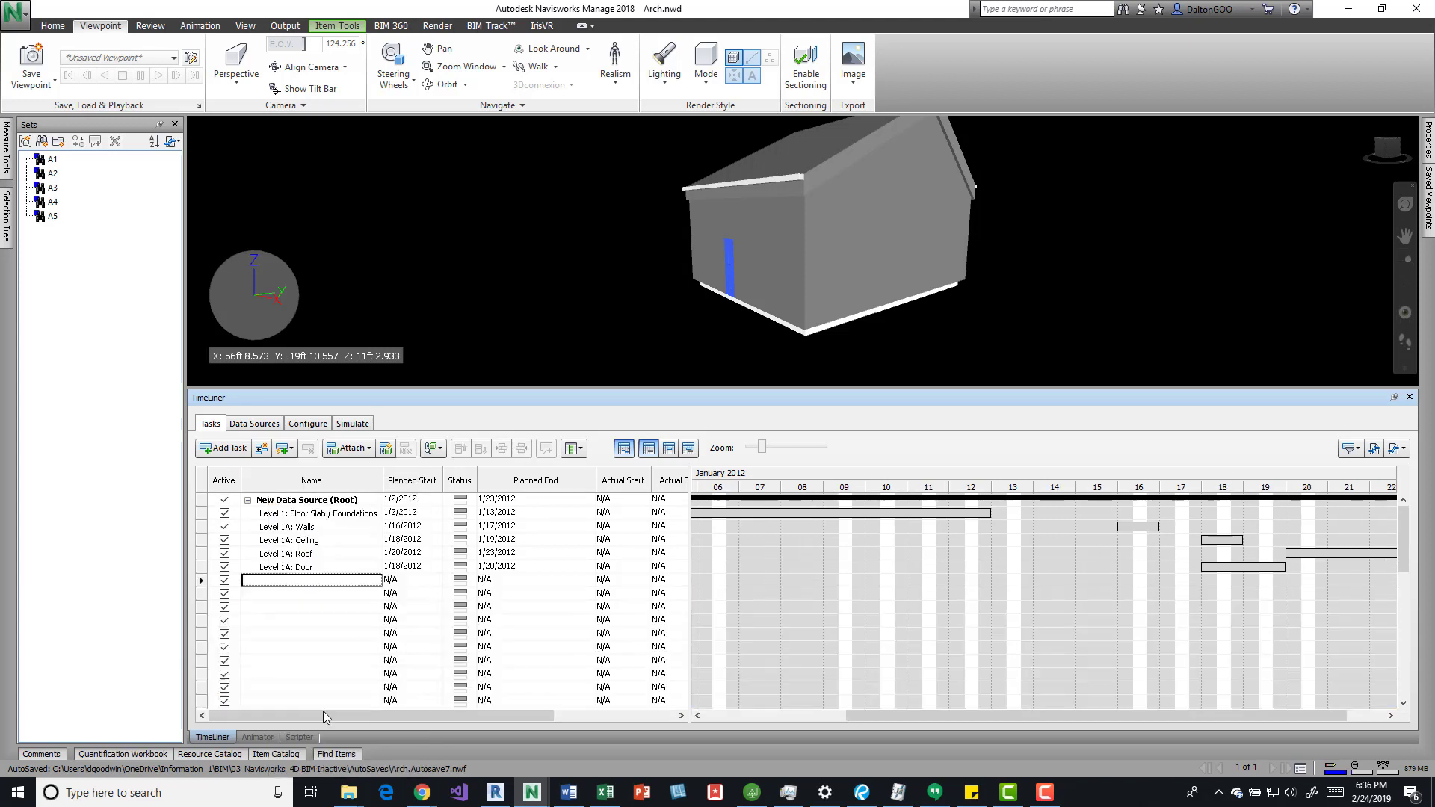
left_click(272, 580, "shift")
right_click(272, 580)
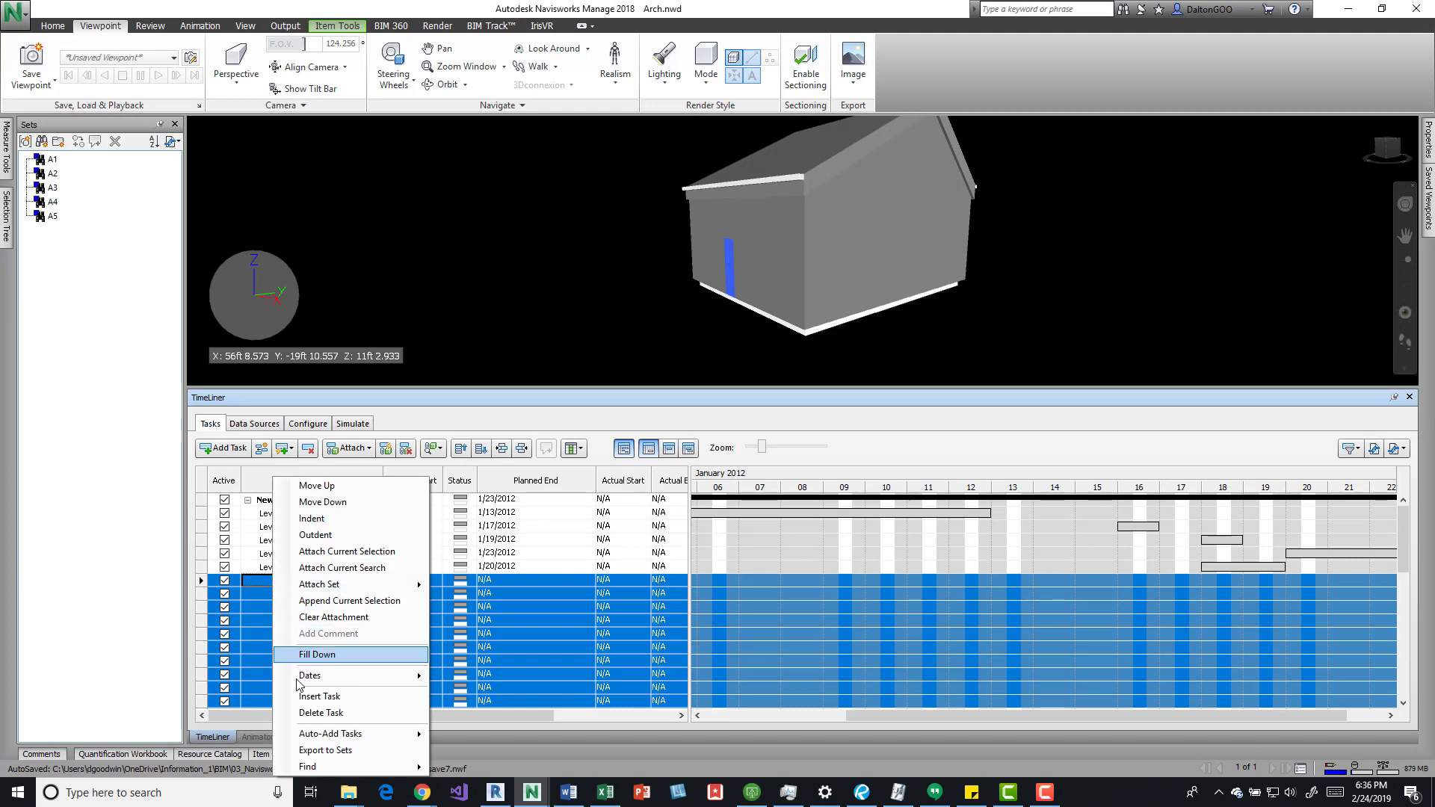
left_click(321, 712)
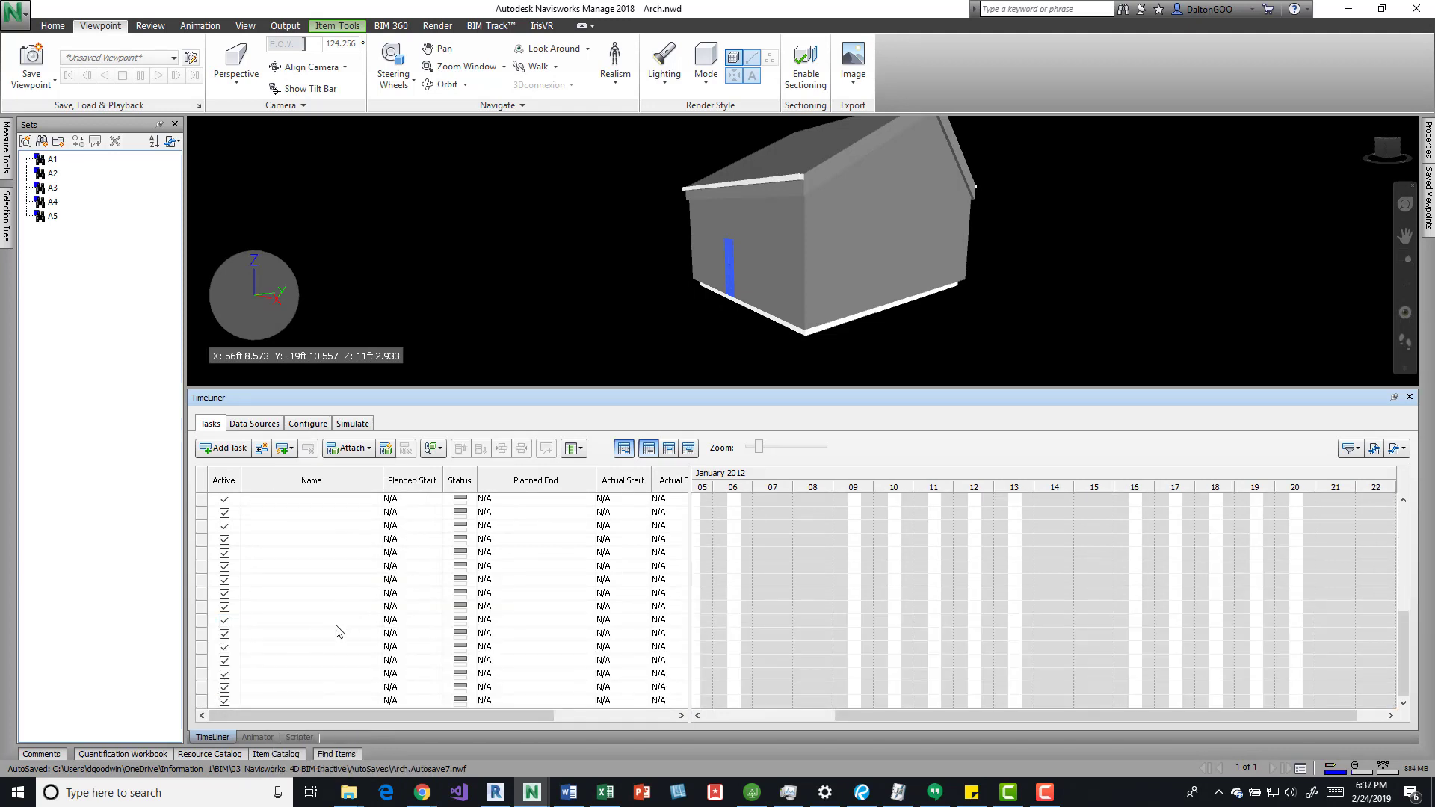
scroll(275, 661, "down", 1)
left_click(268, 555, "shift")
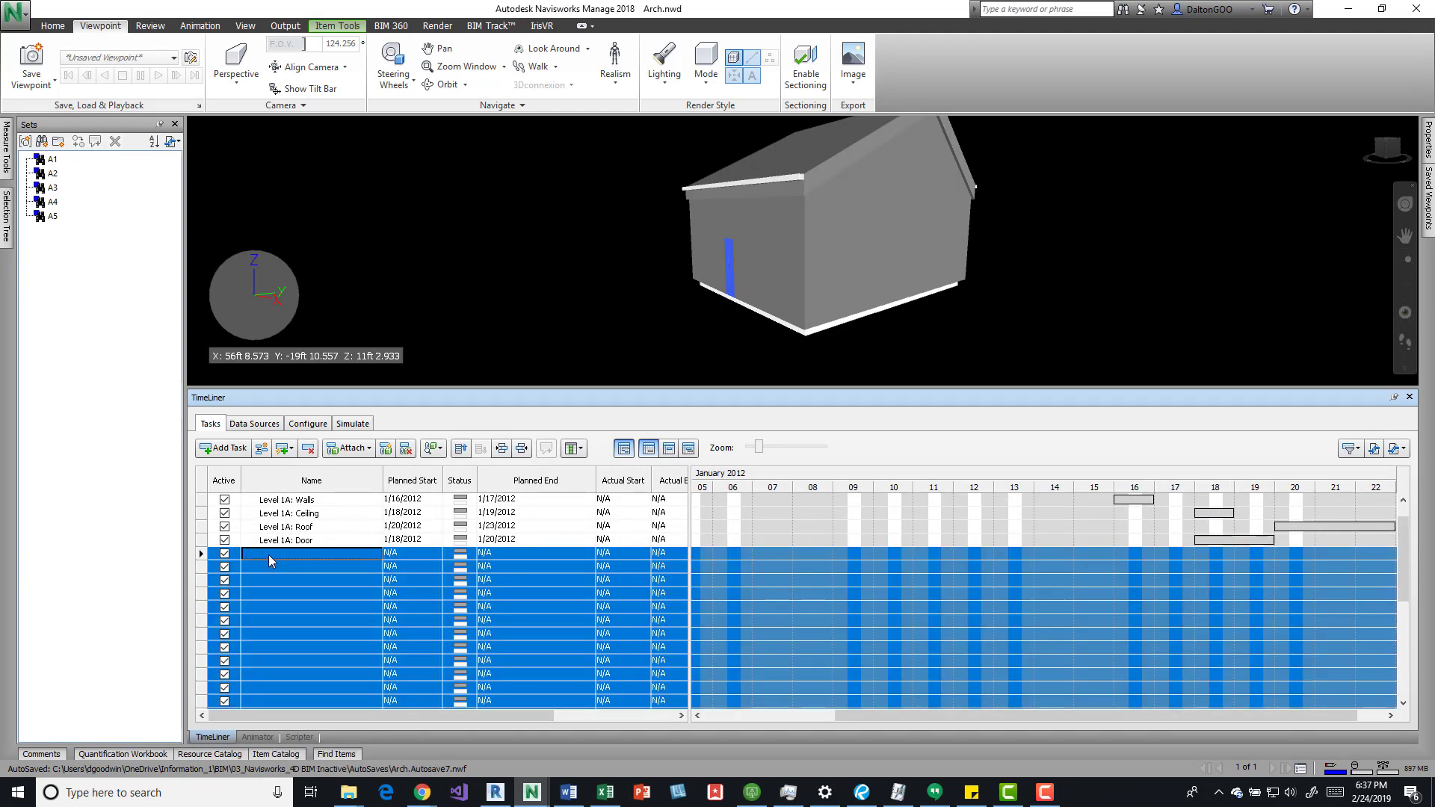
right_click(267, 554)
mouse_move(323, 678)
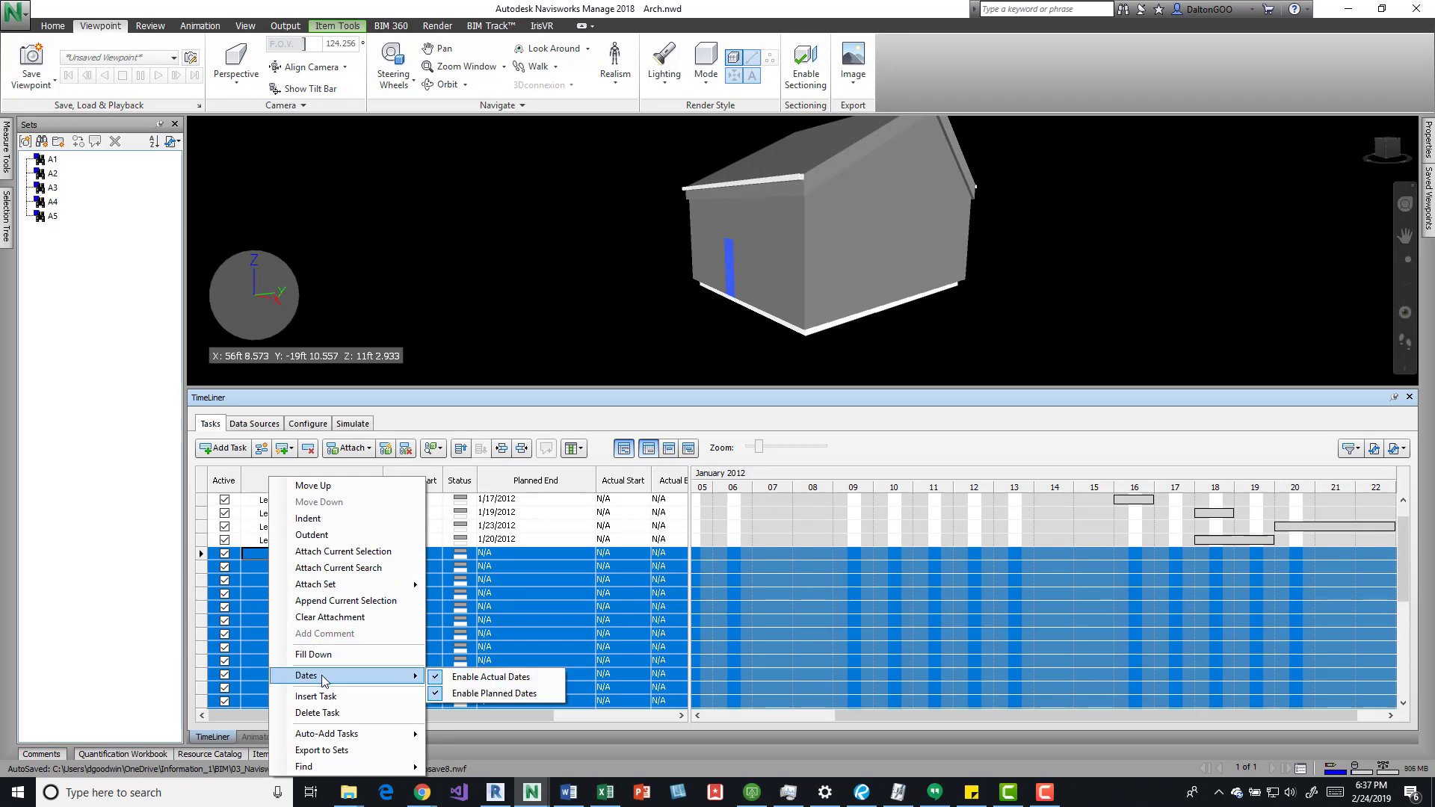
left_click(322, 713)
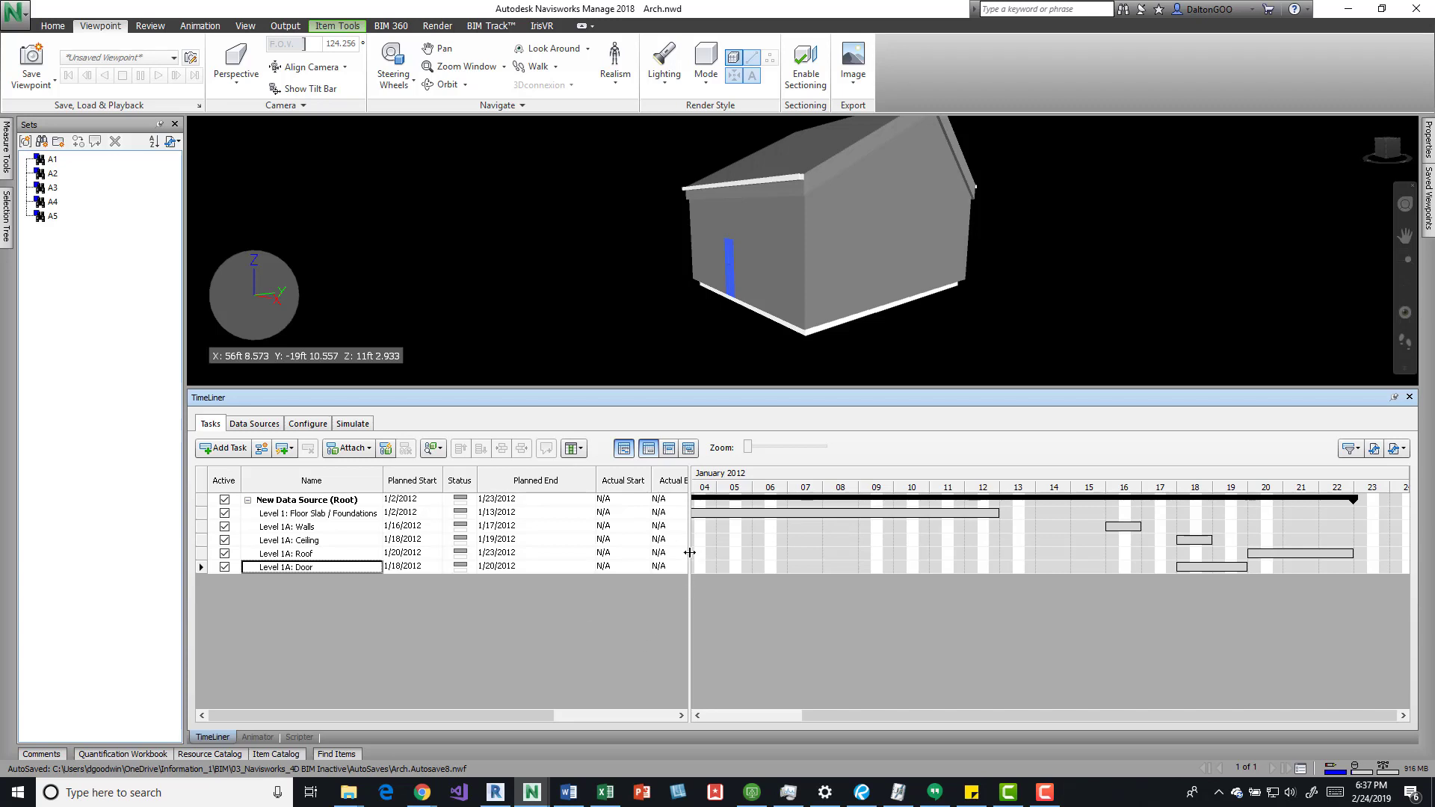
- Widen the task table through Total Cost, enlarge the Status column, and bring the Attached column into view
left_click_drag(690, 551, 854, 558)
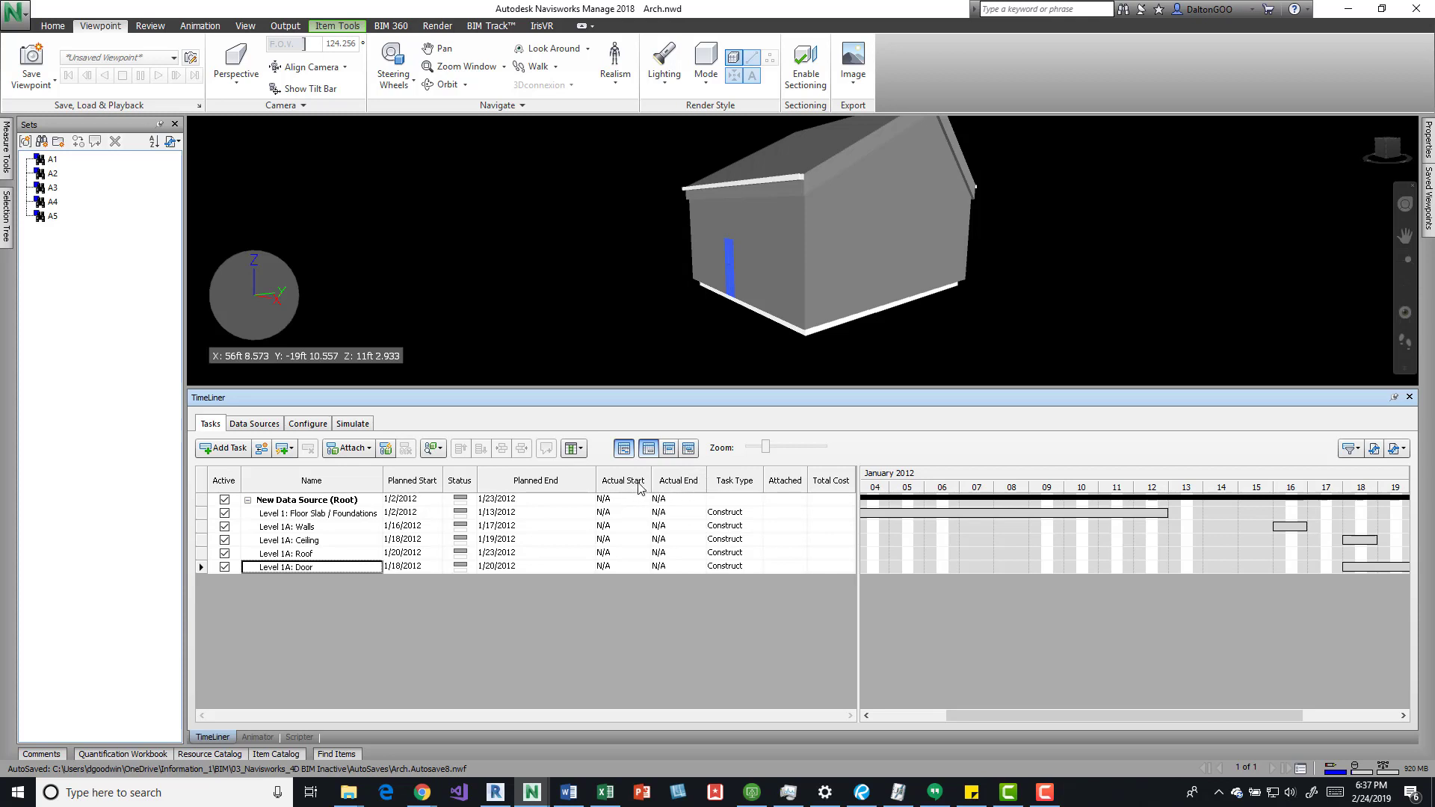
left_click_drag(476, 482, 518, 482)
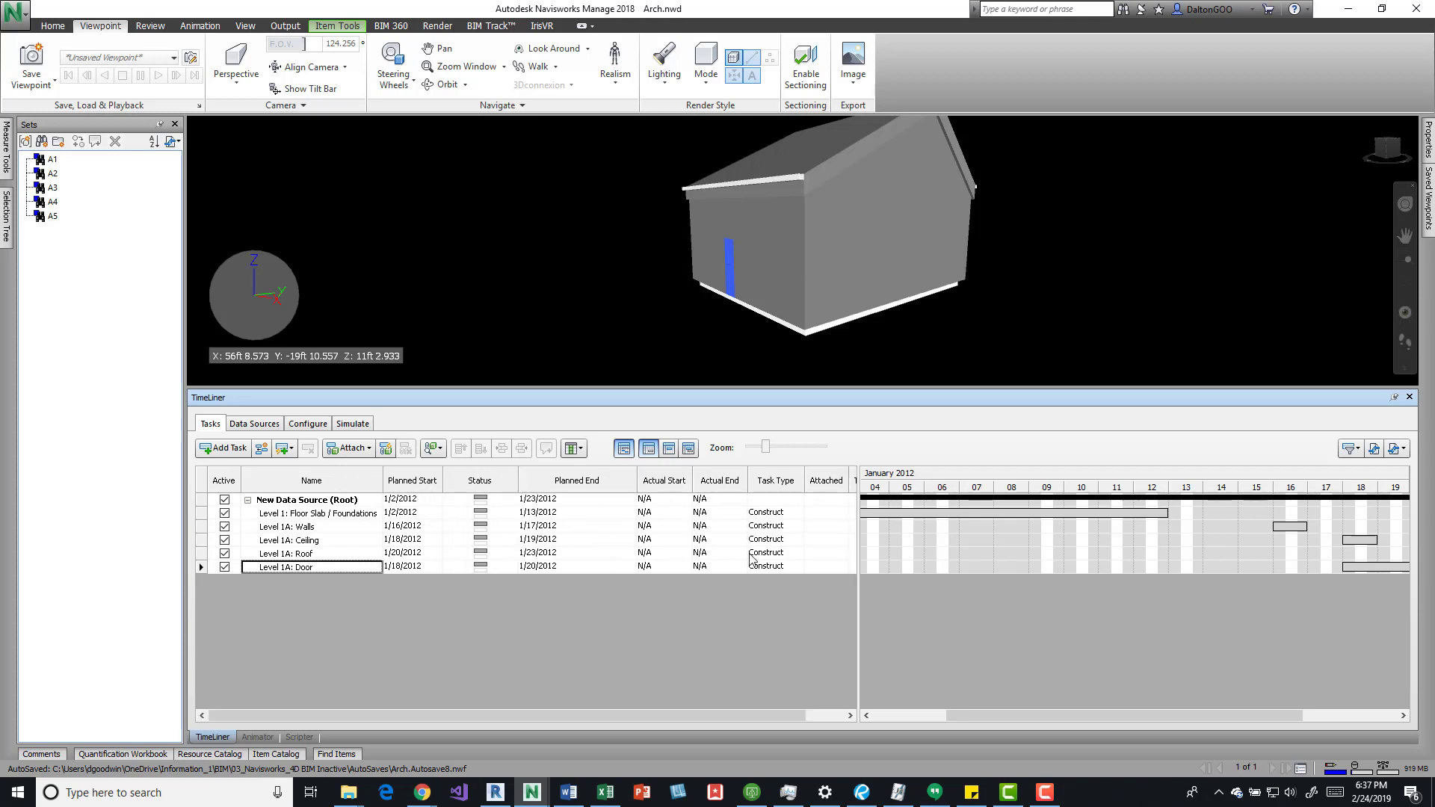
left_click_drag(666, 718, 707, 718)
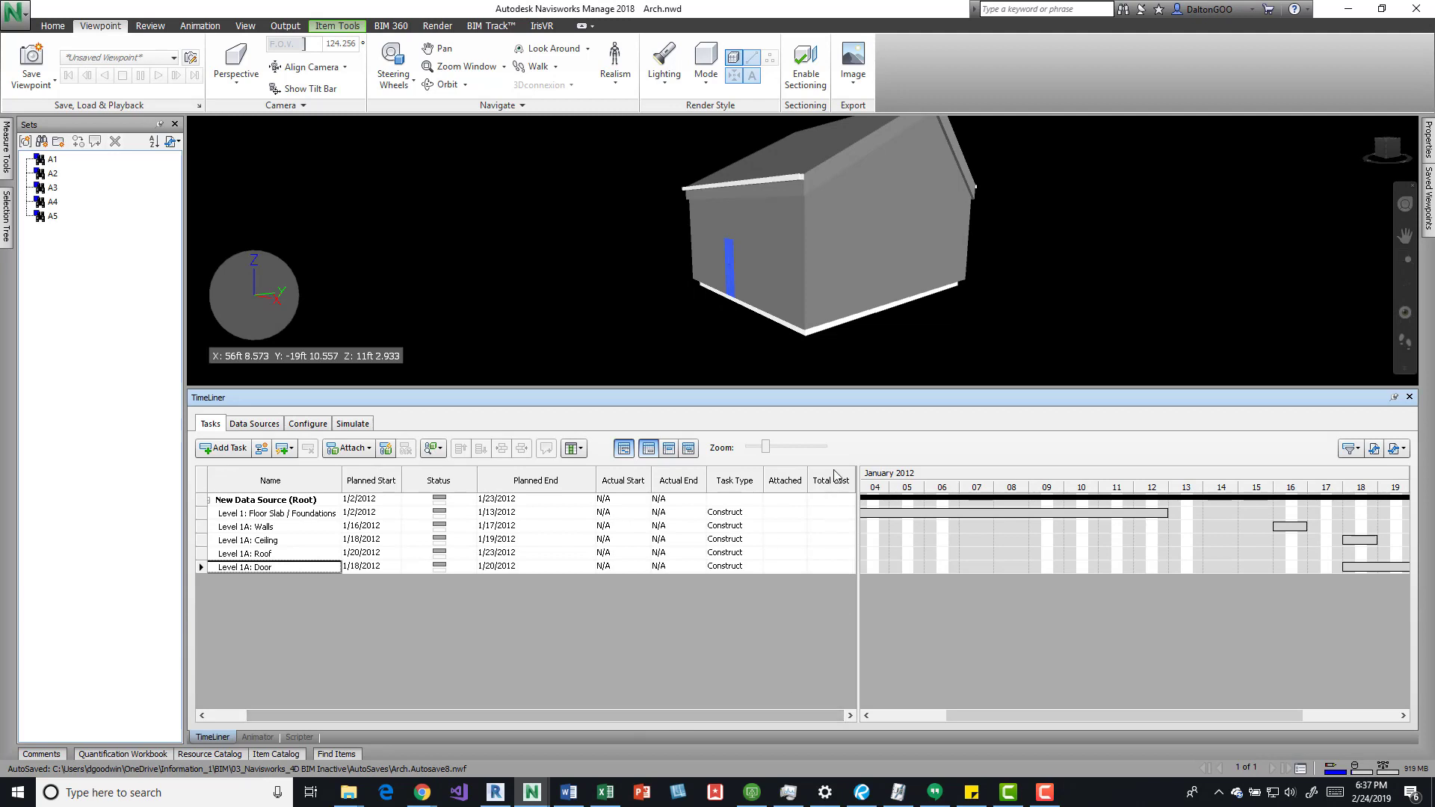
left_click_drag(725, 717, 492, 710)
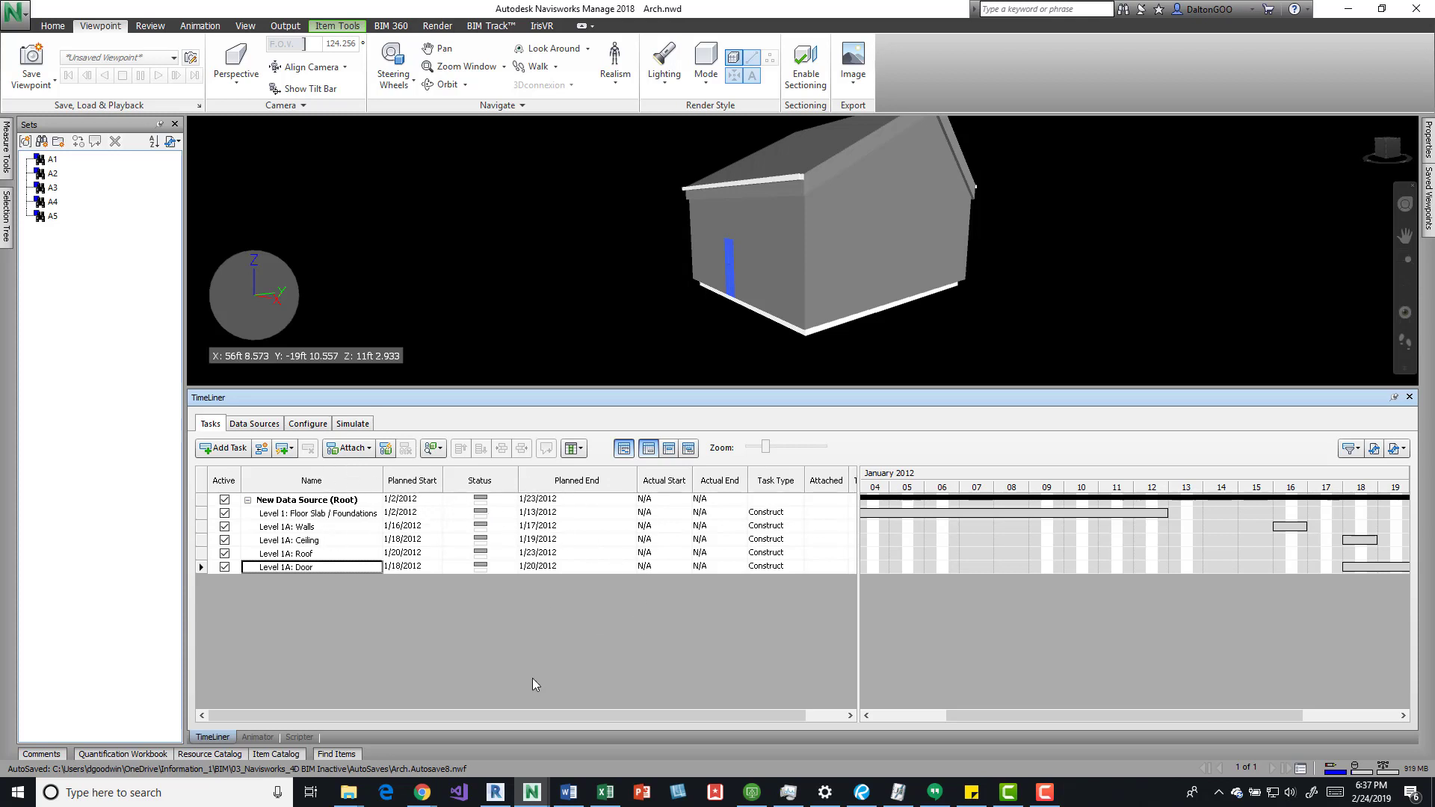
left_click_drag(492, 714, 559, 724)
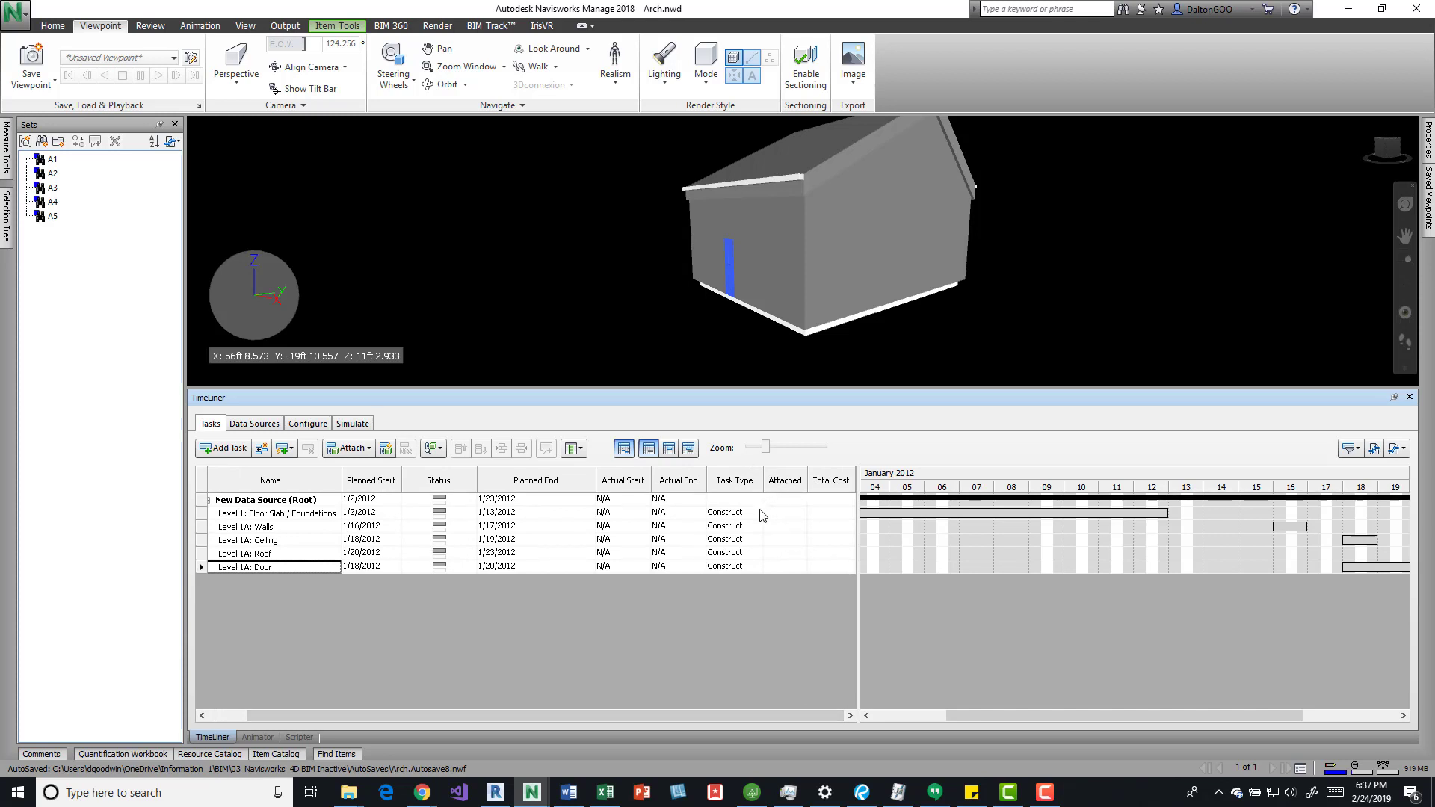
- Check the start of the simulation and examine the task bars along the January 2012 Gantt chart
left_click(352, 424)
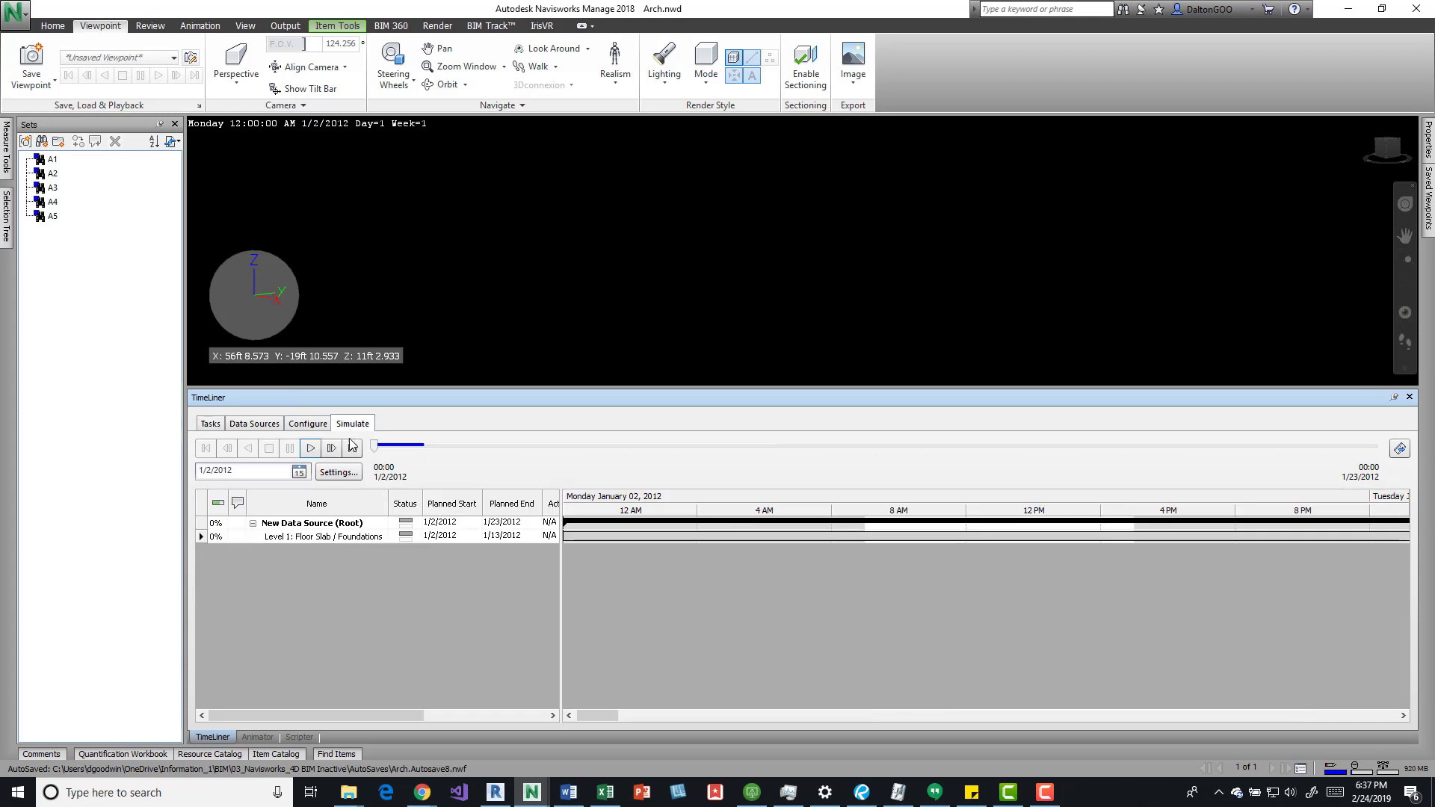
left_click(205, 425)
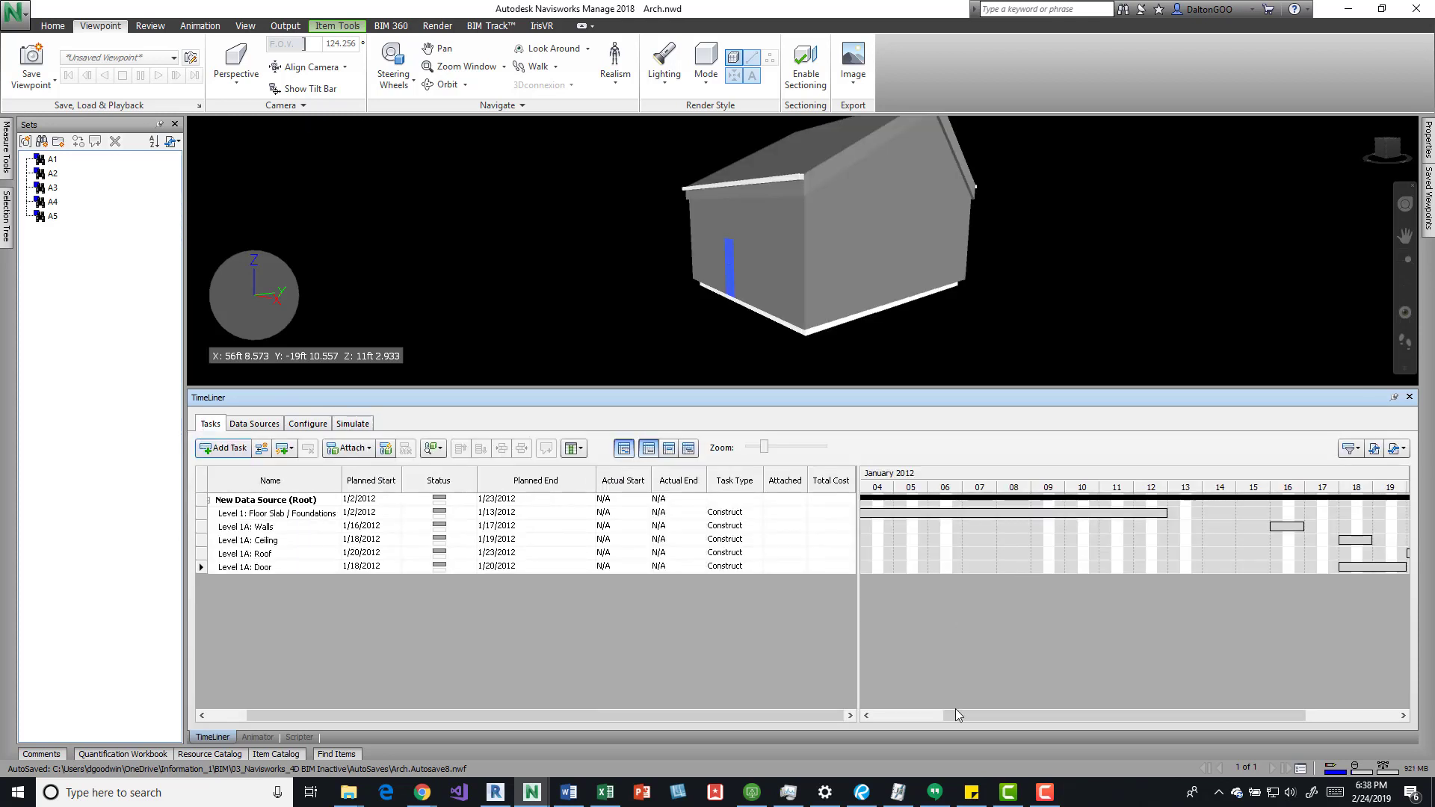
left_click_drag(982, 715, 1099, 706)
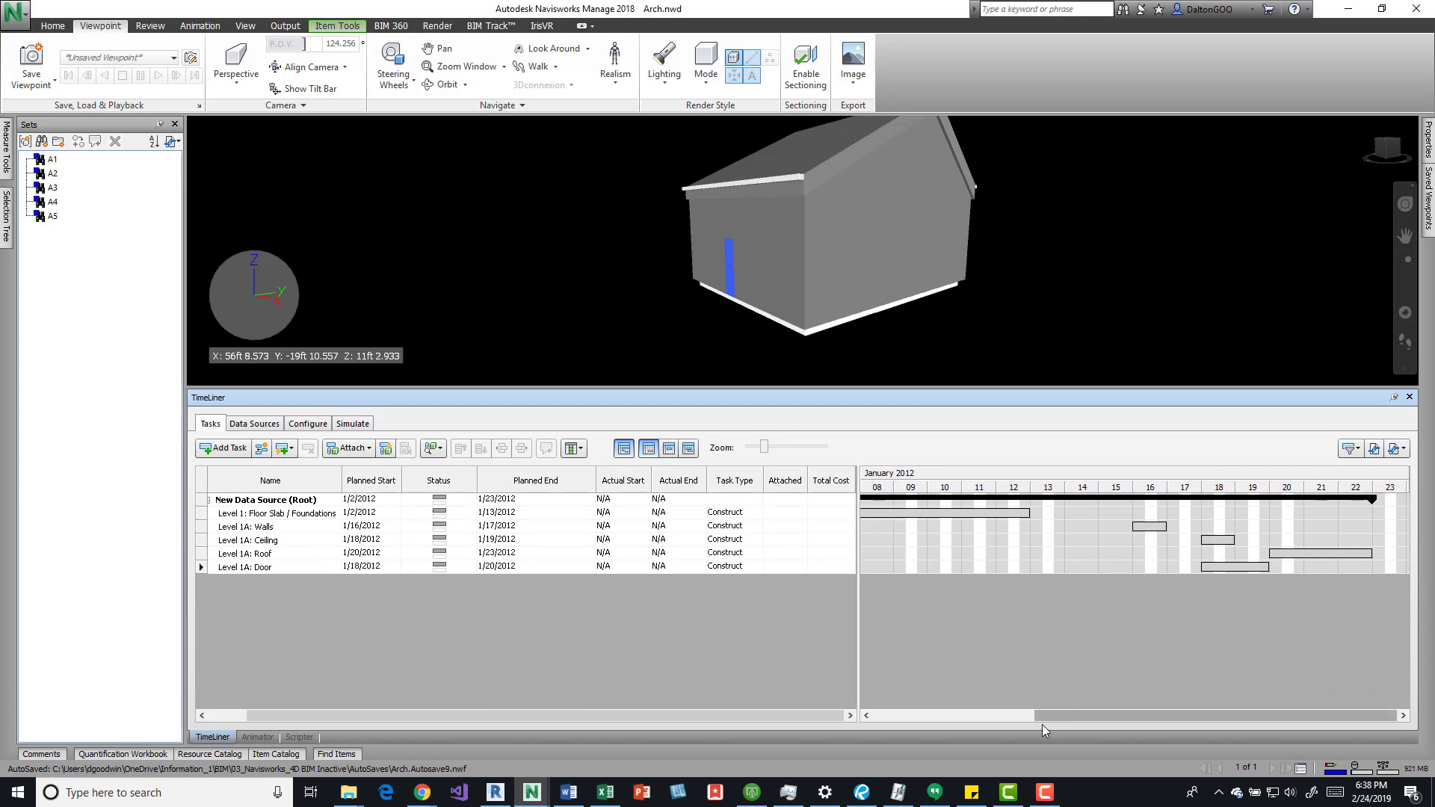
left_click_drag(1075, 708, 897, 711)
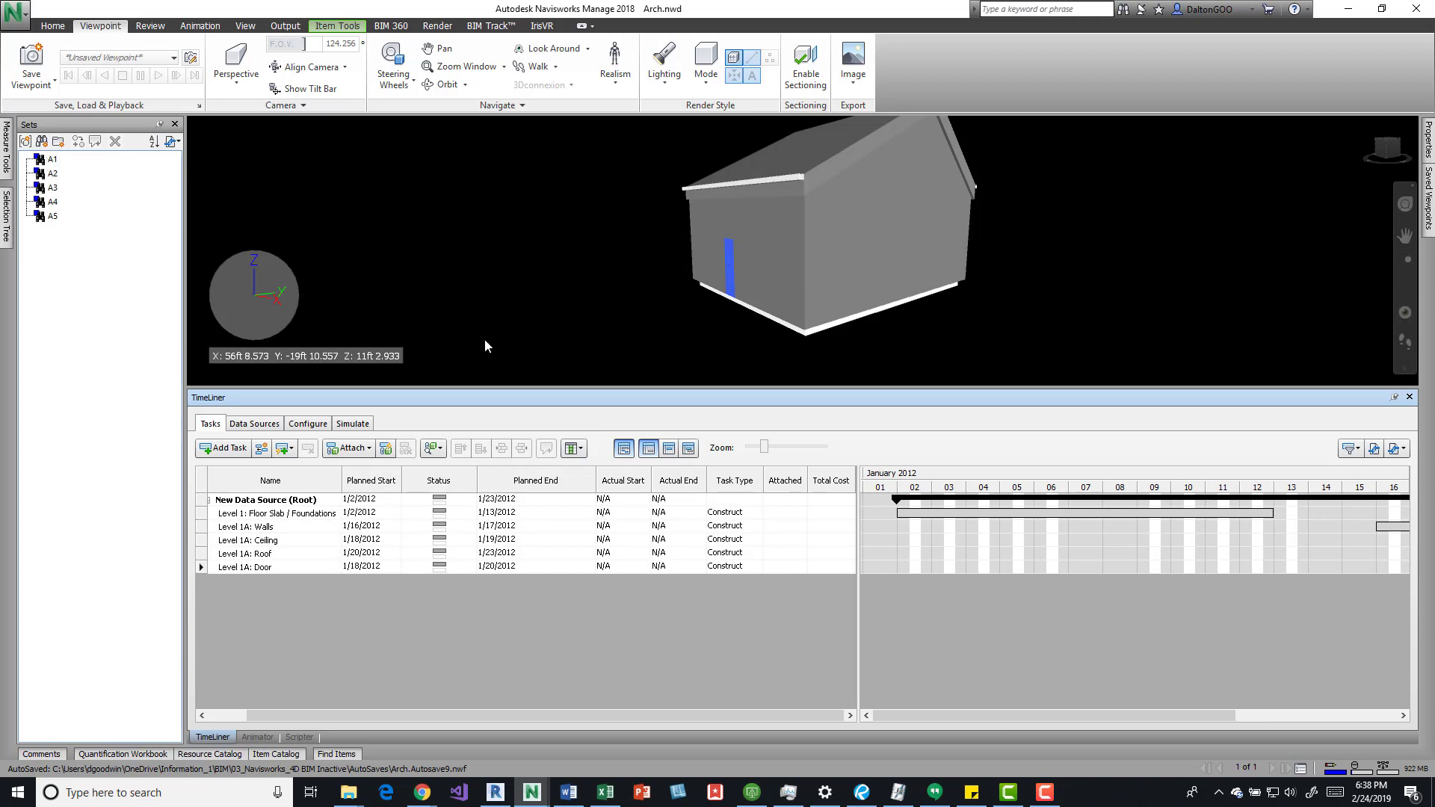
- Attach search sets A1 to A5 in order to the five tasks: Floor Slab / Foundations, Walls, Ceiling, Roof and Door
left_click(54, 161)
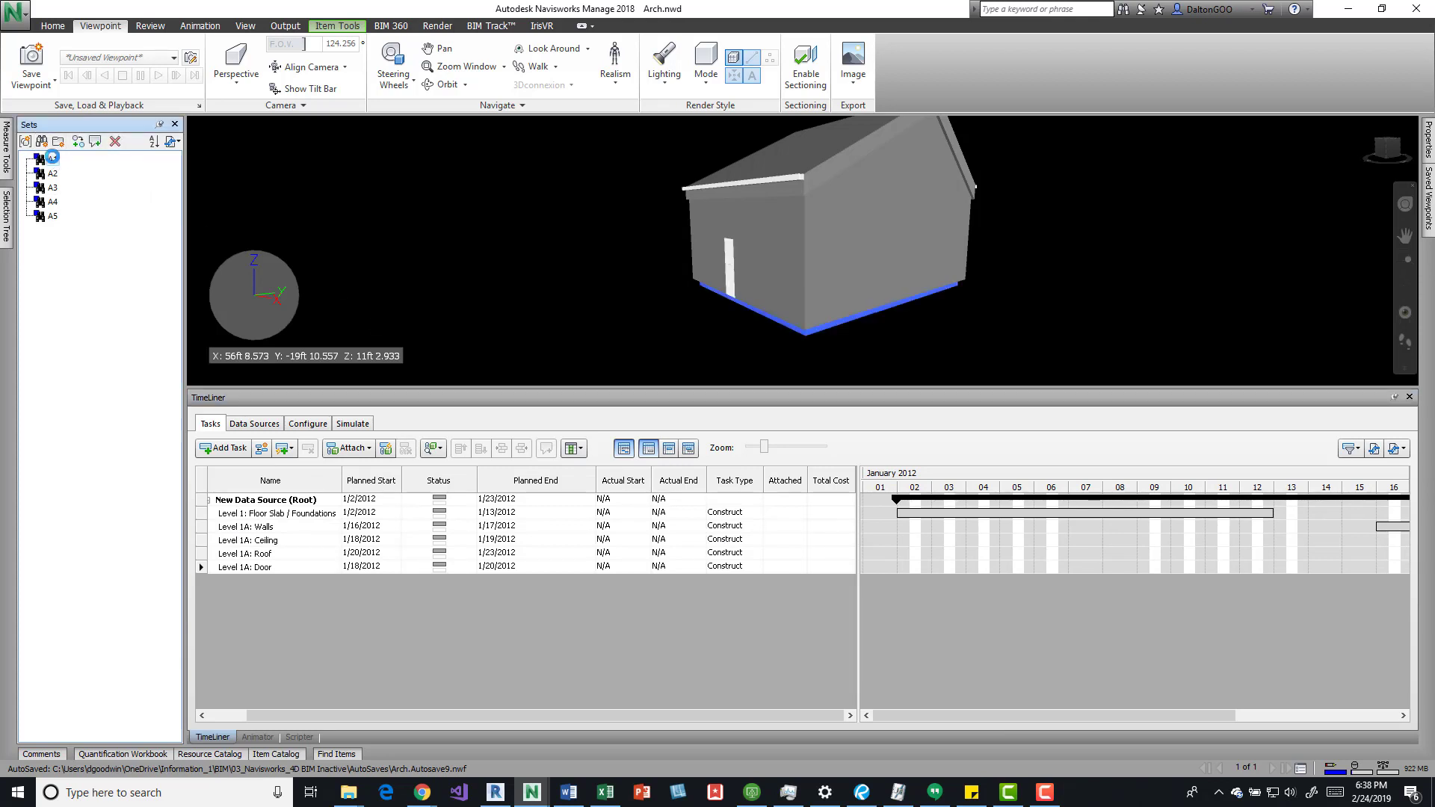
left_click_drag(54, 161, 785, 519)
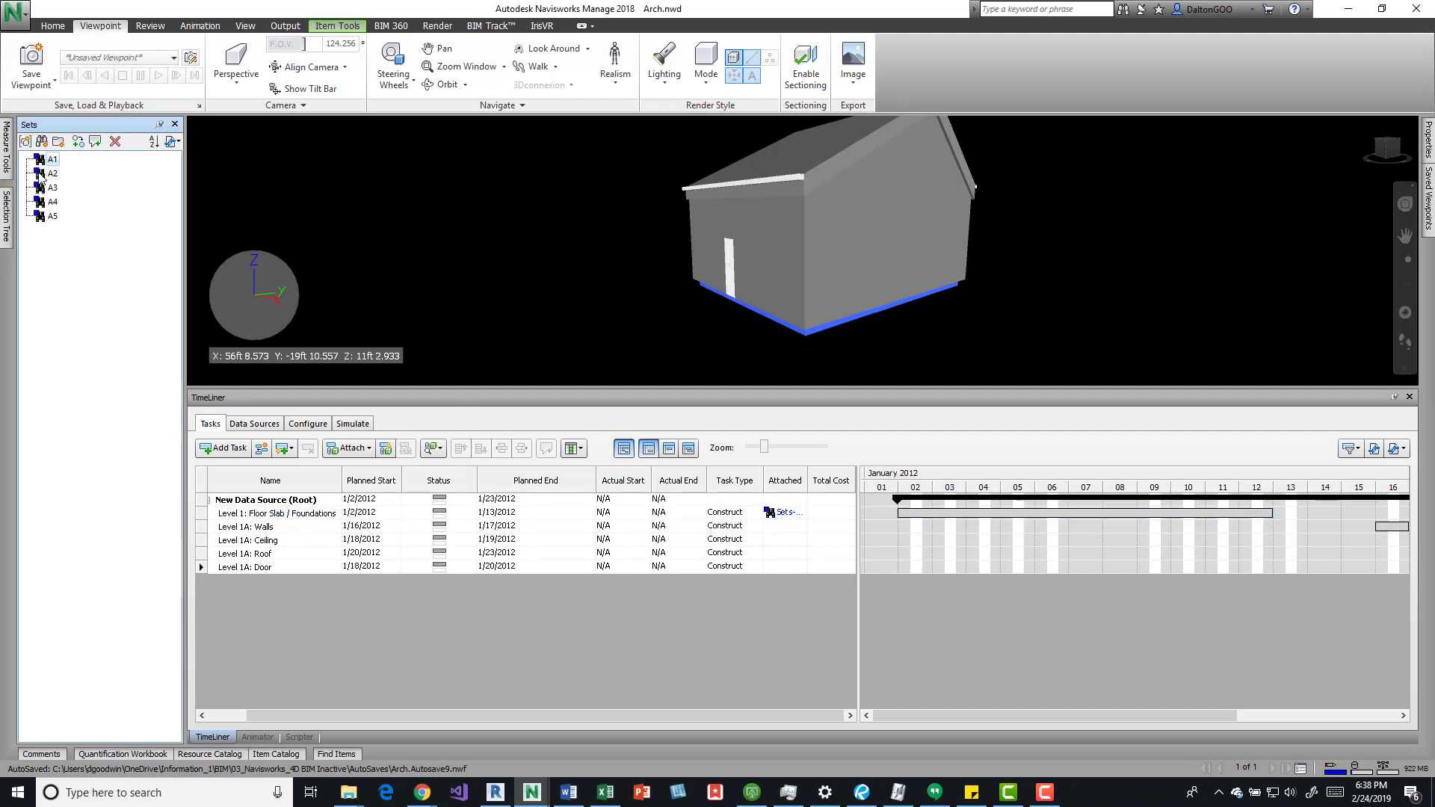
left_click_drag(52, 173, 781, 527)
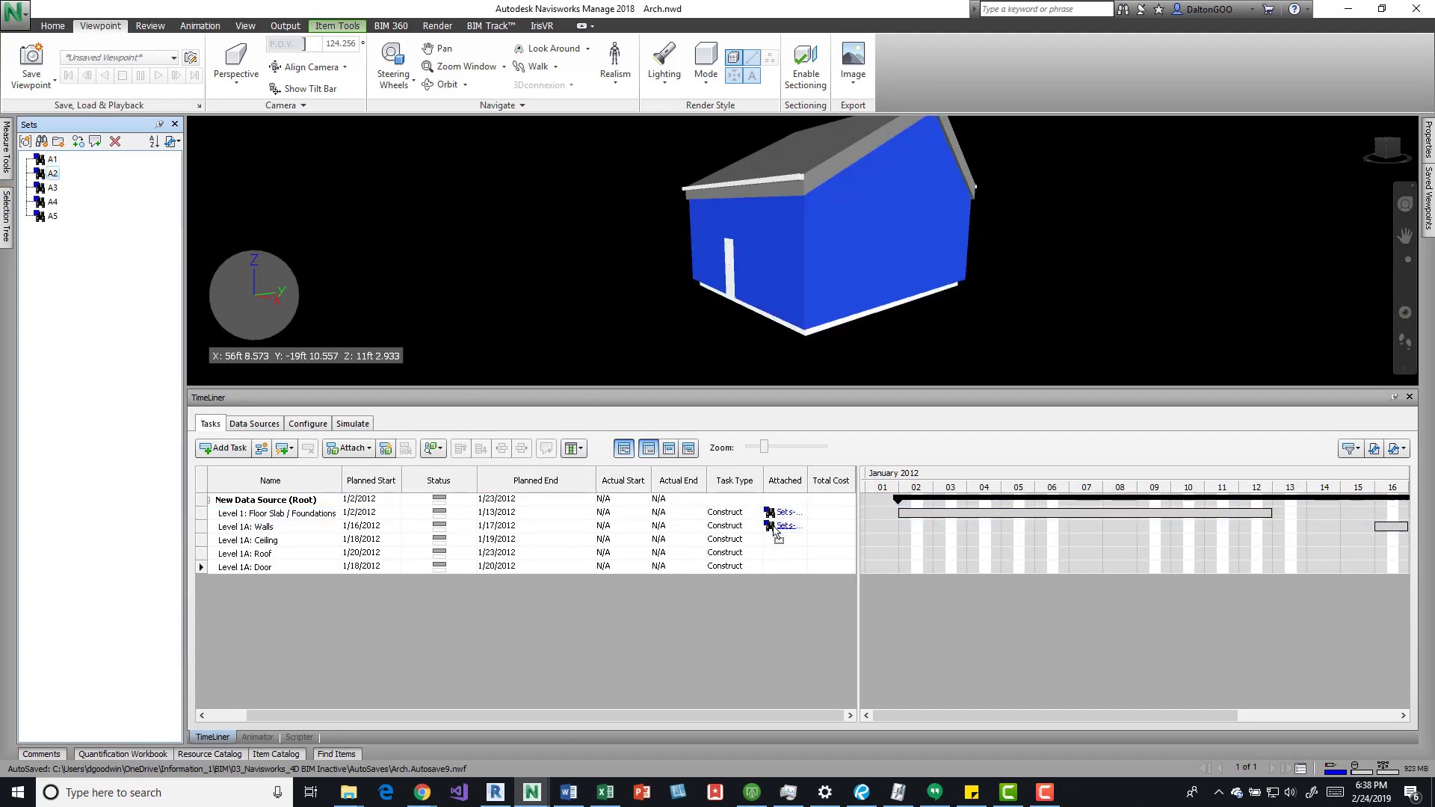
left_click_drag(53, 188, 780, 543)
left_click_drag(44, 203, 739, 558)
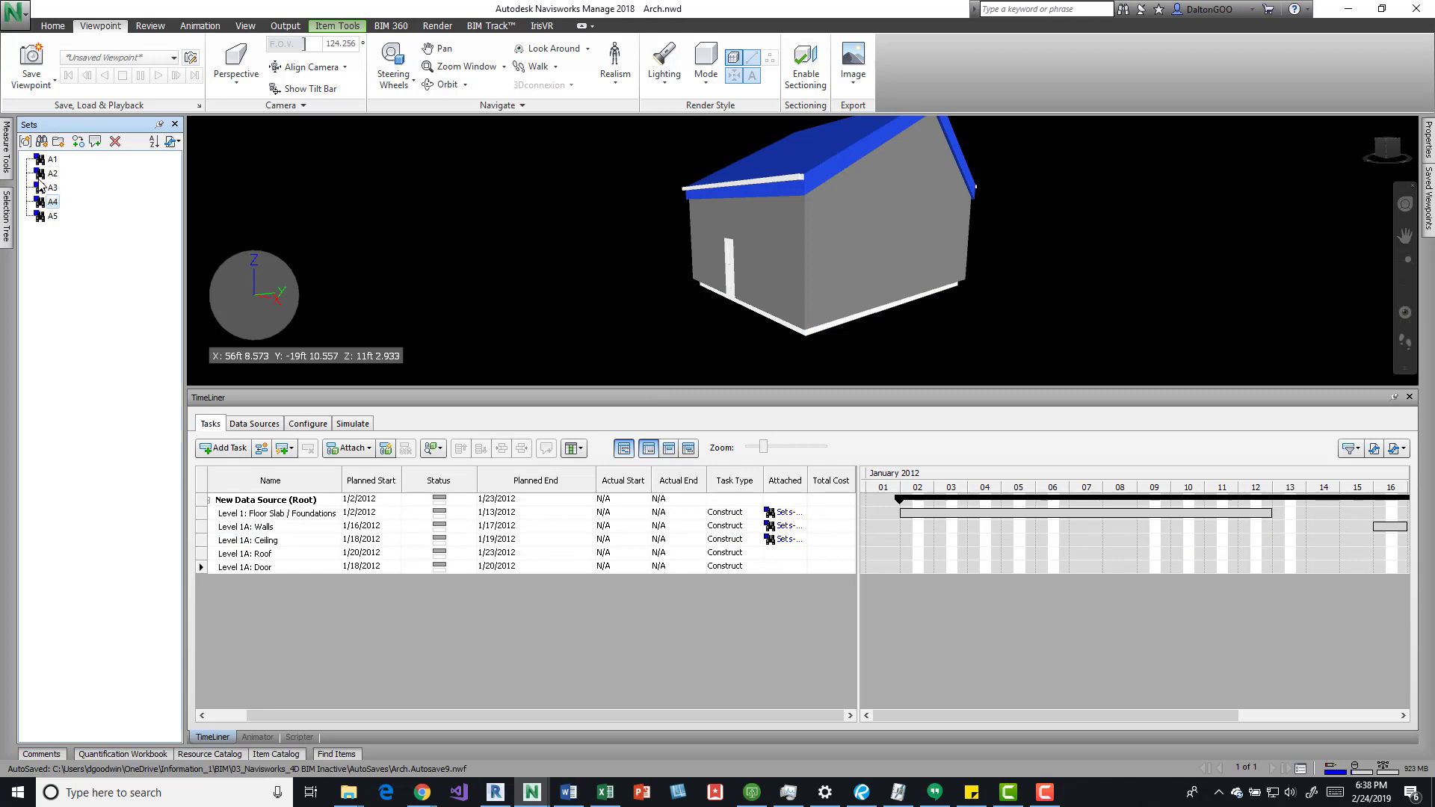
left_click_drag(51, 202, 792, 561)
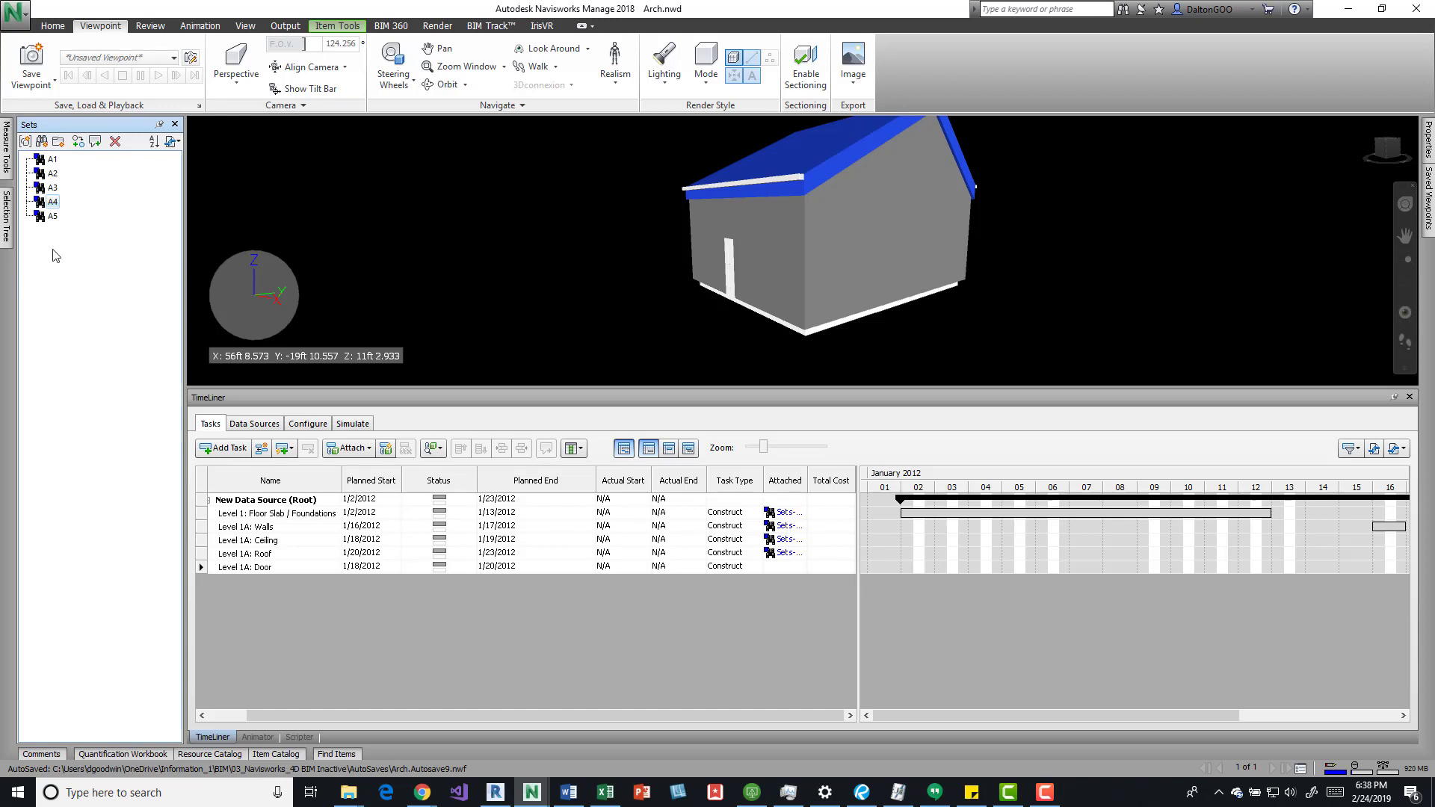
left_click_drag(52, 217, 785, 567)
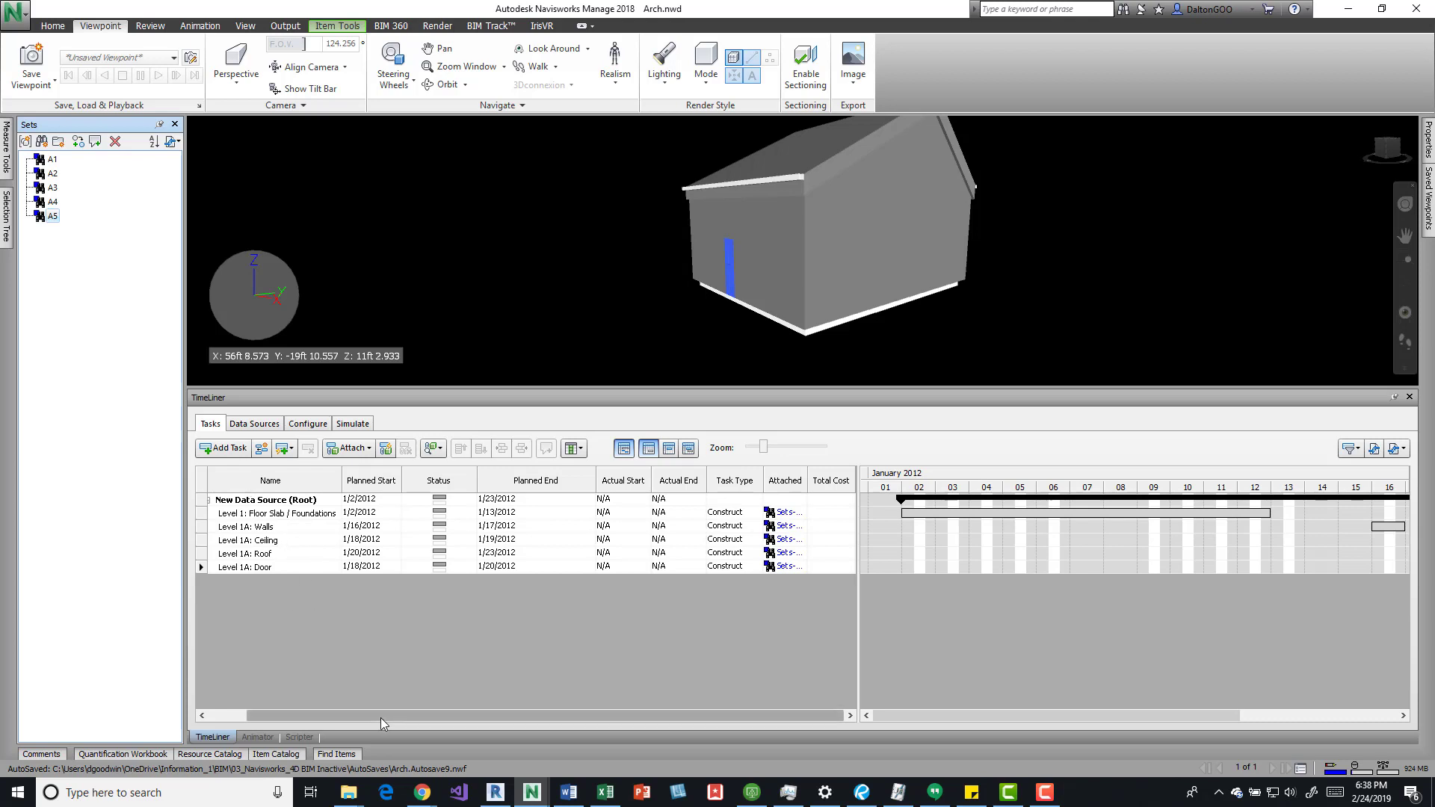
- Widen the task table's Attached column enough to show the full name of each attached set
left_click_drag(398, 715, 329, 719)
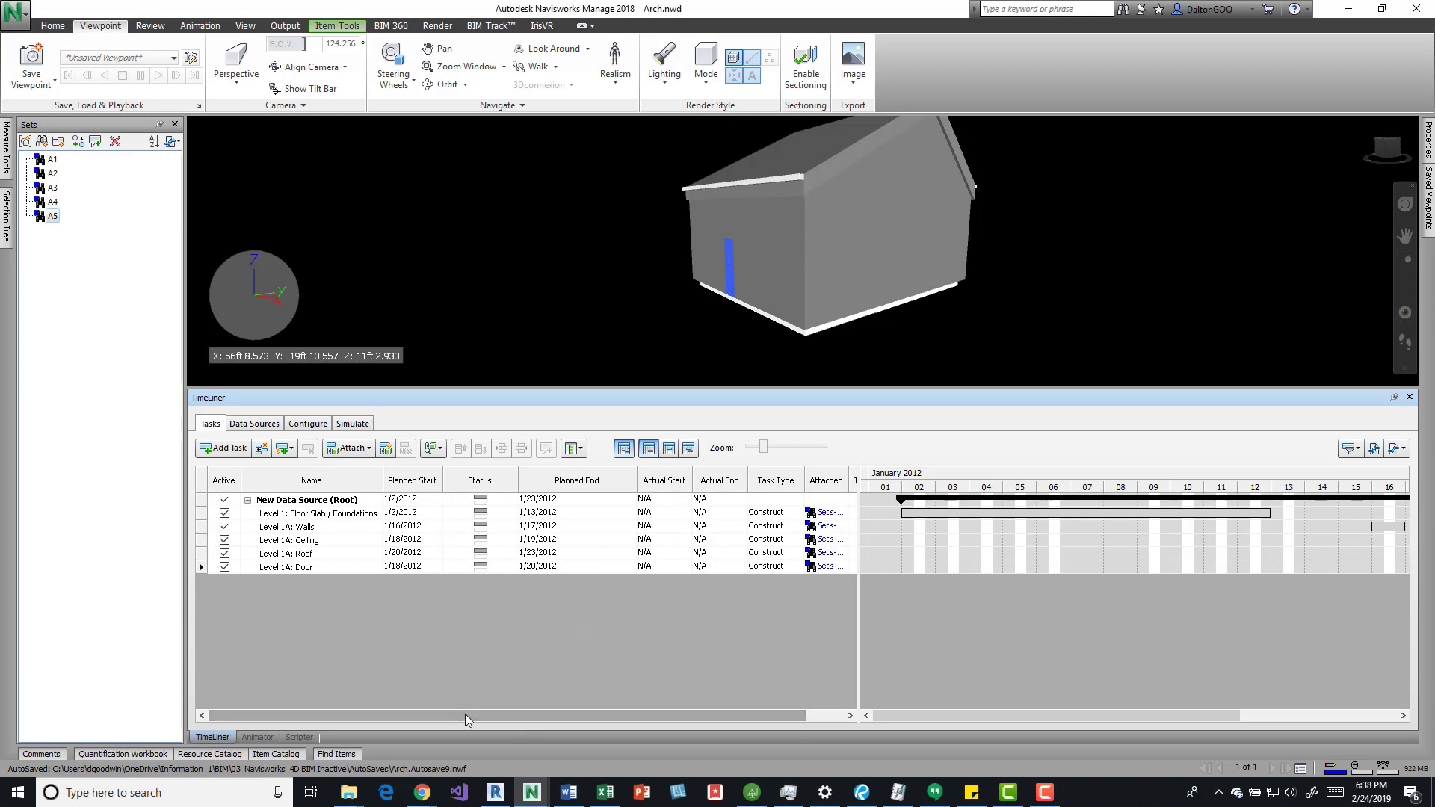
left_click_drag(464, 716, 502, 716)
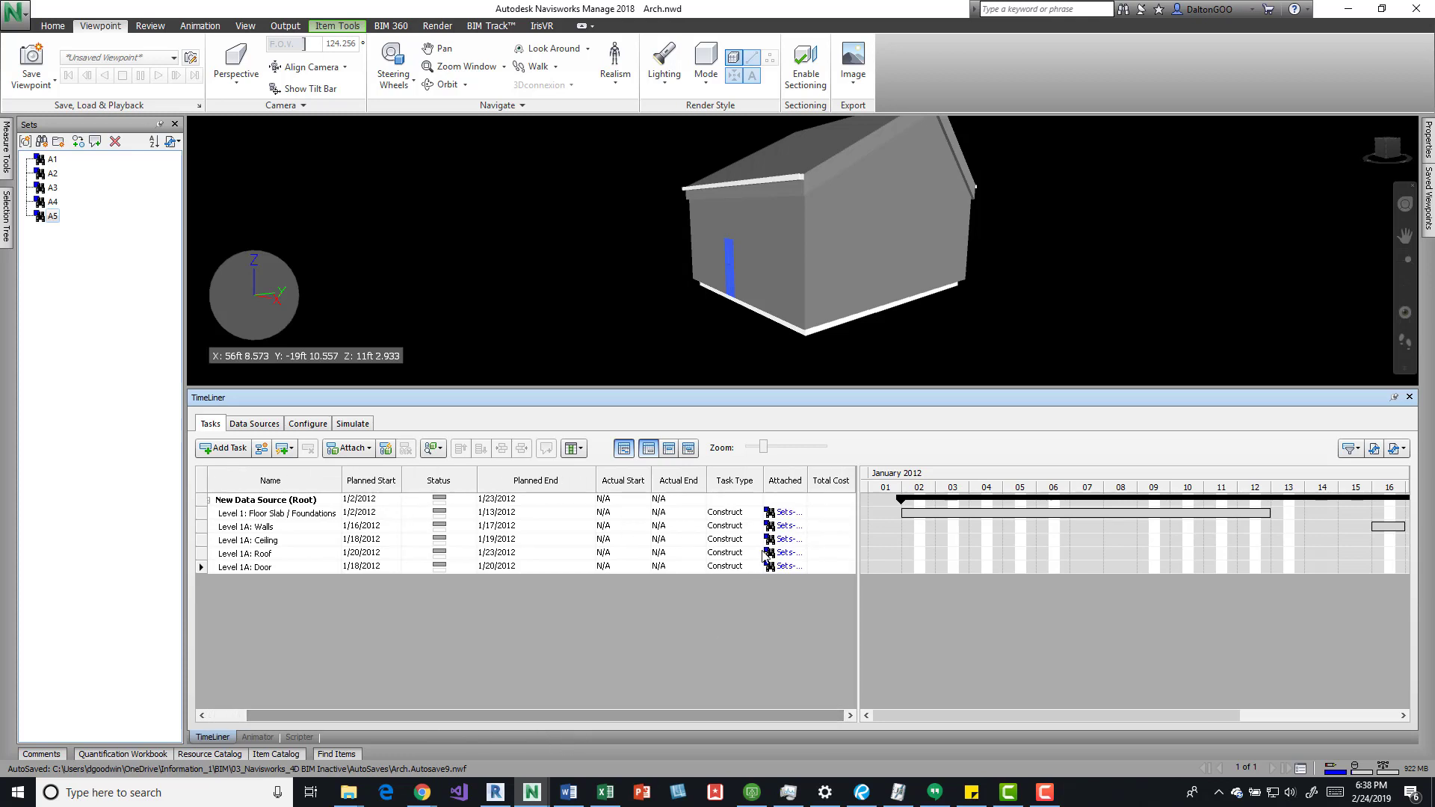
left_click_drag(807, 489, 827, 490)
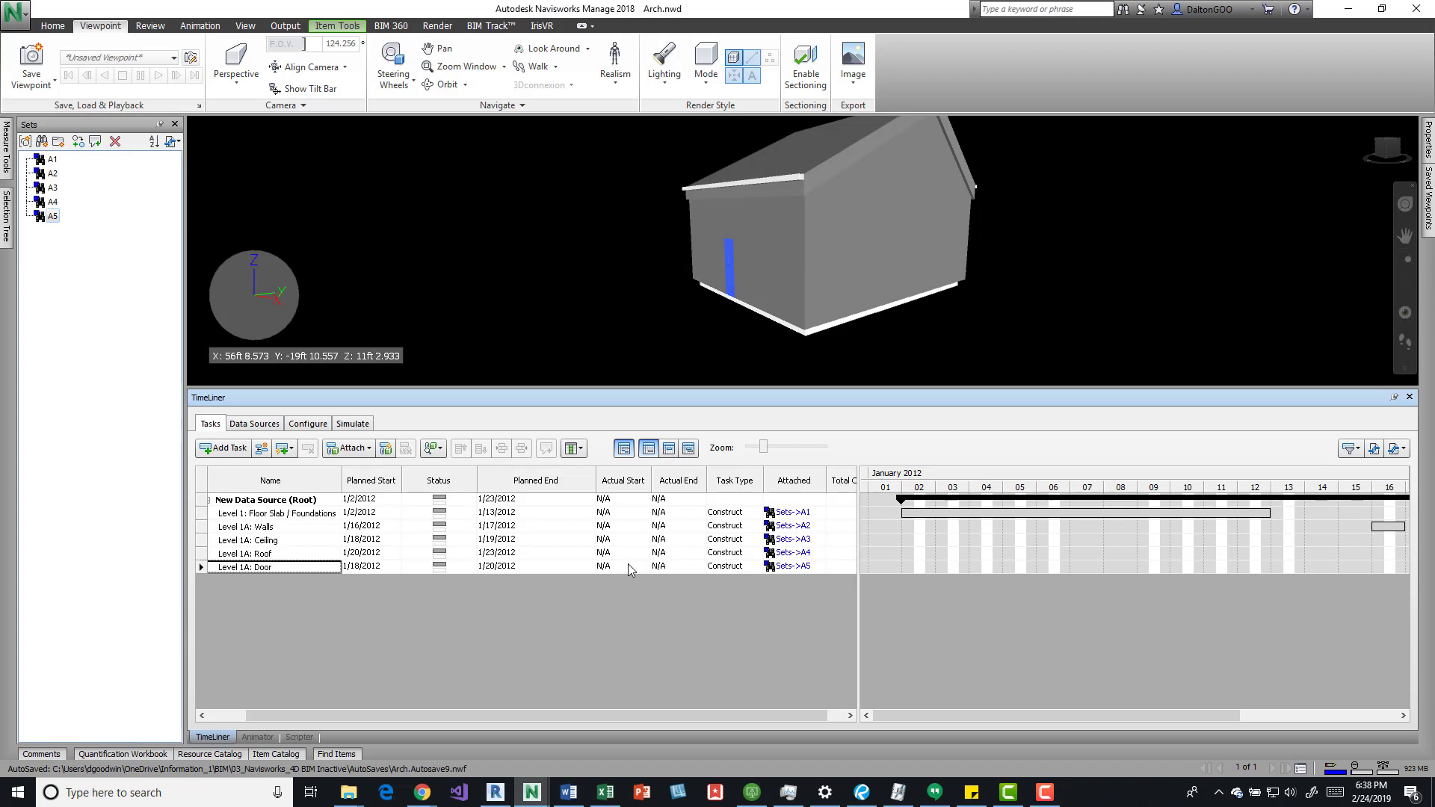
- Play the construction simulation through to its end, rewind it to the start date and clear the model selection
left_click(350, 424)
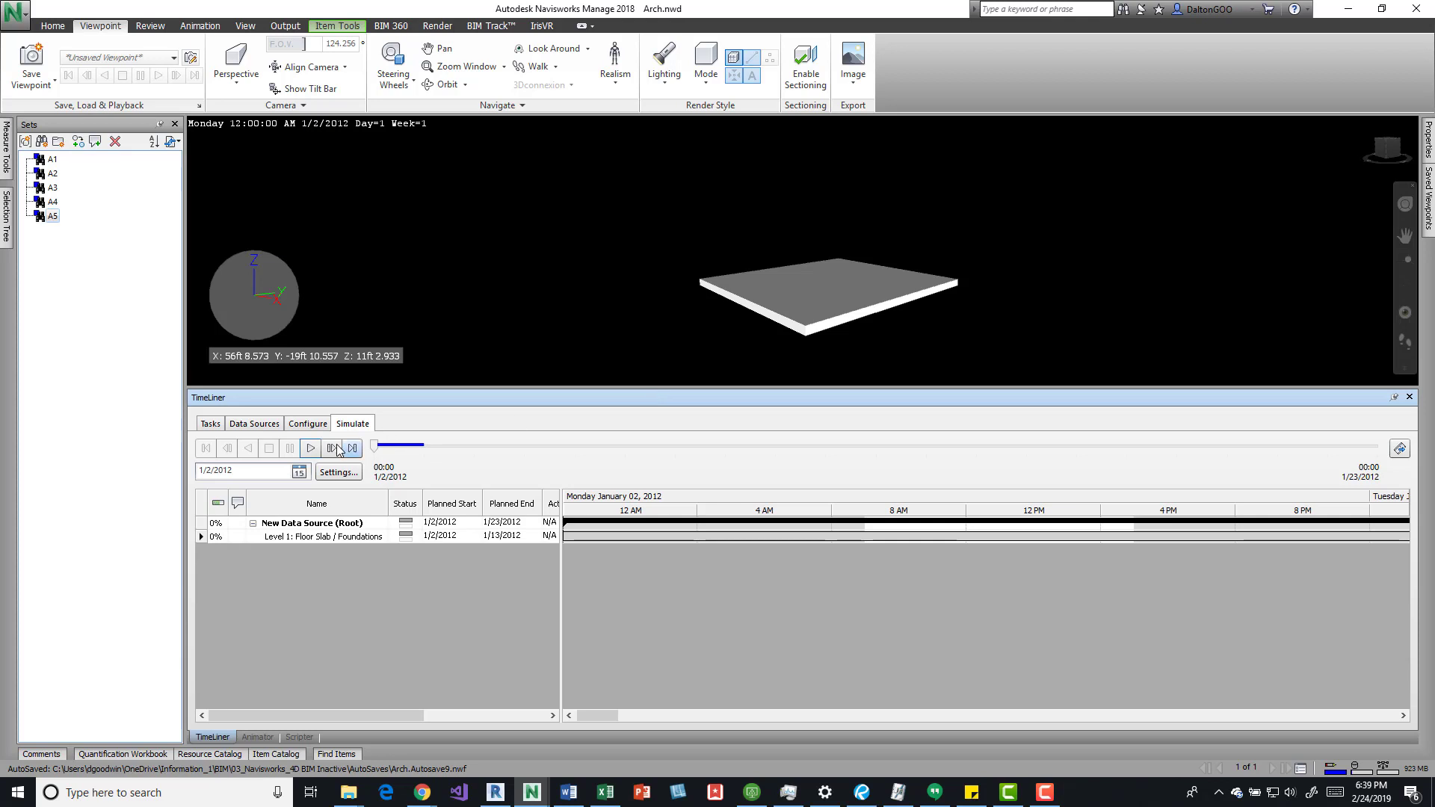
left_click(311, 449)
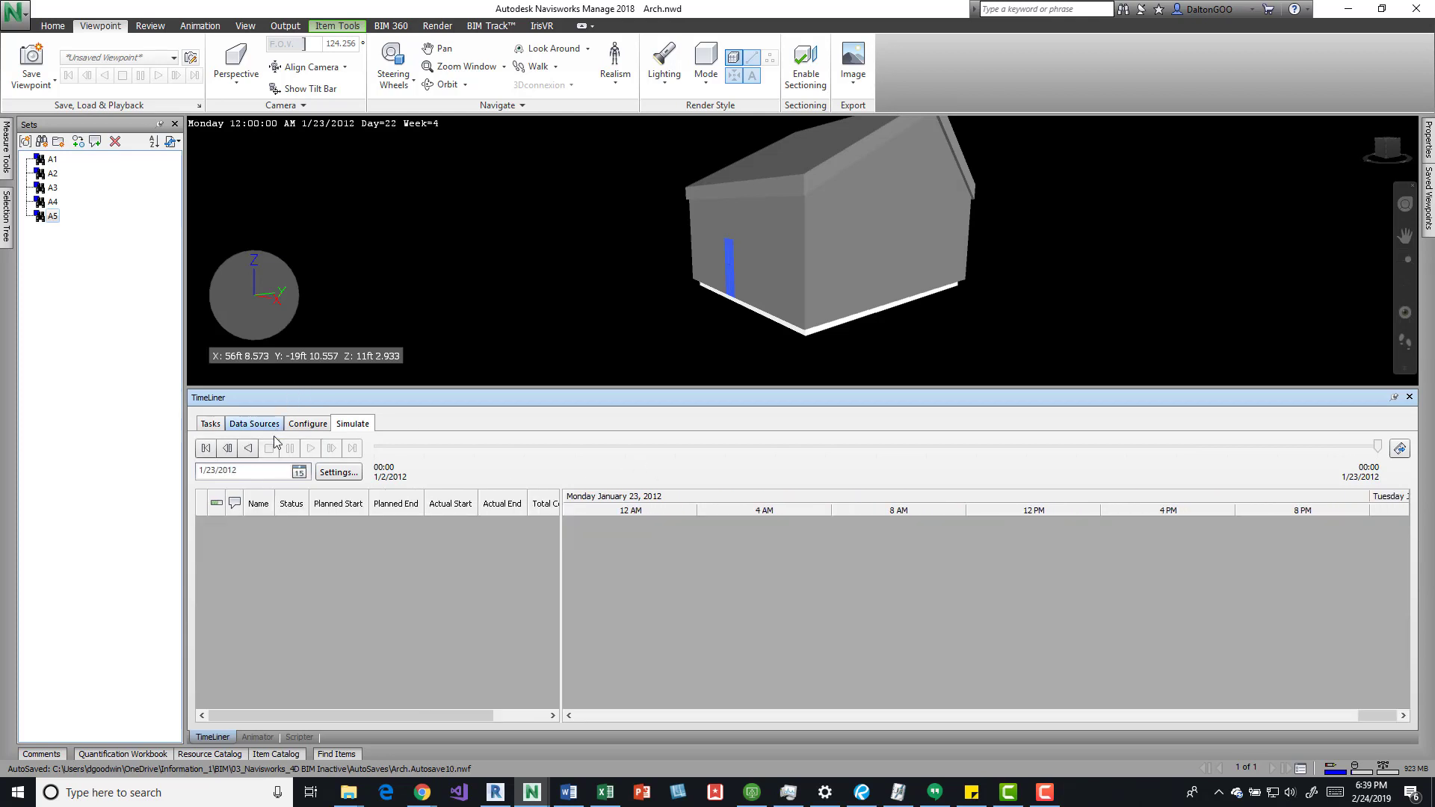
left_click(205, 447)
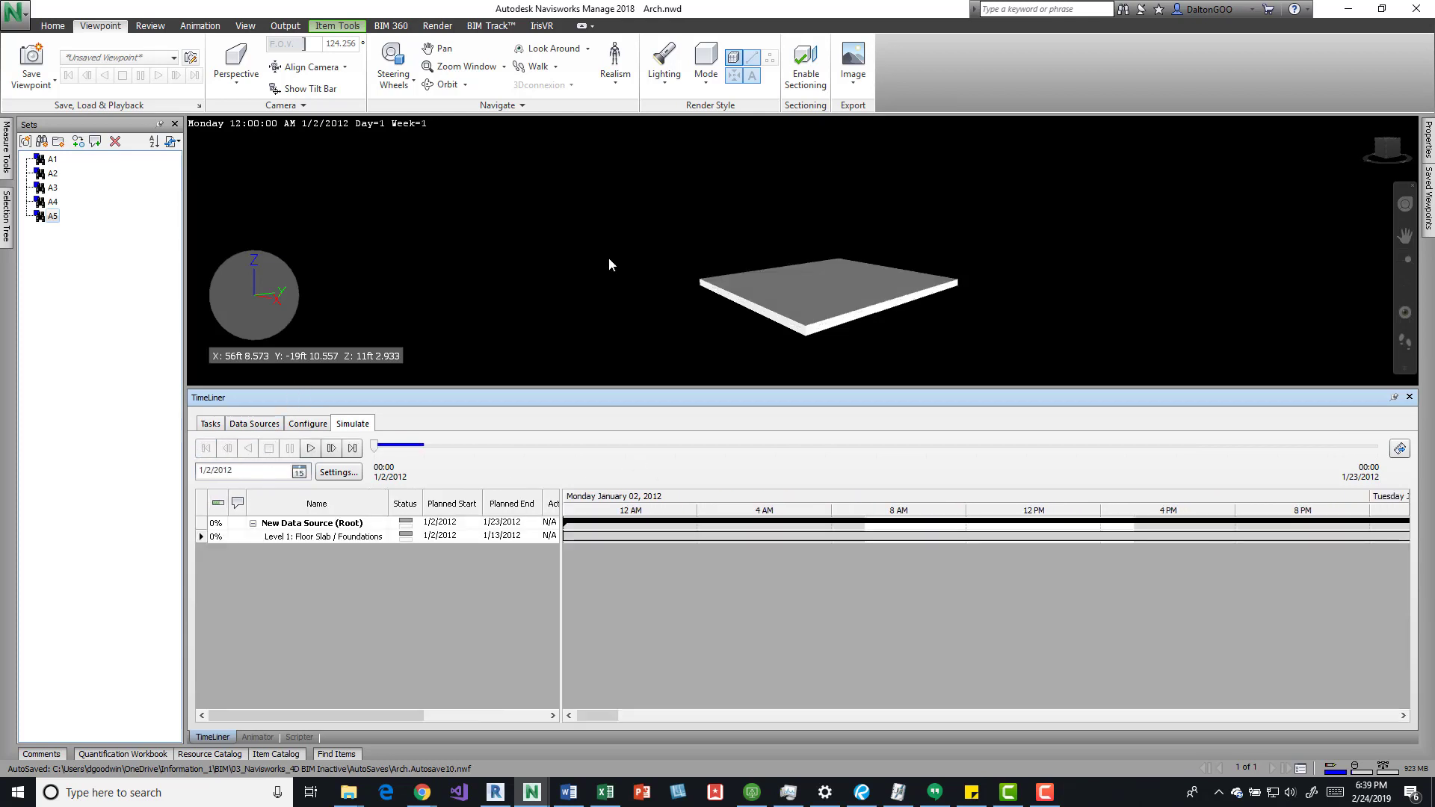
left_click(631, 149)
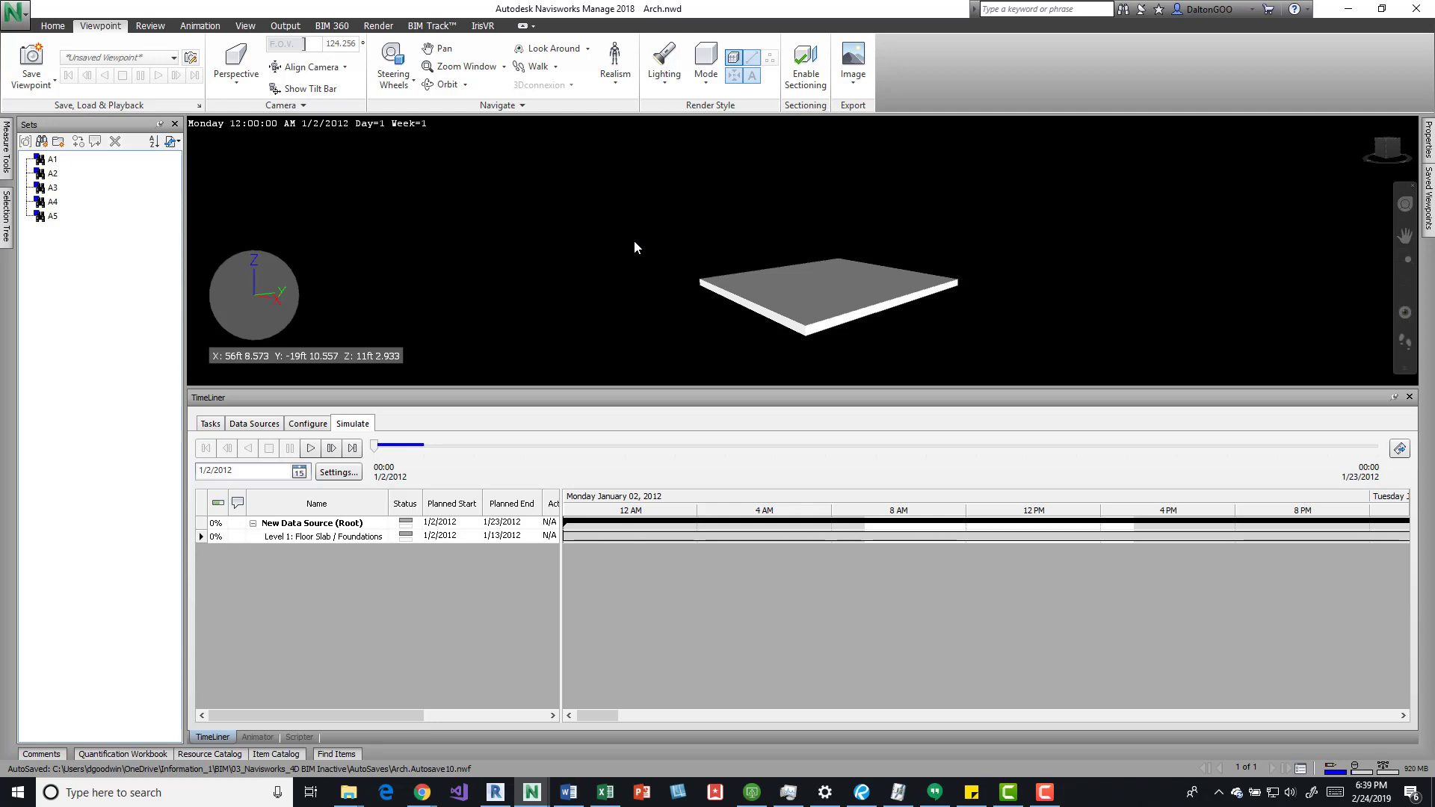
scroll(634, 248, "up", 1)
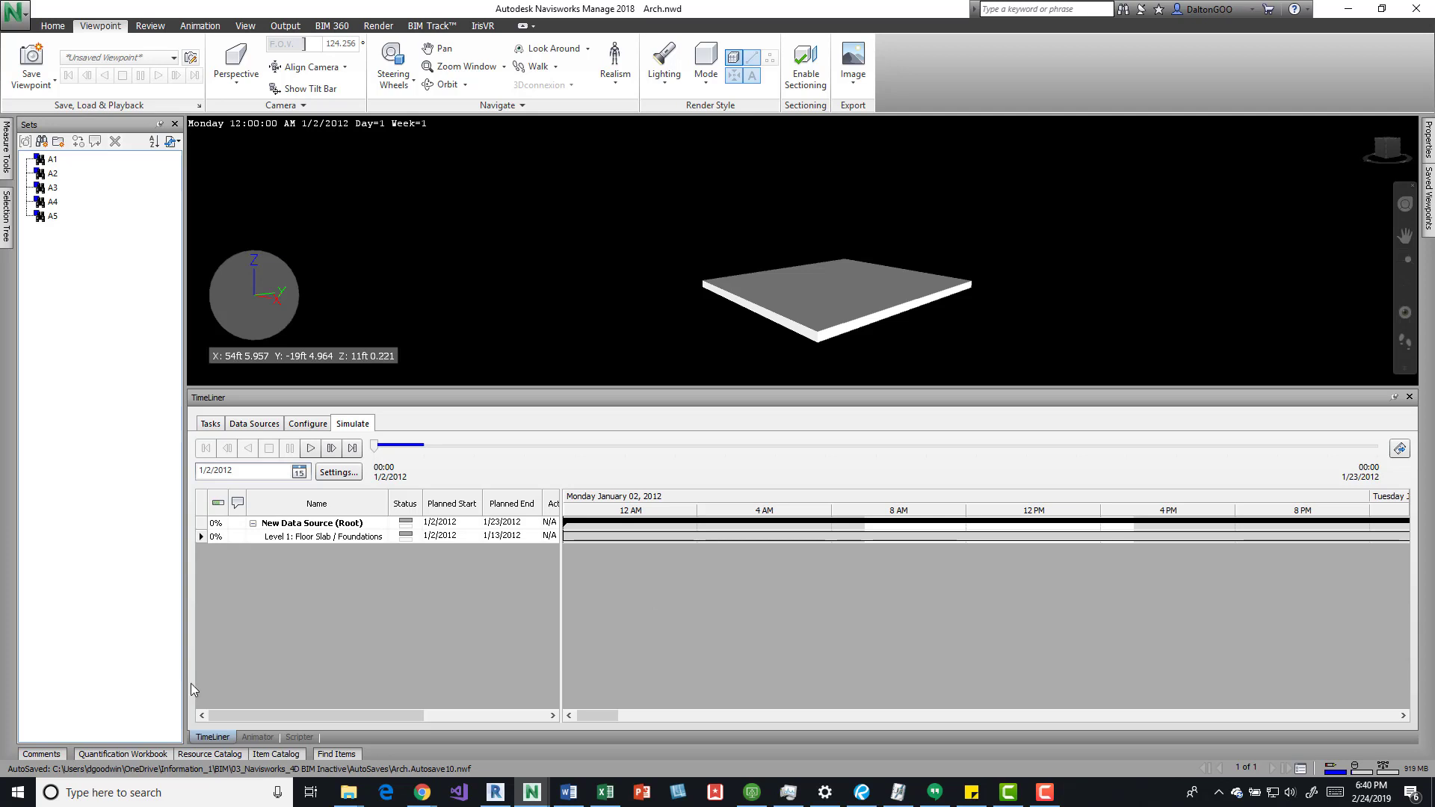
- Examine the appearance configuration of the Construct, Demolish and Temporary task types
left_click(302, 424)
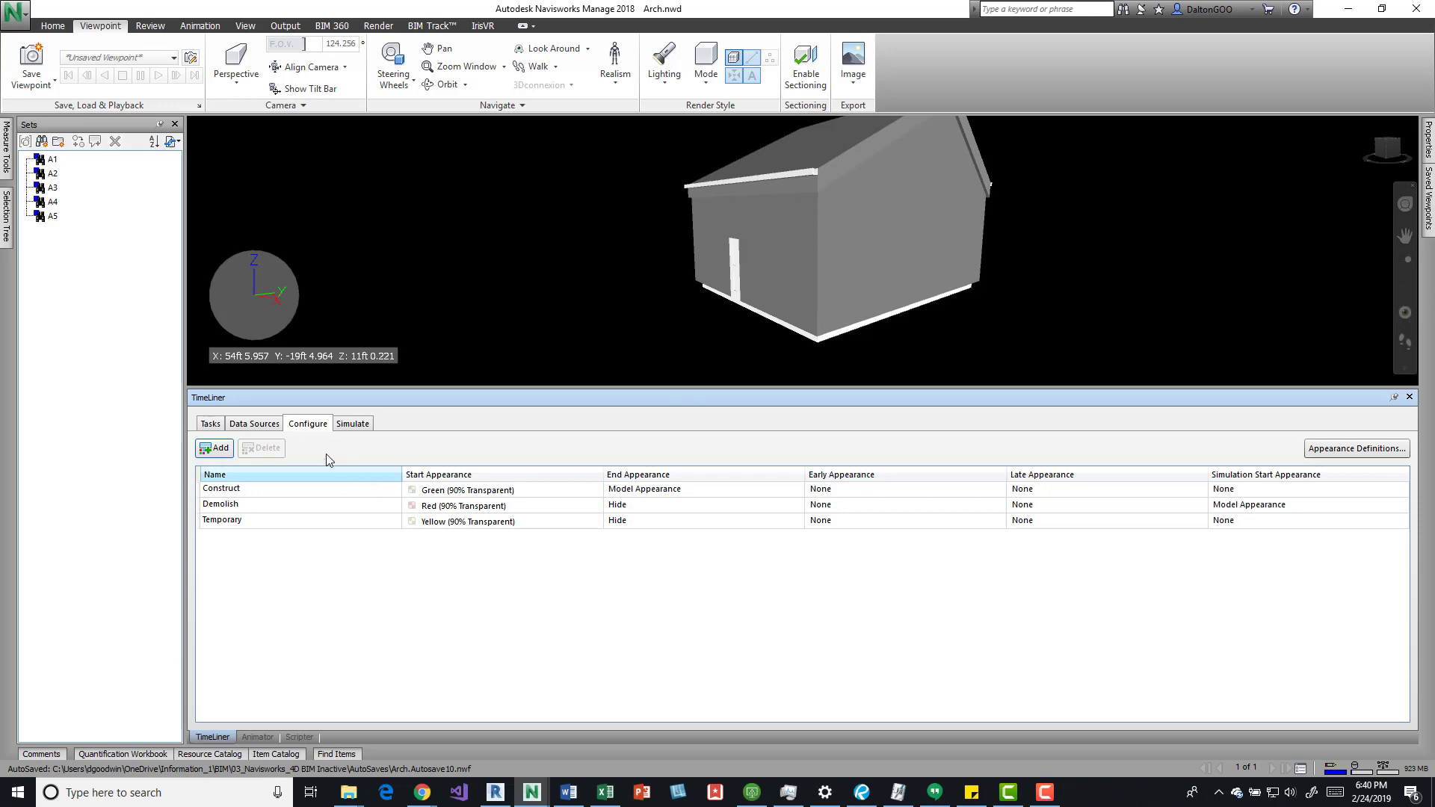
left_click(236, 524)
left_click(222, 507)
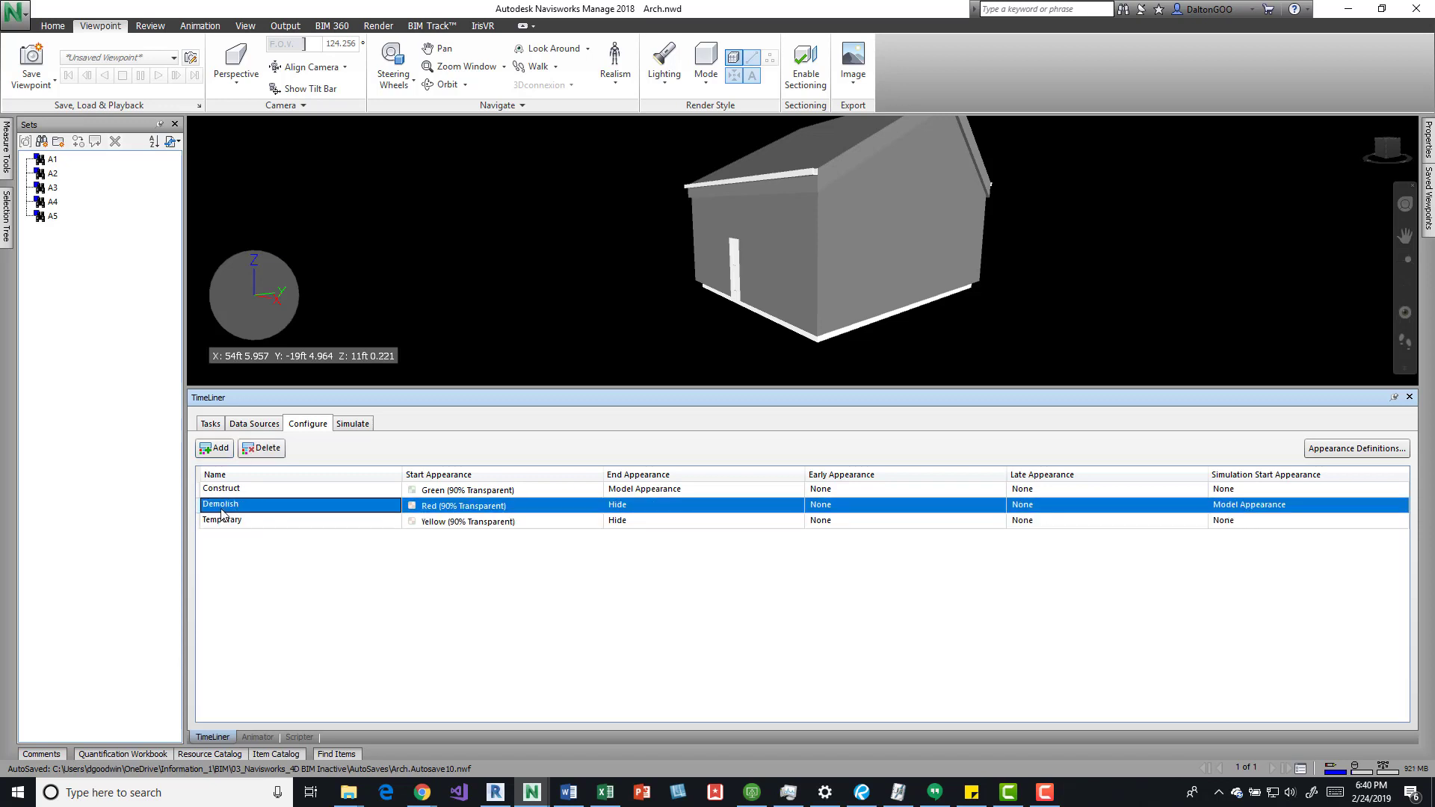
left_click(229, 524)
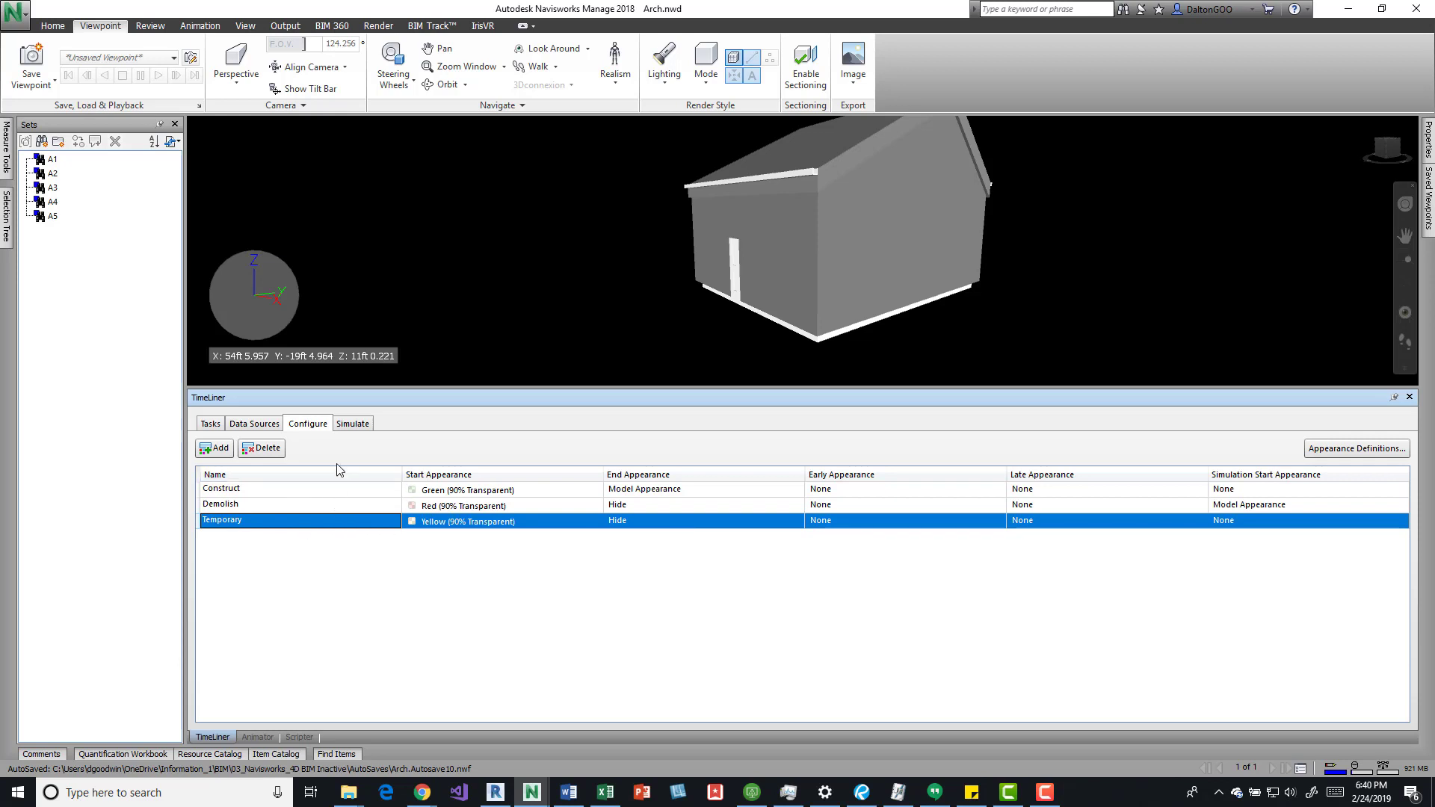
left_click(314, 491)
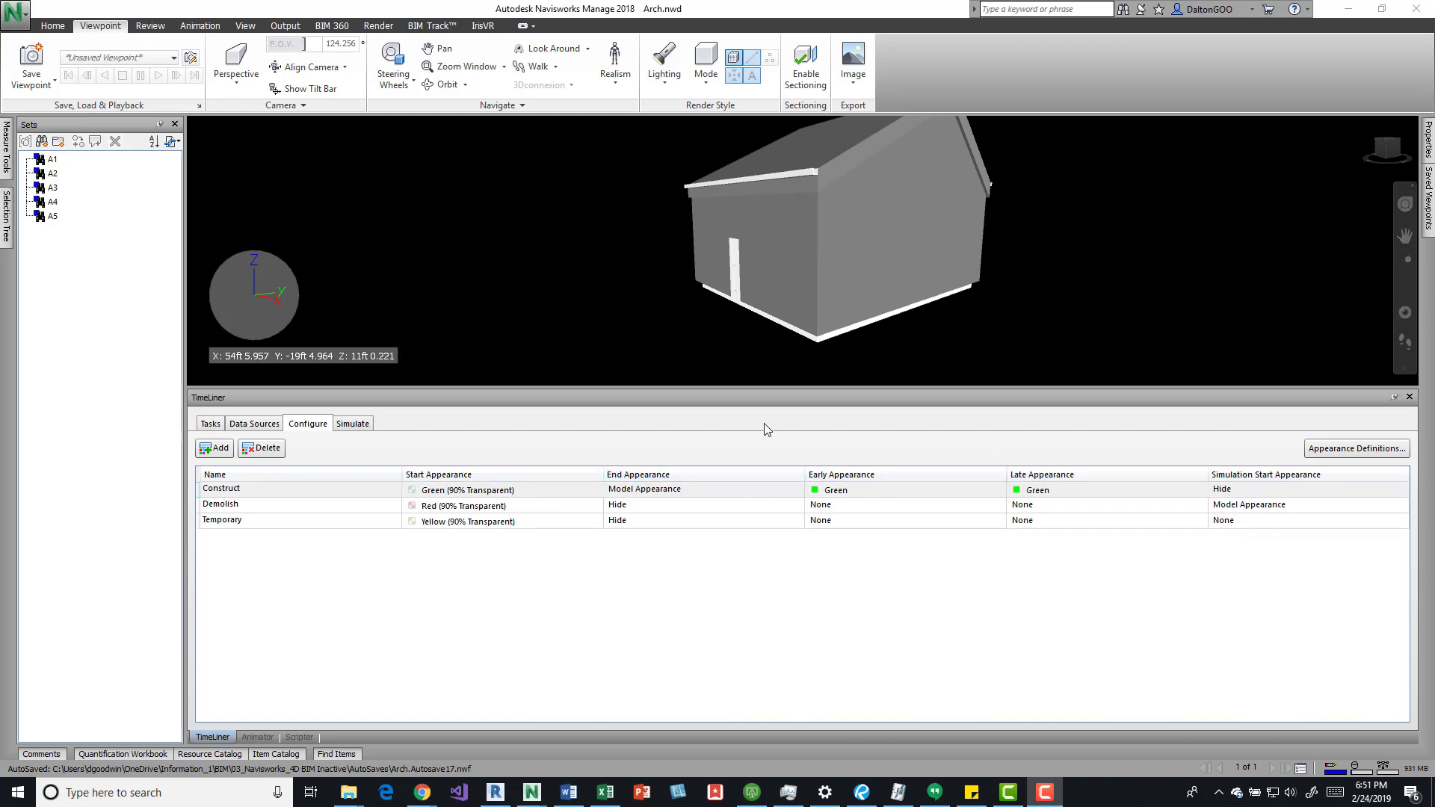
- Review the simulation settings for interval size, playback duration and planned or actual view, leaving them as they are
left_click(350, 425)
left_click(338, 473)
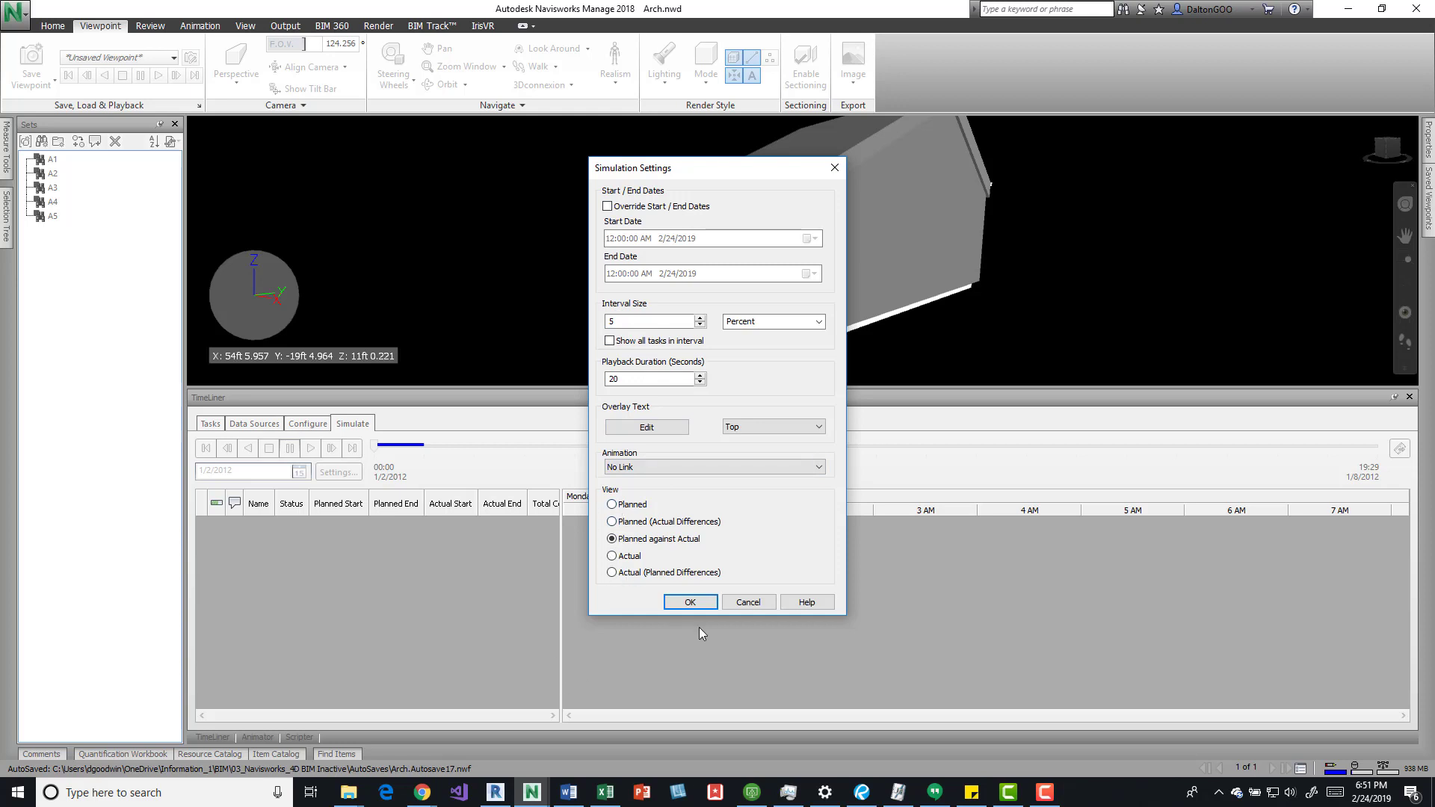
left_click(748, 602)
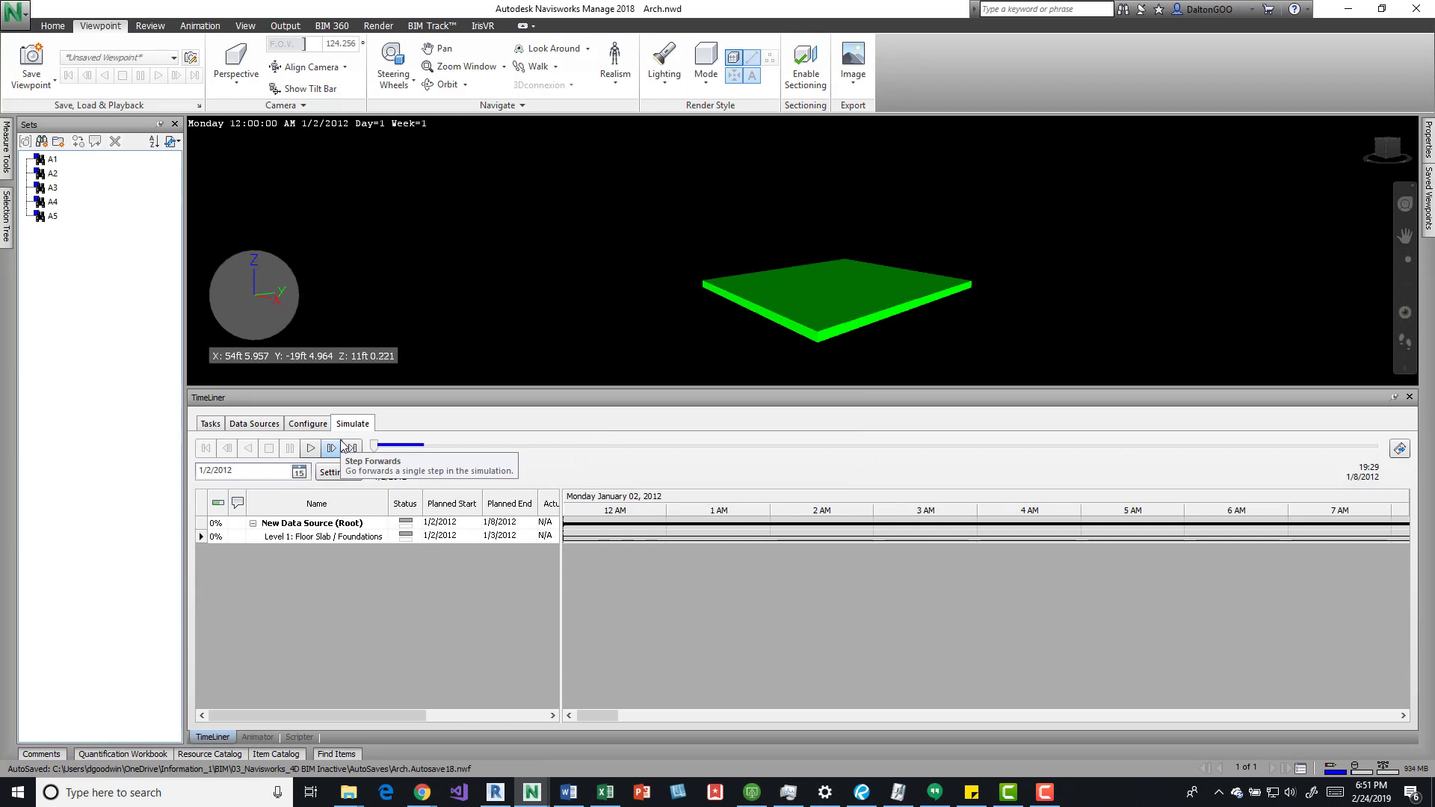
- Add a new appearance definition for the task types and set its color to bright green
left_click(308, 425)
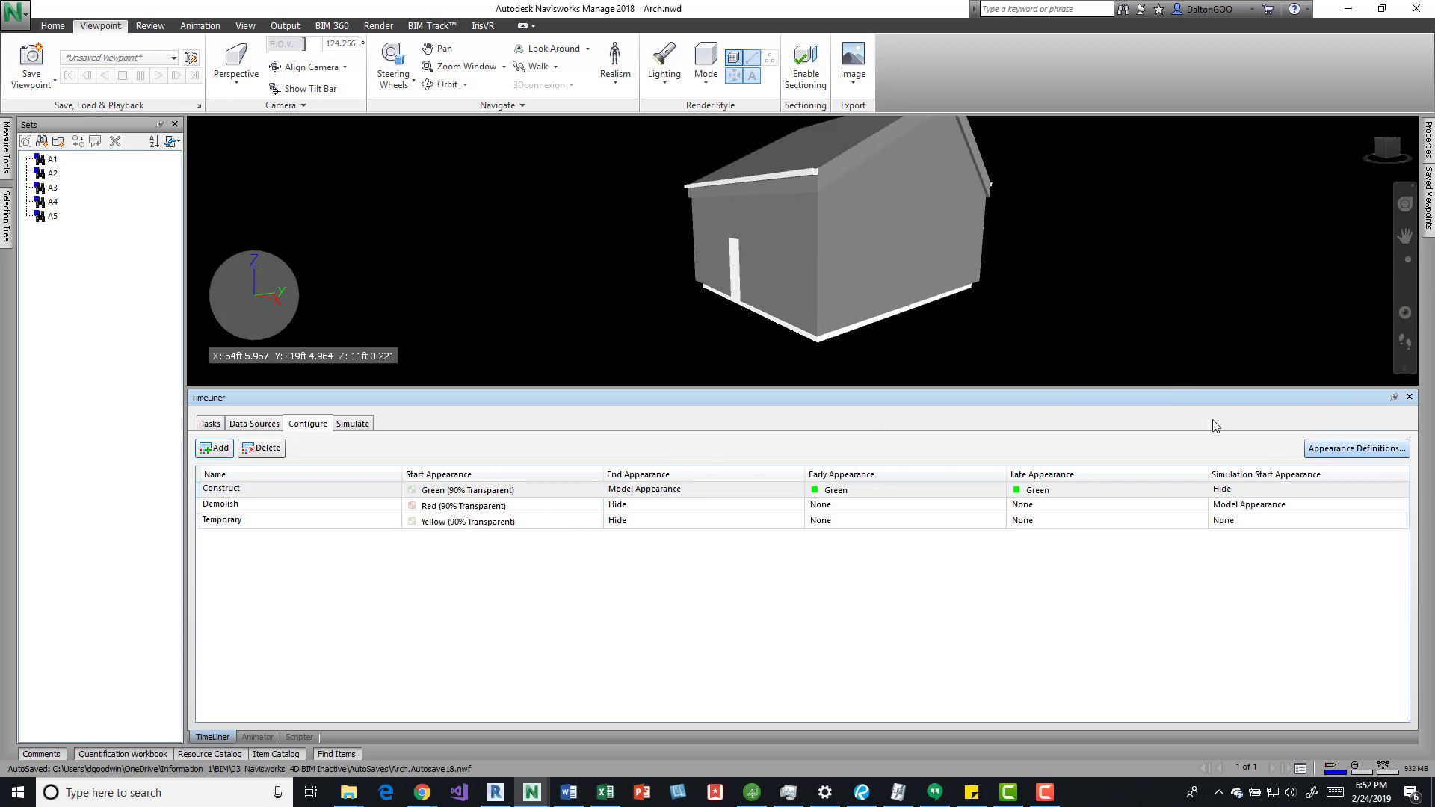
left_click(1378, 449)
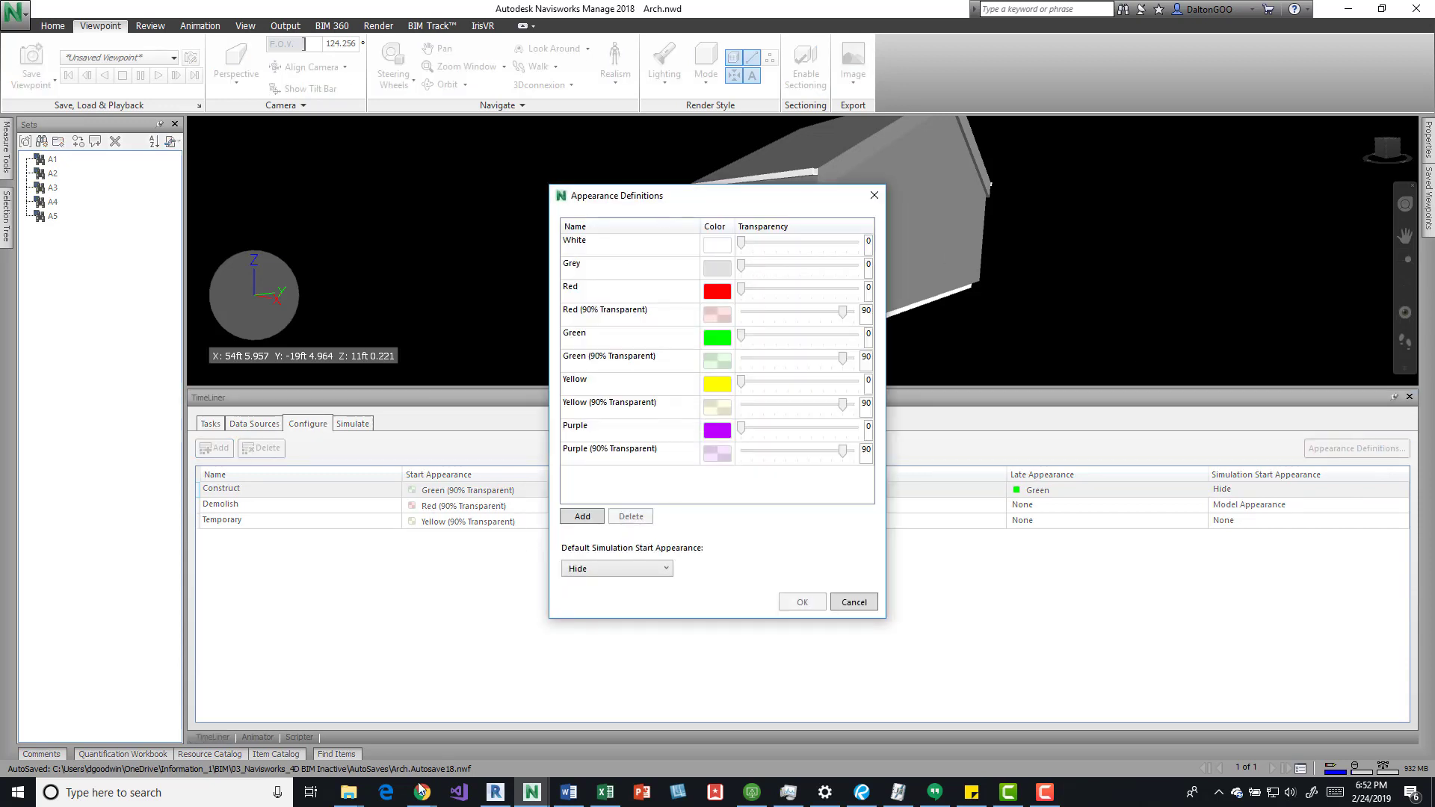
left_click(585, 517)
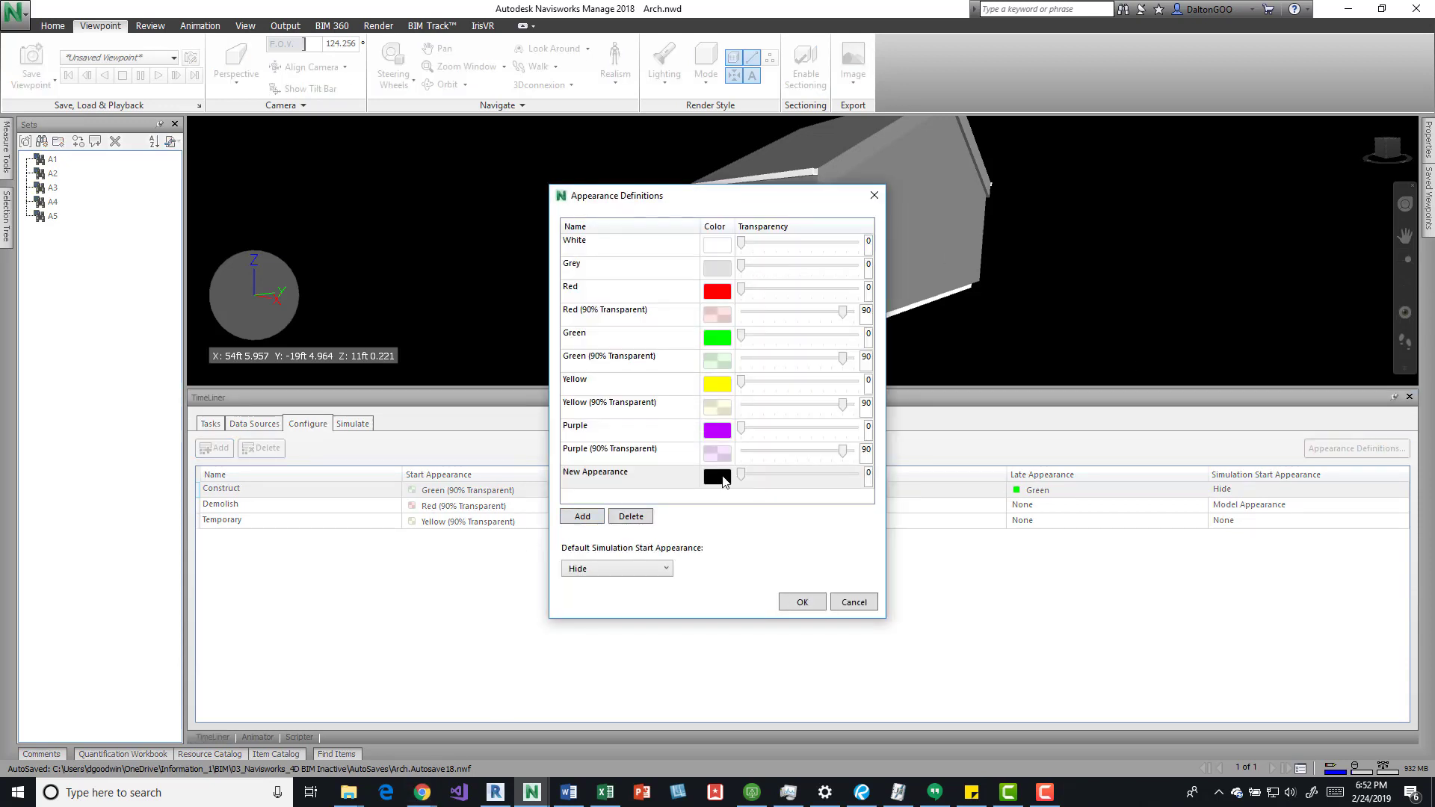
left_click(724, 480)
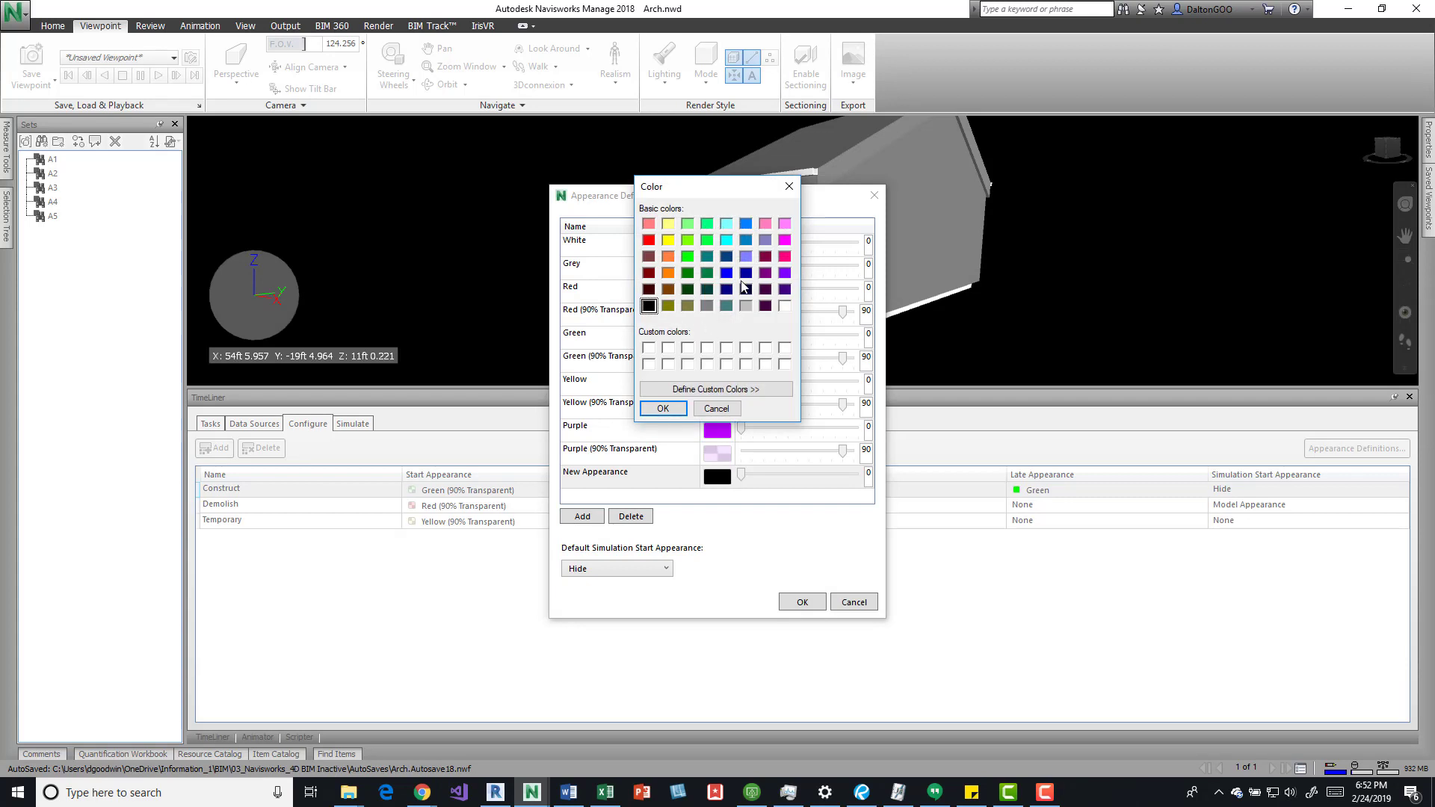
left_click(688, 258)
left_click(663, 408)
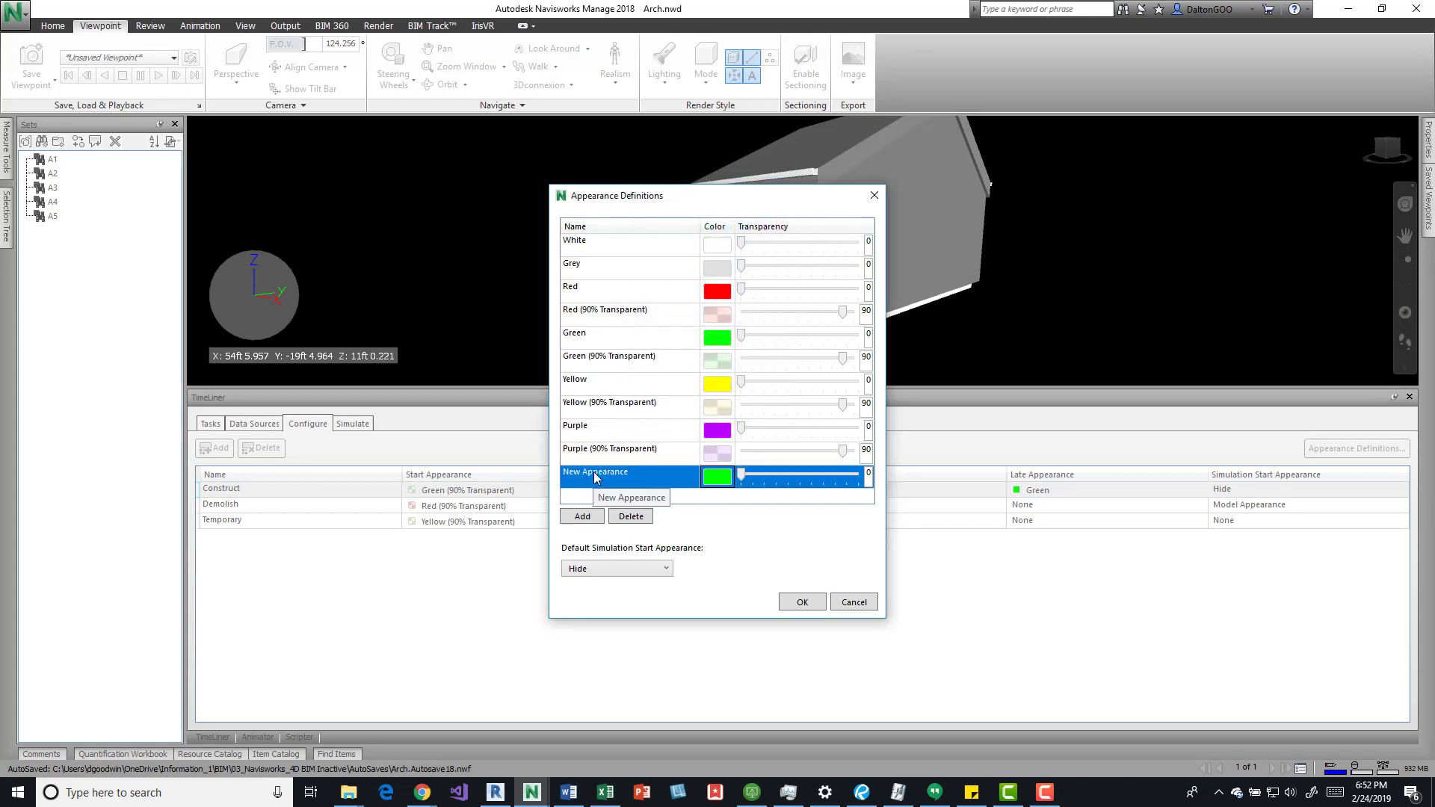
- Rename the new appearance Green (50% Transparent), reusing the name of the Green (90% Transparent) definition
left_click(598, 474)
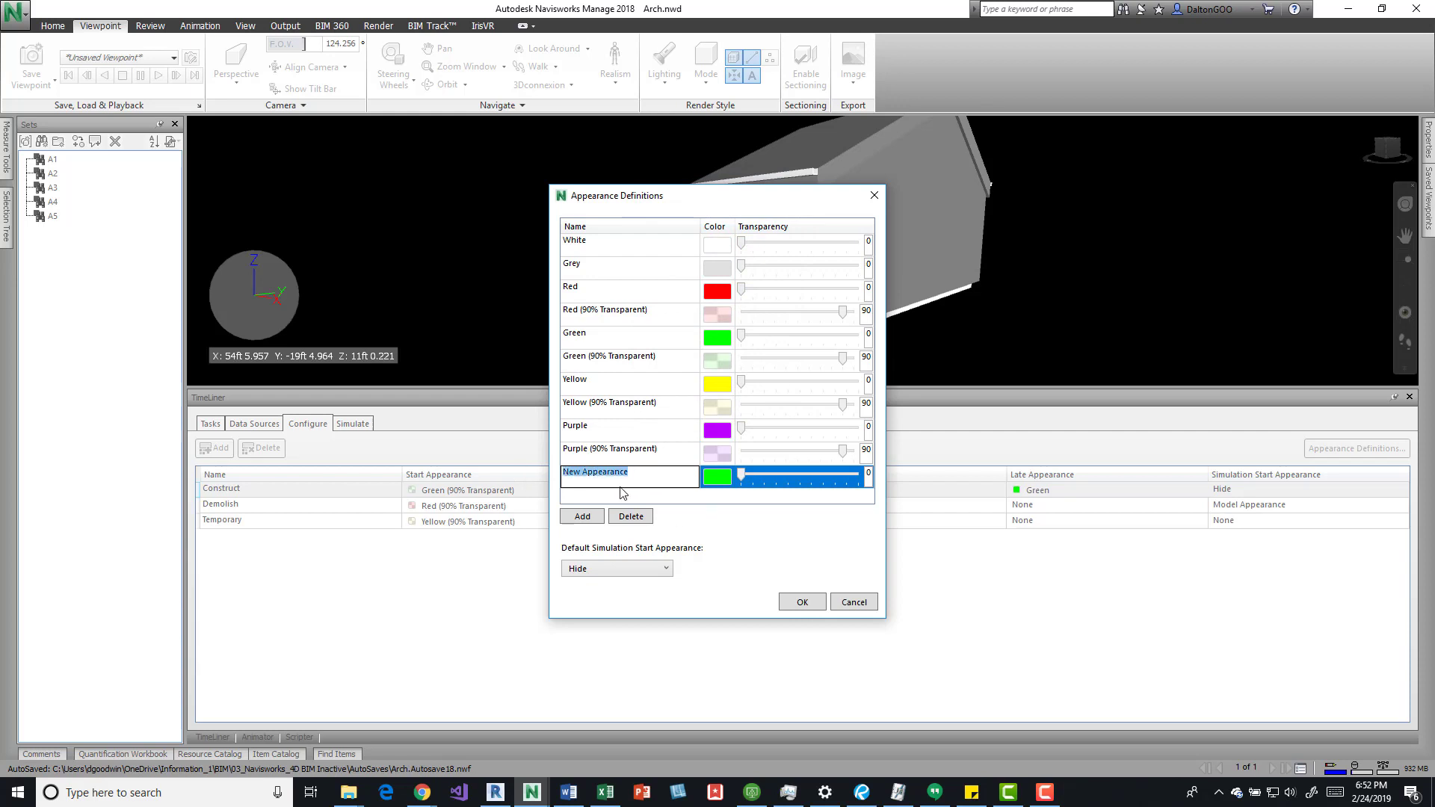
left_click(598, 353)
left_click(595, 356)
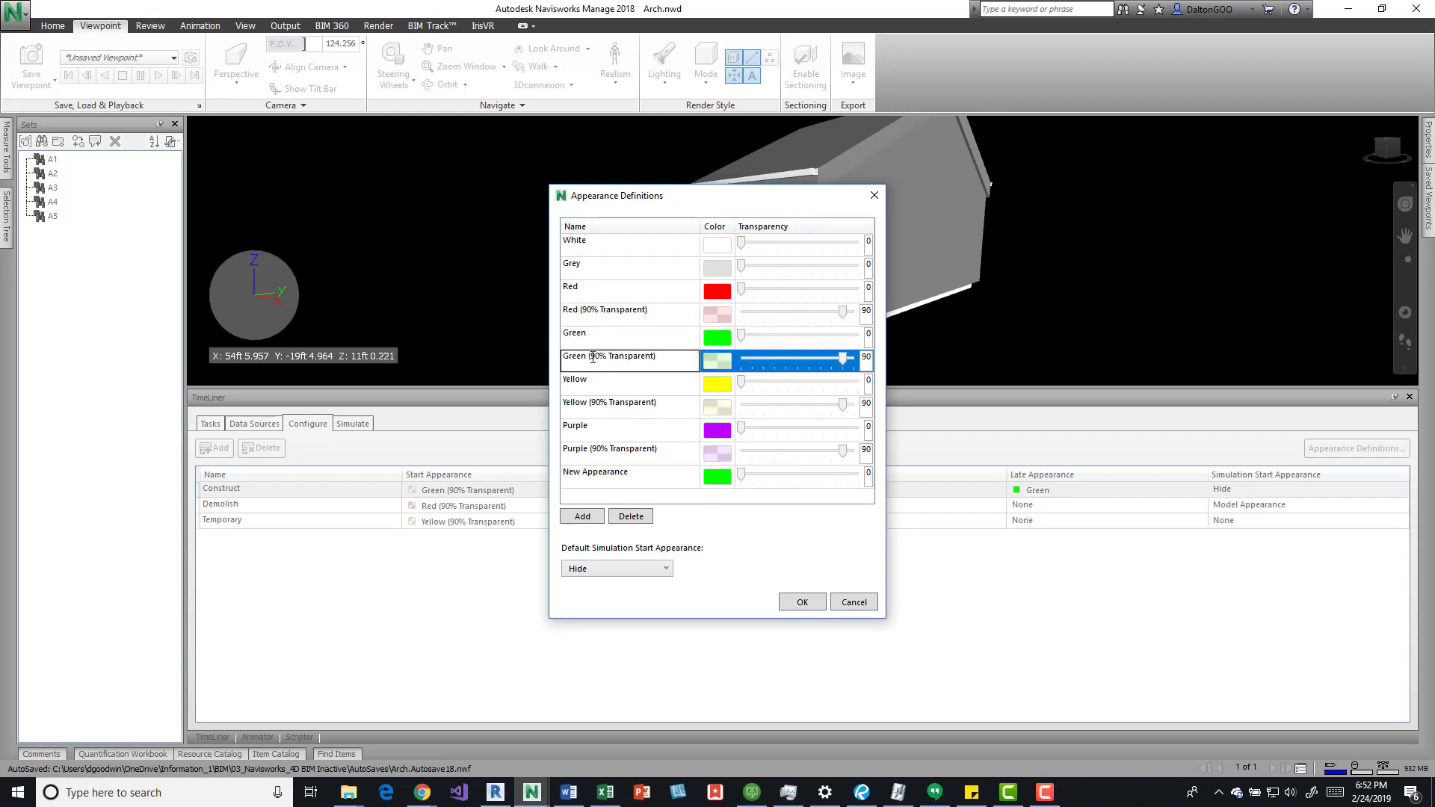
left_click(594, 357)
key("ctrl+c")
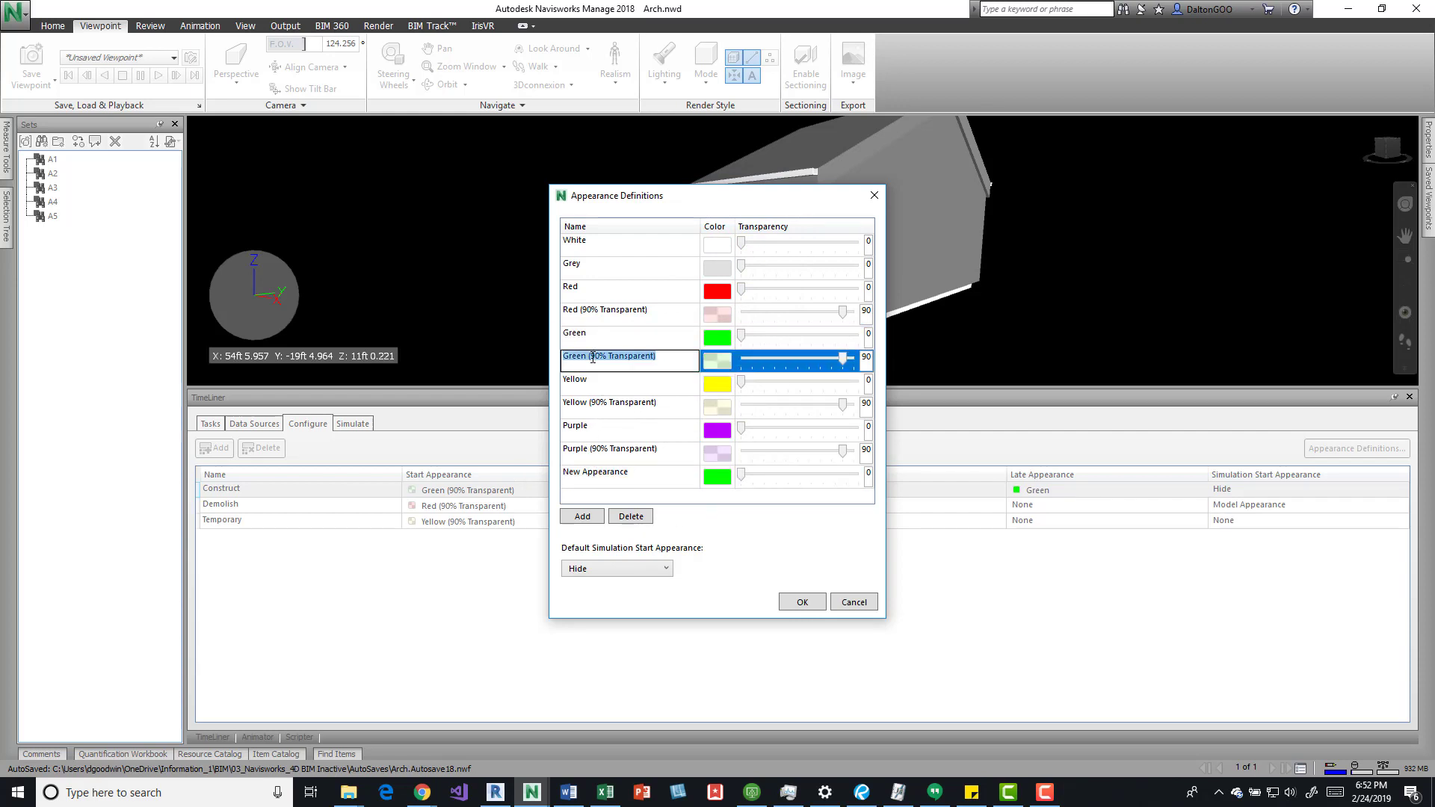
left_click(606, 477)
left_click(629, 474)
key("ctrl+a")
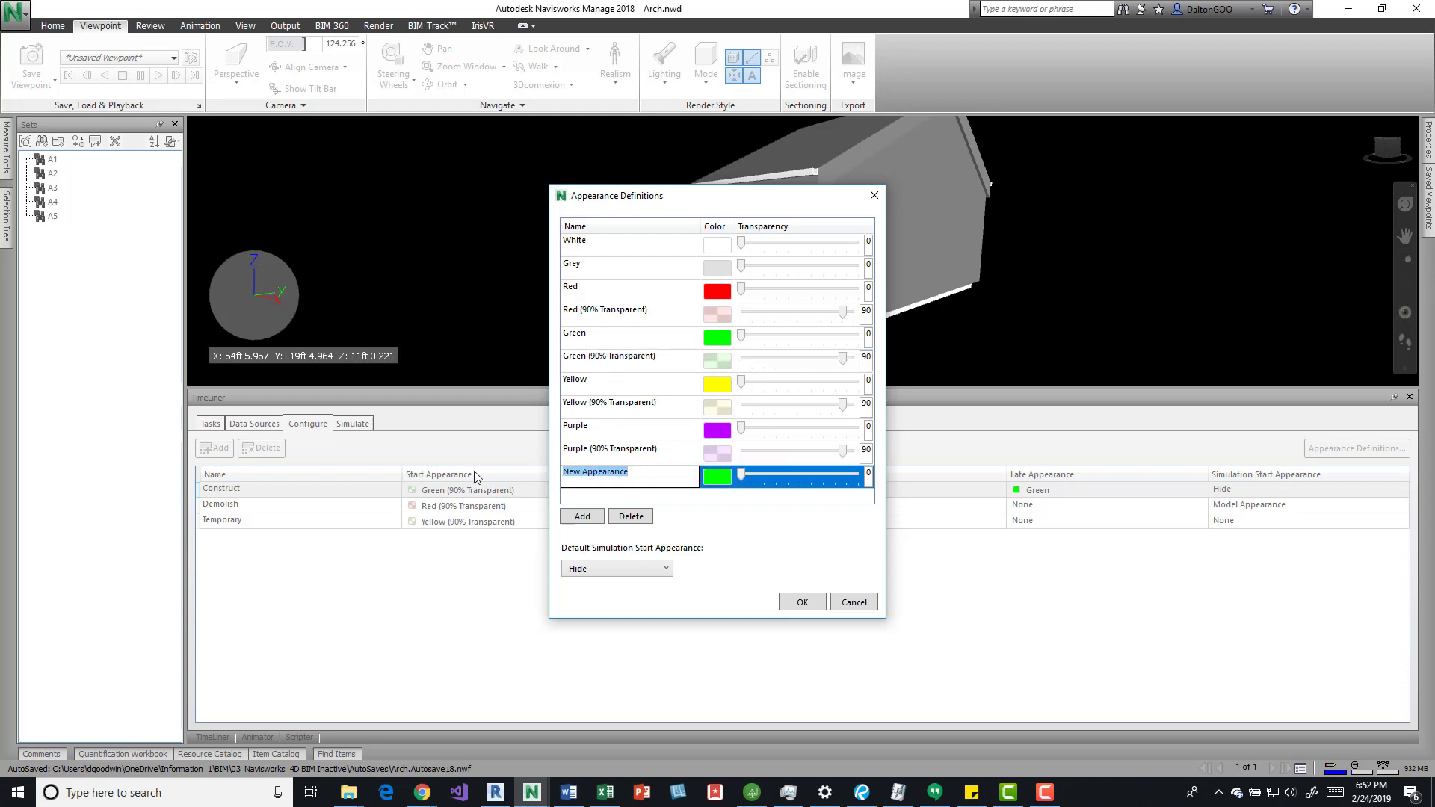
key("ctrl+v")
key("BackSpace")
key("BackSpace")
type("50")
- Set the transparency of the Green (50% Transparent) appearance to 50 and accept the appearance definitions
left_click(868, 474)
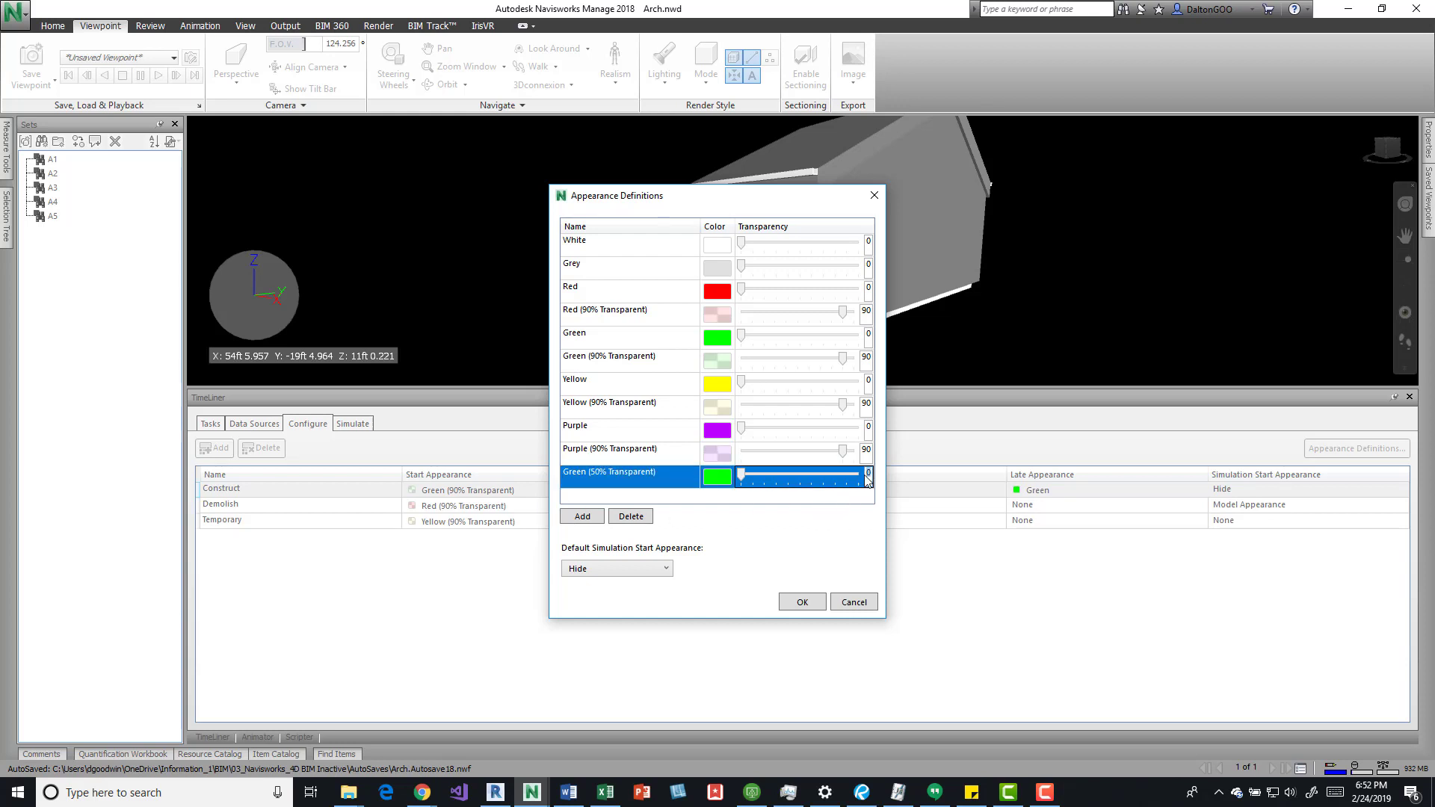
type("50")
left_click(801, 603)
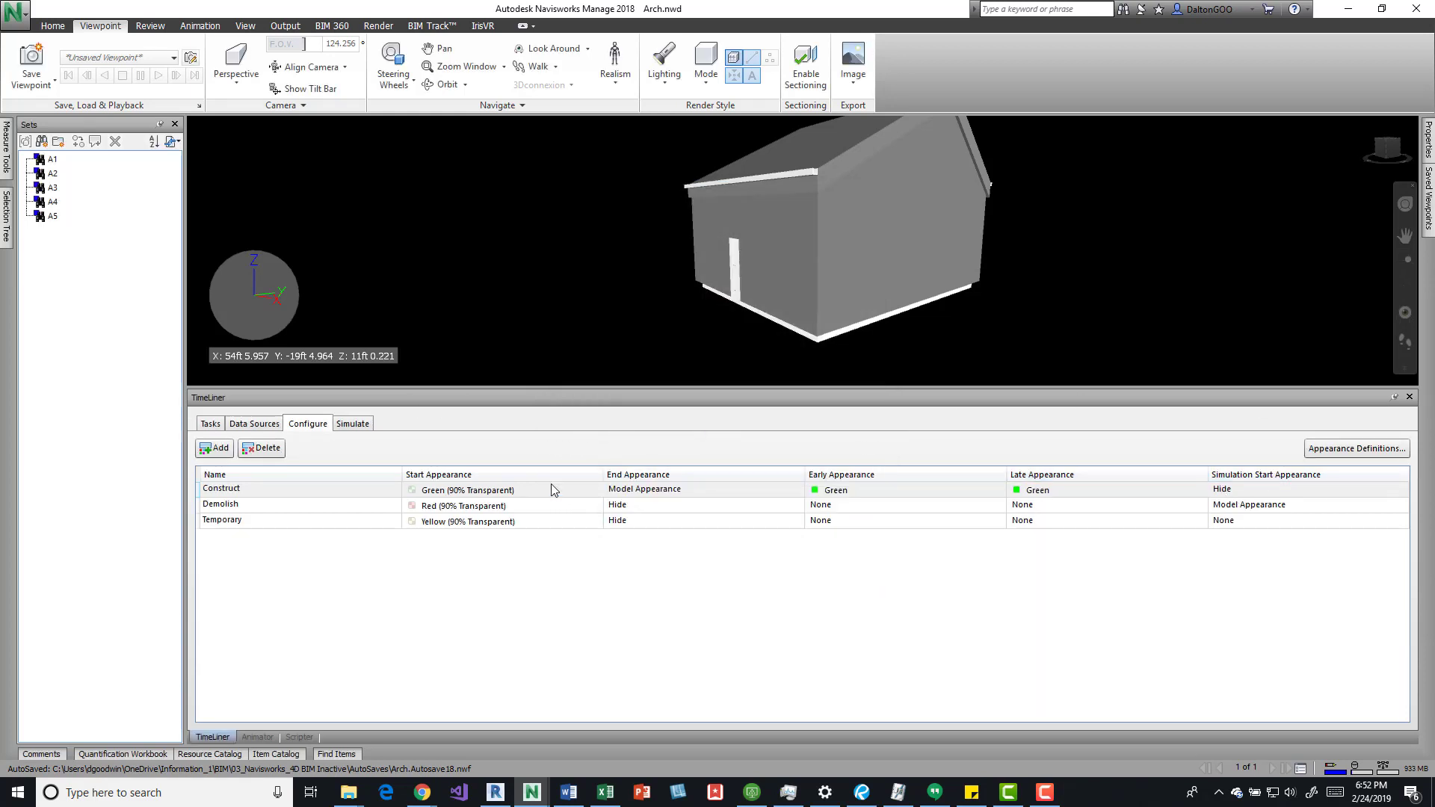
- Check the available Start Appearance choices for the Construct task type without choosing another one
left_click(596, 492)
left_click(596, 492)
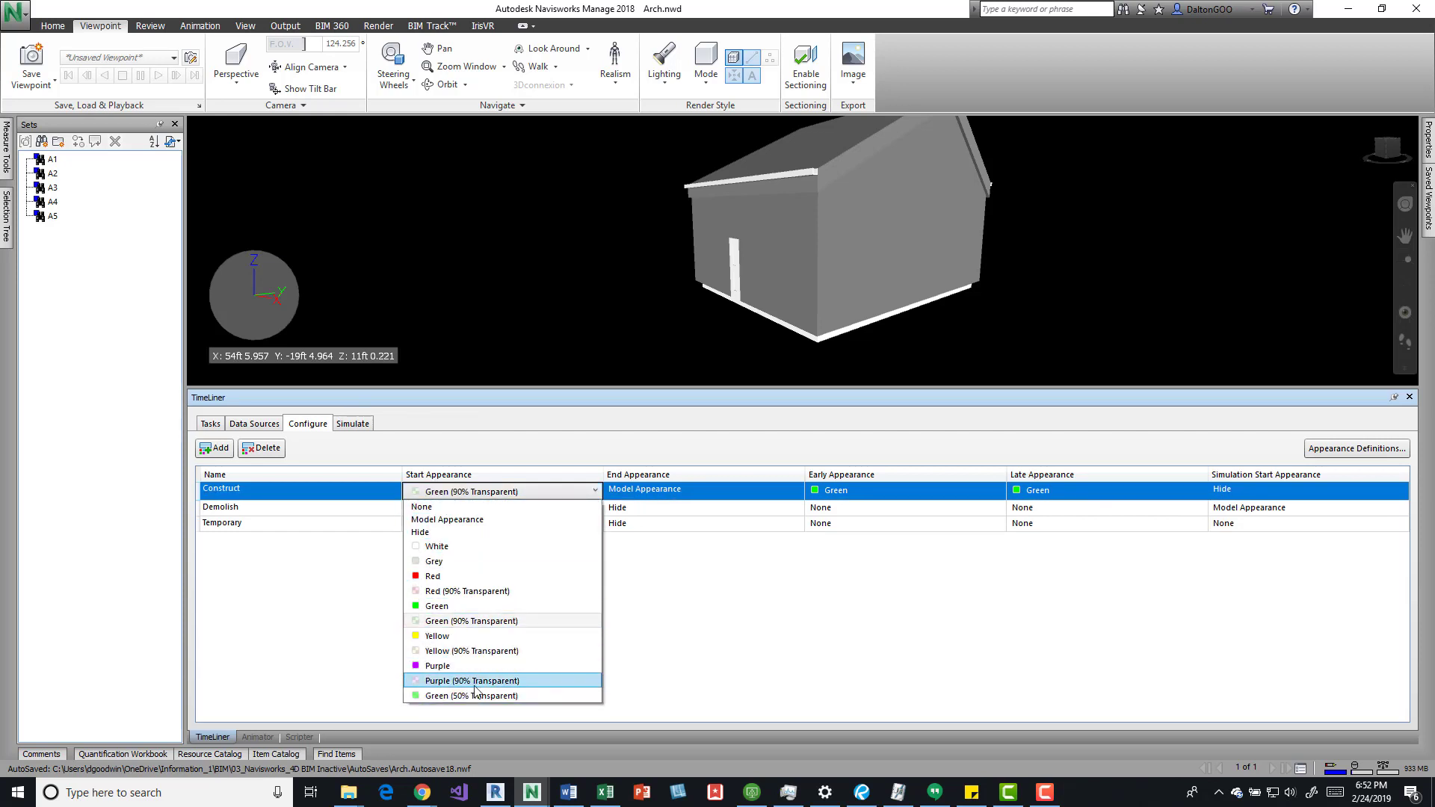
left_click(820, 577)
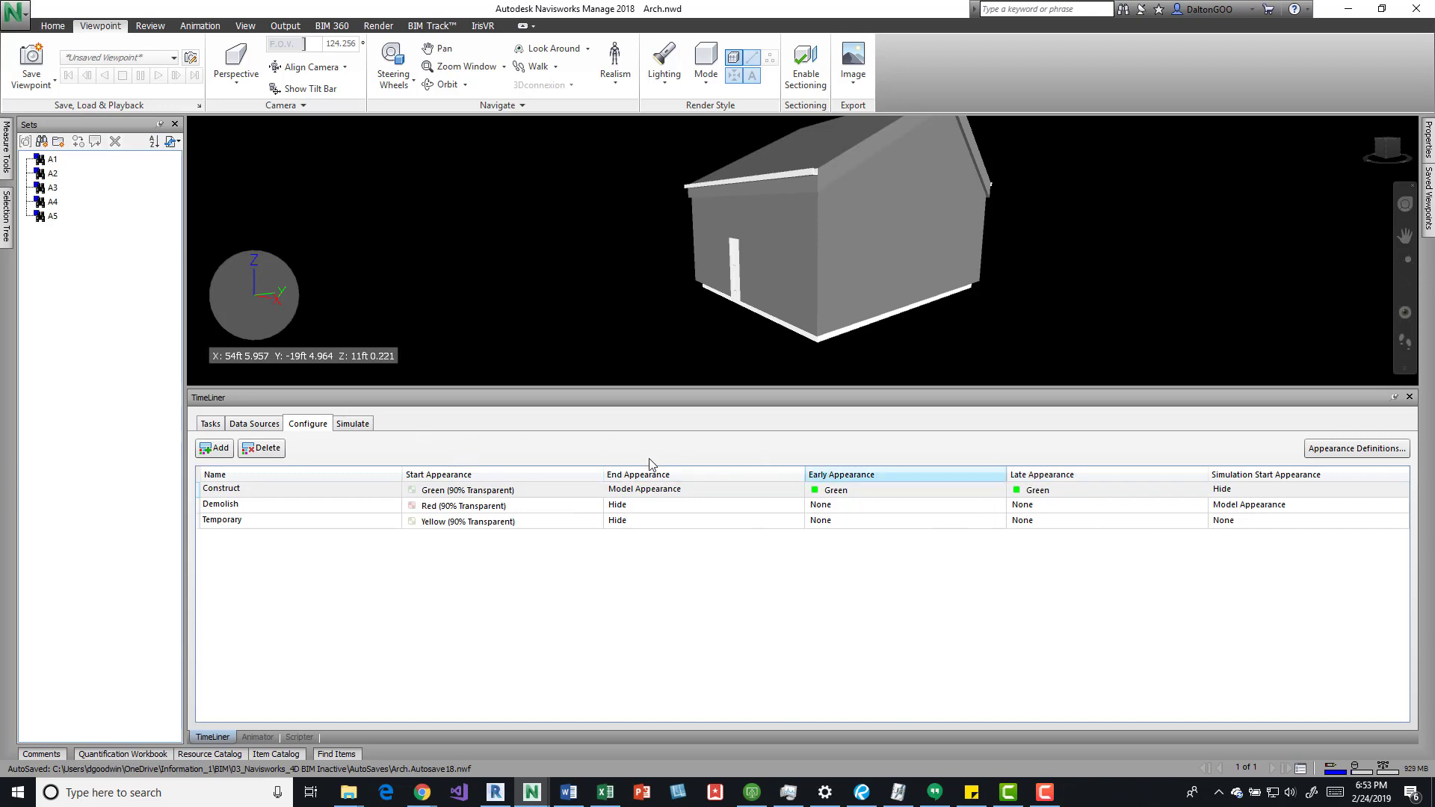
- Play the construction simulation from its start date with the configured task appearances
left_click(349, 424)
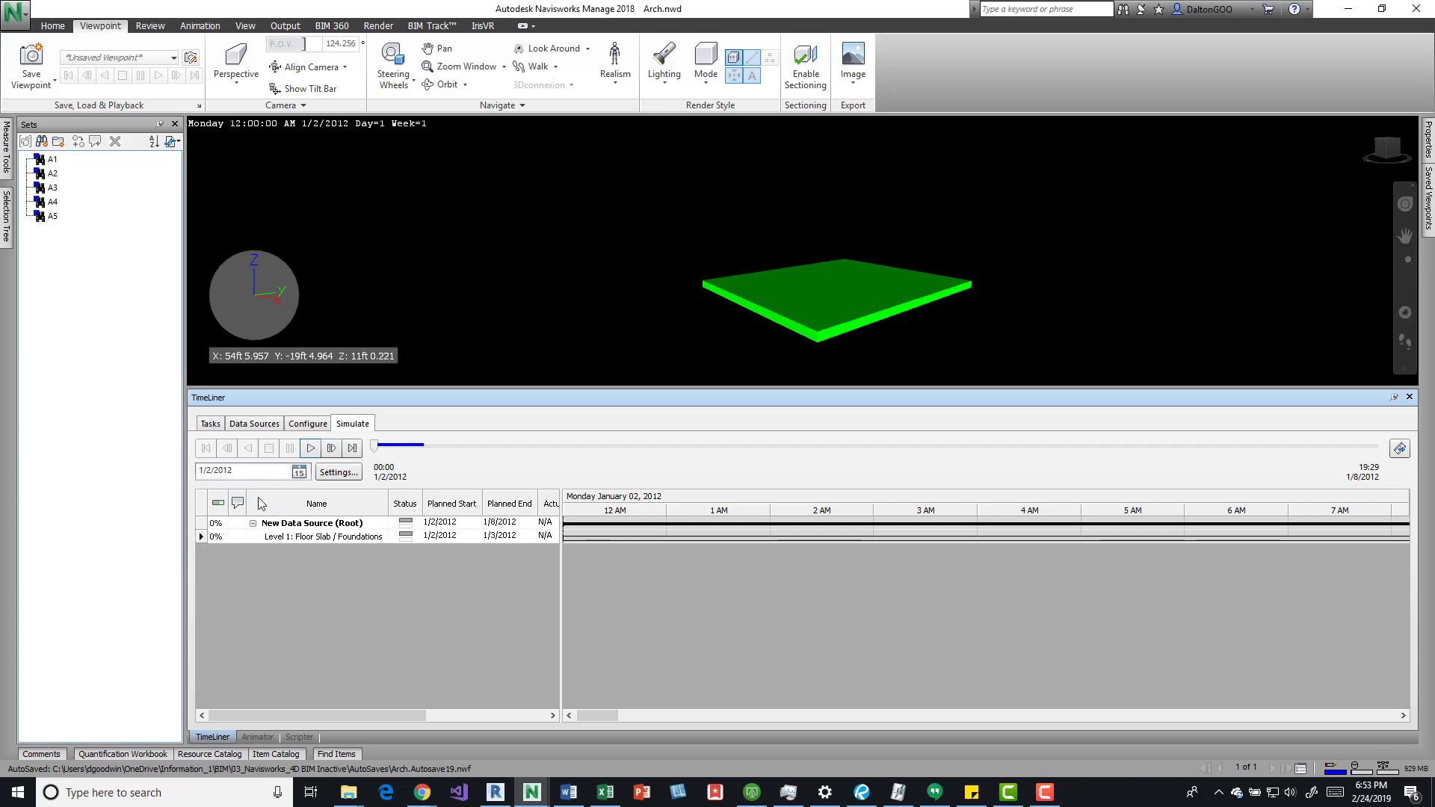
left_click(310, 449)
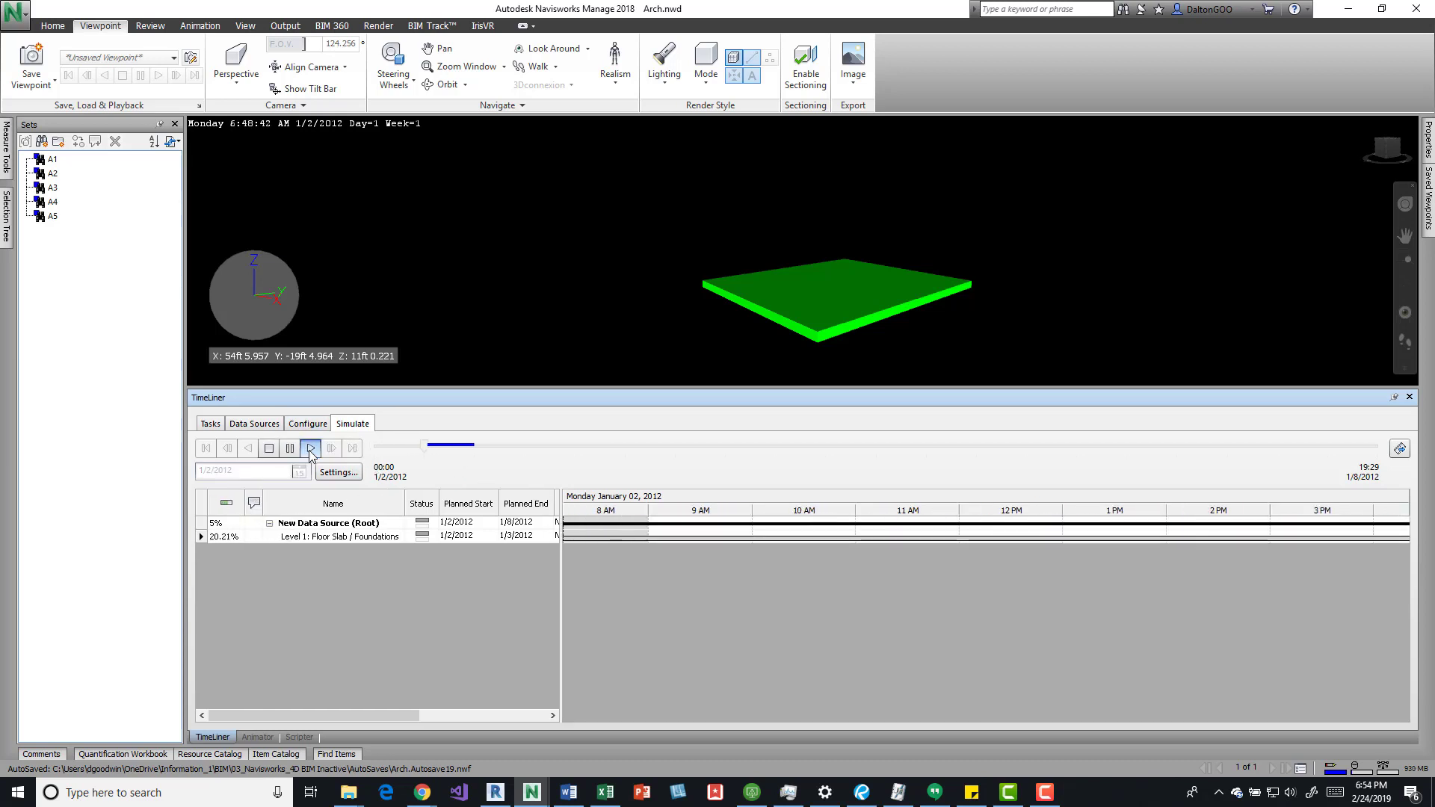